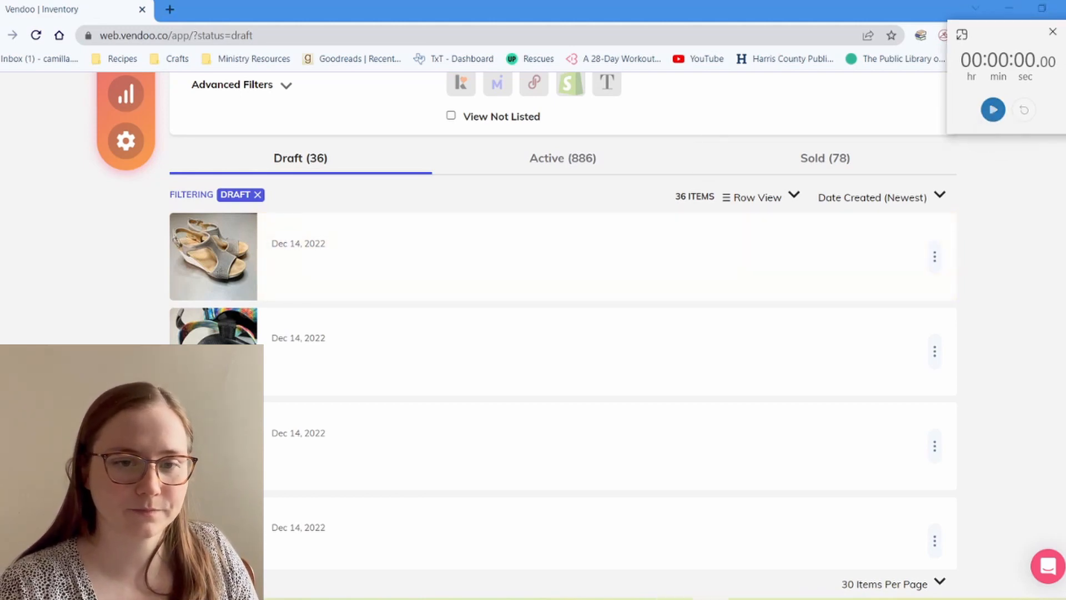
Start the stopwatch and open the newest draft listing, the gray wedge sandals.
left_click(993, 110)
left_click(517, 277)
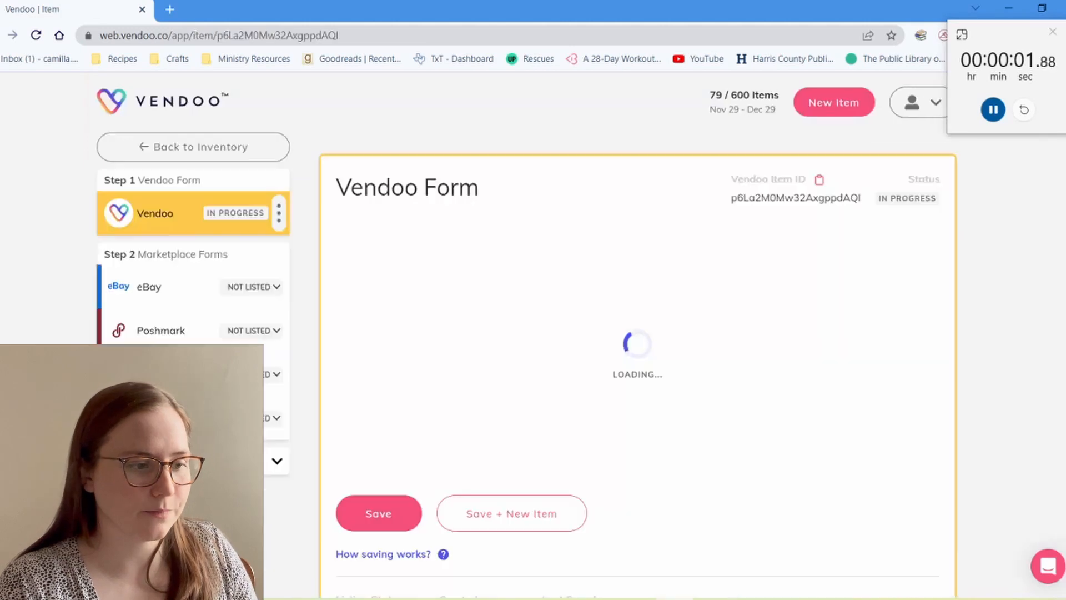
scroll(516, 317, "down", 3)
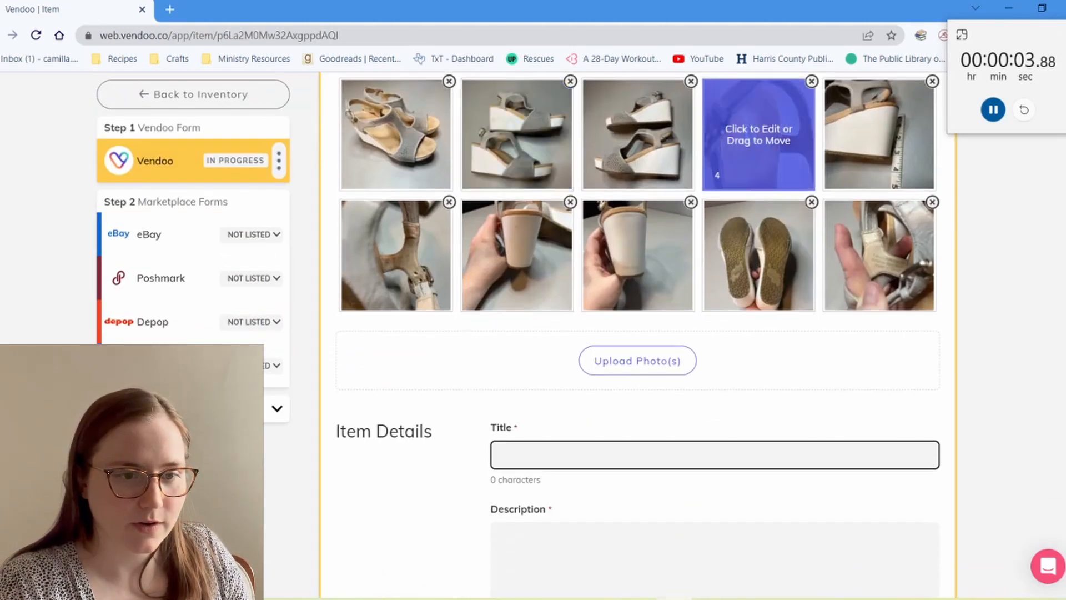
Rotate the fourth photo, the insole close-up, so the Dr. Scholl's logo reads upright, and save the edit.
left_click(759, 136)
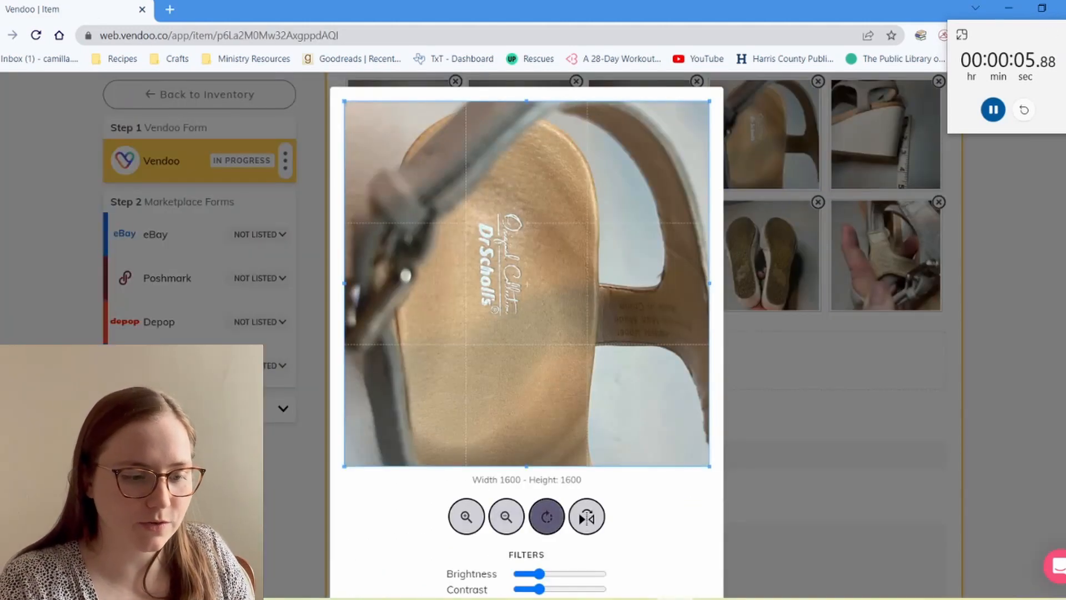
left_click(547, 517)
scroll(527, 333, "down", 2)
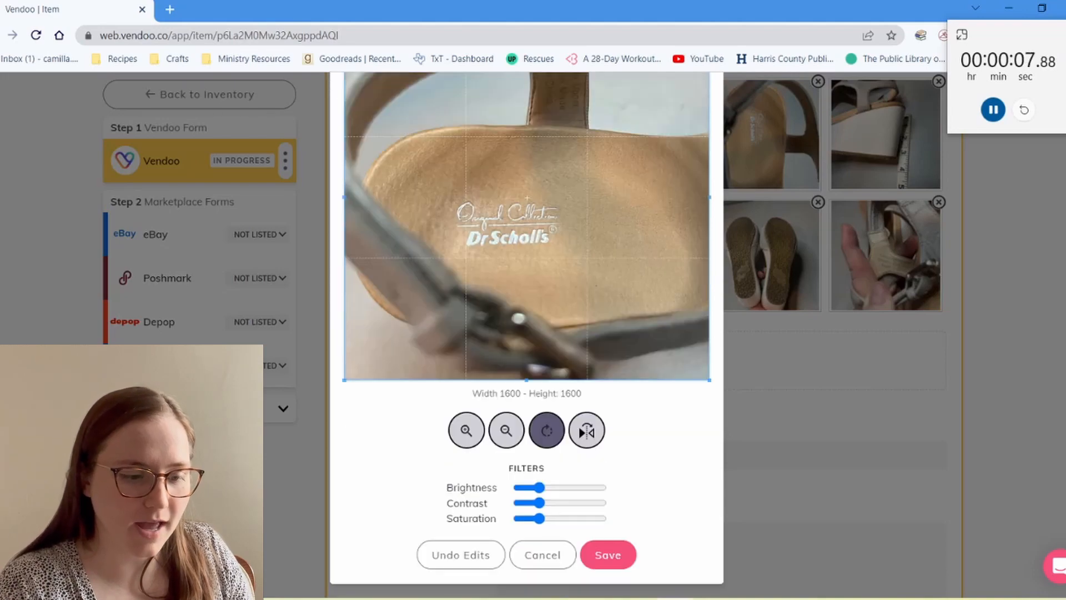
left_click(608, 555)
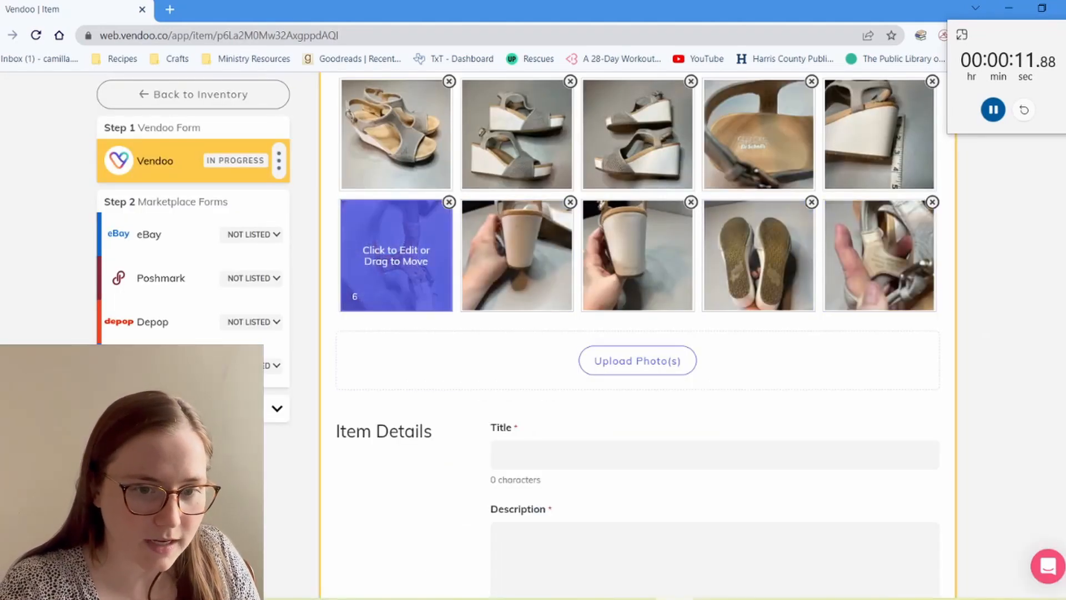
Check the strap stamp in the sixth photo and begin the item title with "Dr. Scholls Wiley Wedges Women's Size".
left_click(397, 256)
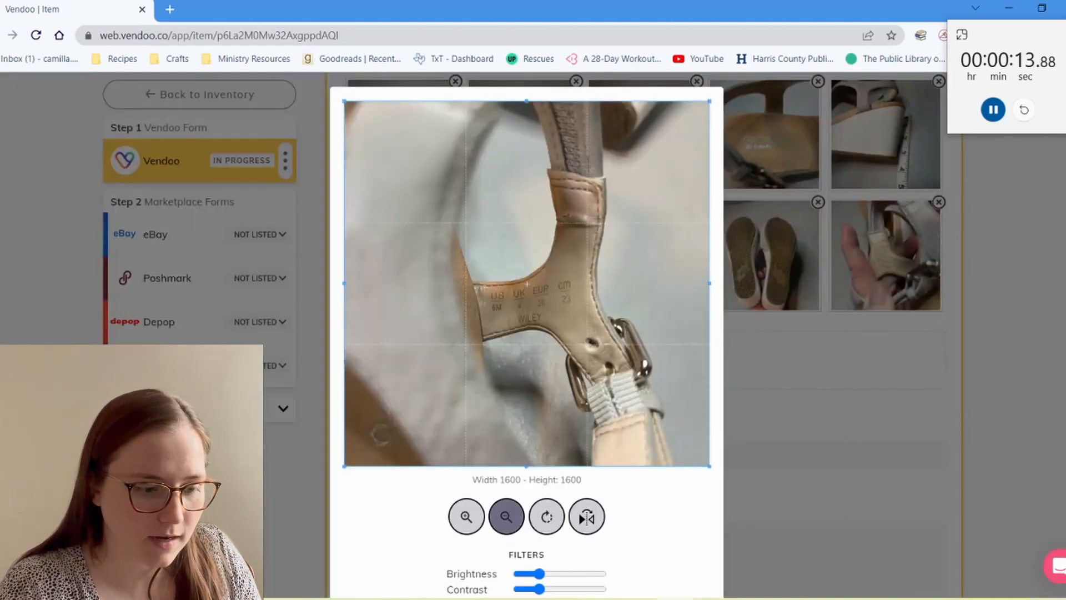
scroll(547, 517, "down", 2)
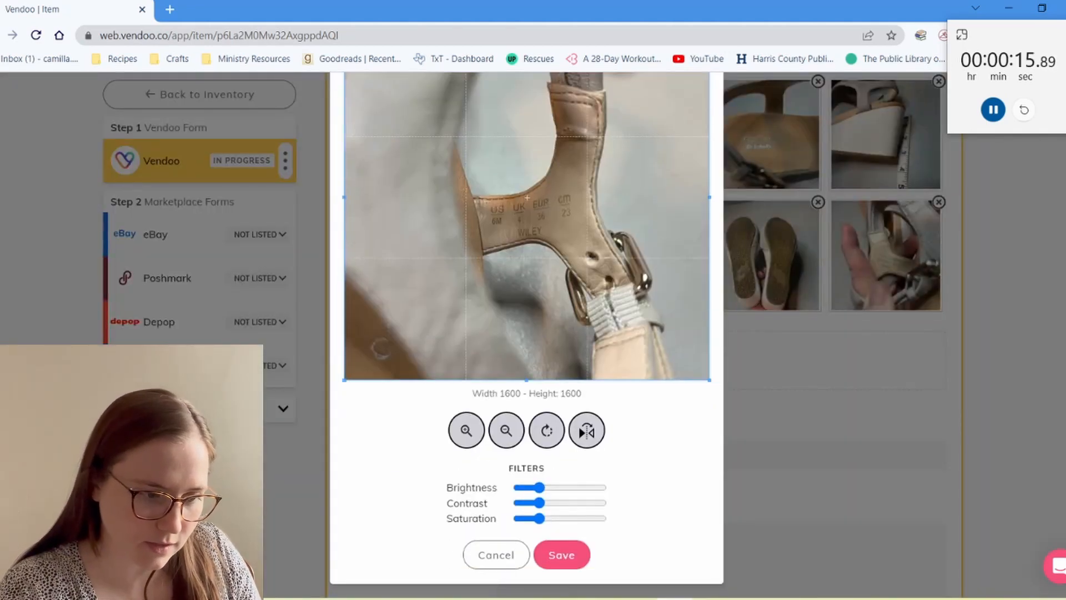
left_click(561, 554)
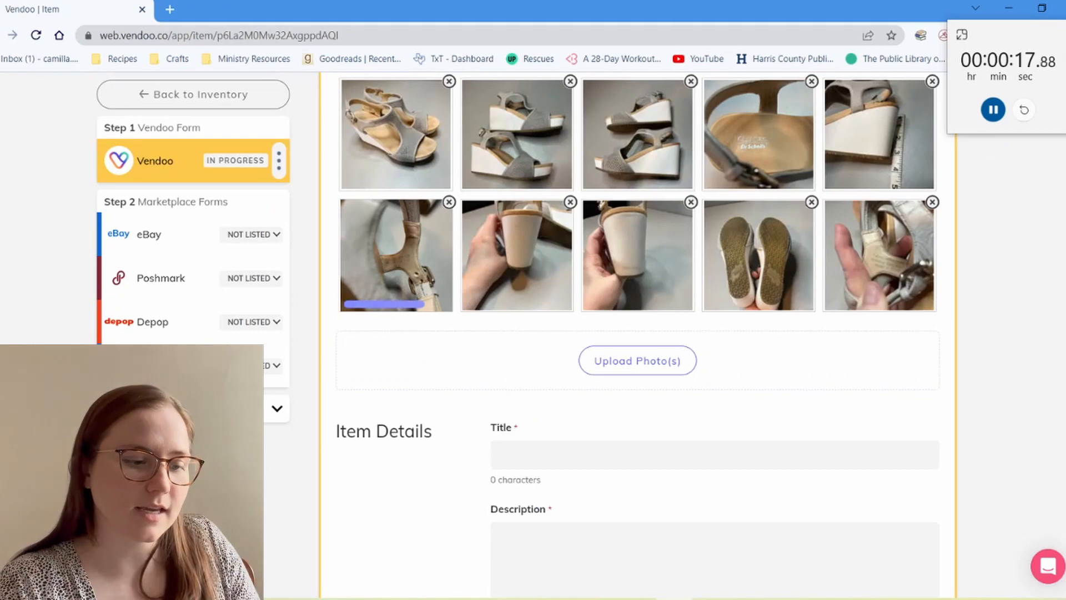
left_click(577, 455)
type("D")
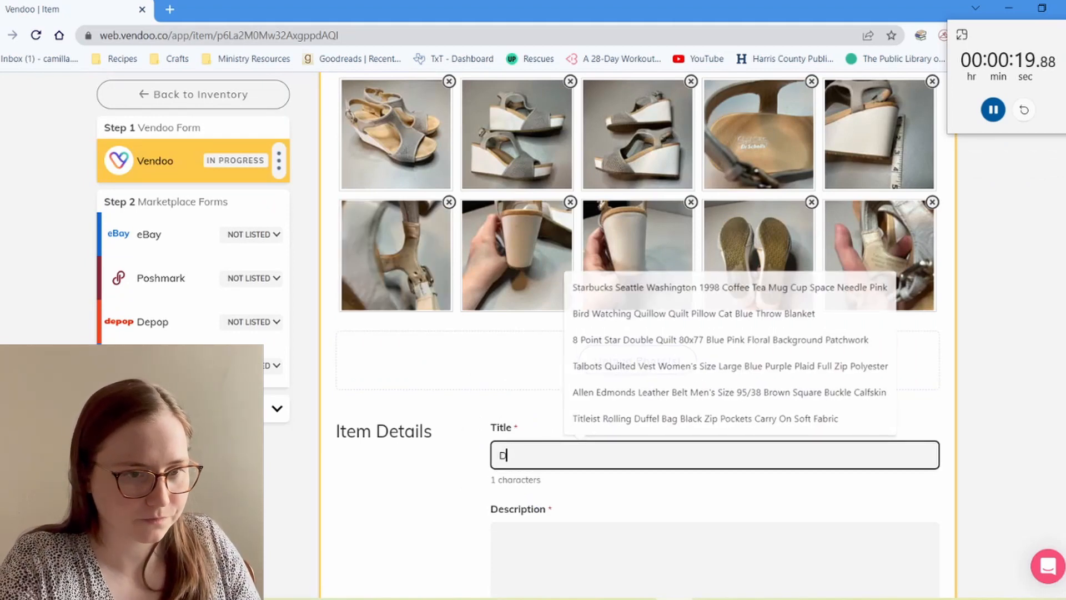
type("r. Scholls ")
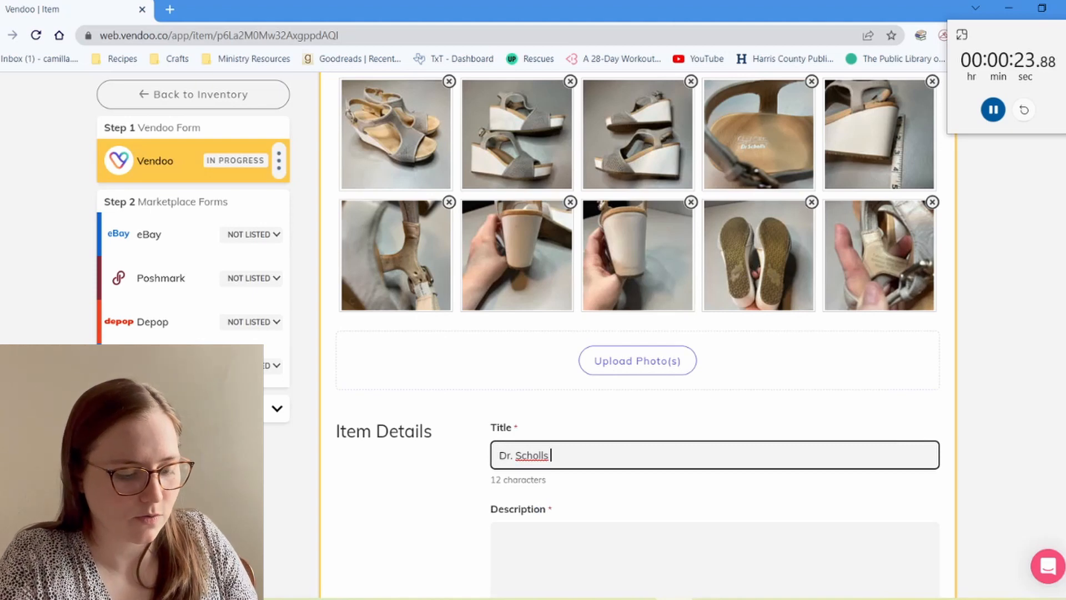
type("Wiley ")
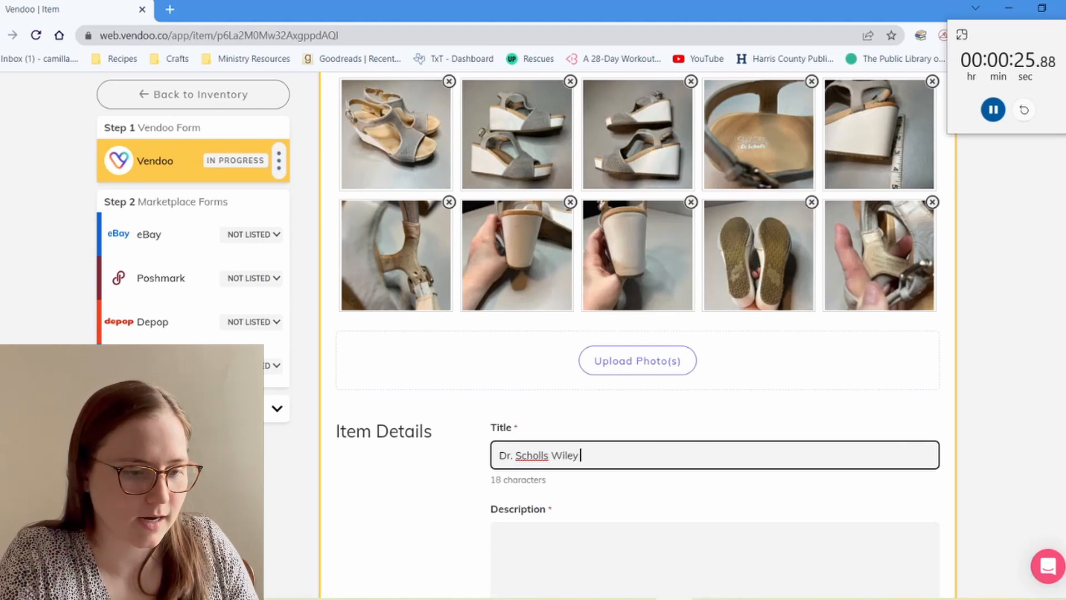
type("Wedg")
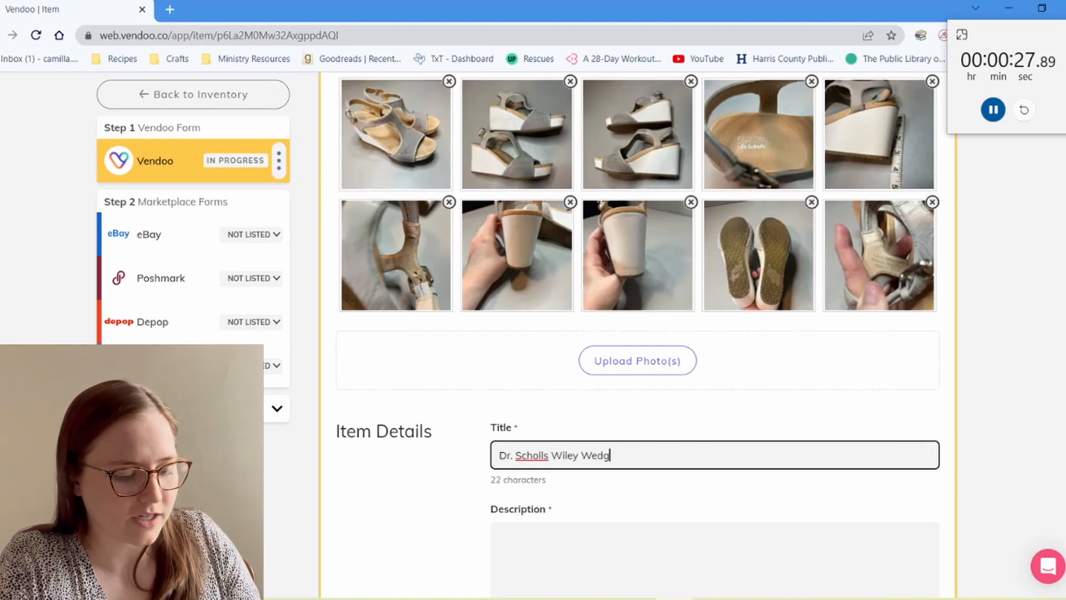
type("es Wo")
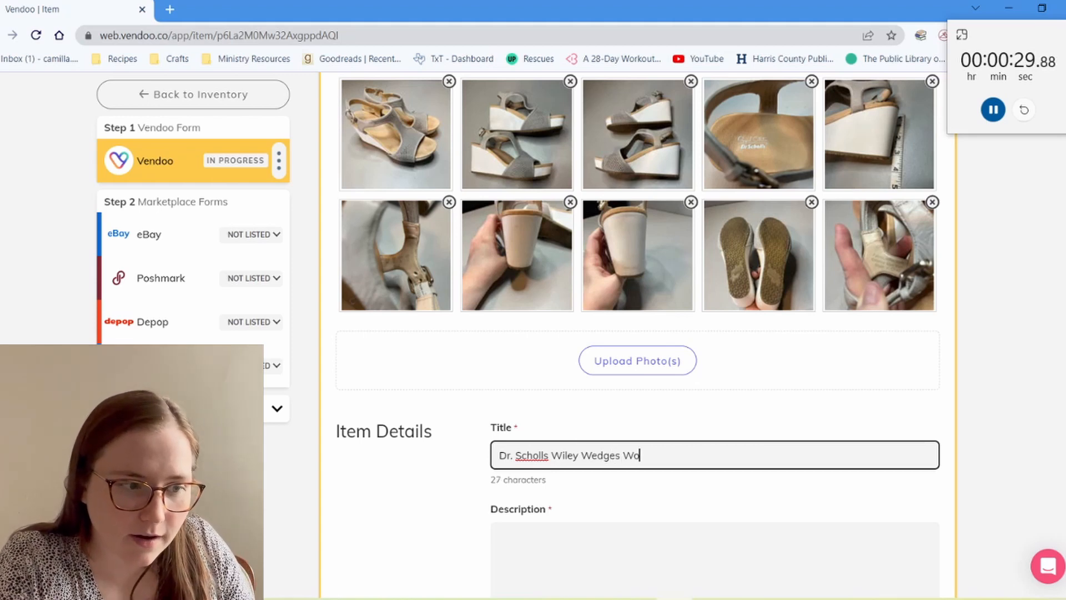
type("men's Size")
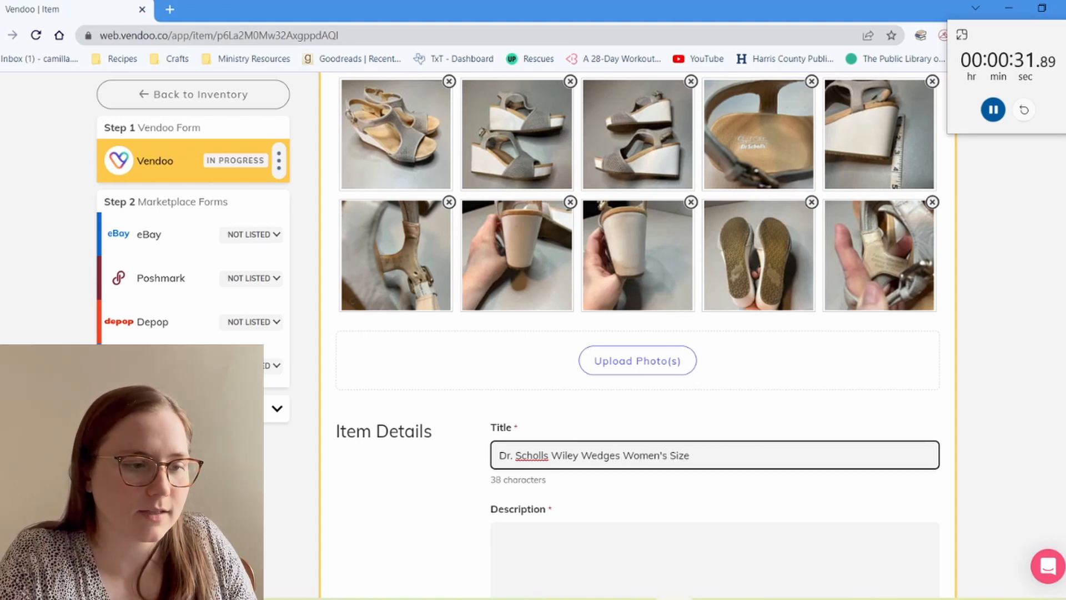
Check the size stamp in the sixth photo again and extend the title with "6 Gray Platform Leather Upper".
left_click(430, 301)
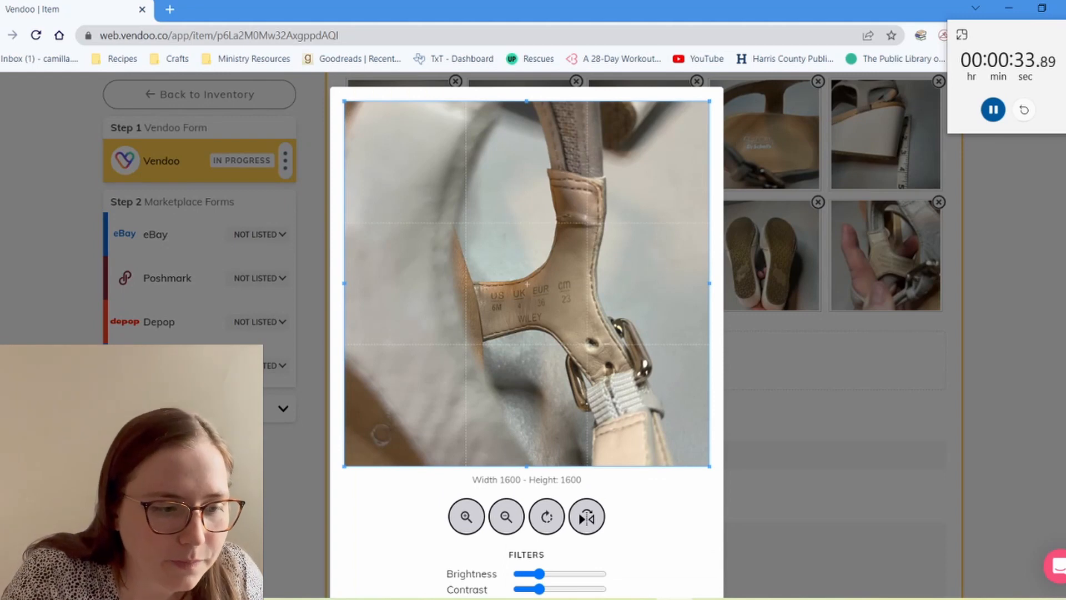
scroll(527, 333, "down", 3)
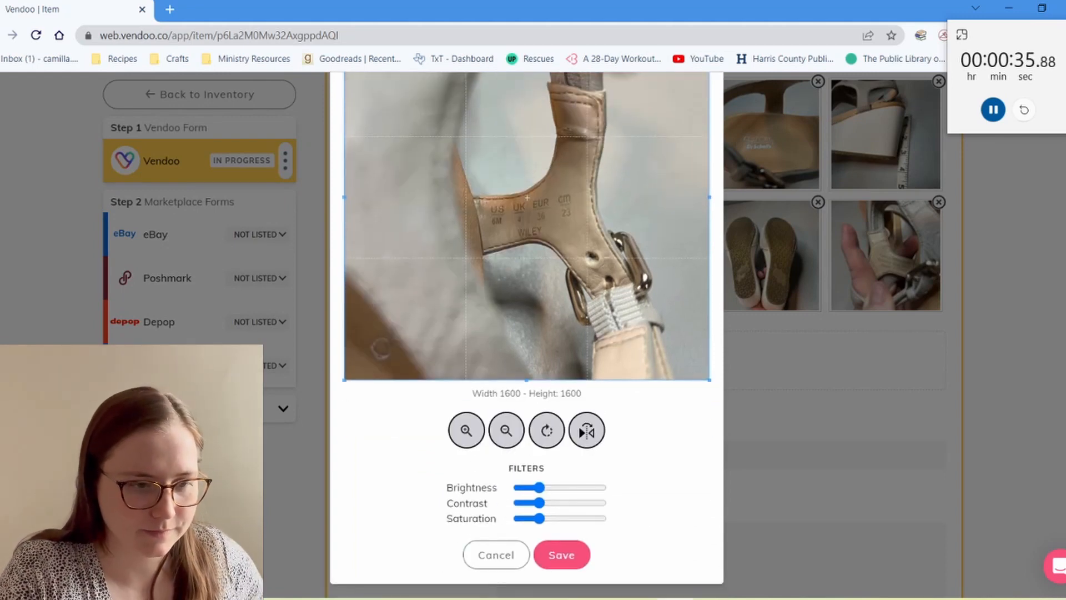
left_click(561, 555)
left_click(692, 456)
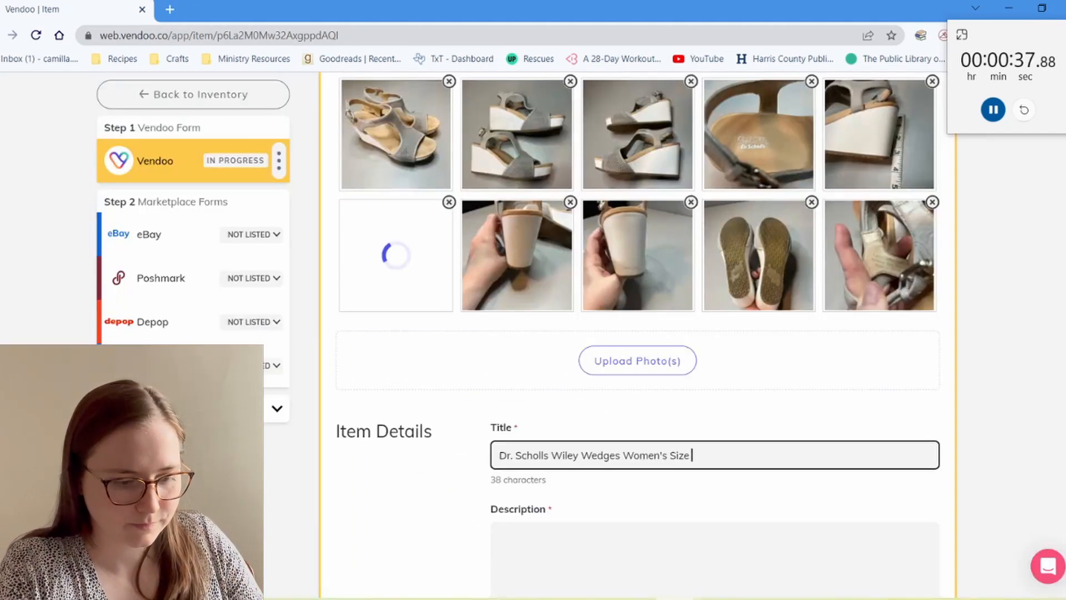
type("6 ")
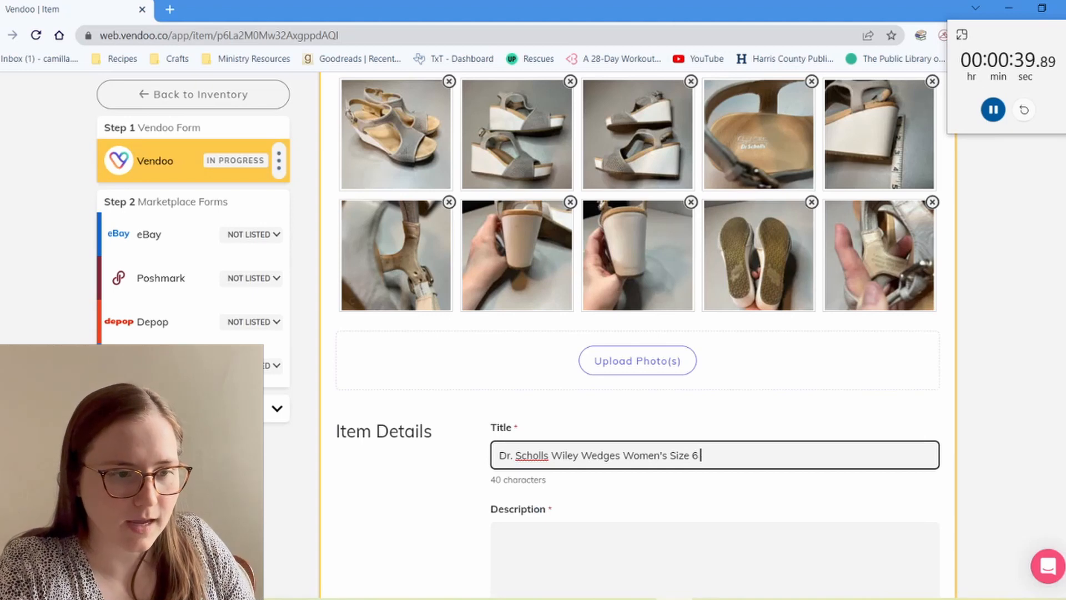
type("Gray ")
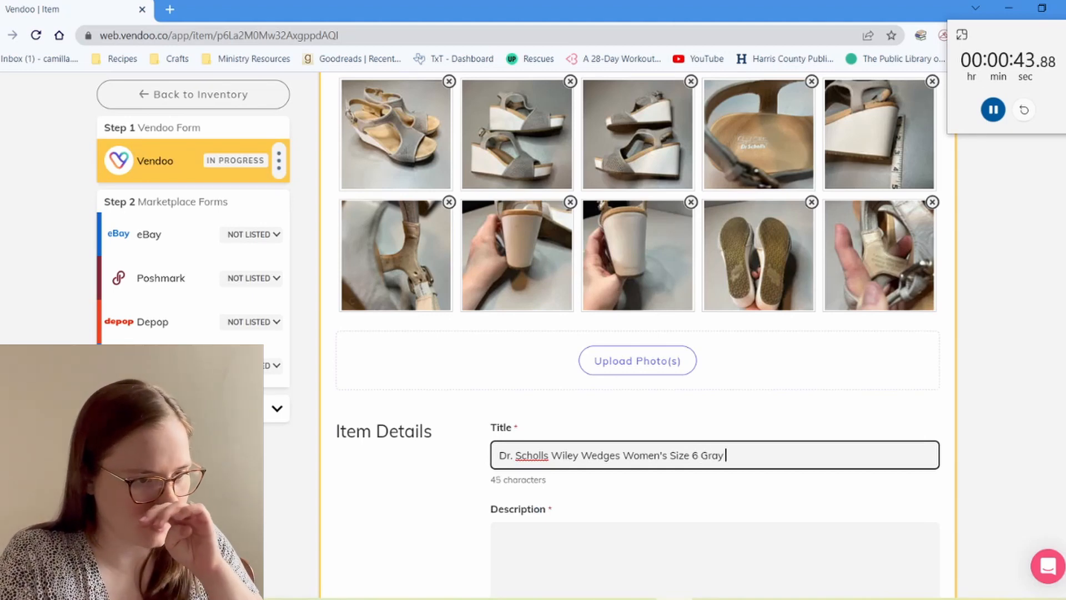
type("Platfrom")
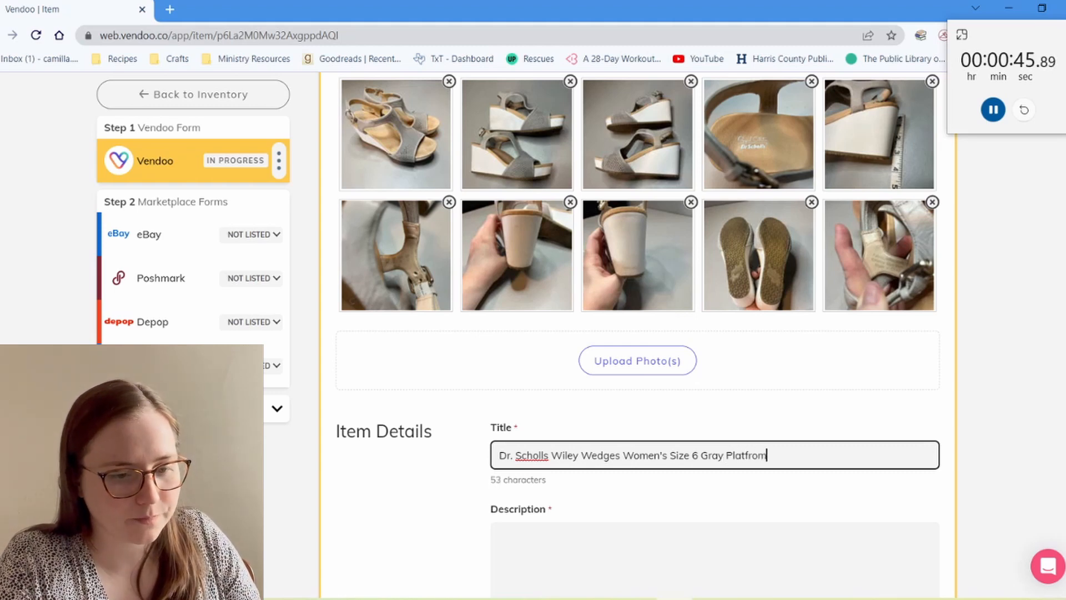
key("BackSpace")
key("BackSpace")
key("BackSpace")
type("orm ")
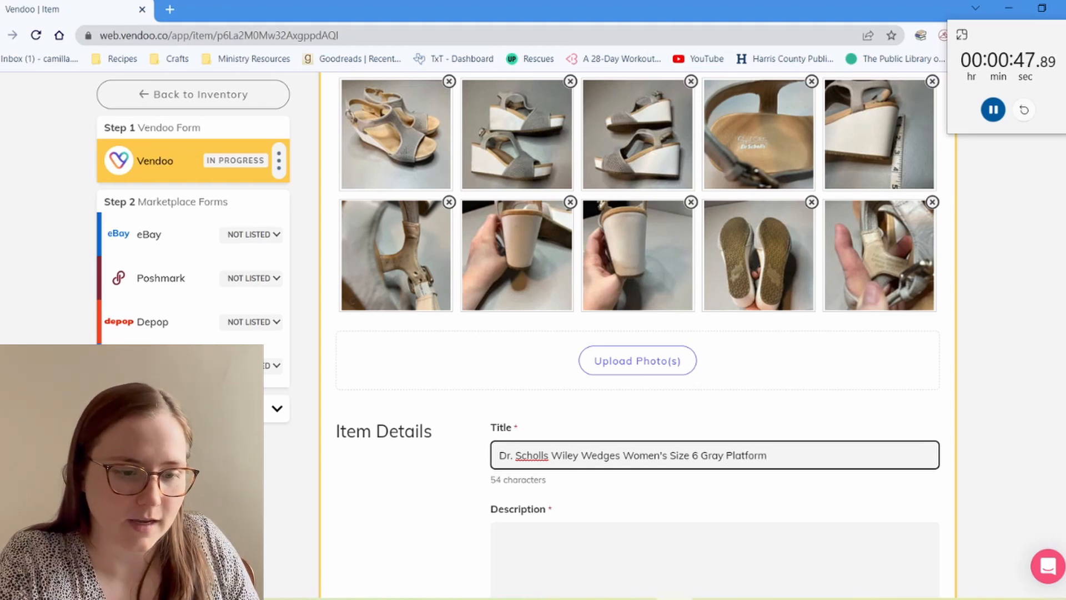
type("Let")
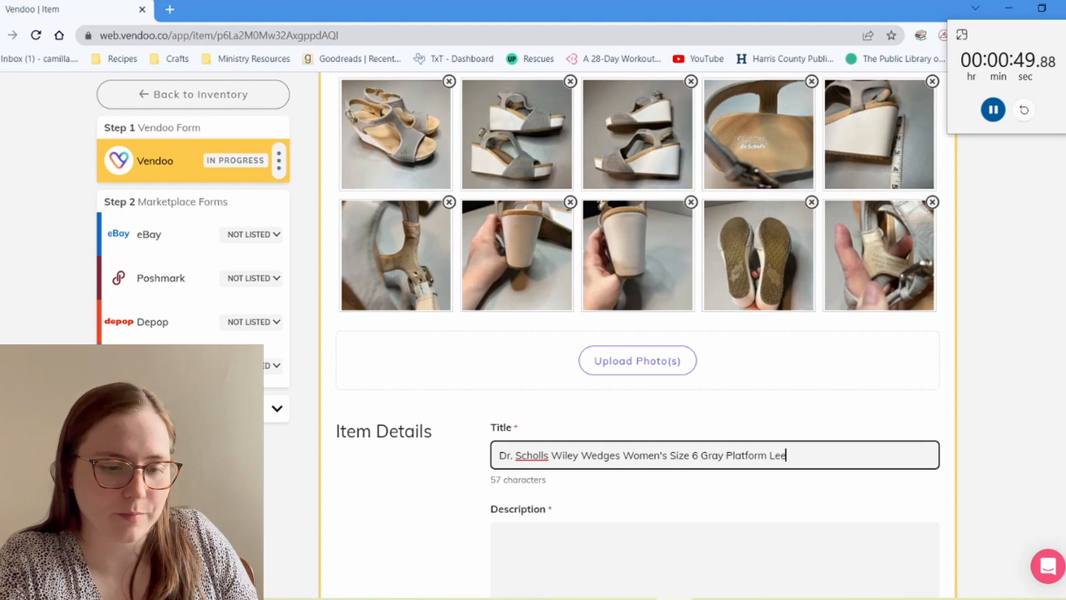
type("ther U")
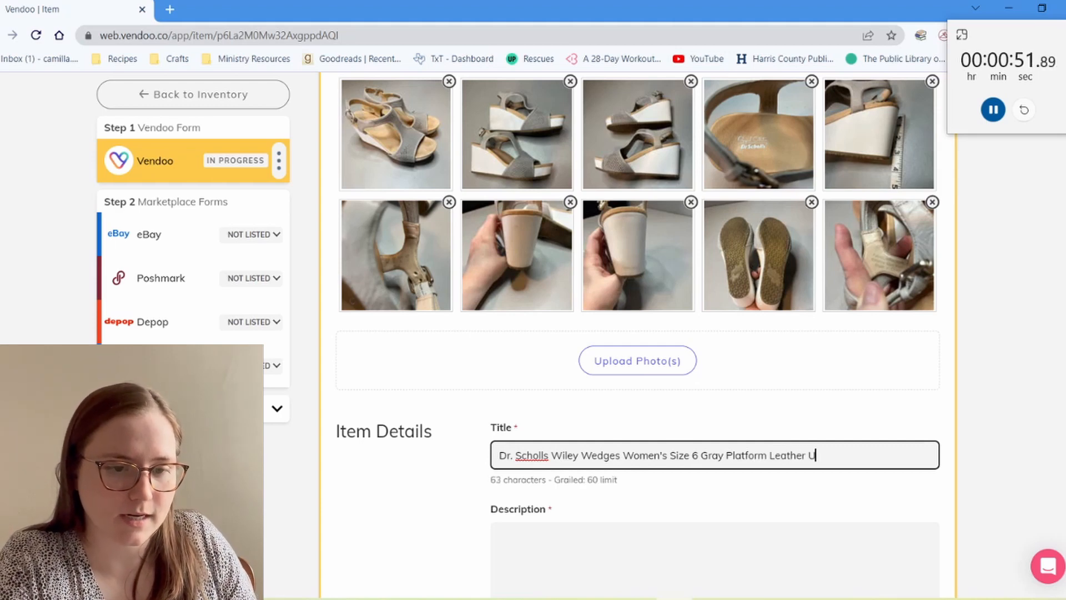
type("peer")
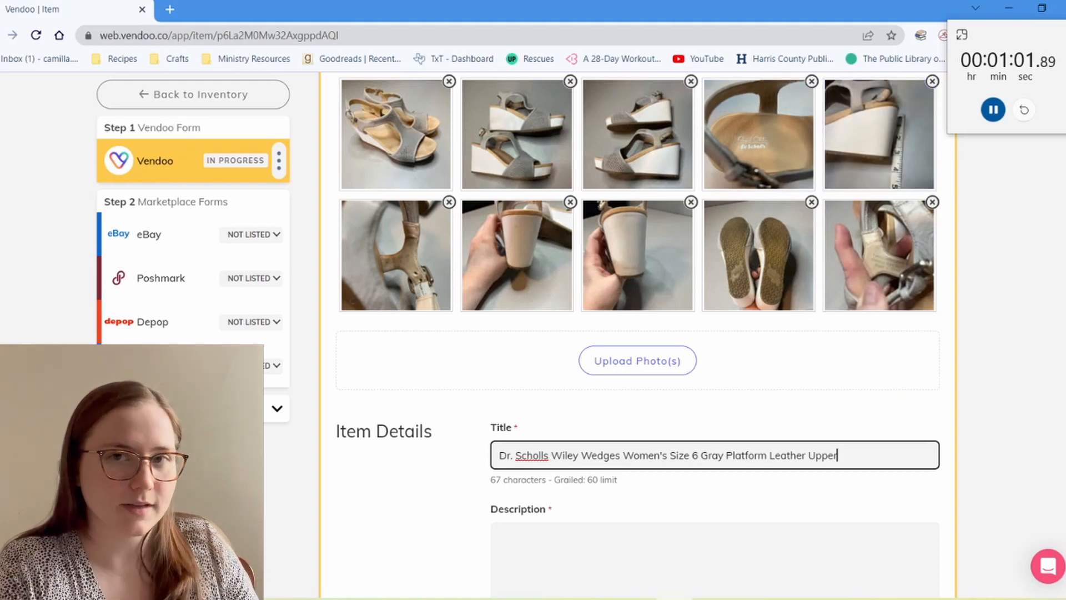
type("3.")
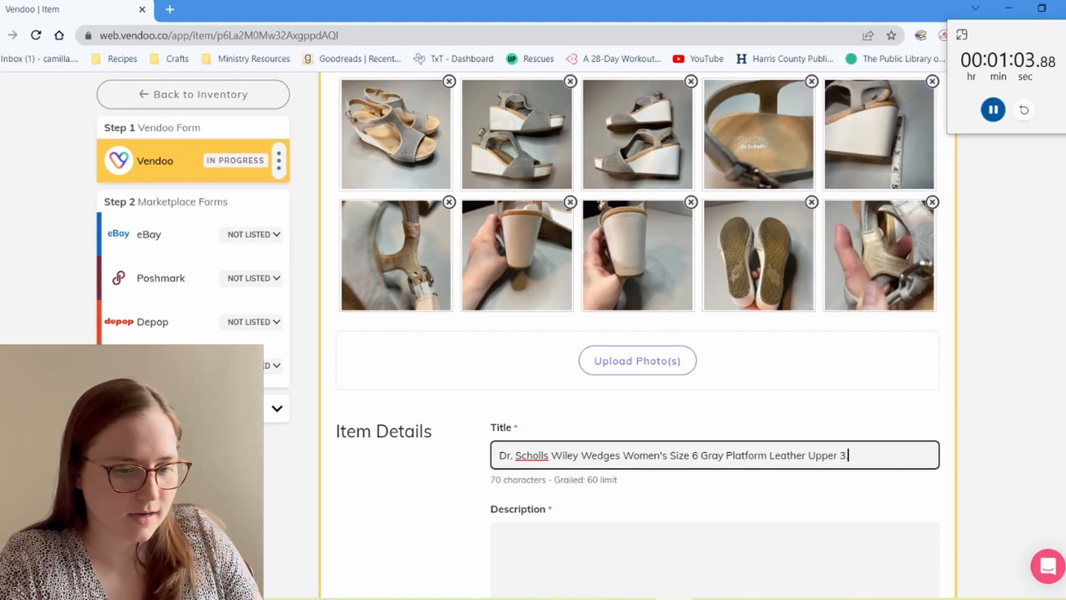
type("5in")
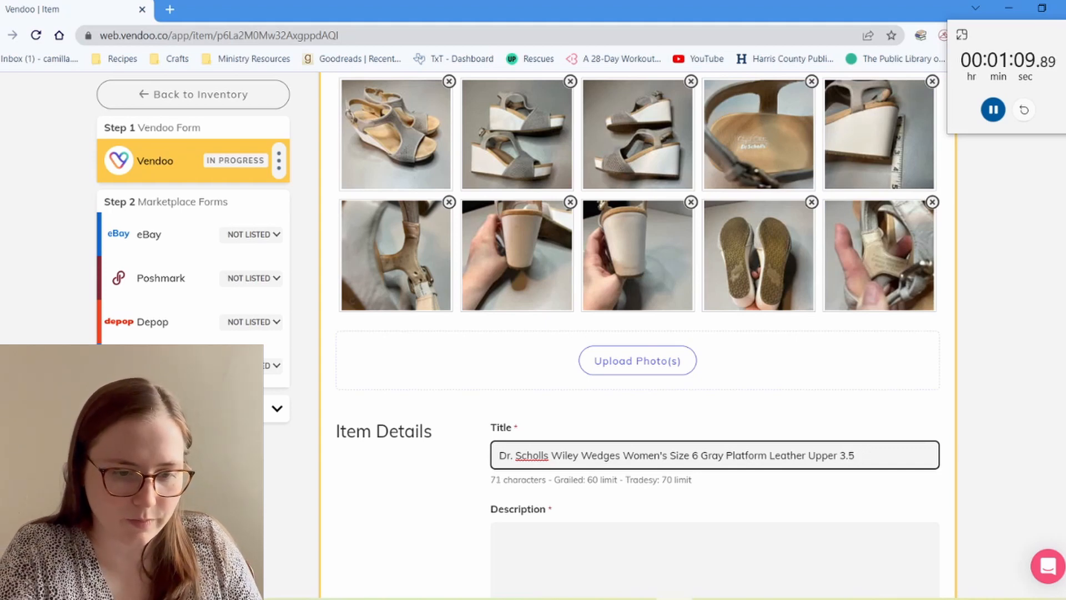
key("BackSpace")
key("BackSpace")
key("BackSpace")
Finish the title with "T Strap" and copy the complete title into the description.
type("T St")
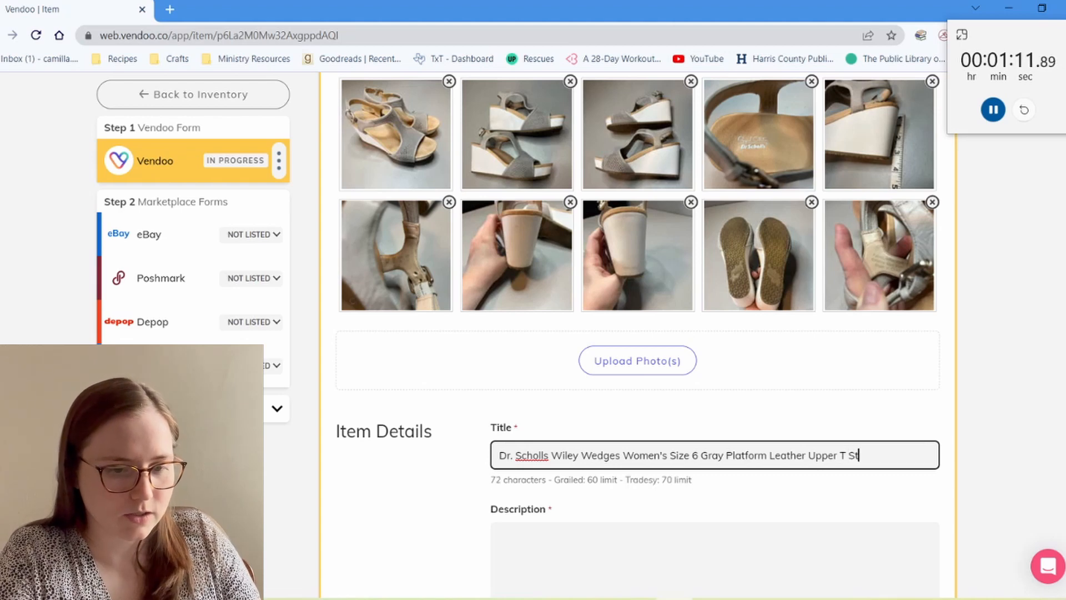
type("rap")
key("ctrl+a")
key("ctrl+c")
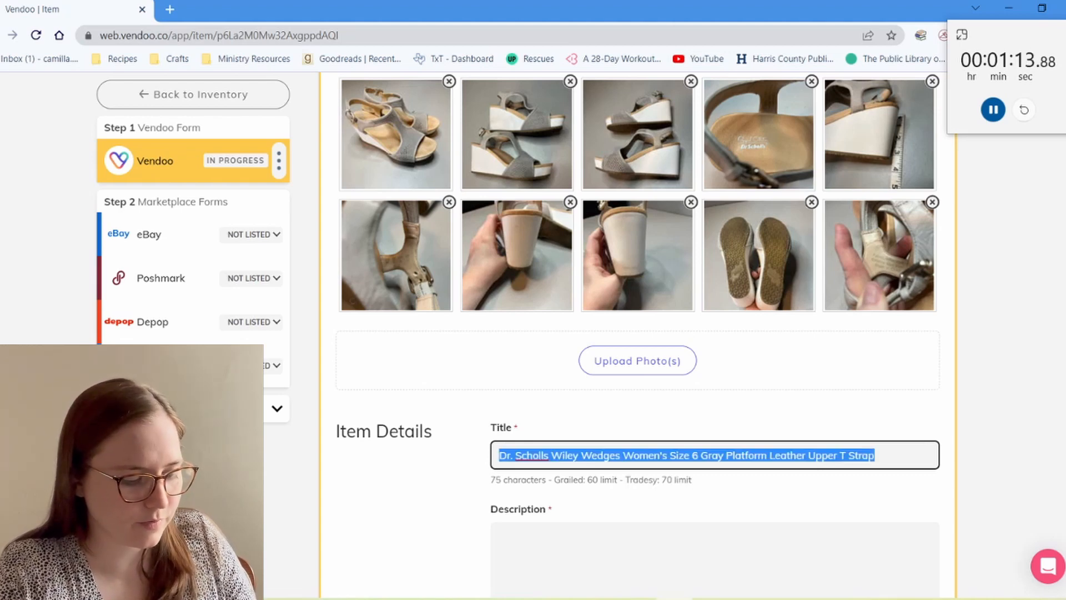
key("Tab")
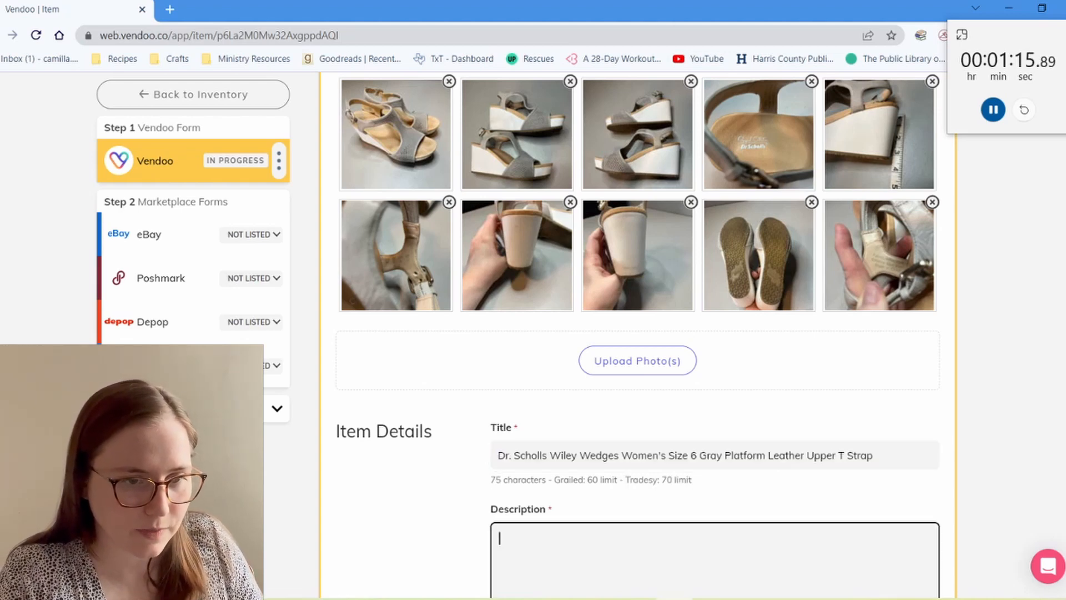
key("ctrl+v")
scroll(687, 333, "down", 4)
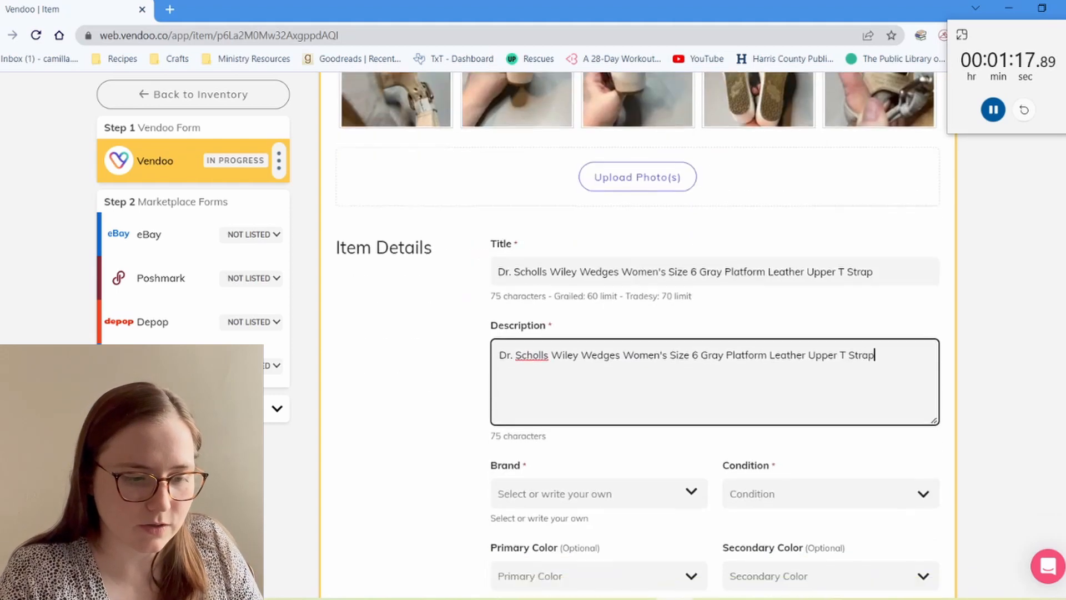
Break the description after "Wedges" and after "Women's Size 6", leaving a blank line before "Gray Platform Leather Upper T Strap".
left_click(623, 320)
key("Return")
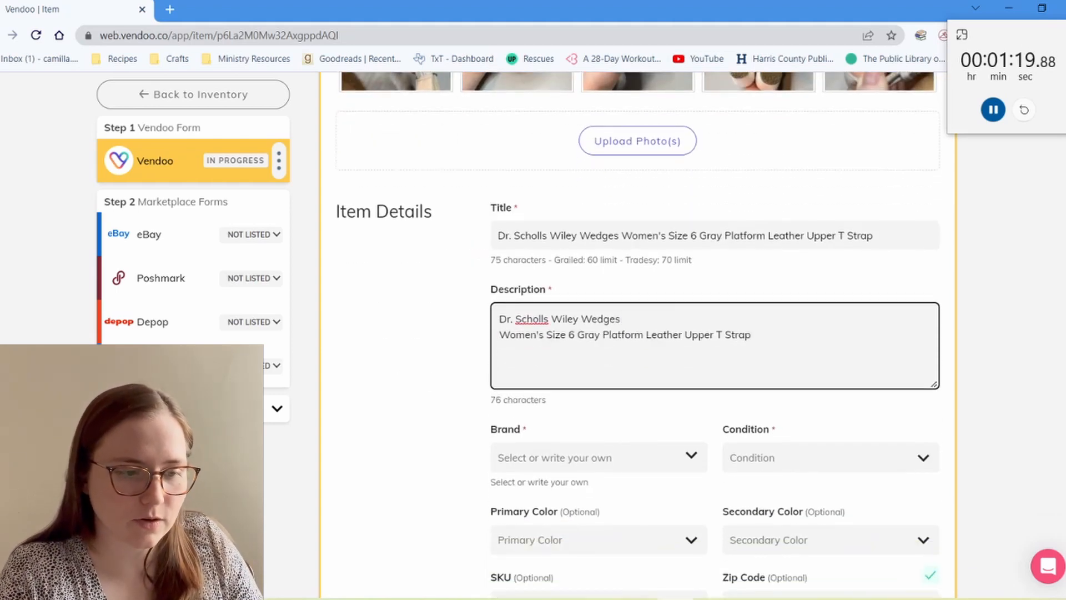
left_click_drag(578, 335, 579, 320)
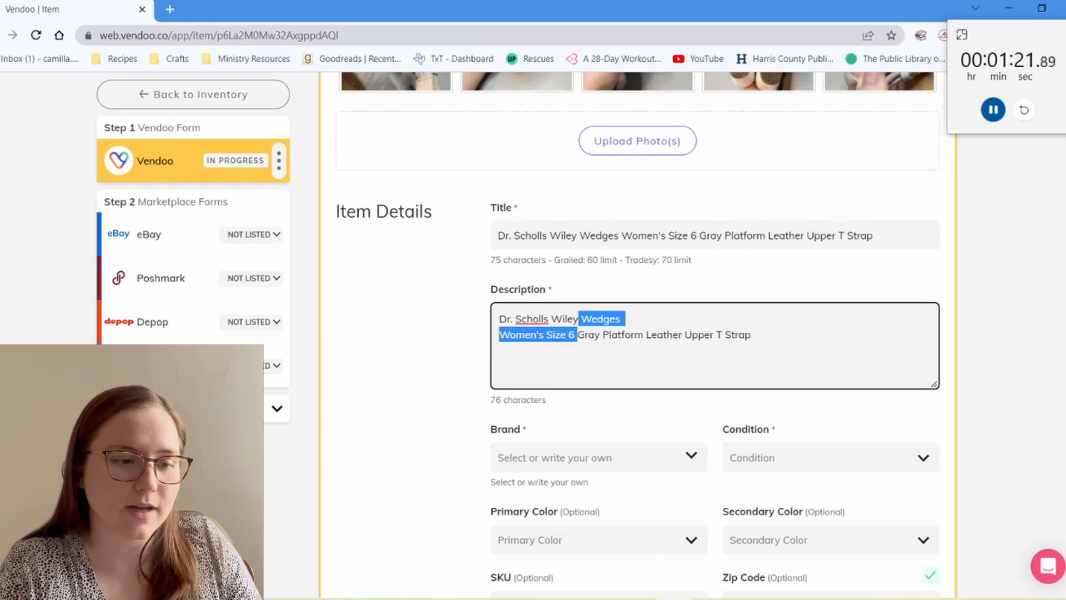
left_click(577, 335)
key("Return")
key("Return")
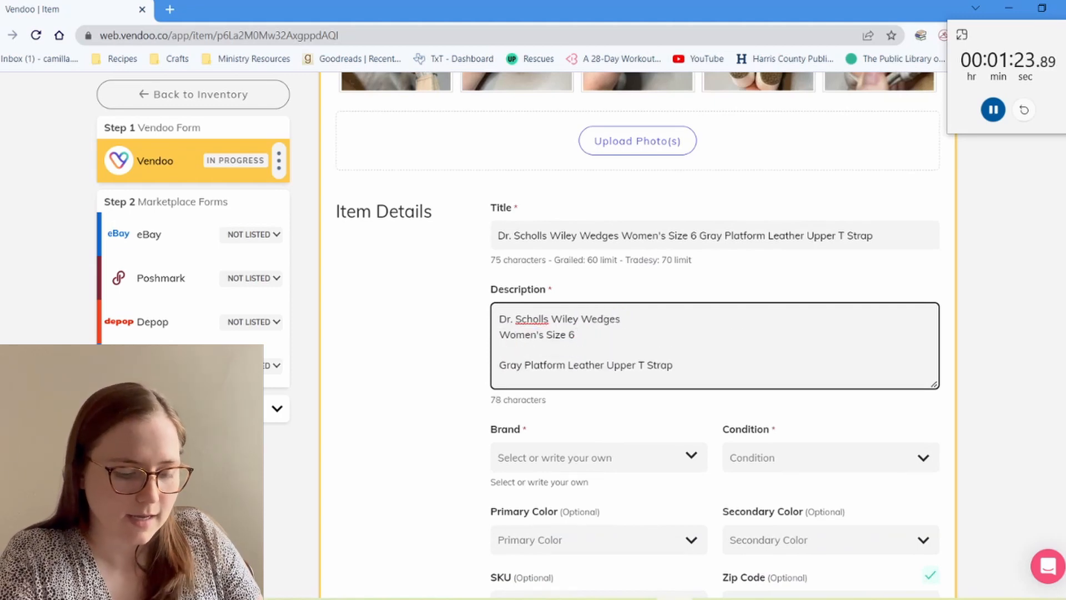
Fill the blank description line above "Gray Platform Leather Upper T Strap" with "some marks on the heel, see photos.".
key("Up")
type("some ")
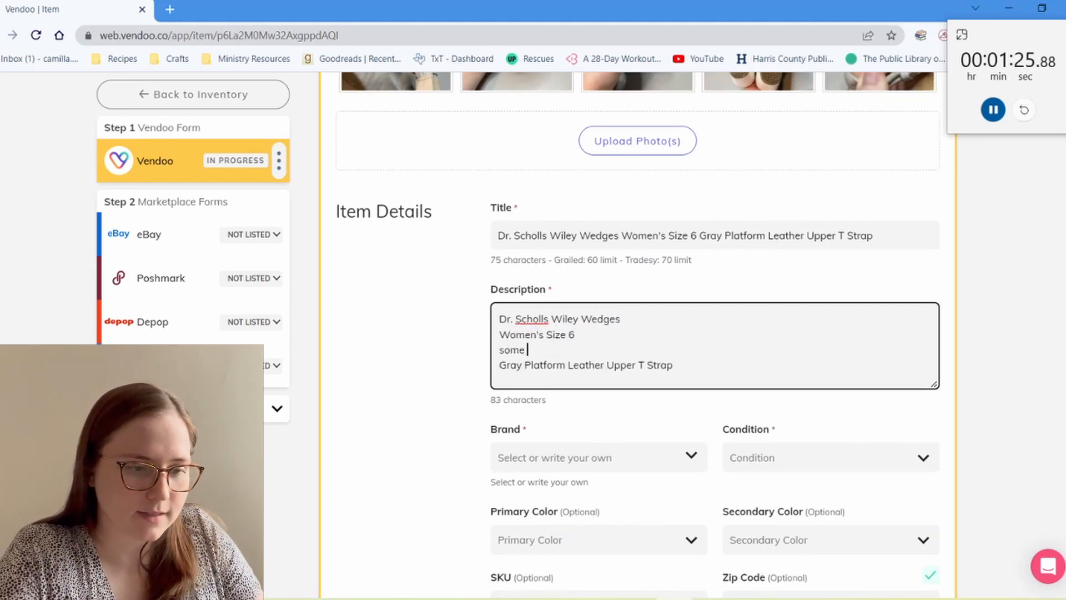
type("marks on the he")
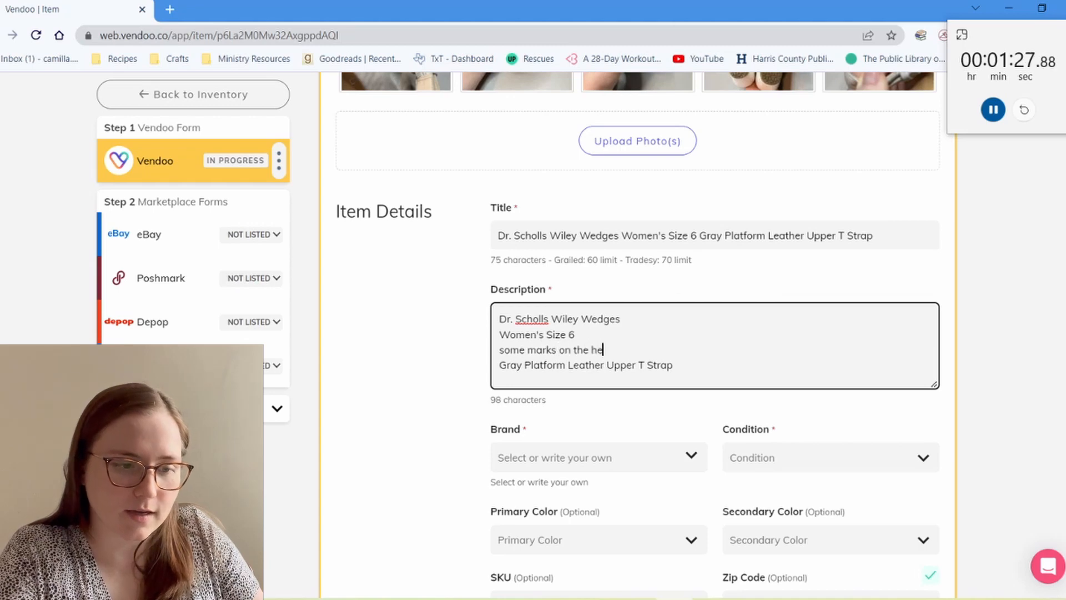
type("el, see p")
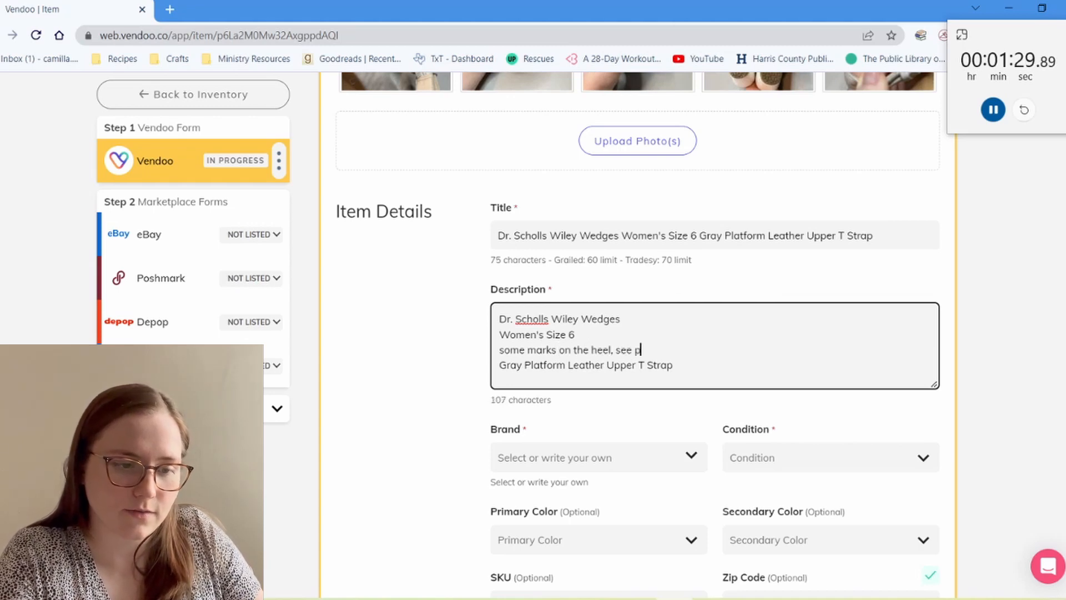
type("hoot")
key("BackSpace")
key("BackSpace")
key("BackSpace")
type("tos.")
Set the item's brand to Dr. Scholl's and its condition to Pre-Owned.
key("Tab")
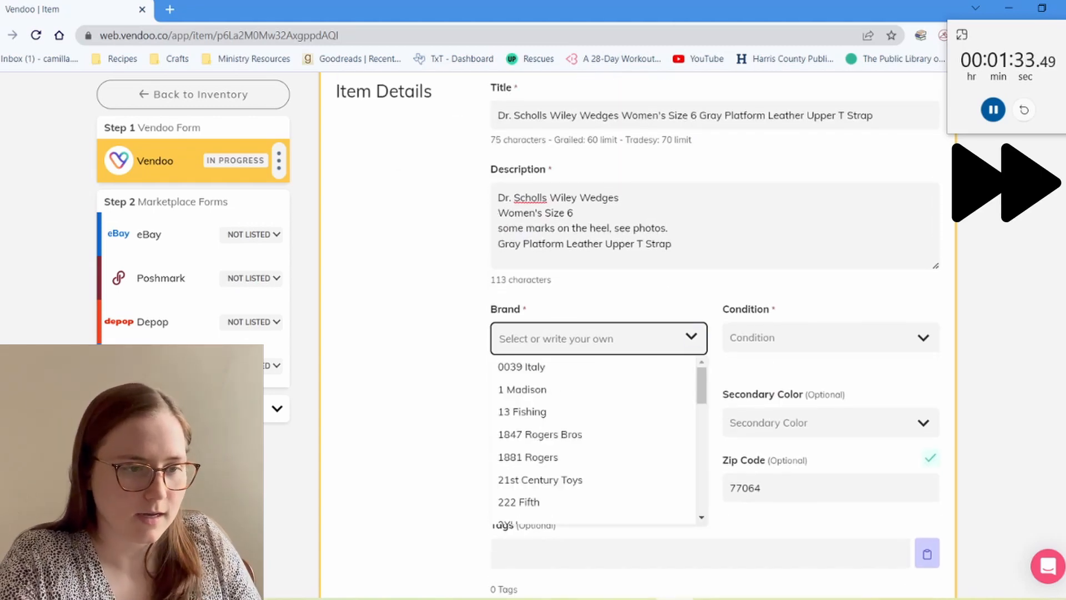
type("Dr. Scholl")
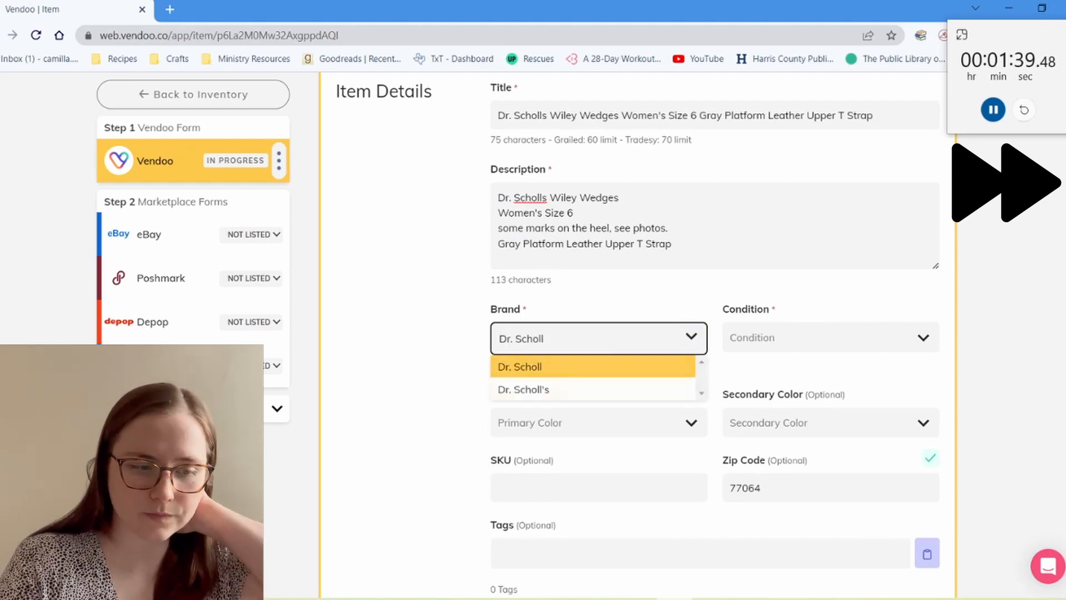
key("Down")
key("Return")
key("Tab")
key("Up")
key("Up")
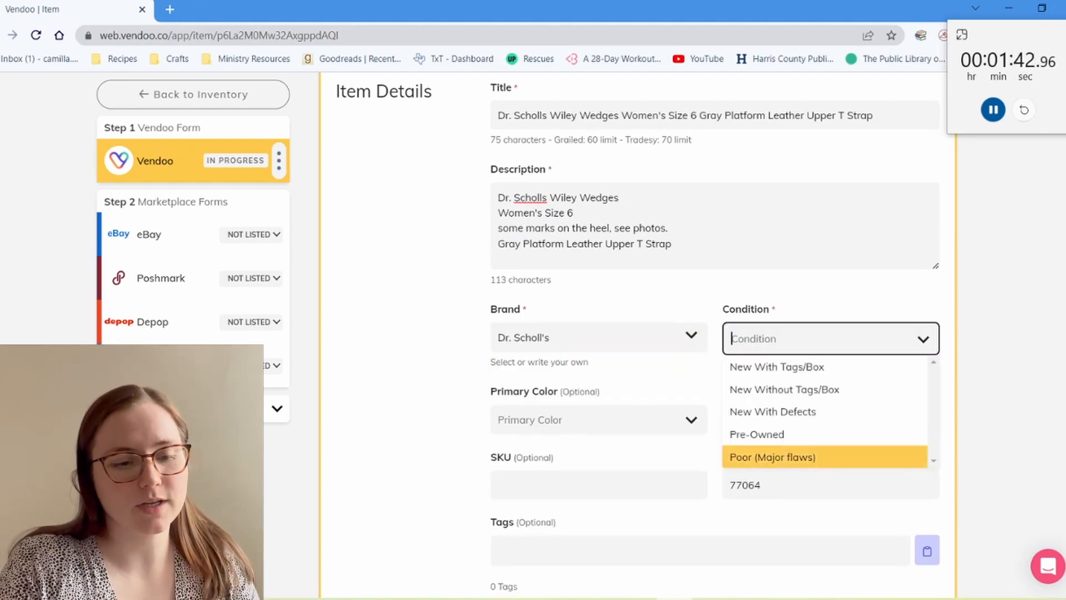
key("Return")
Set the item's primary color to Gray.
scroll(637, 336, "down", 2)
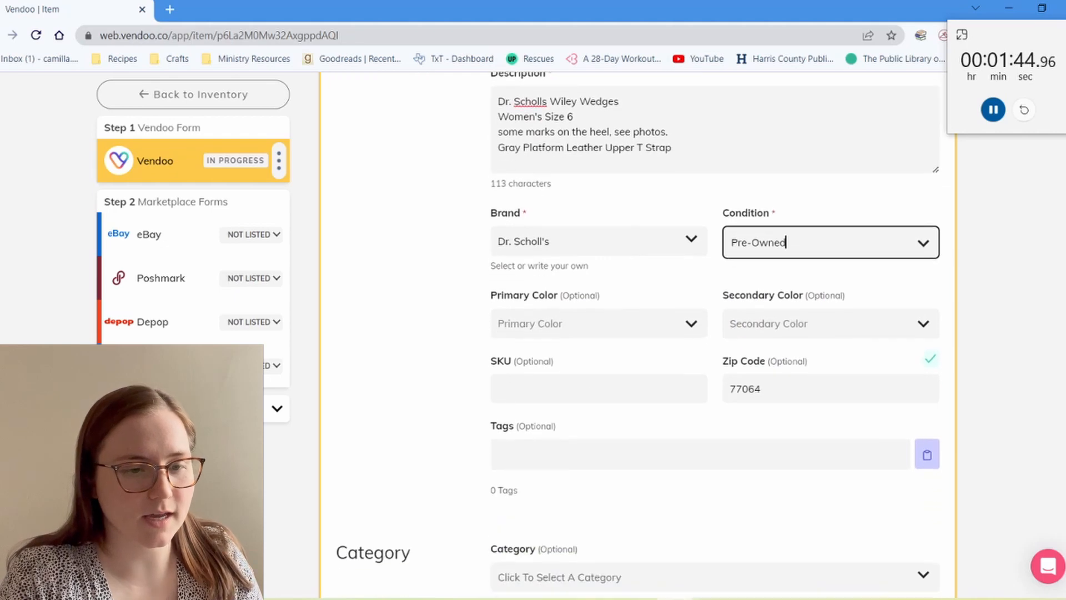
left_click(589, 324)
key("Down")
key("Down")
key("Down")
key("Down")
key("Down")
key("Up")
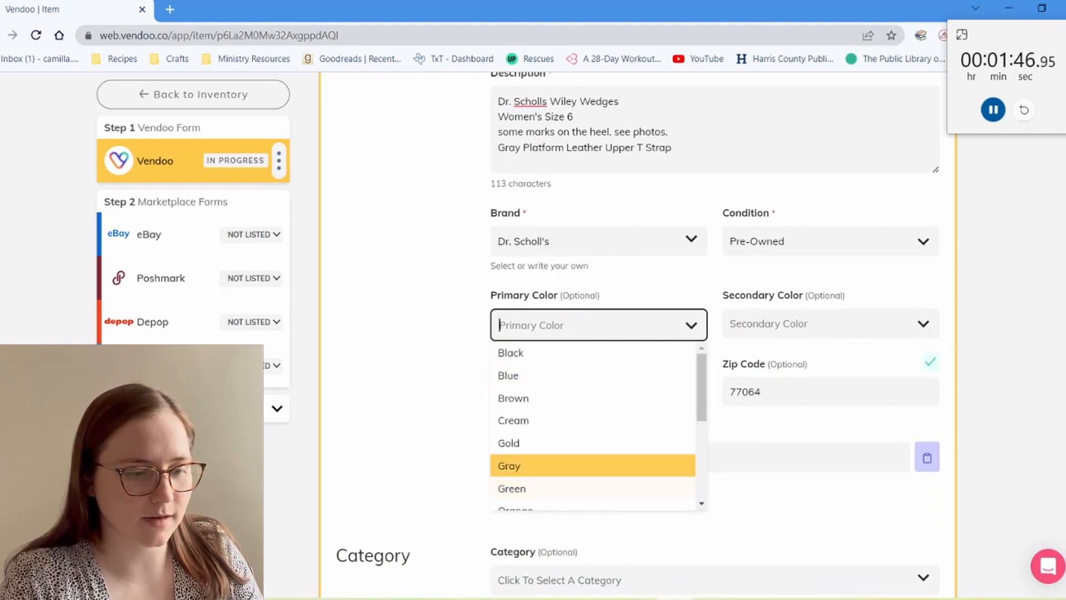
key("Return")
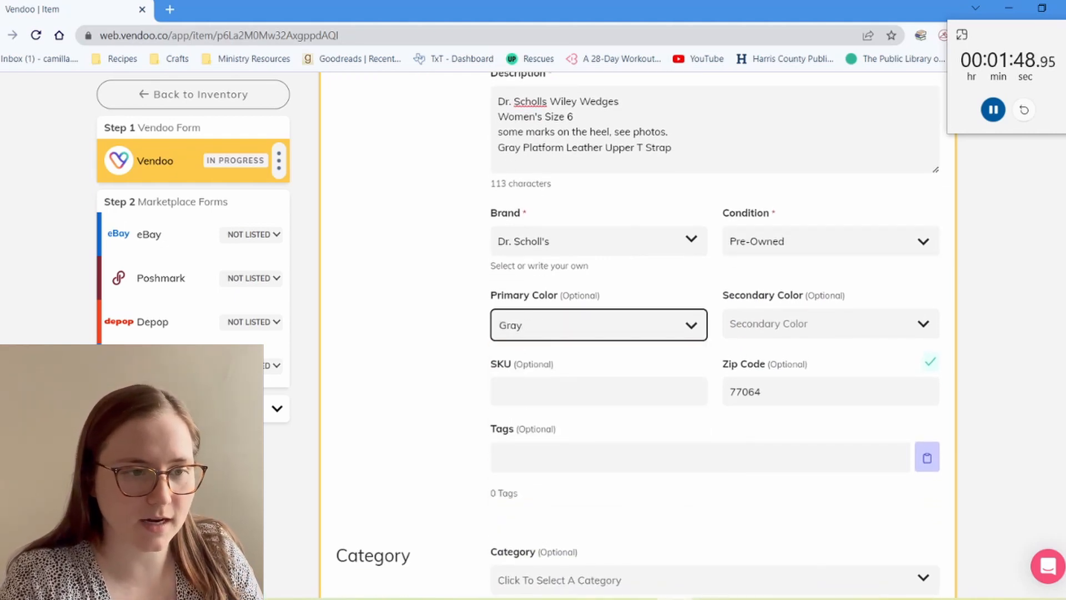
key("Tab")
Search the categories for "heels" and choose Clothing, Shoes & Accessories > Women > Women's Shoes > Heels.
scroll(715, 334, "down", 5)
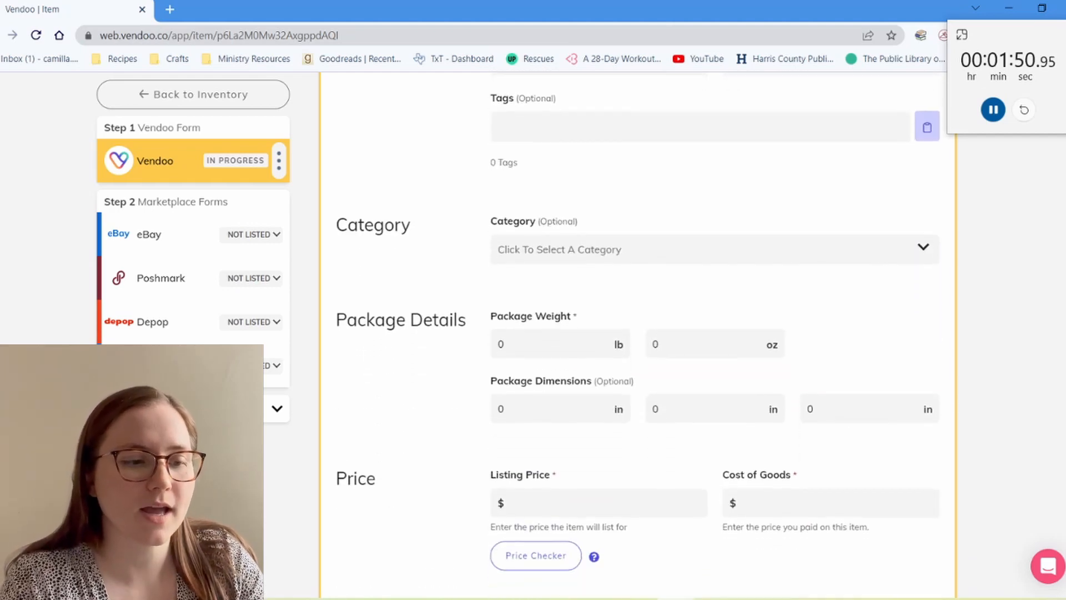
left_click(715, 251)
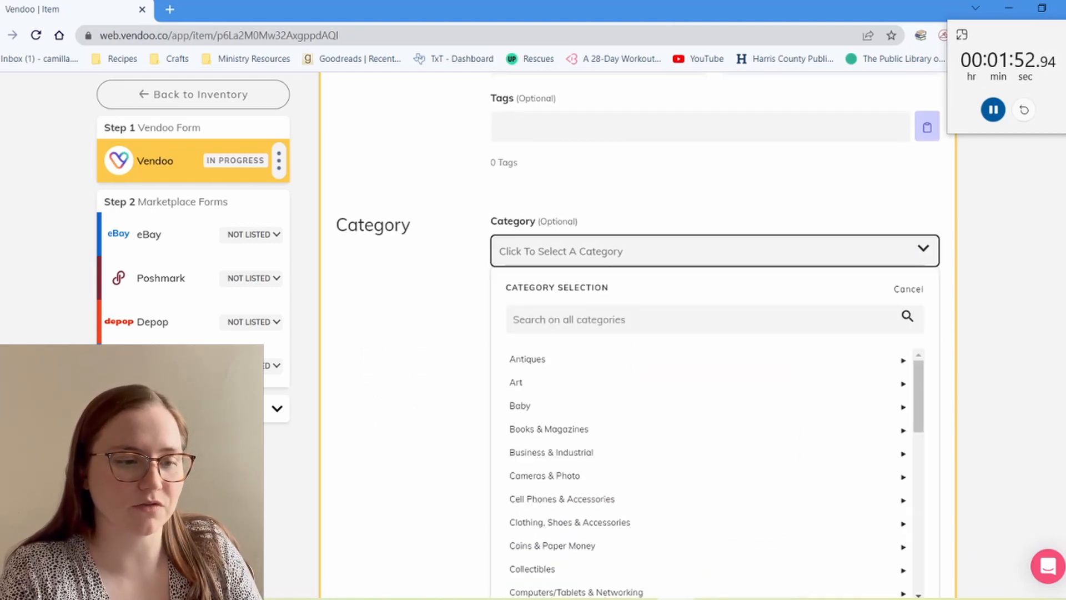
left_click(715, 319)
type("heels")
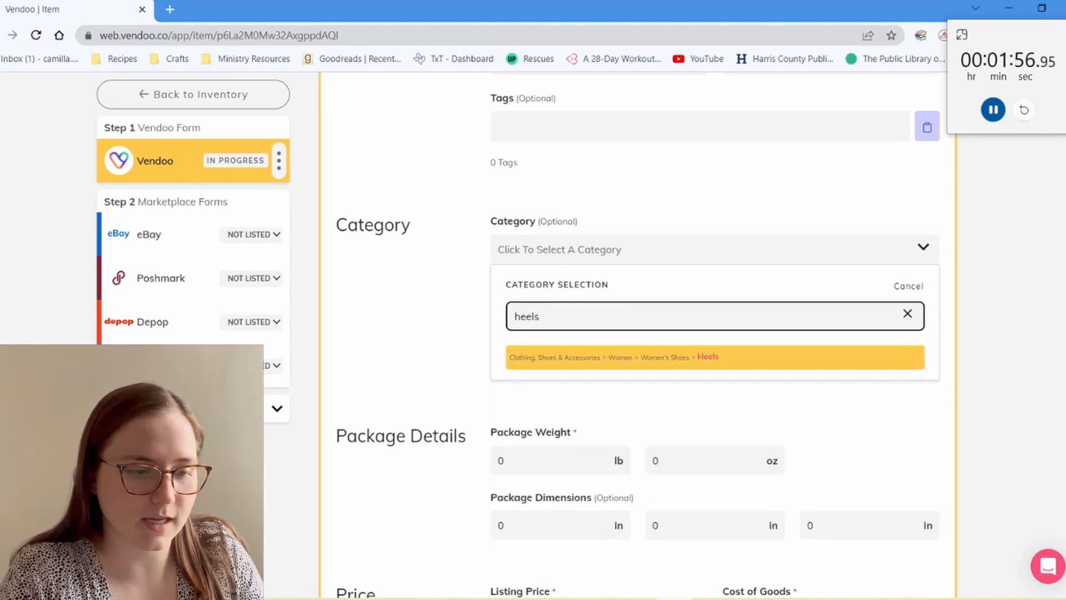
left_click(708, 356)
Set the package weight to 2 lb, leaving the ounces and package dimensions unfilled.
scroll(603, 228, "down", 5)
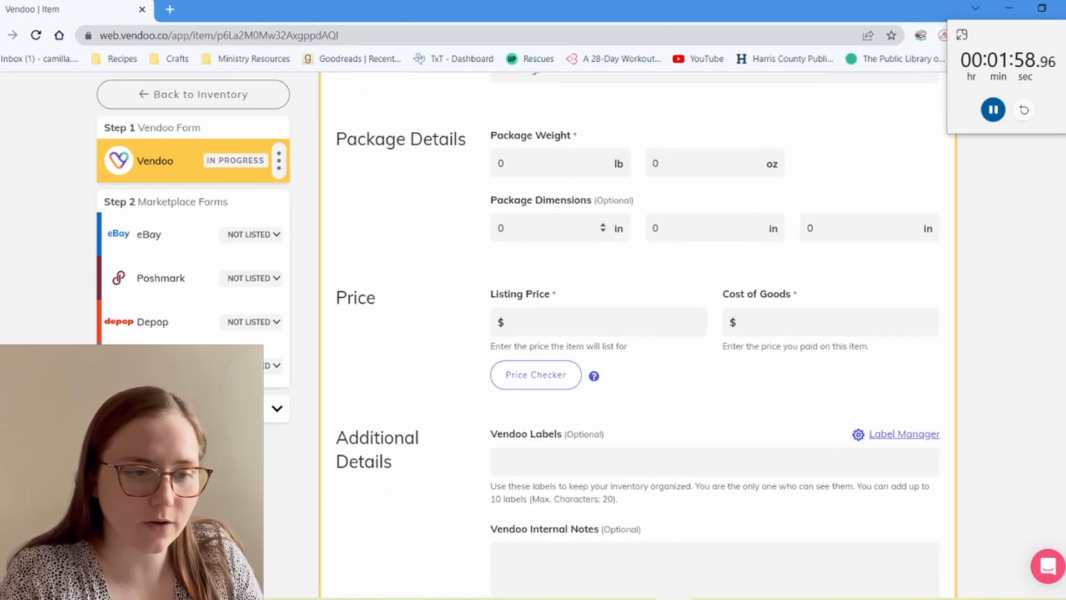
left_click(537, 163)
type("2")
key("Tab")
key("Tab")
key("Tab")
key("Tab")
key("Tab")
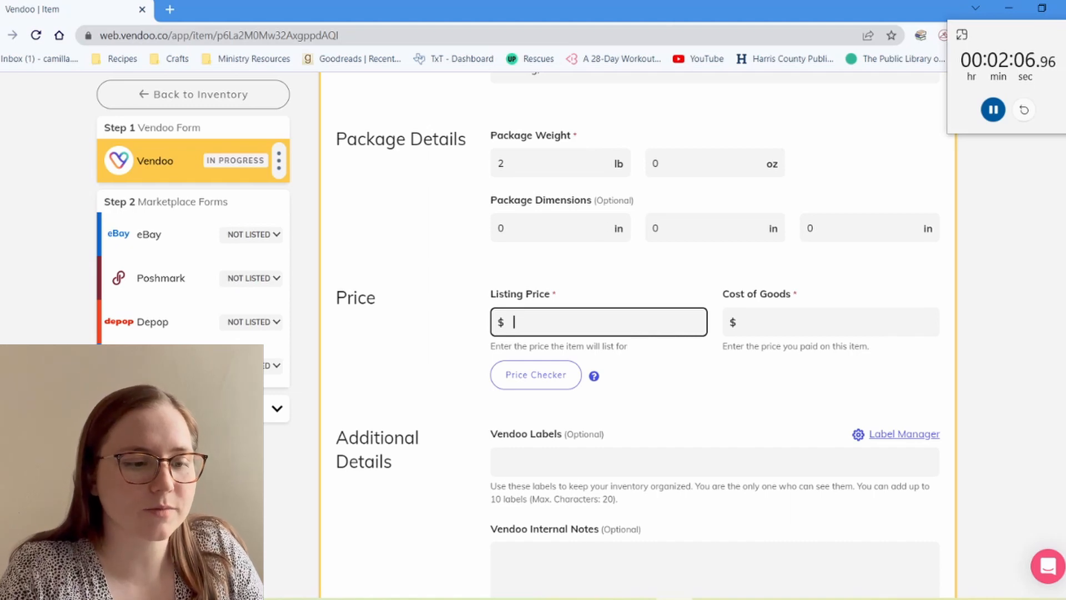
Use the Price Checker to examine used prices for "Dr. Scholls Wiley Wedges" and close it.
left_click(536, 375)
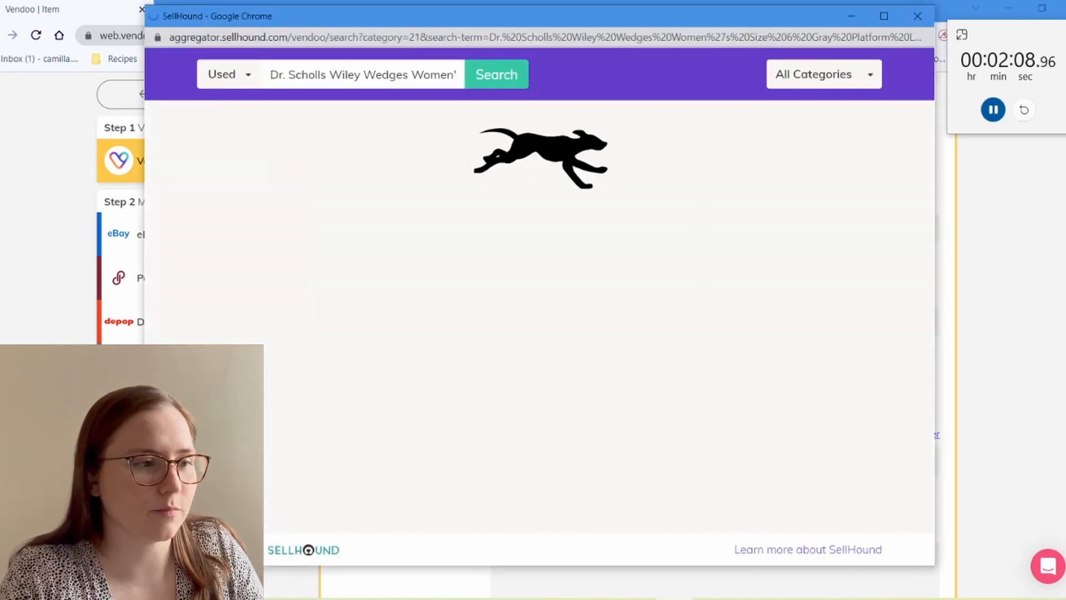
left_click(408, 75)
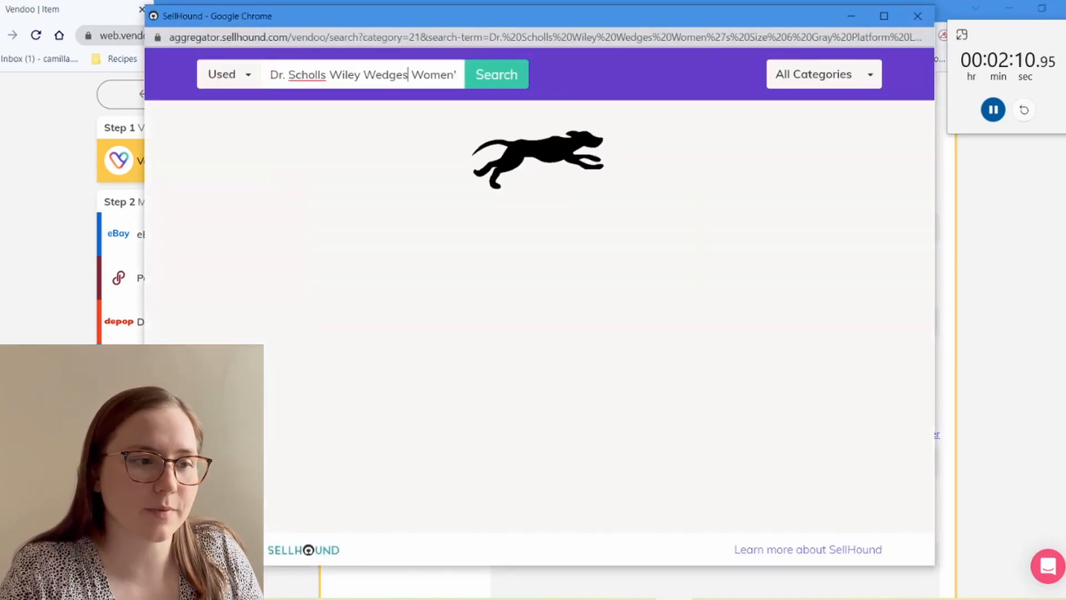
key("shift+End")
key("BackSpace")
key("Return")
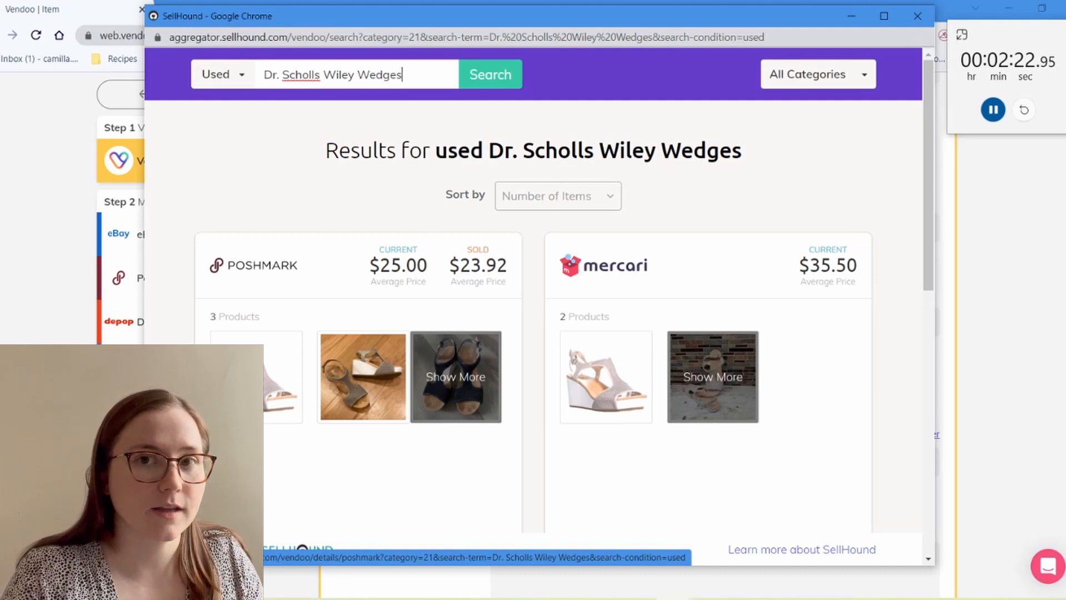
scroll(233, 389, "down", 2)
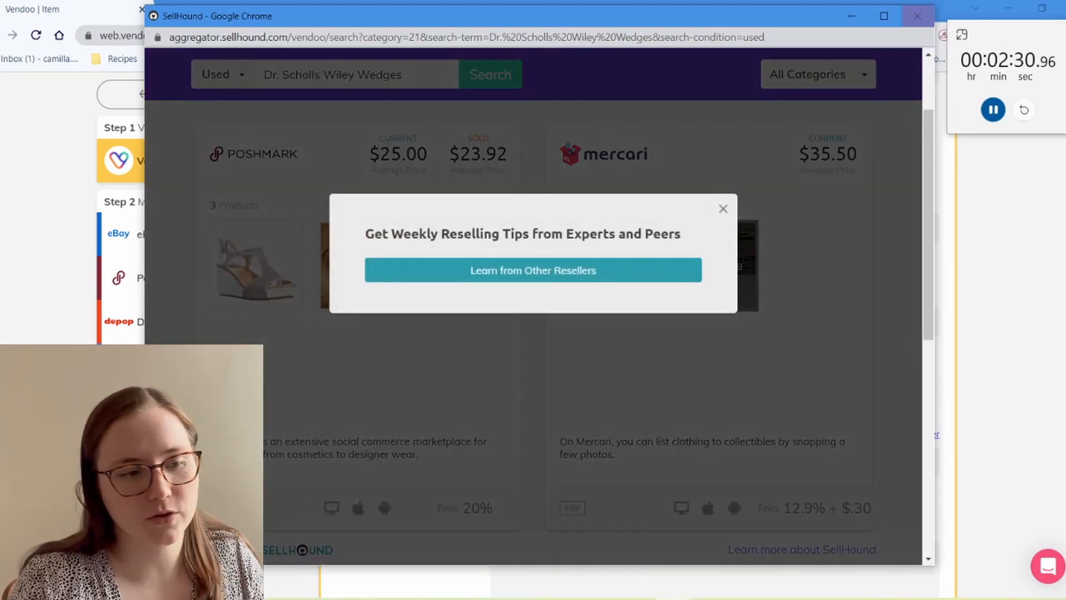
left_click(918, 16)
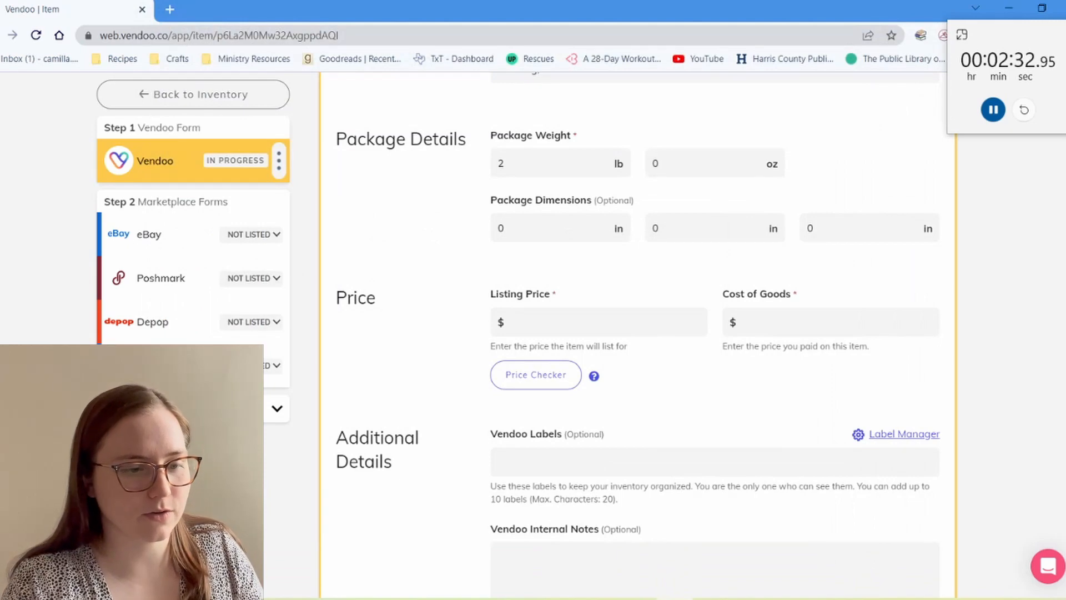
Enter a listing price of $20 and a cost of goods of $0, and save the item.
left_click(599, 322)
type("20")
key("Tab")
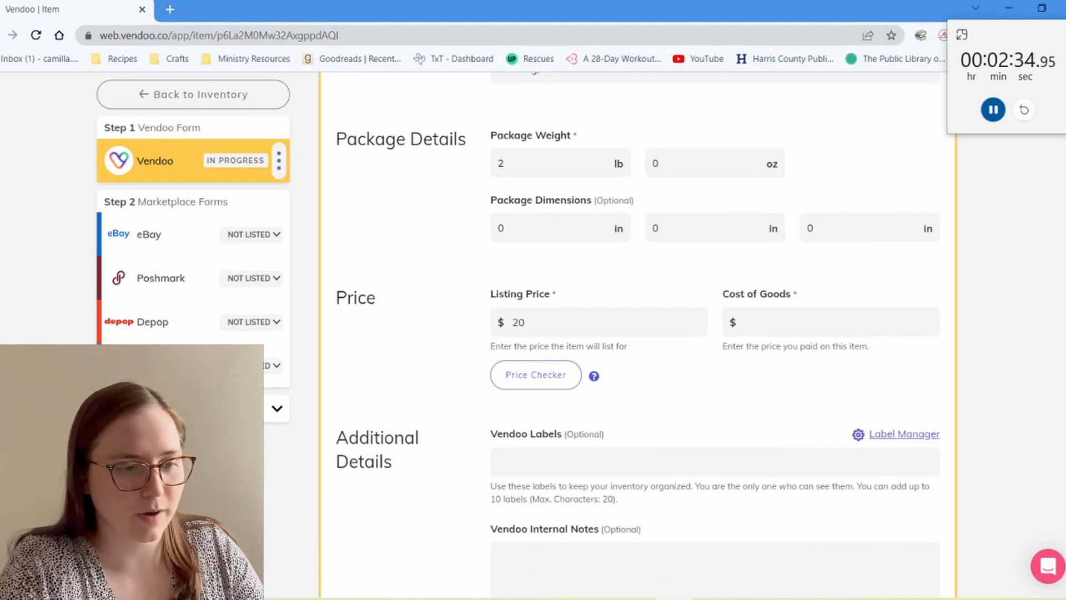
key("Tab")
type("0")
scroll(638, 333, "down", 5)
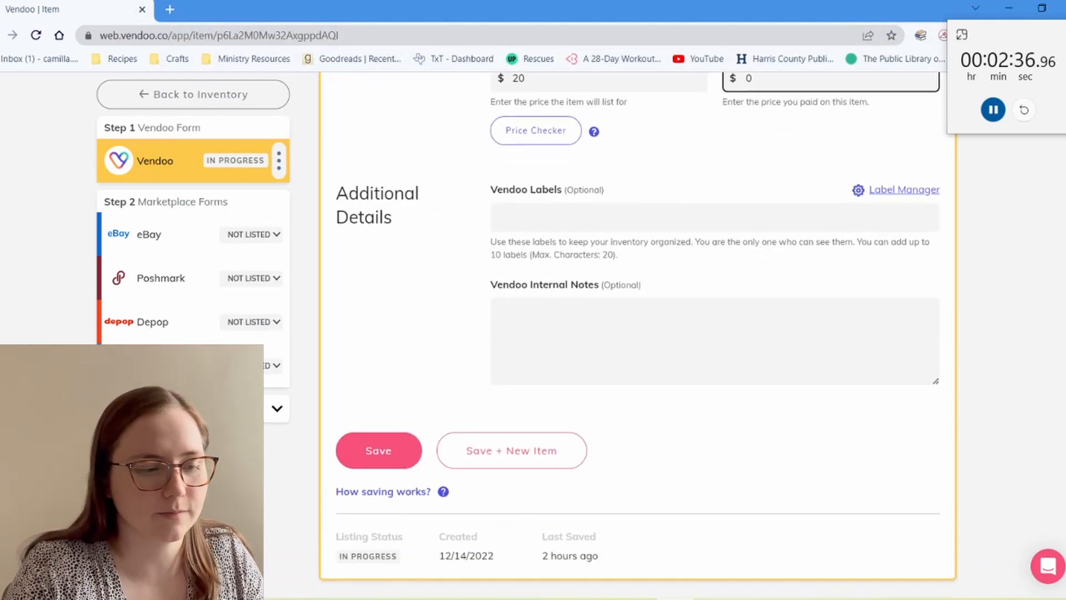
left_click(379, 451)
Open the eBay form and set the US shoe size to 6 and the type to Heel.
left_click(161, 235)
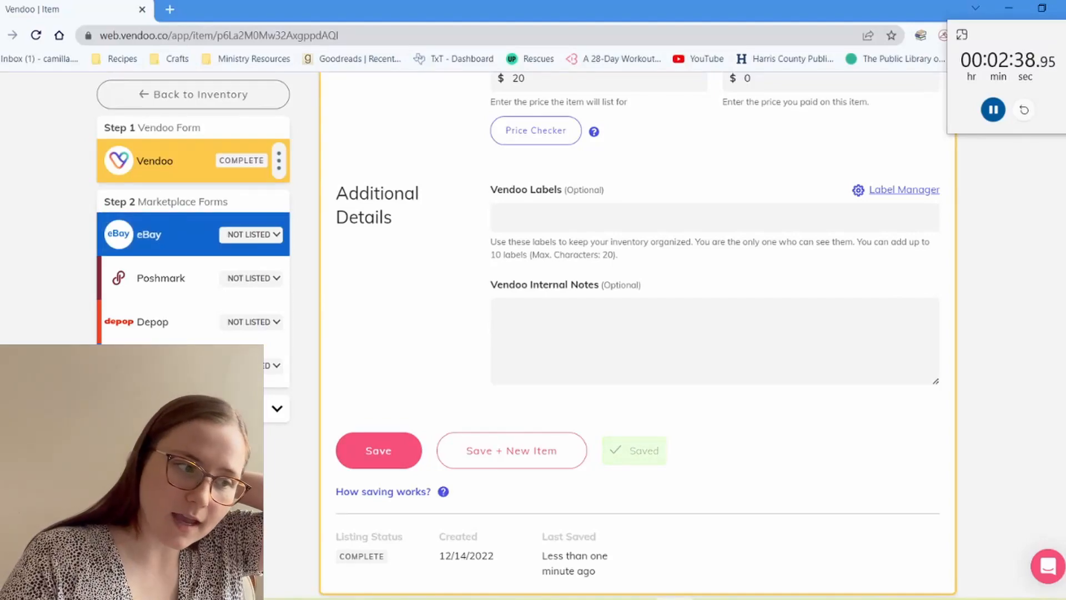
scroll(759, 399, "down", 12)
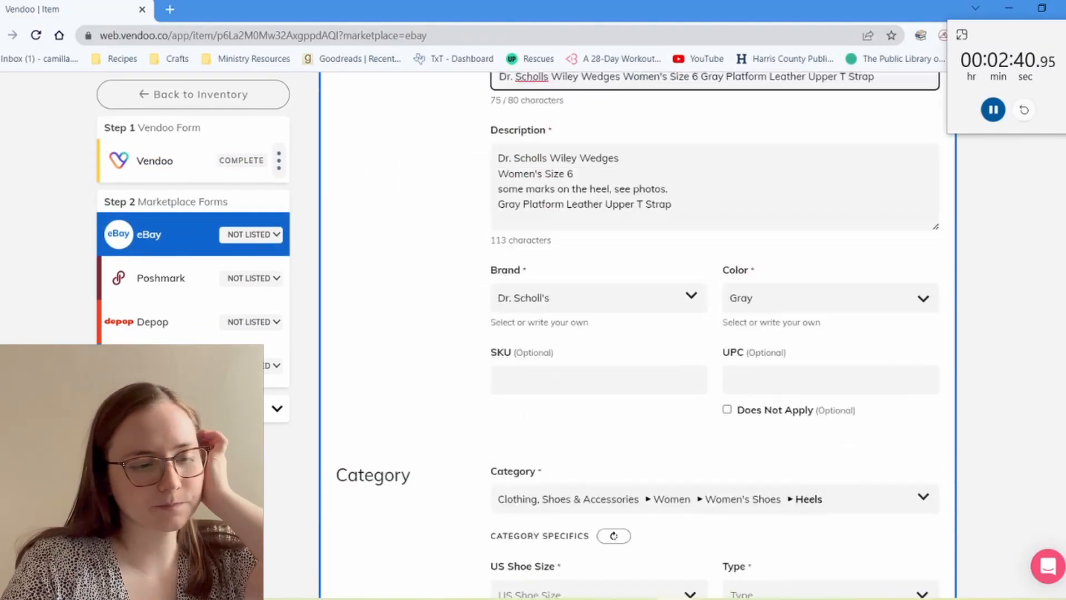
scroll(716, 344, "down", 1)
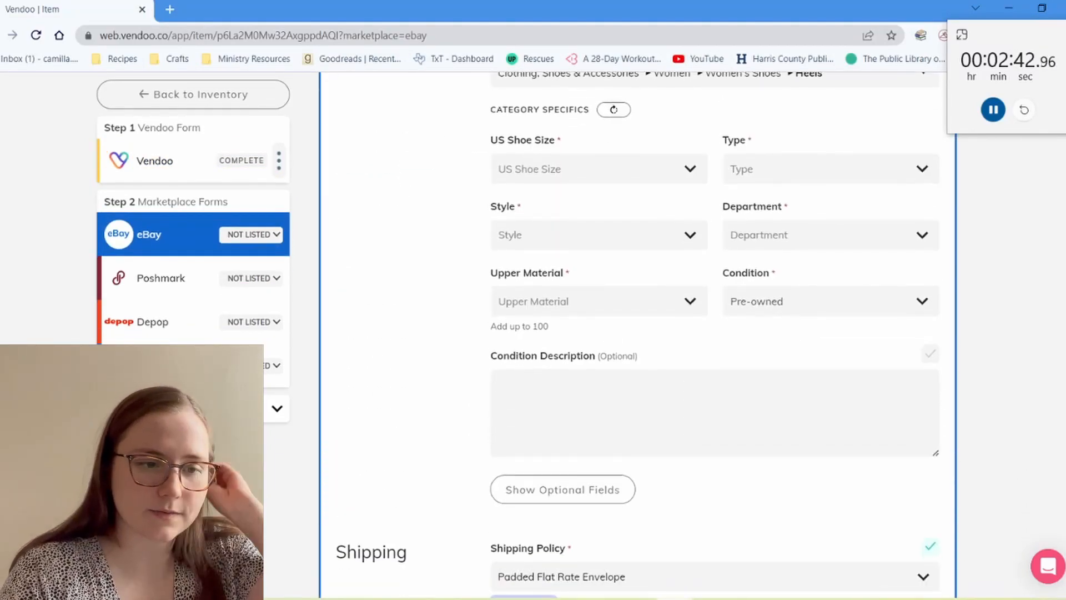
left_click(598, 169)
left_click(592, 332)
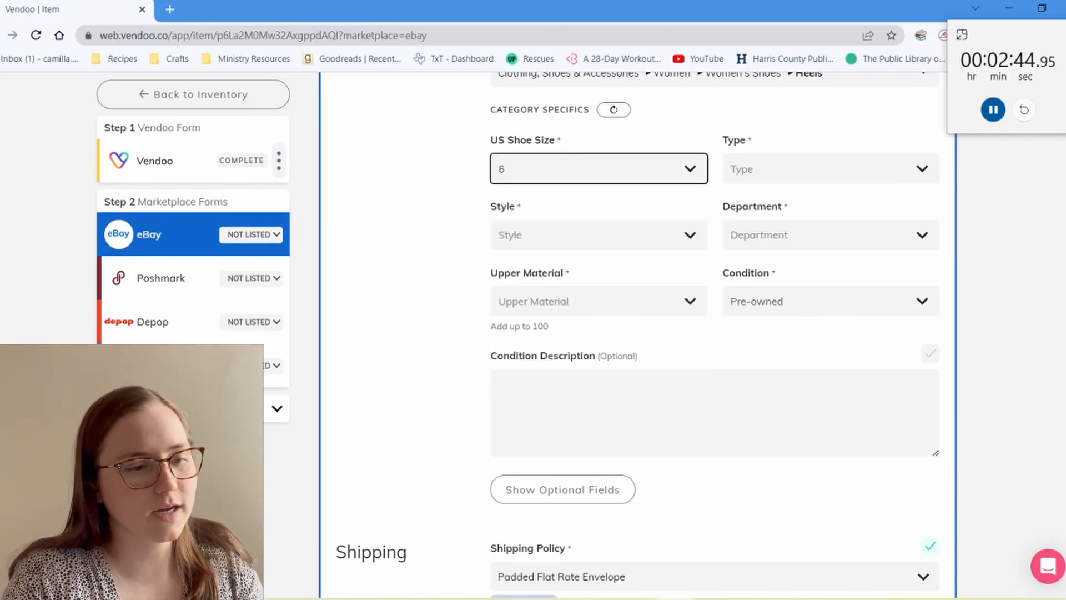
left_click(822, 169)
left_click(822, 235)
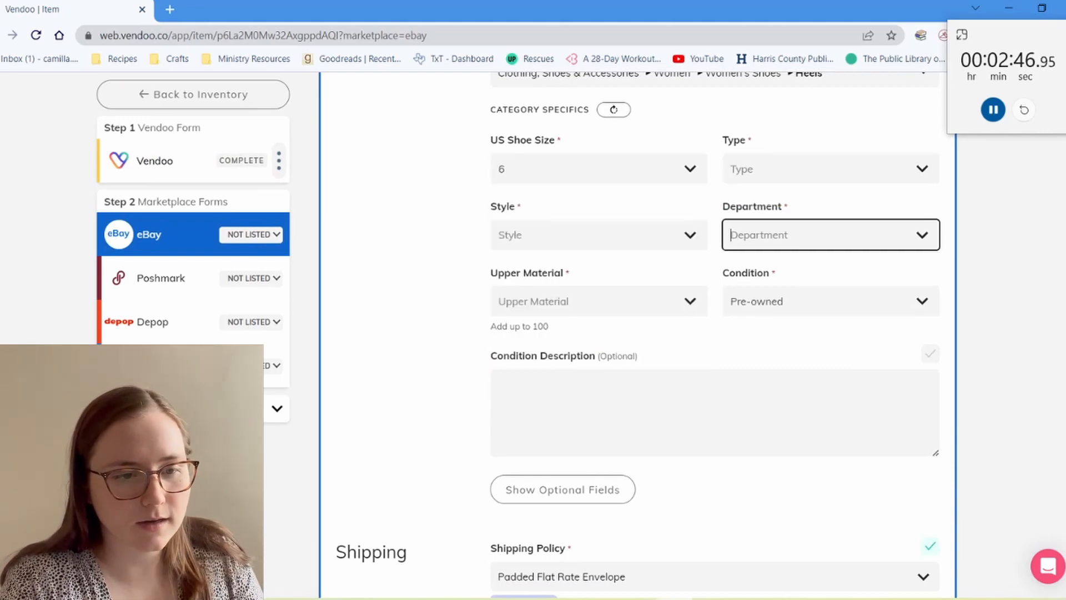
left_click(822, 169)
left_click(822, 196)
Search the eBay categories for "wedges" and cancel the category selection.
scroll(822, 235, "up", 1)
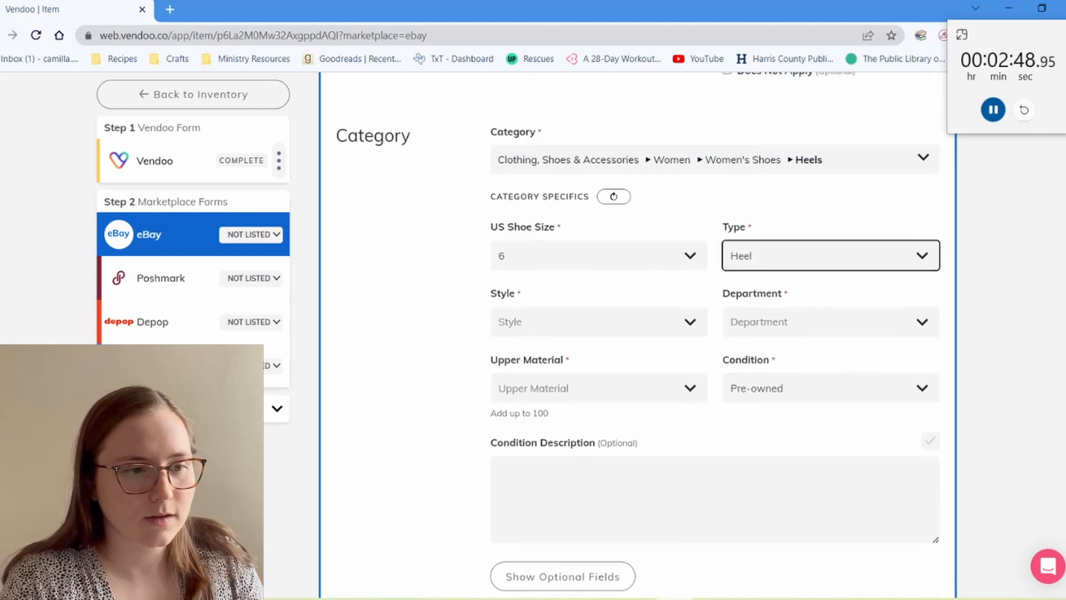
scroll(778, 235, "up", 1)
left_click(745, 199)
left_click(705, 266)
type("w")
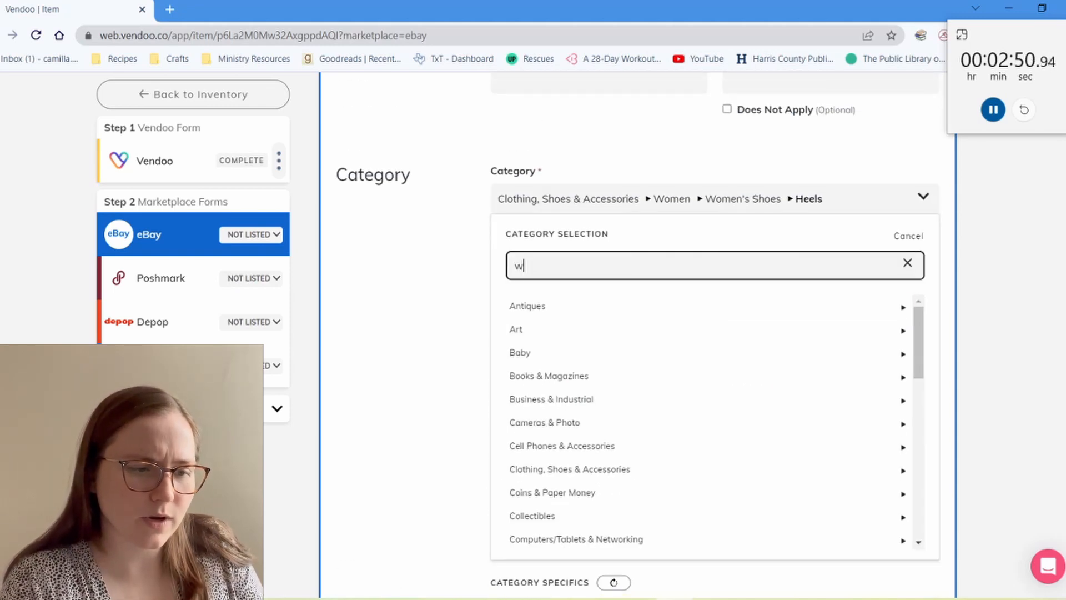
type("edges")
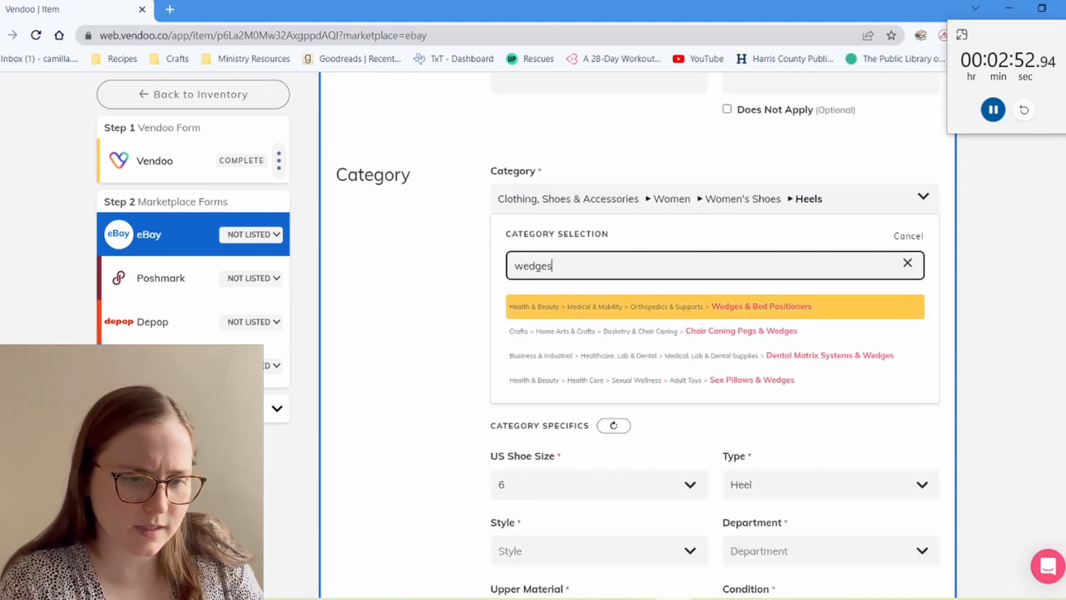
left_click(908, 236)
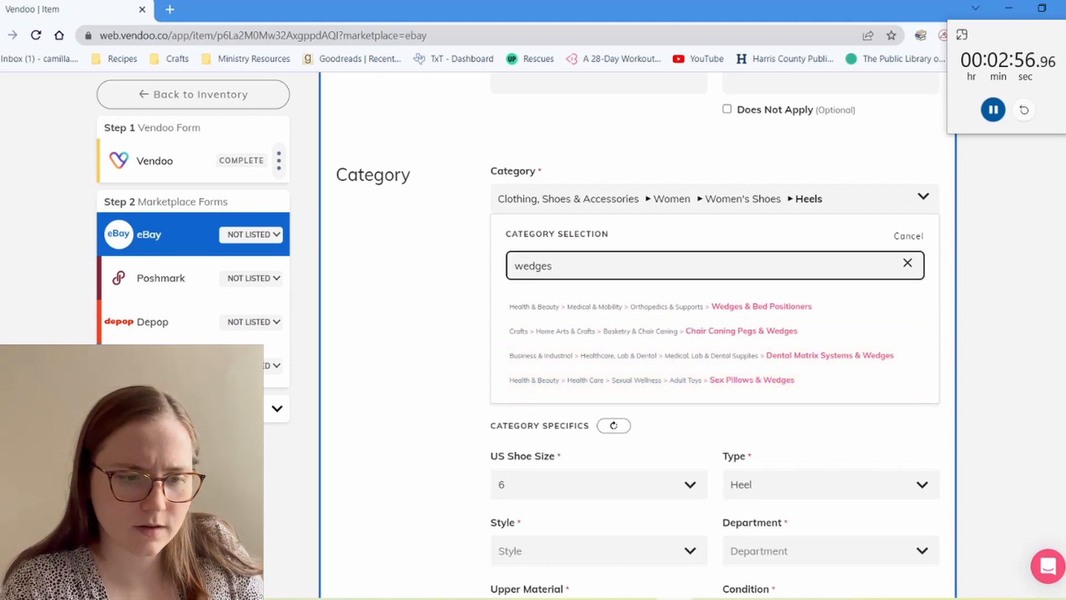
key("Escape")
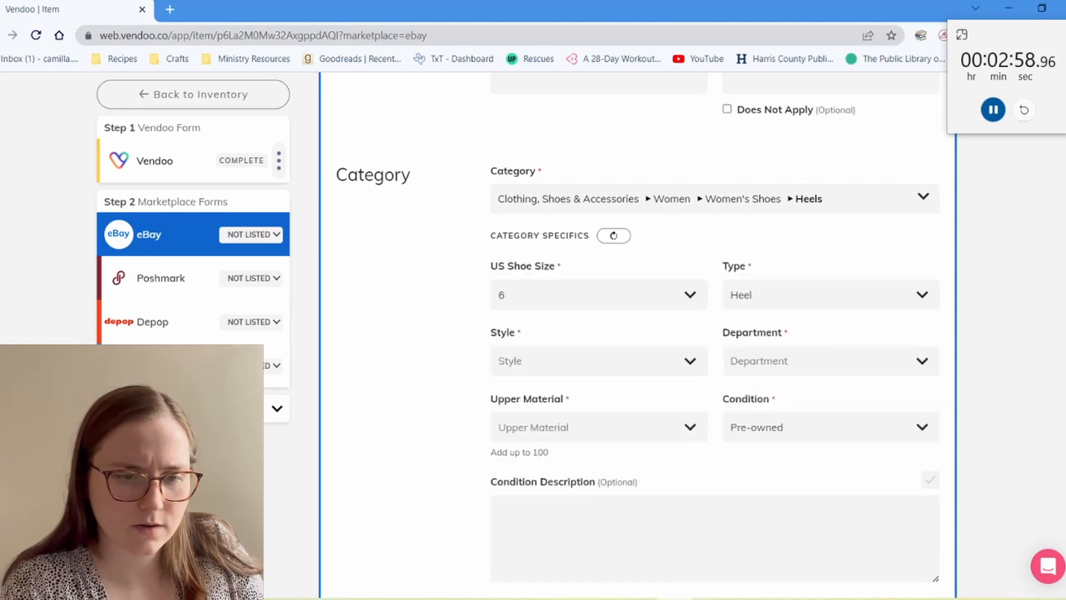
Set the upper material in the eBay category specifics to Leather.
scroll(638, 333, "down", 5)
scroll(638, 333, "up", 2)
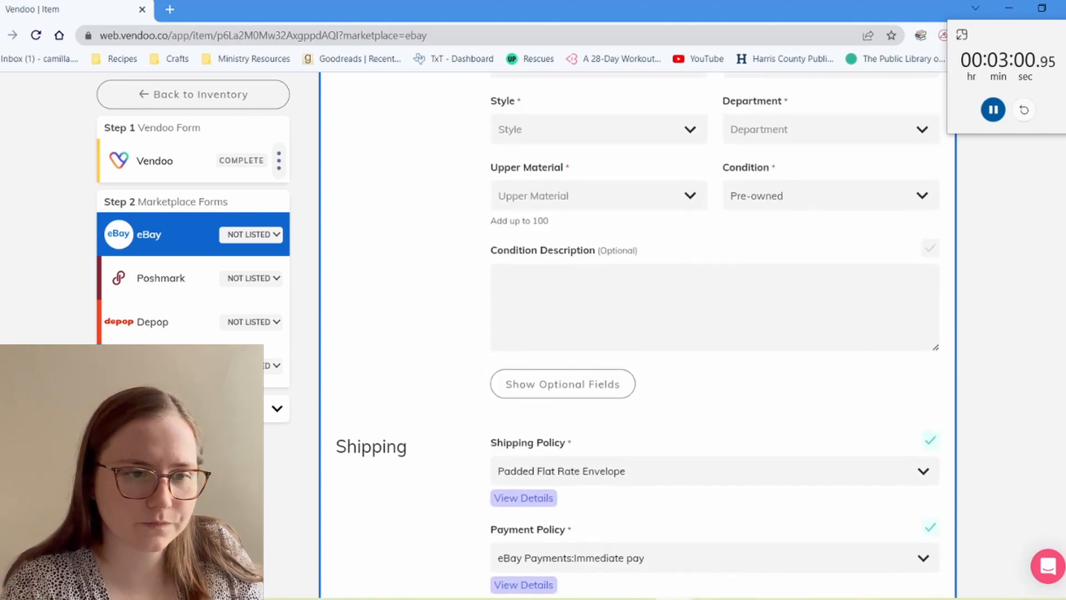
left_click(599, 196)
scroll(593, 313, "down", 5)
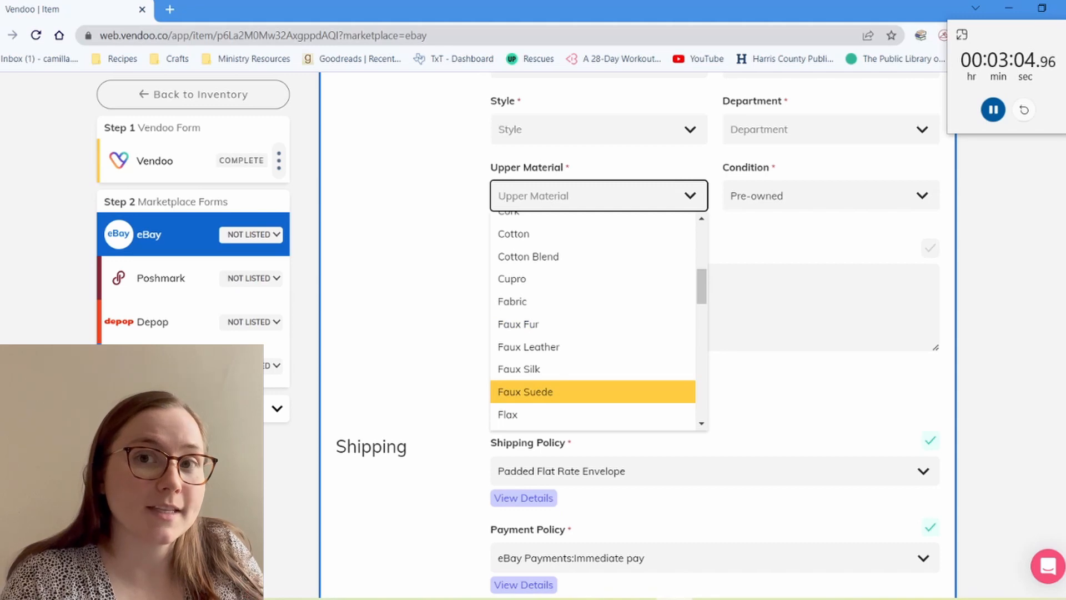
scroll(594, 392, "down", 2)
scroll(593, 322, "down", 3)
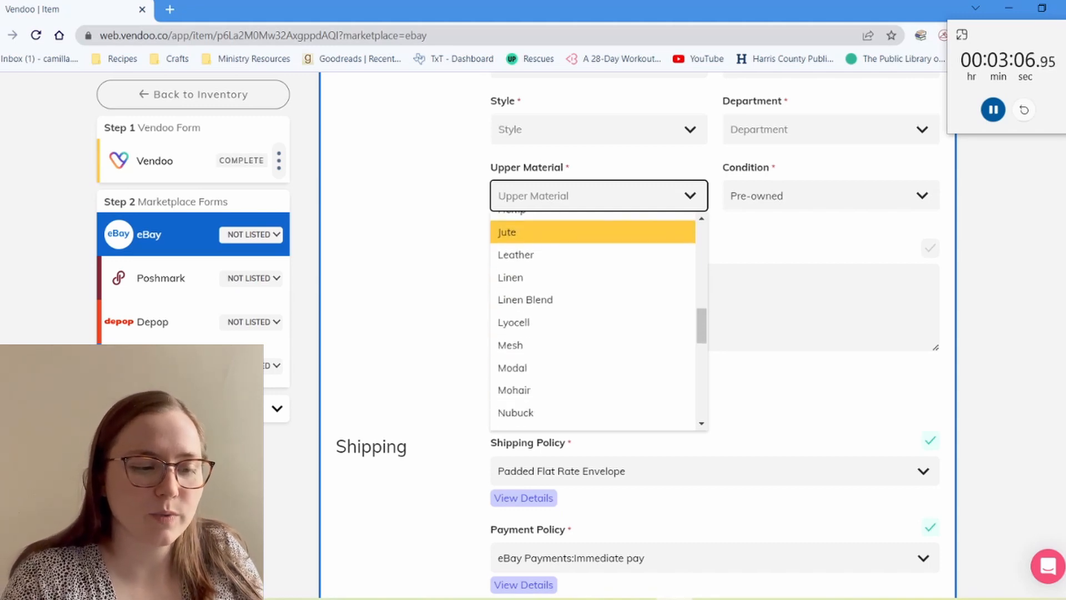
left_click(555, 249)
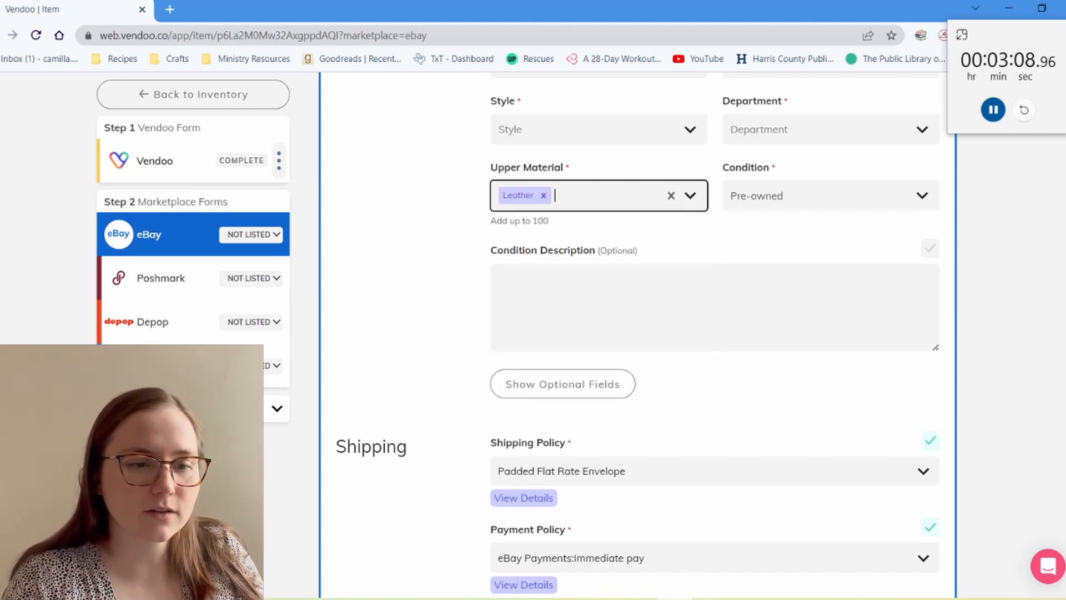
Set the eBay department to Women and copy the note "some marks on the heel, see photos." into the condition description.
left_click(811, 130)
left_click(811, 157)
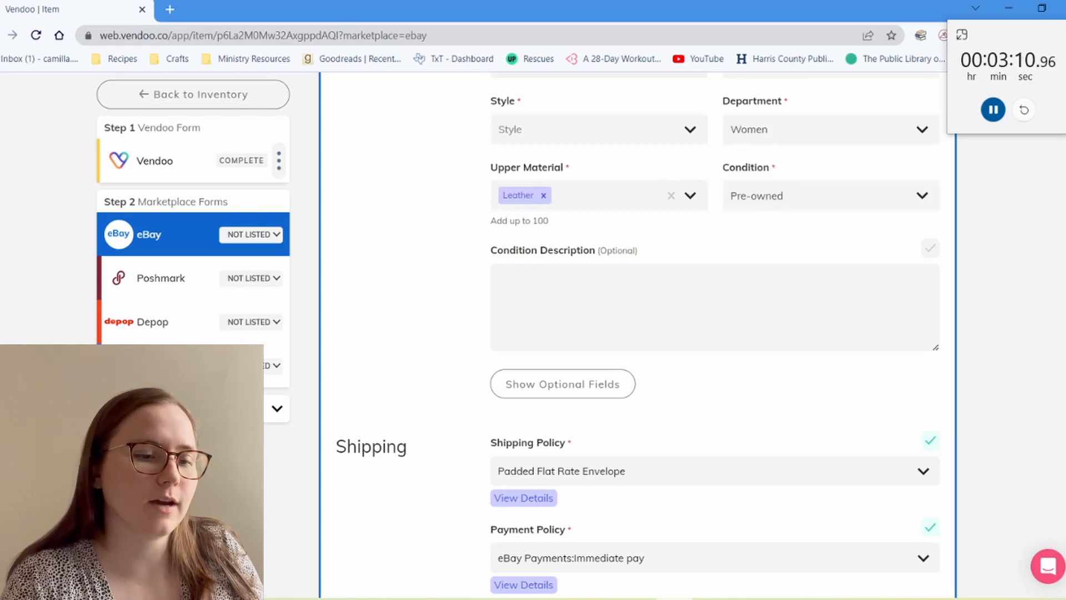
left_click(714, 307)
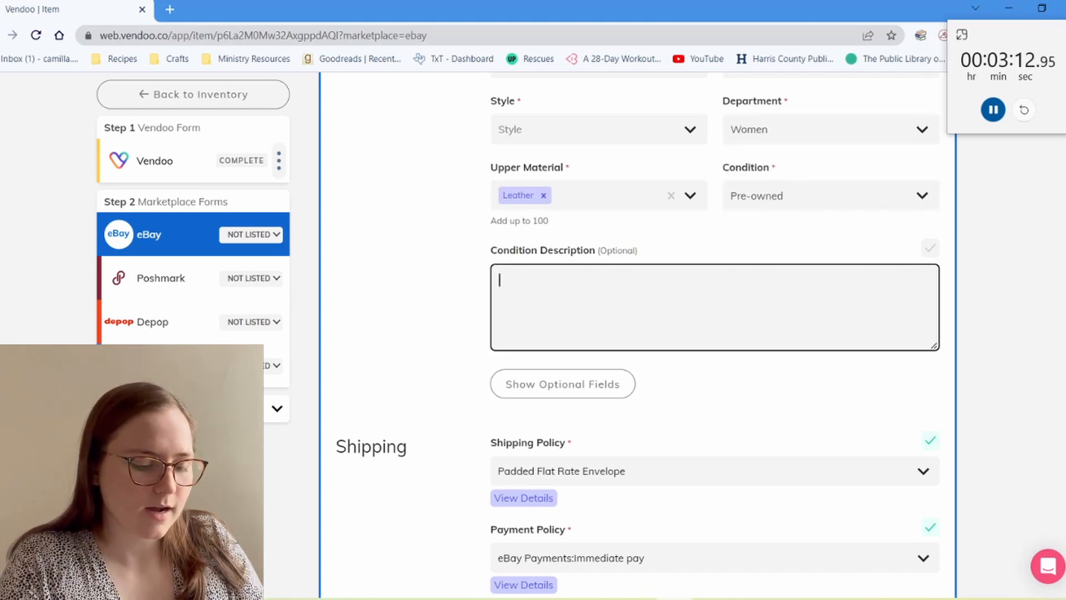
scroll(638, 335, "up", 10)
left_click_drag(670, 192, 498, 192)
key("ctrl+c")
scroll(715, 335, "down", 12)
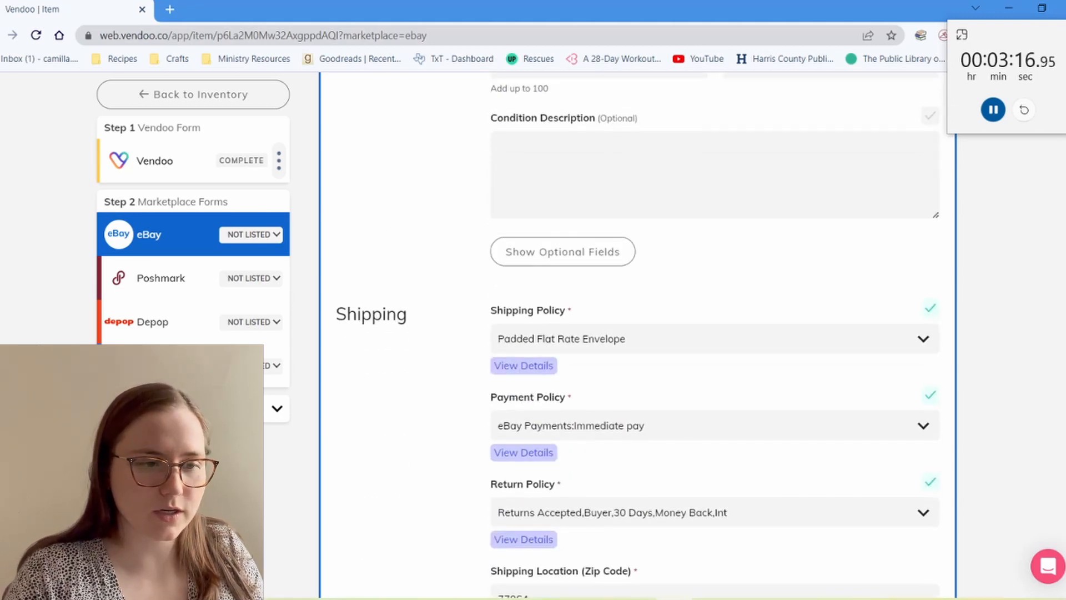
left_click(715, 175)
key("ctrl+v")
Set the missing style in the eBay category specifics to Platform and list the item on eBay.
scroll(715, 335, "down", 6)
scroll(715, 335, "up", 4)
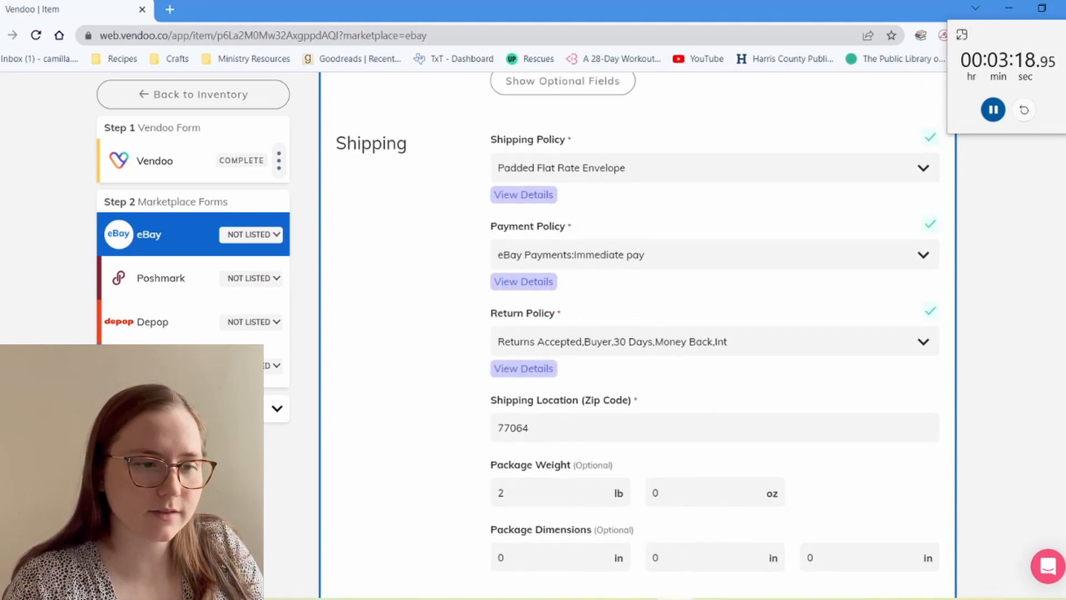
scroll(638, 336, "down", 15)
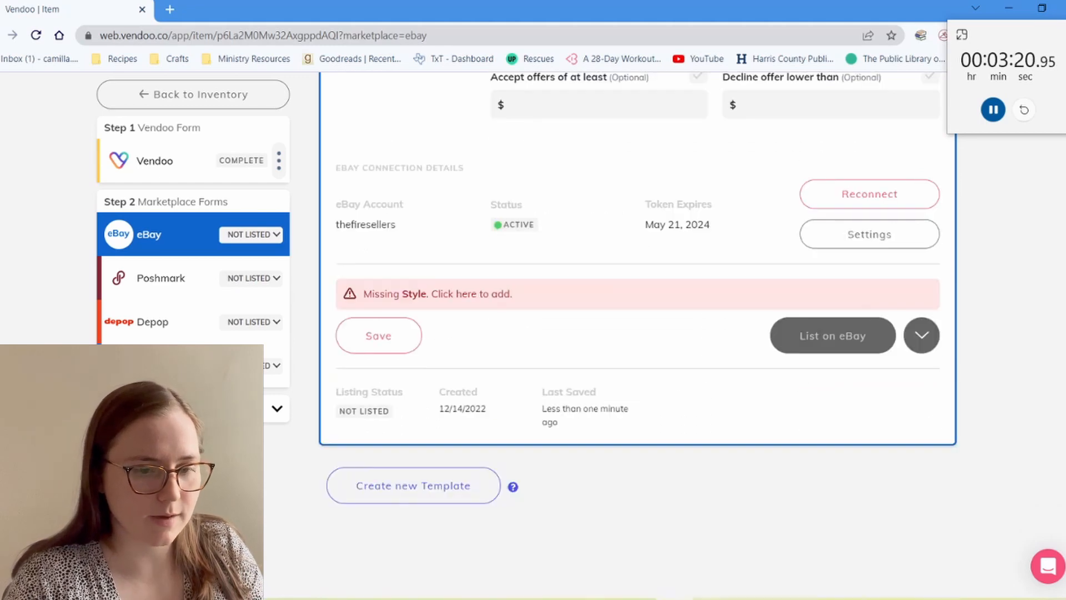
scroll(638, 335, "up", 18)
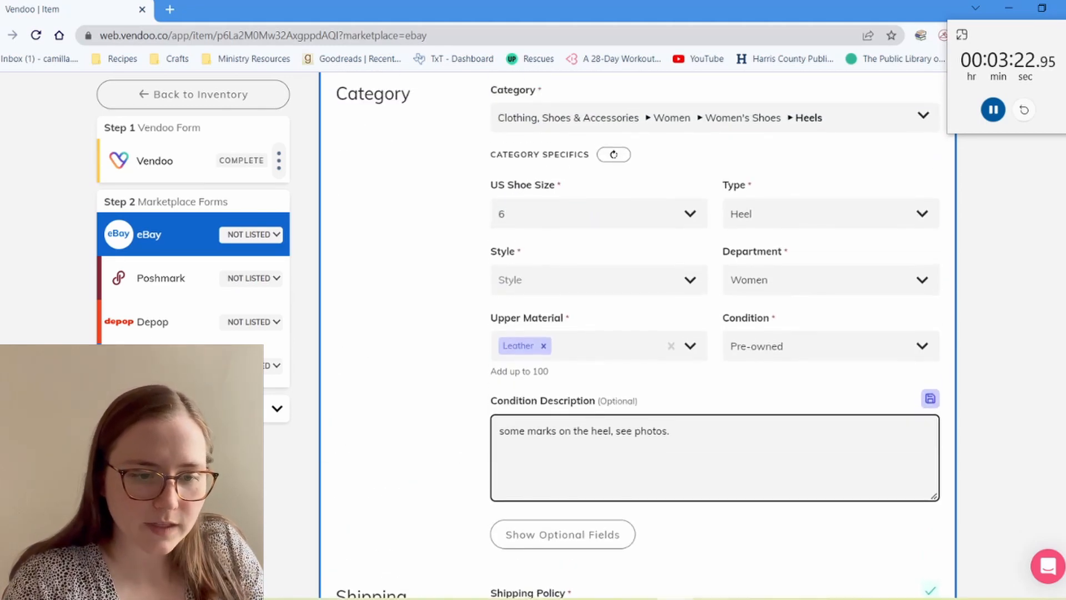
left_click(599, 280)
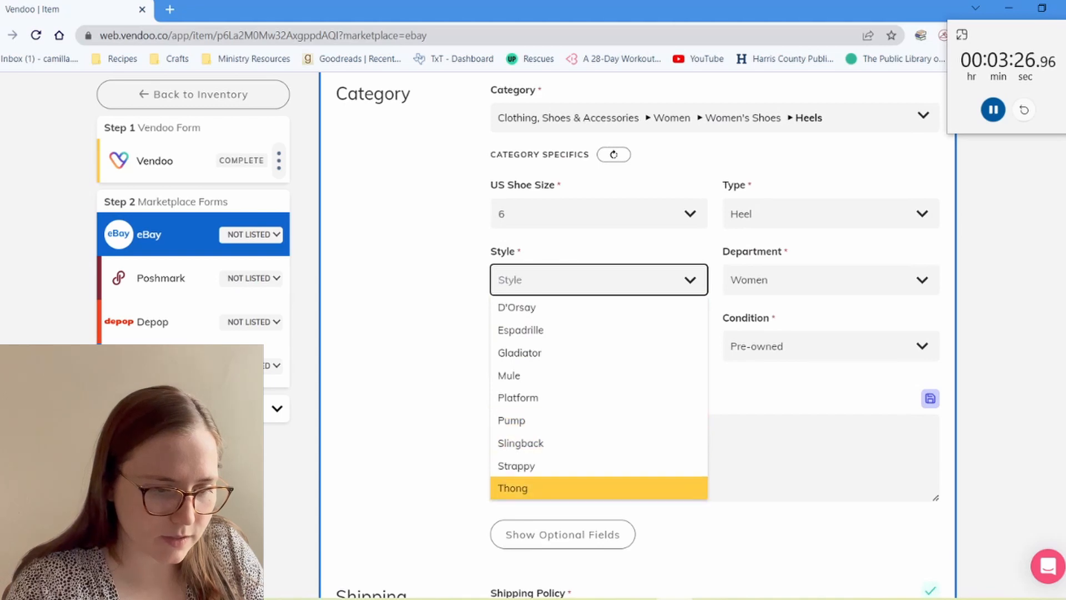
left_click(600, 397)
scroll(600, 397, "down", 15)
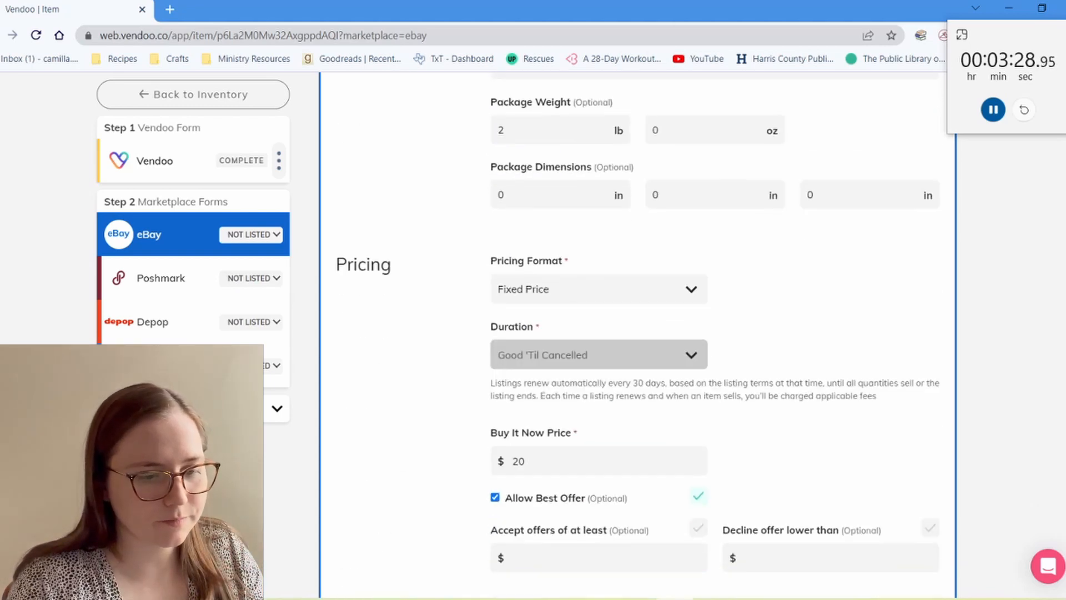
left_click(833, 374)
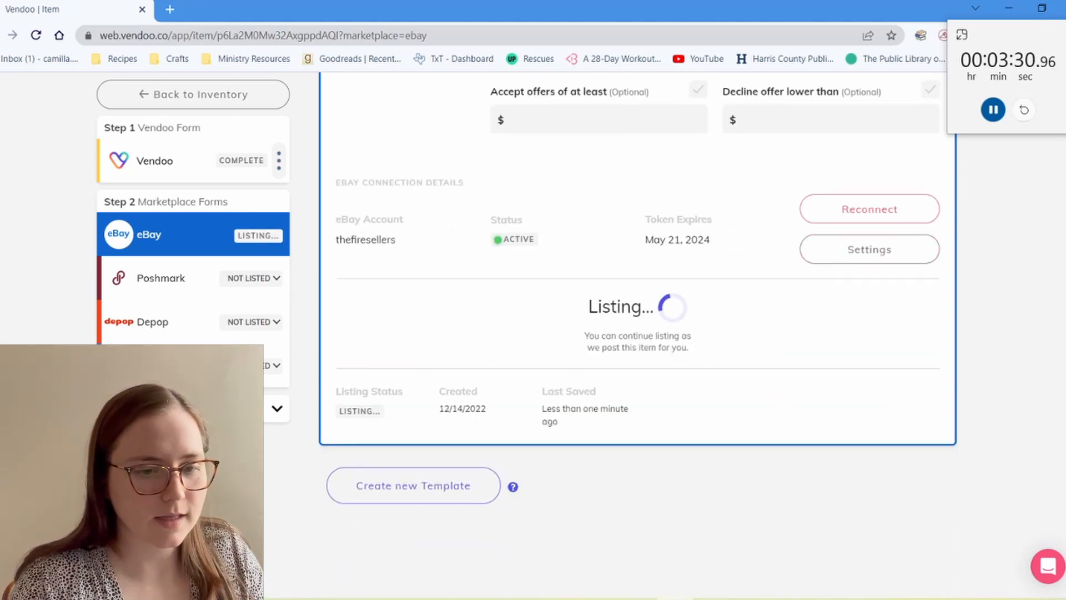
Set the US Standard size to 6 in the Poshmark form and list the item on Poshmark.
left_click(167, 278)
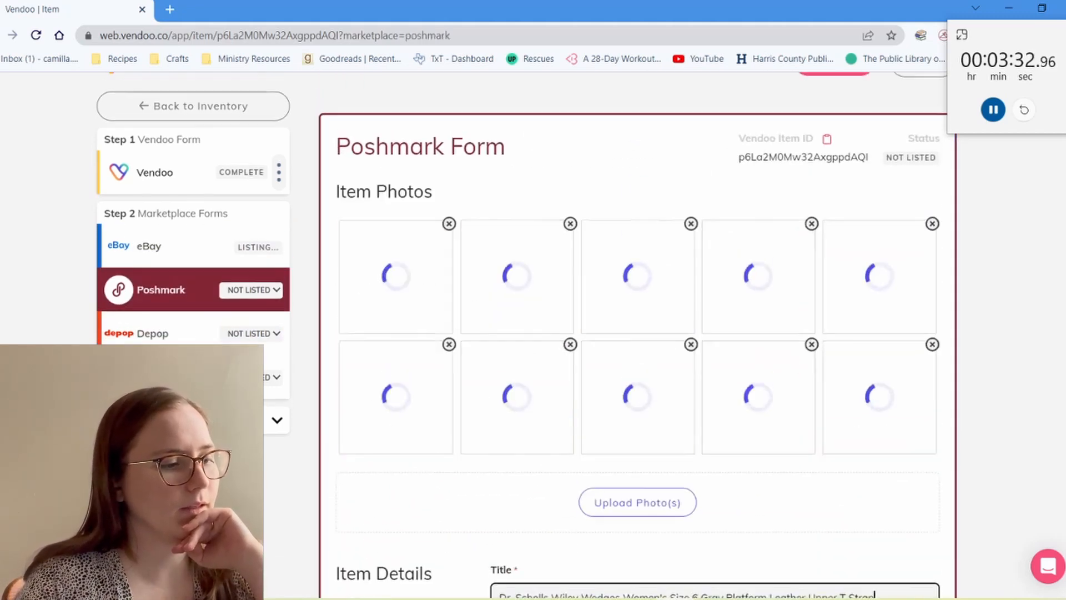
scroll(638, 189, "down", 9)
scroll(716, 333, "down", 8)
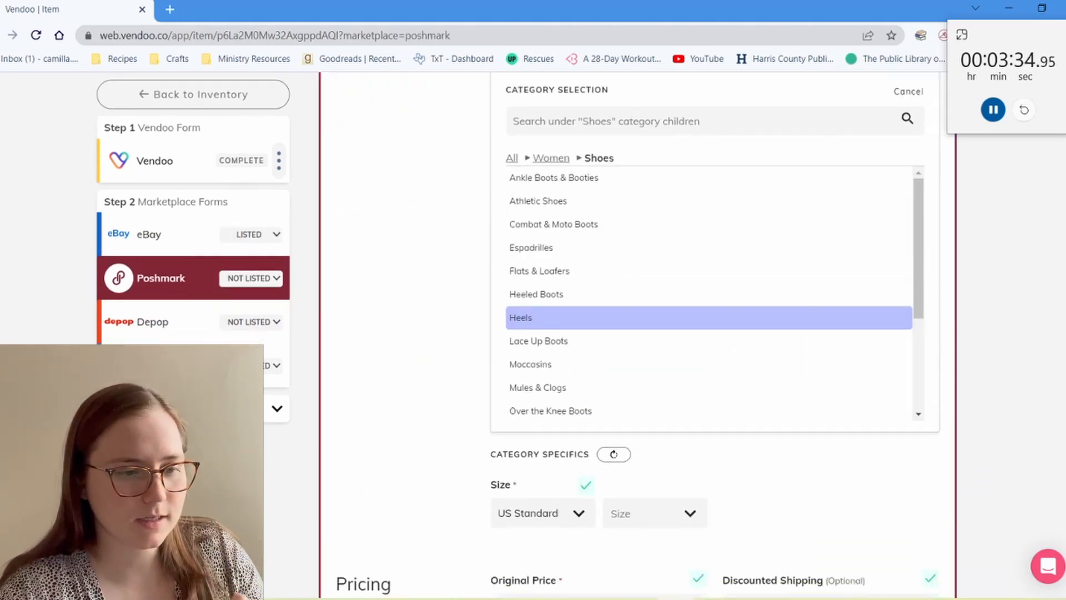
scroll(555, 217, "down", 3)
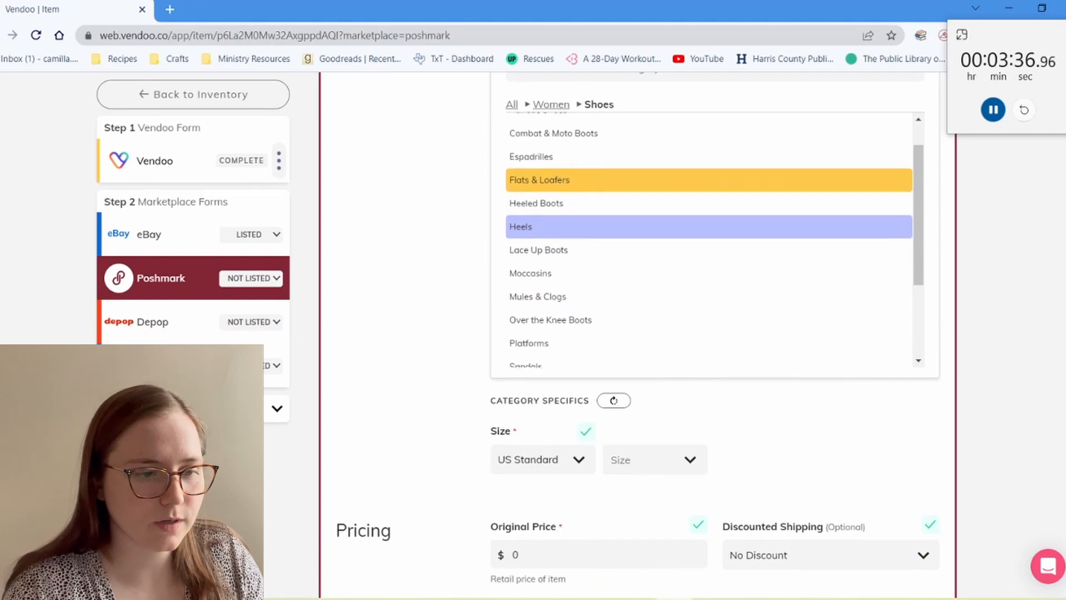
scroll(556, 344, "down", 6)
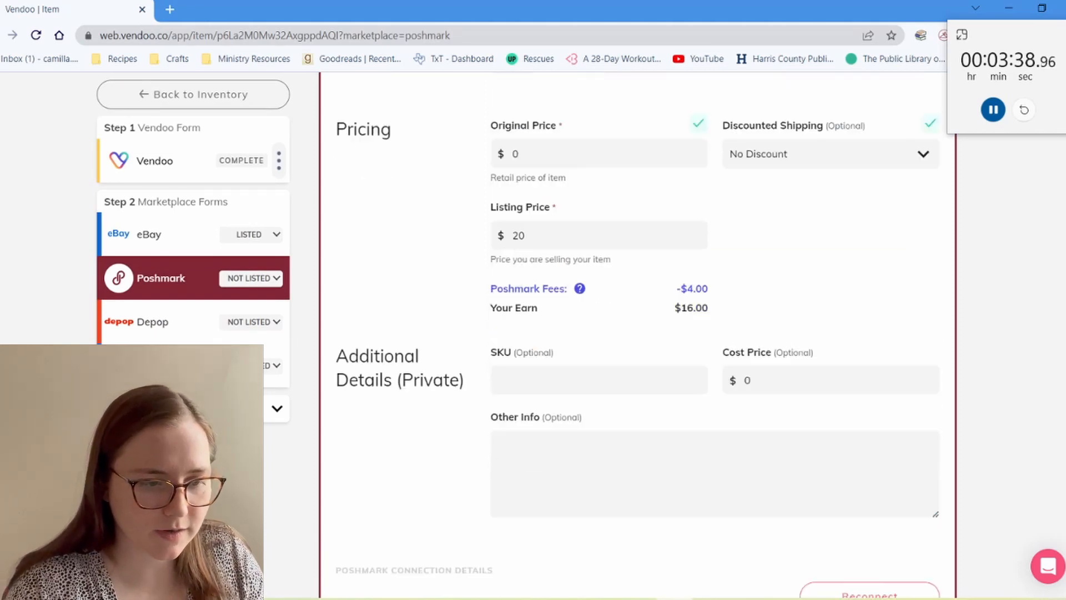
left_click(655, 96)
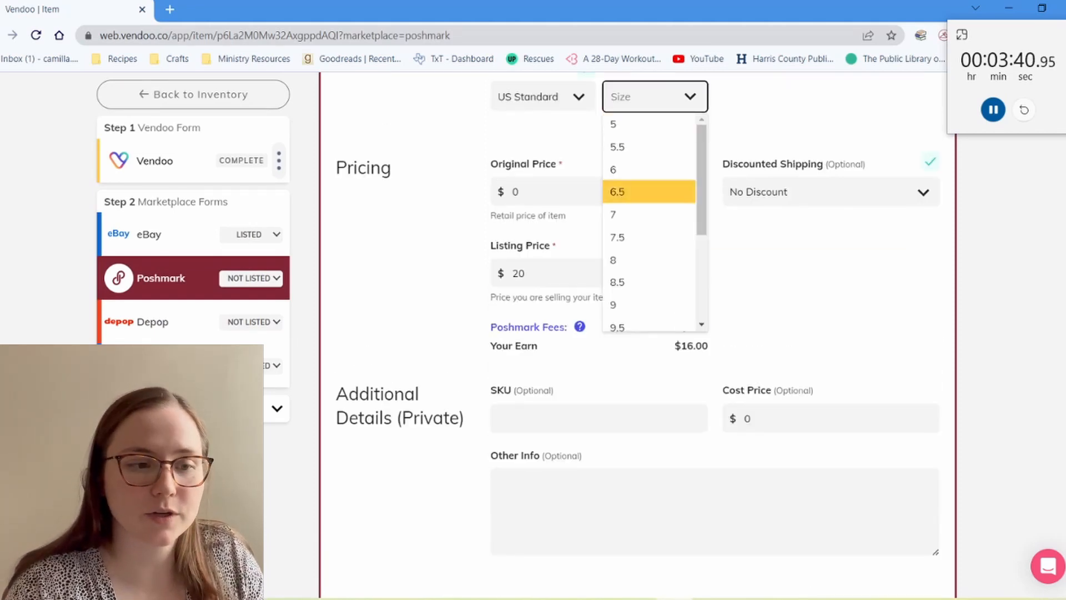
left_click(649, 169)
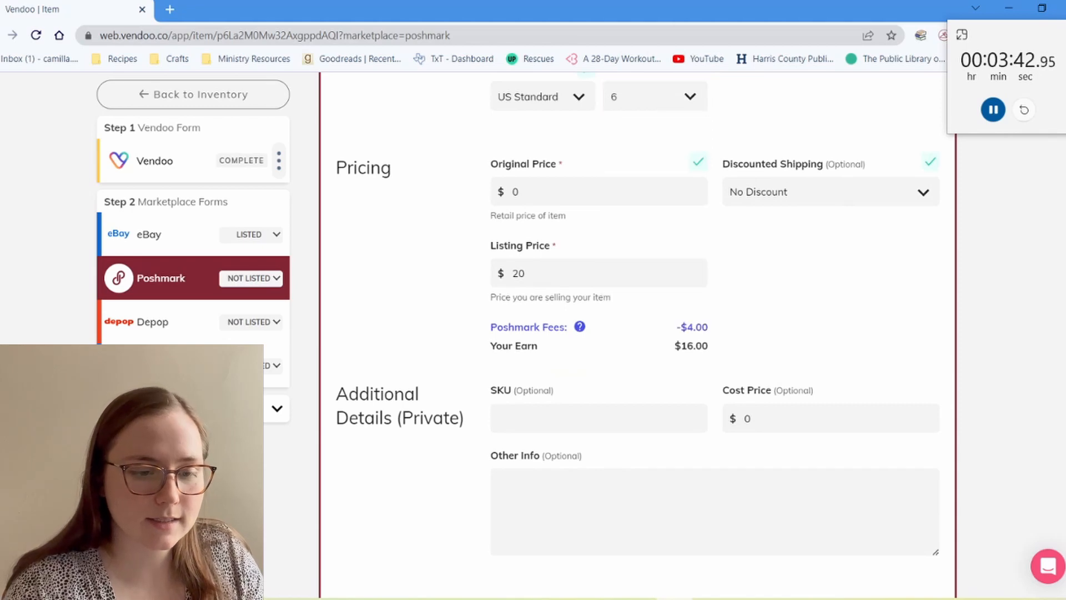
scroll(639, 333, "down", 7)
left_click(820, 346)
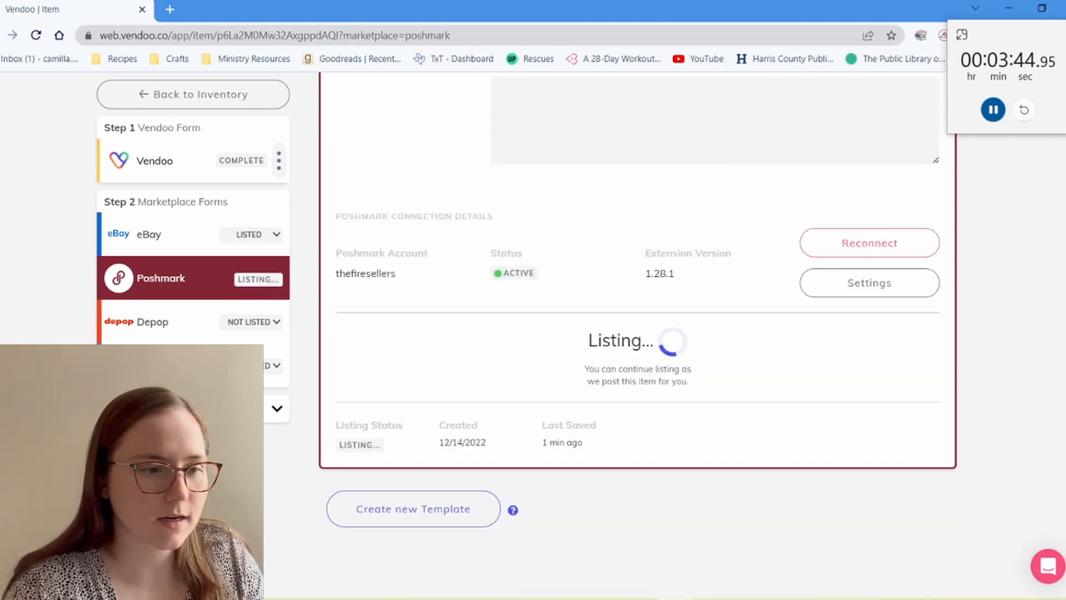
Open the Facebook form and reconnect the Facebook account, pausing the stopwatch until the connection is restored.
left_click(161, 366)
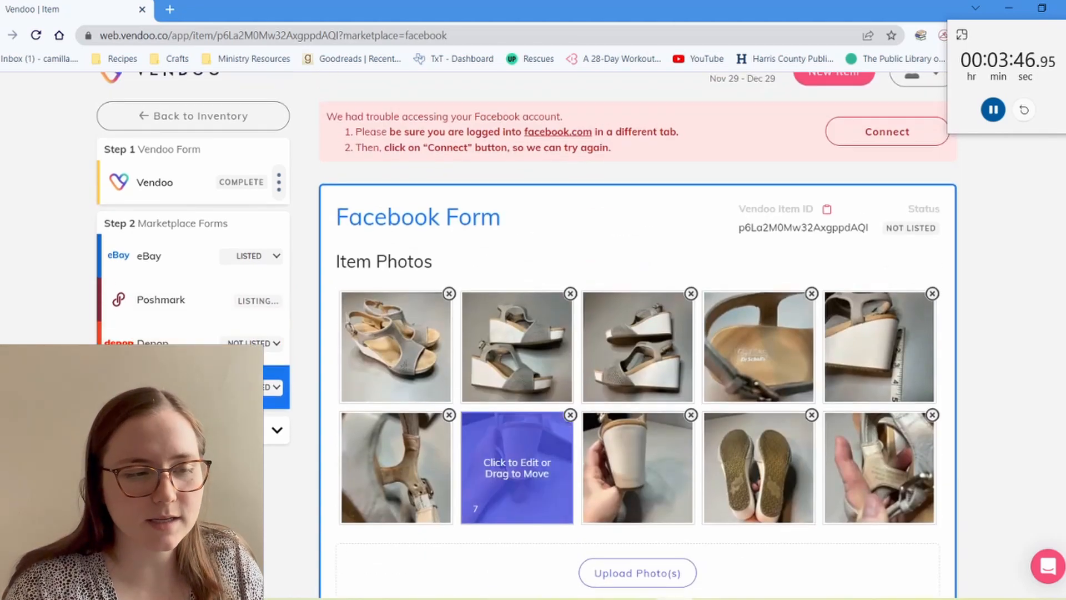
scroll(517, 444, "down", 1)
scroll(517, 422, "up", 2)
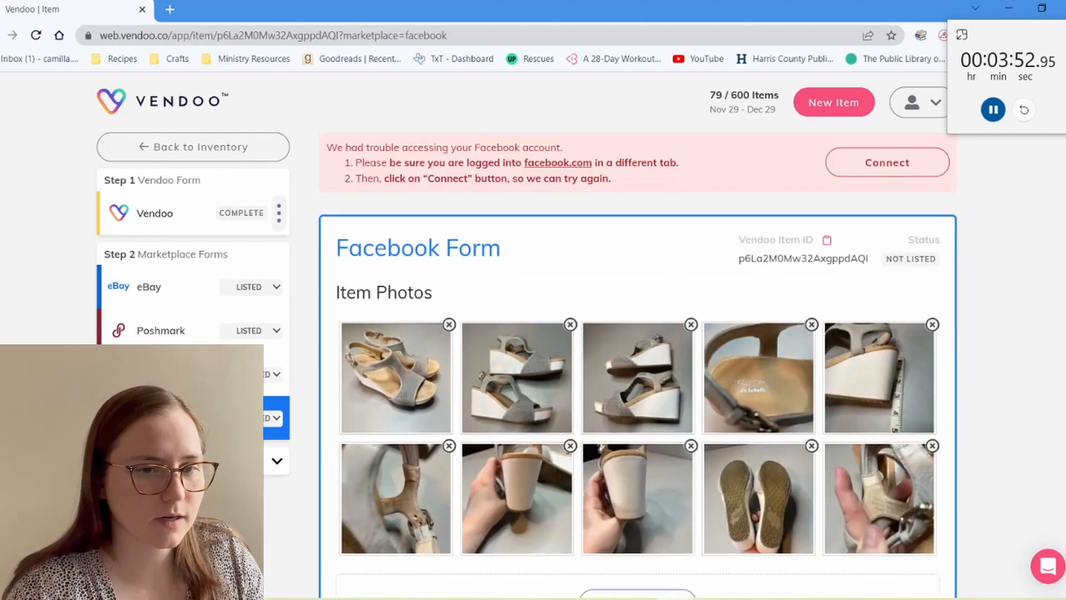
left_click(993, 110)
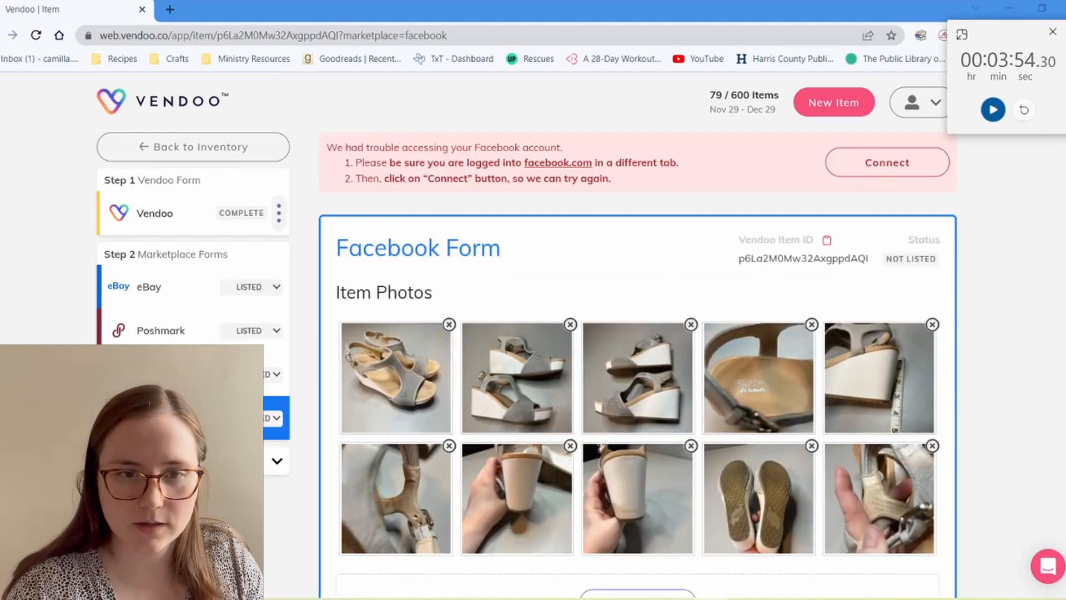
left_click(887, 163)
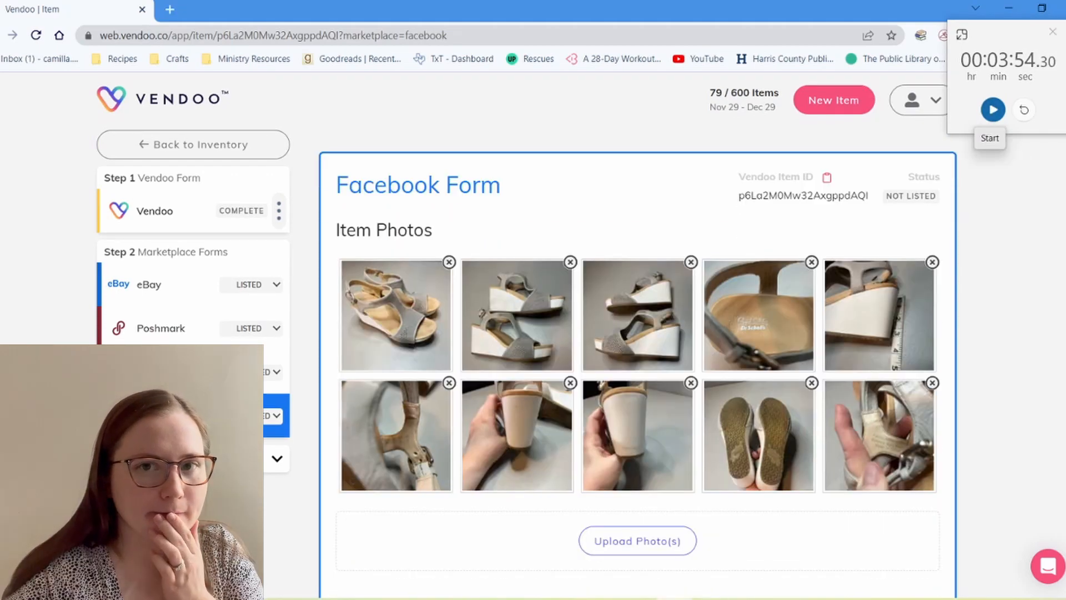
left_click(993, 110)
Show the optional Facebook category fields and set the women's shoe size to 6 and the color to Gray.
scroll(639, 333, "down", 8)
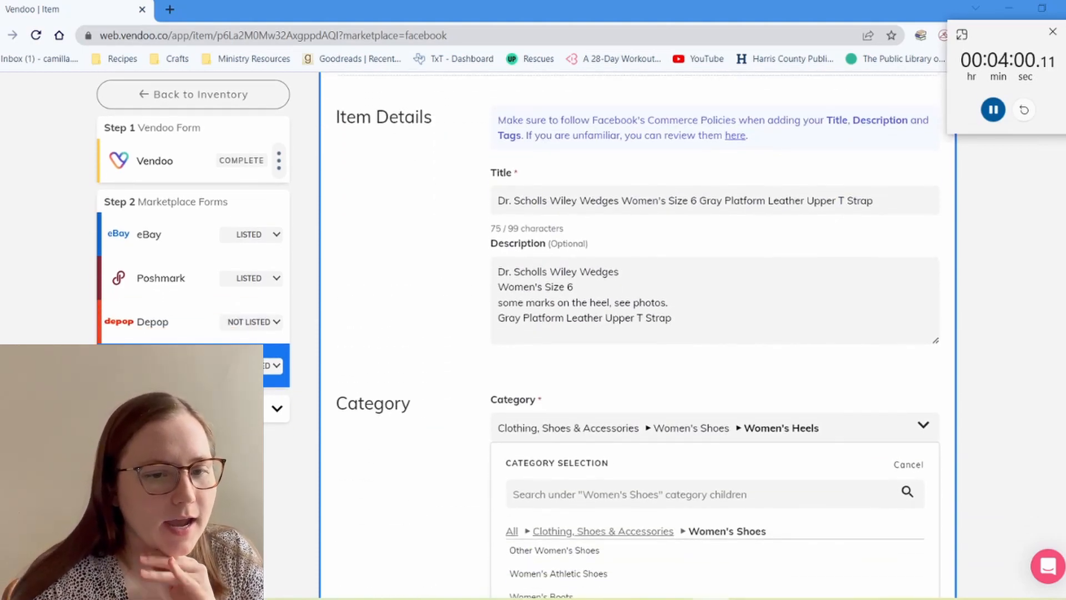
scroll(687, 325, "down", 6)
scroll(686, 325, "down", 1)
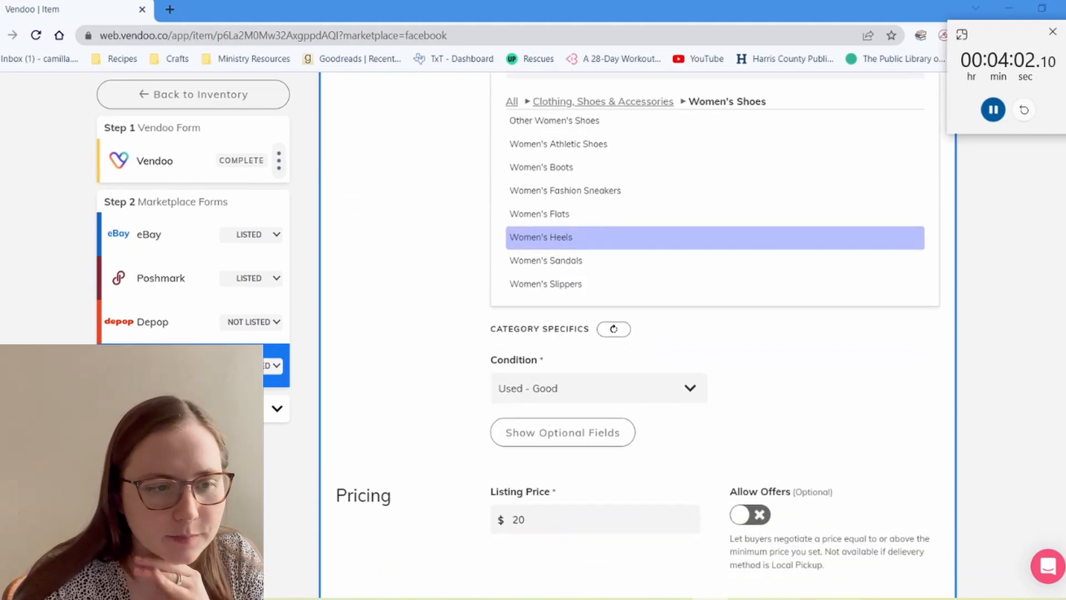
left_click(563, 433)
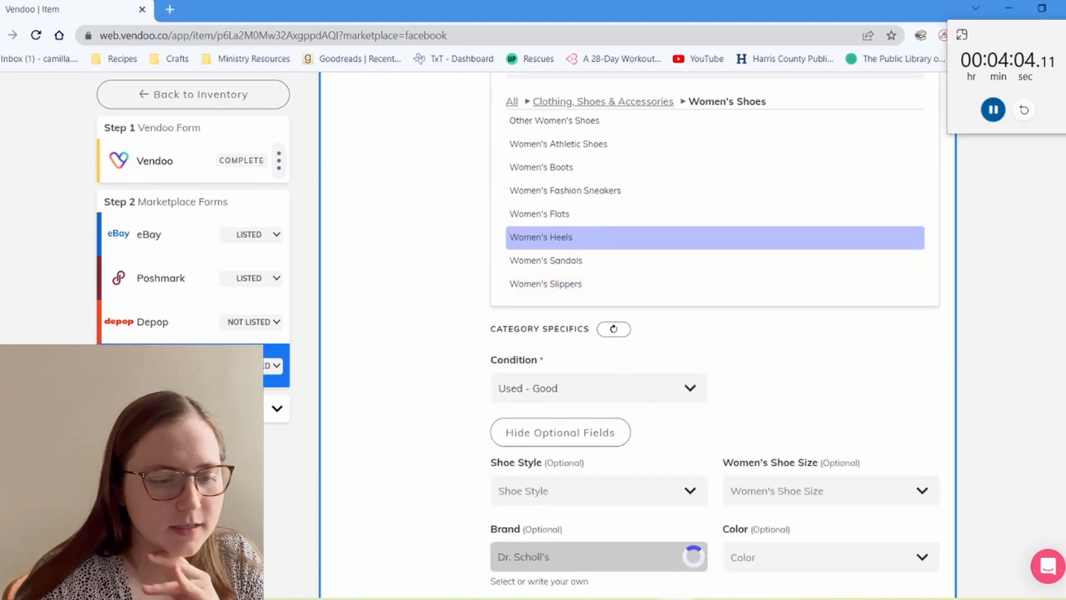
scroll(563, 432, "down", 5)
left_click(599, 209)
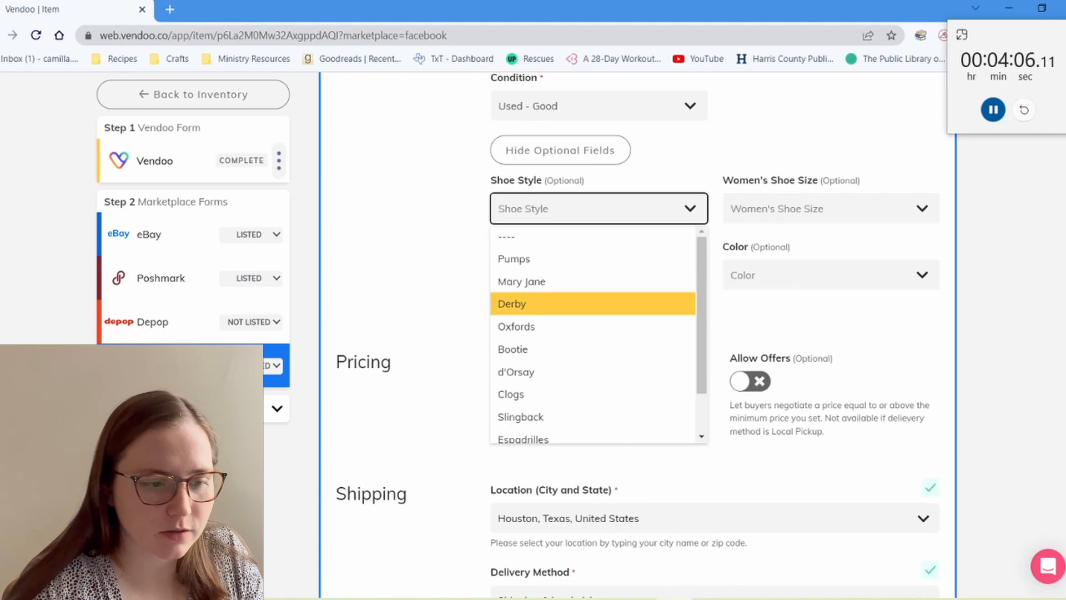
scroll(593, 301, "down", 1)
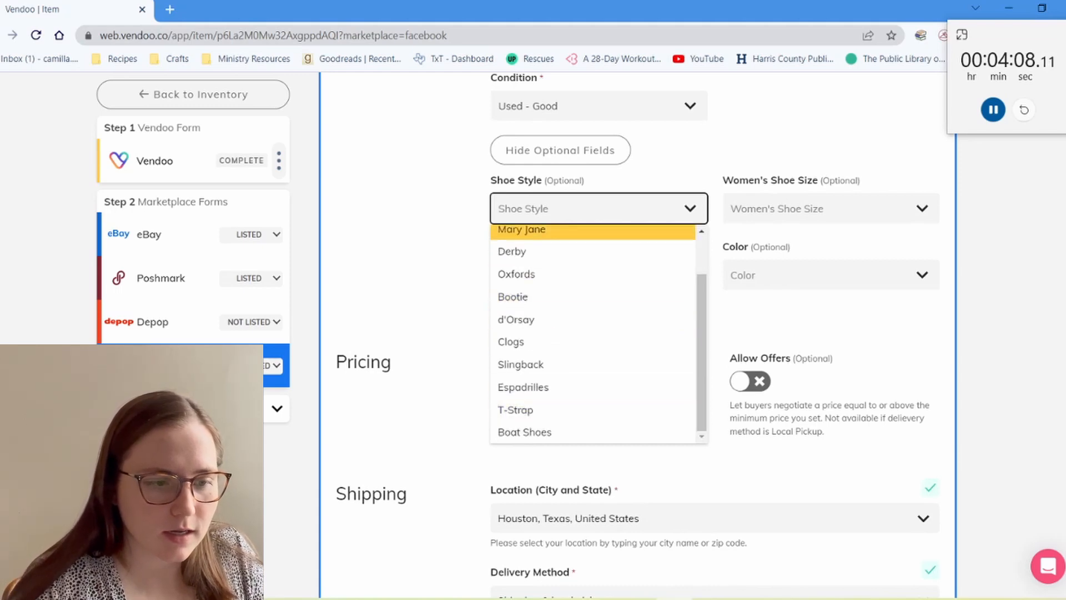
left_click(831, 209)
left_click(733, 304)
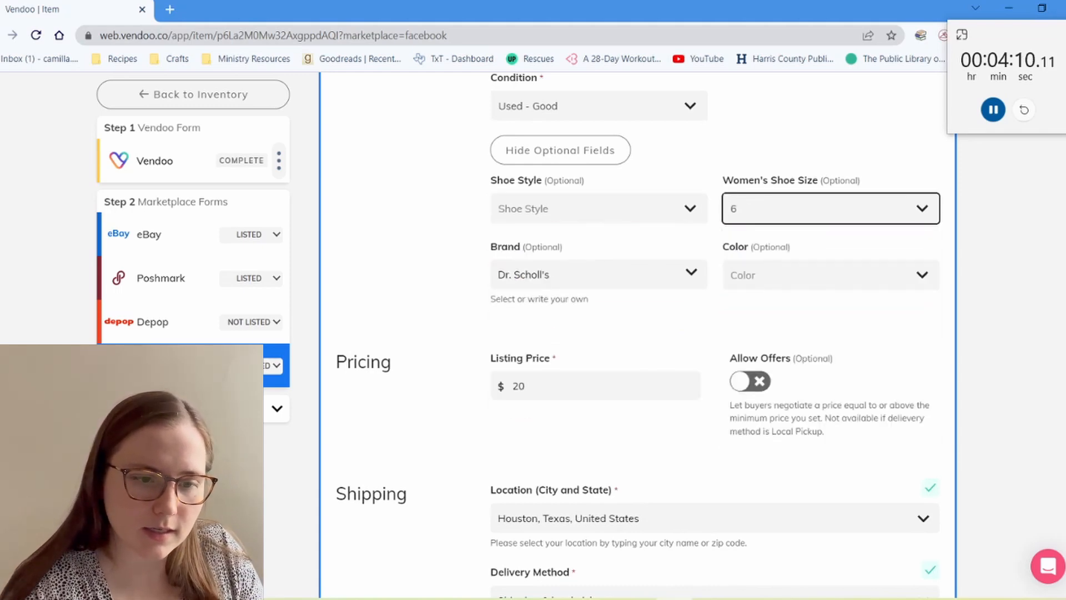
left_click(830, 275)
left_click(742, 393)
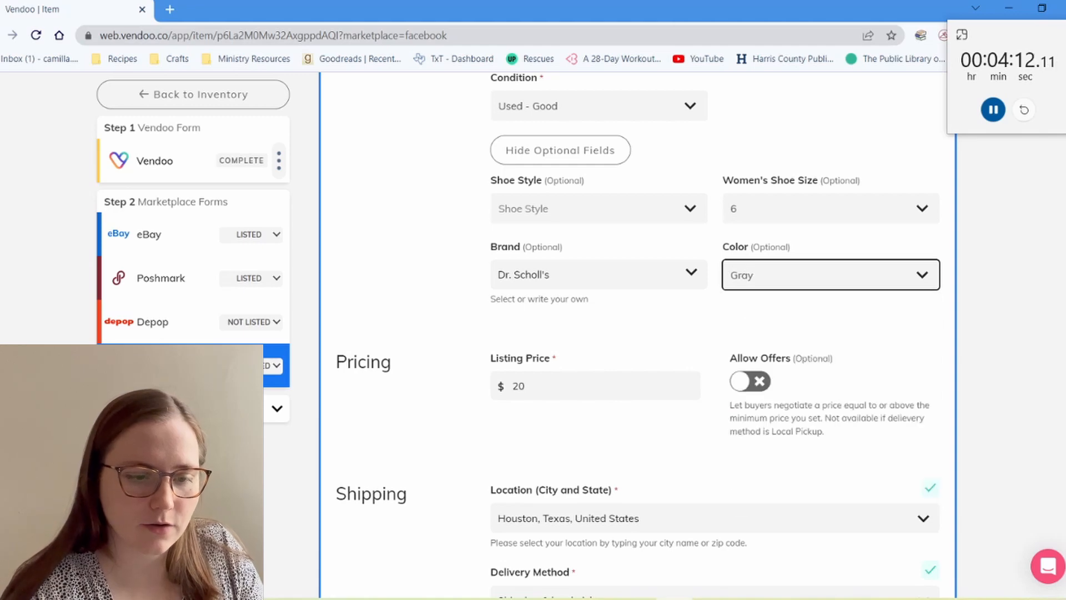
Allow offers on the Facebook listing with a minimum considered price of $10.
left_click(747, 382)
left_click(527, 488)
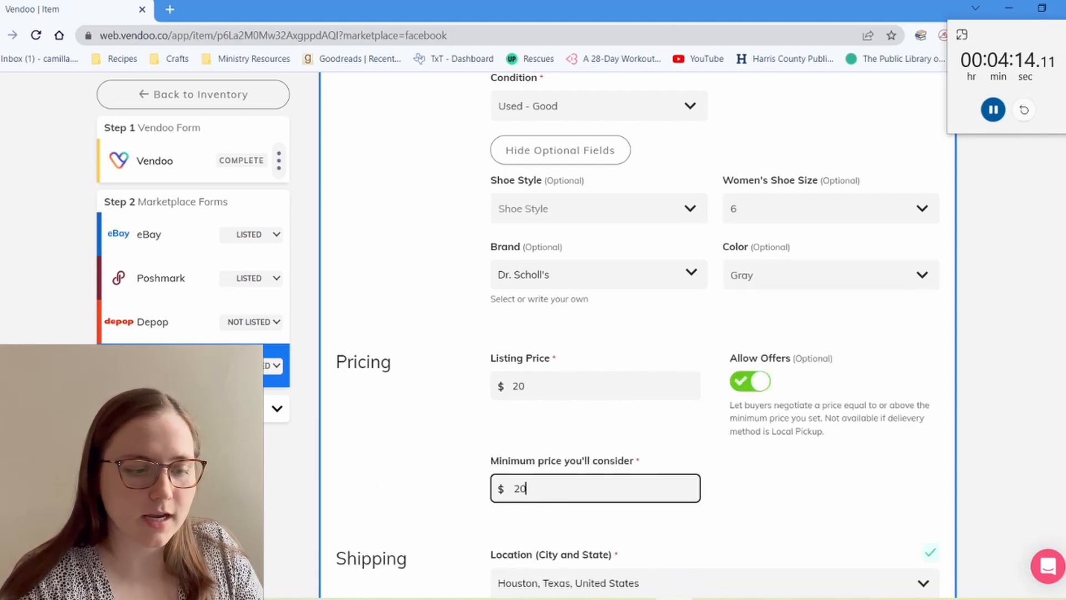
type("10")
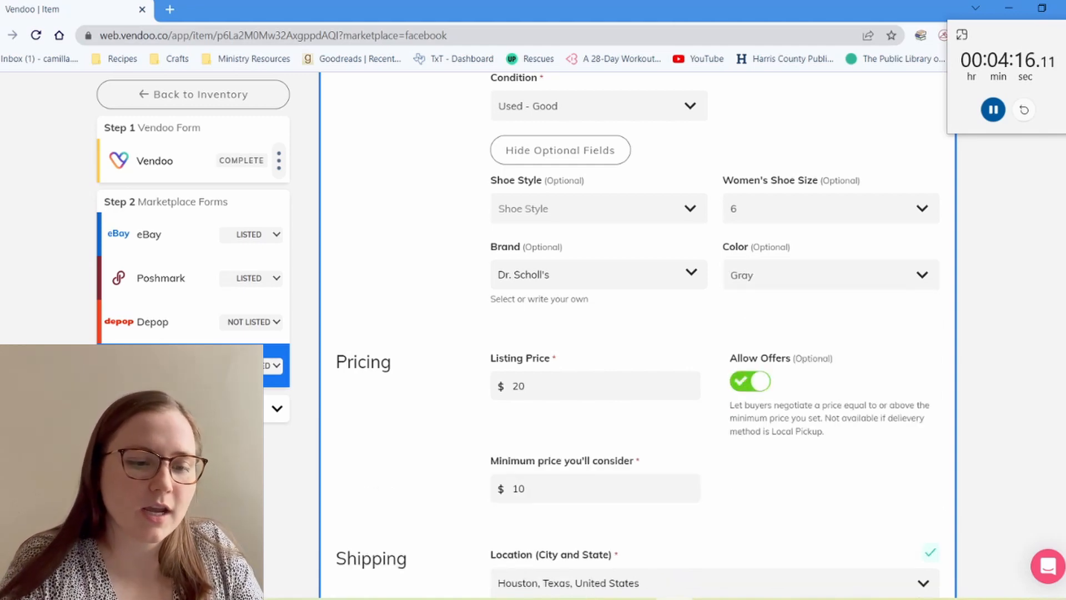
Set the Facebook shipping option to Use your own shipping label with a $9 rate, and list the item on Facebook.
scroll(638, 334, "down", 8)
left_click(834, 285)
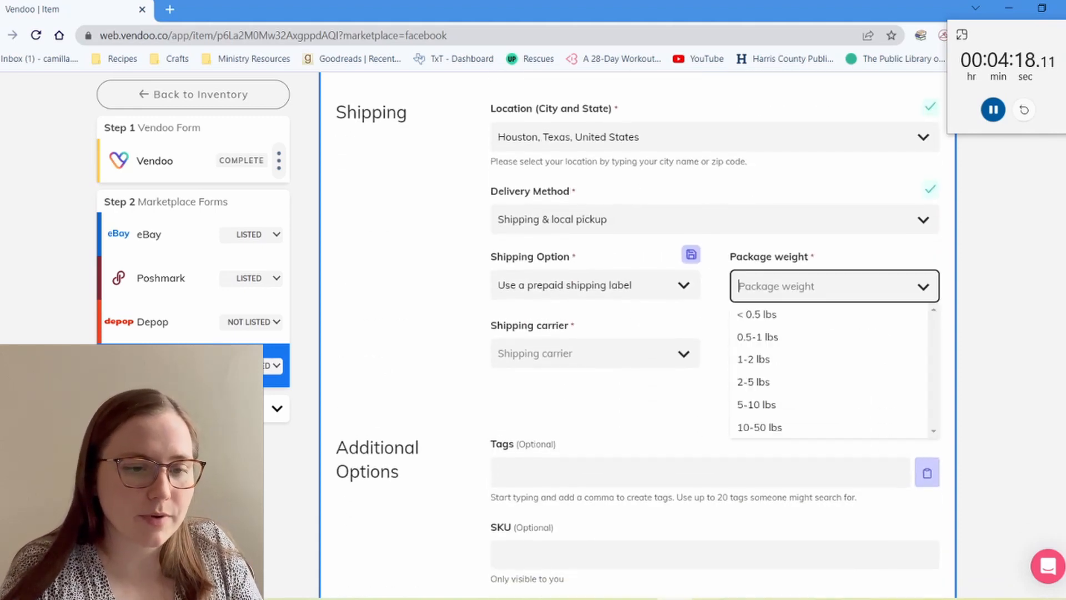
left_click(595, 285)
left_click(589, 325)
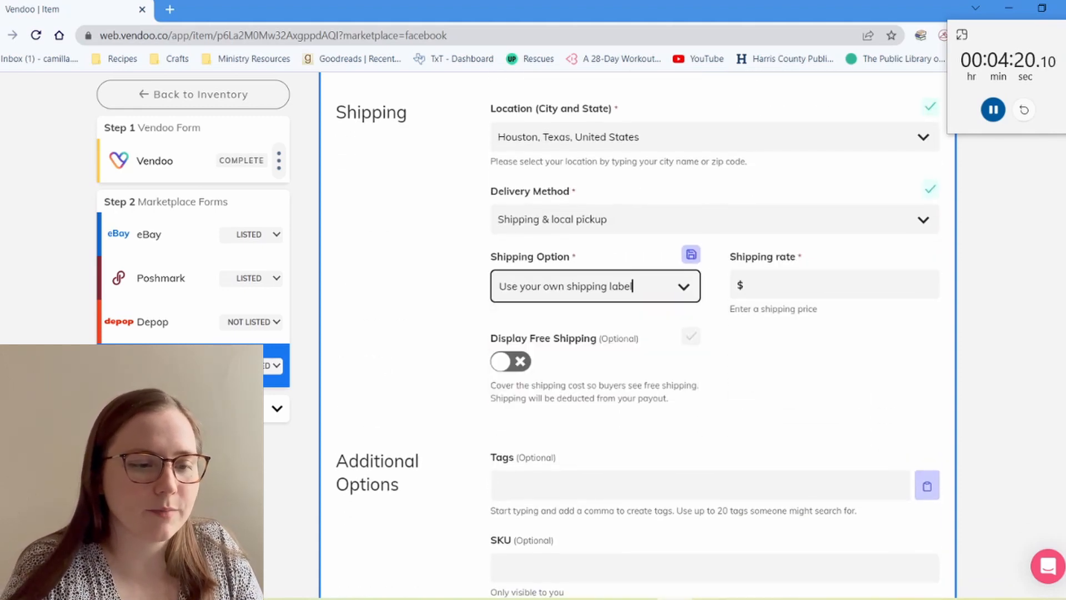
left_click(834, 285)
type("9")
key("Tab")
scroll(638, 333, "down", 8)
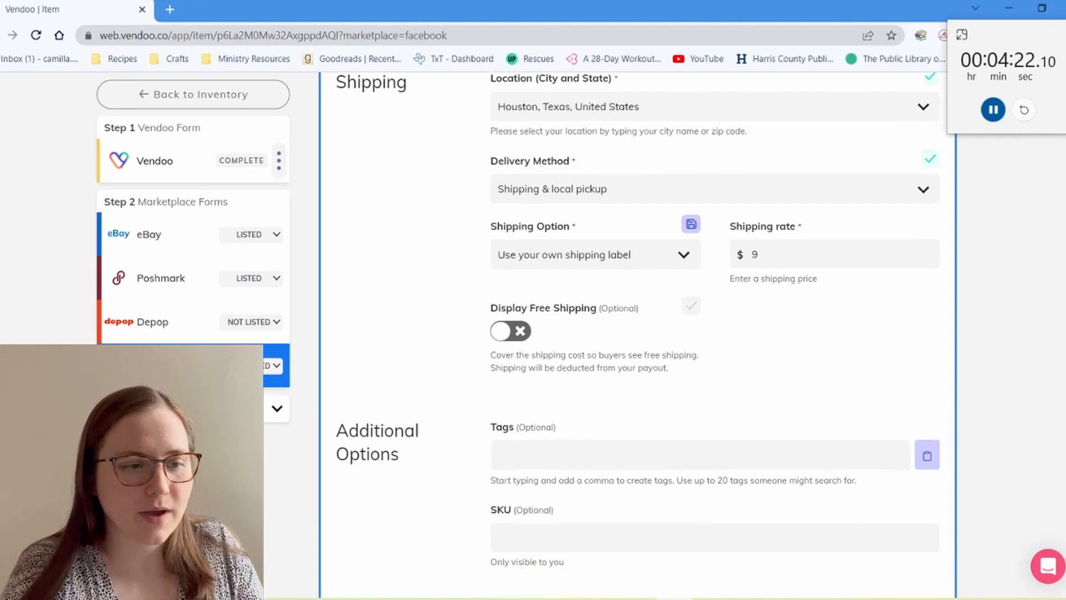
left_click(821, 418)
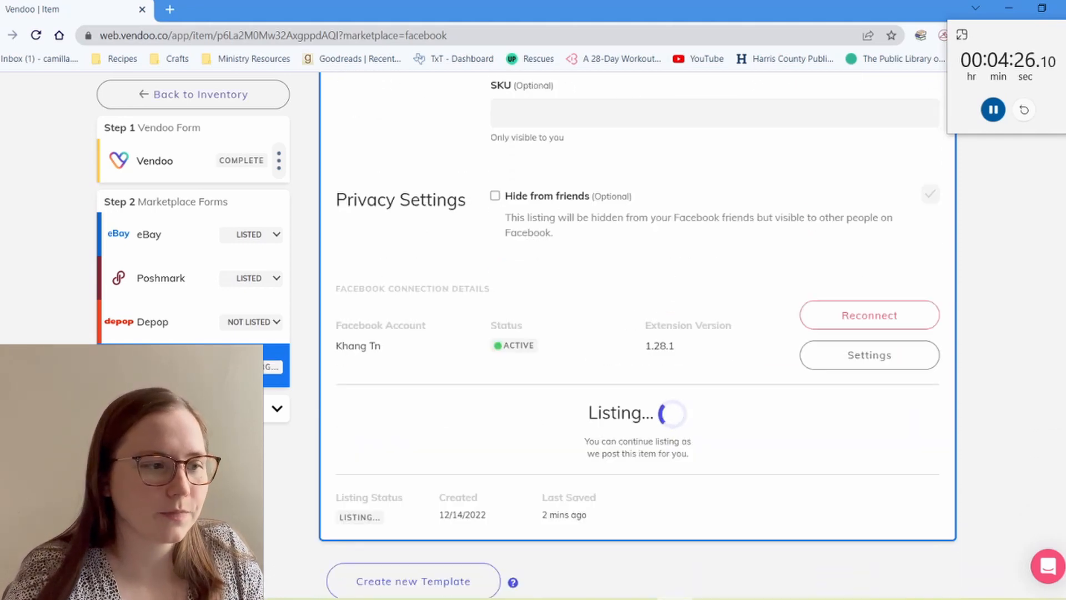
Return to the inventory, open the in-progress rainbow-strap sandals item, and make the photo of the full pair its first image.
left_click(193, 94)
scroll(562, 321, "down", 12)
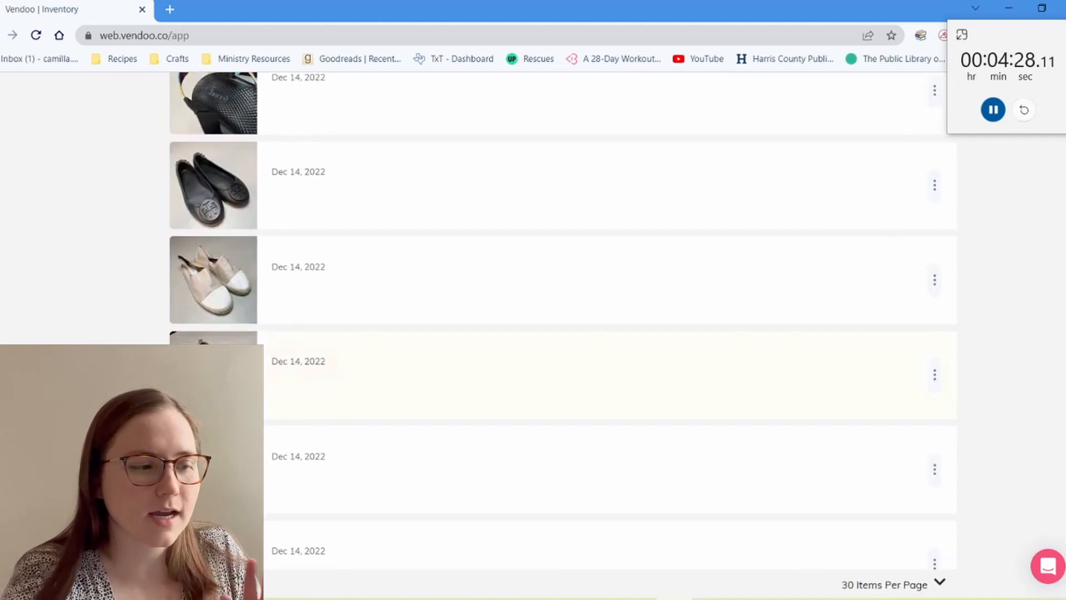
scroll(562, 389, "down", 5)
scroll(562, 388, "up", 15)
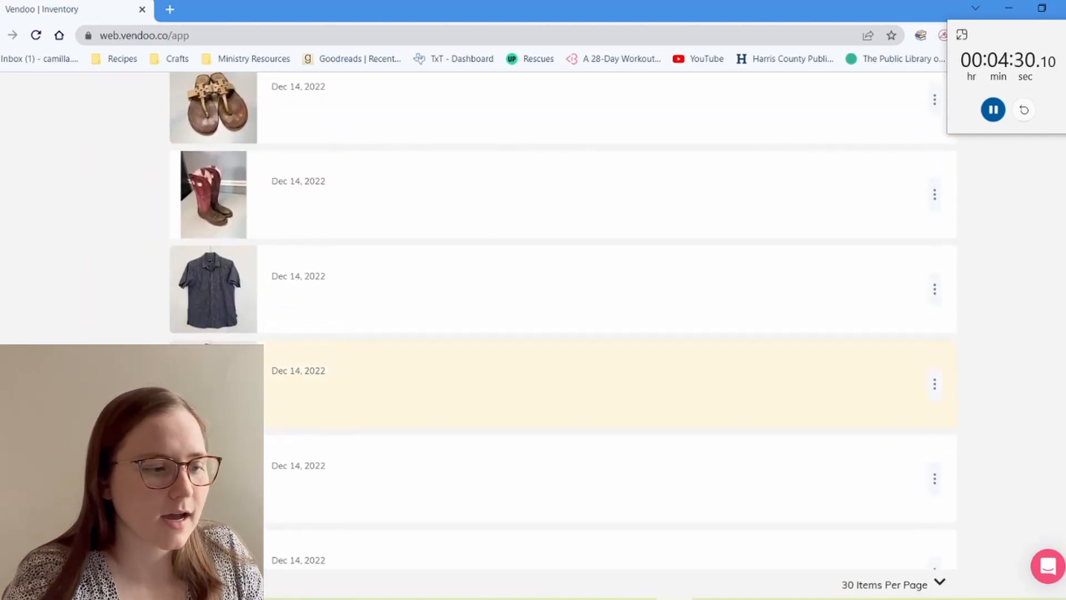
left_click(517, 470)
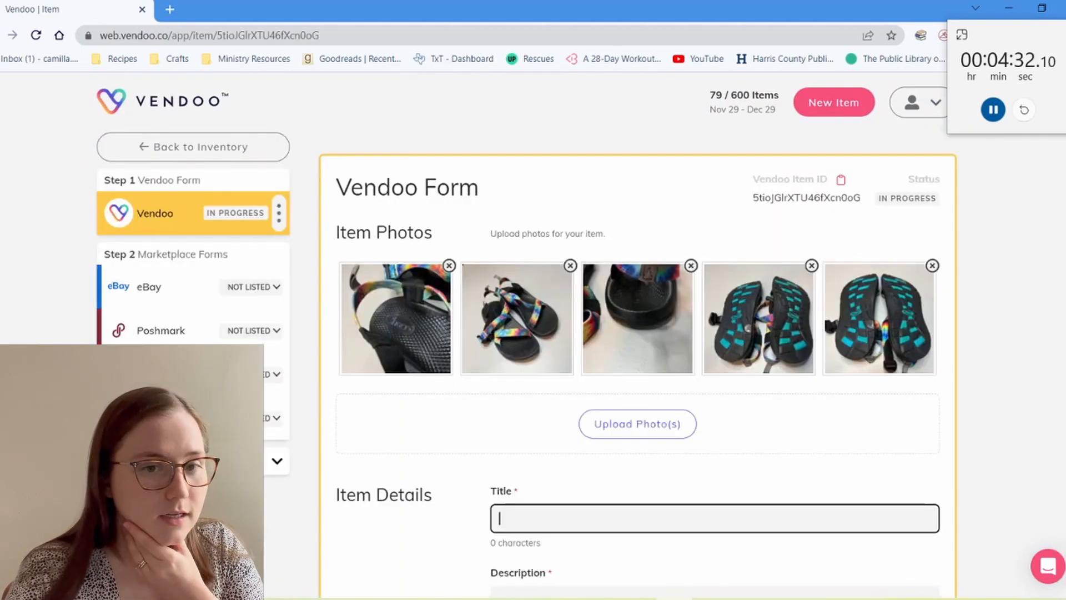
left_click_drag(517, 319, 389, 319)
Enter the item title "Chaco Sandals Kid's Size 4 Rainbow Rubber Sole Water Shoes Camp Adjustable".
scroll(389, 320, "down", 3)
left_click(561, 364)
type("Chaco")
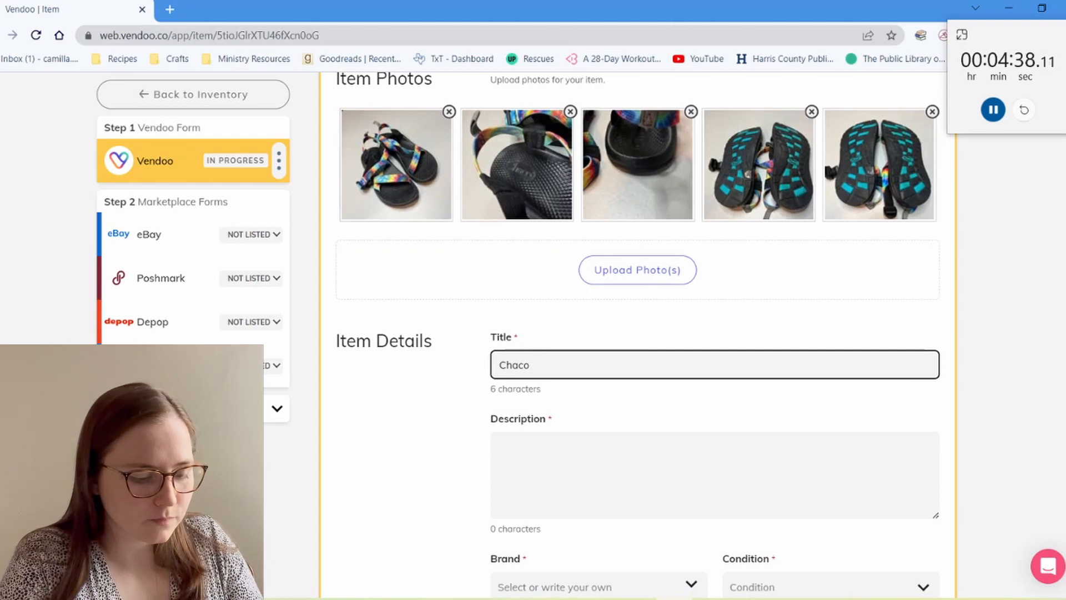
type(" Sandals ")
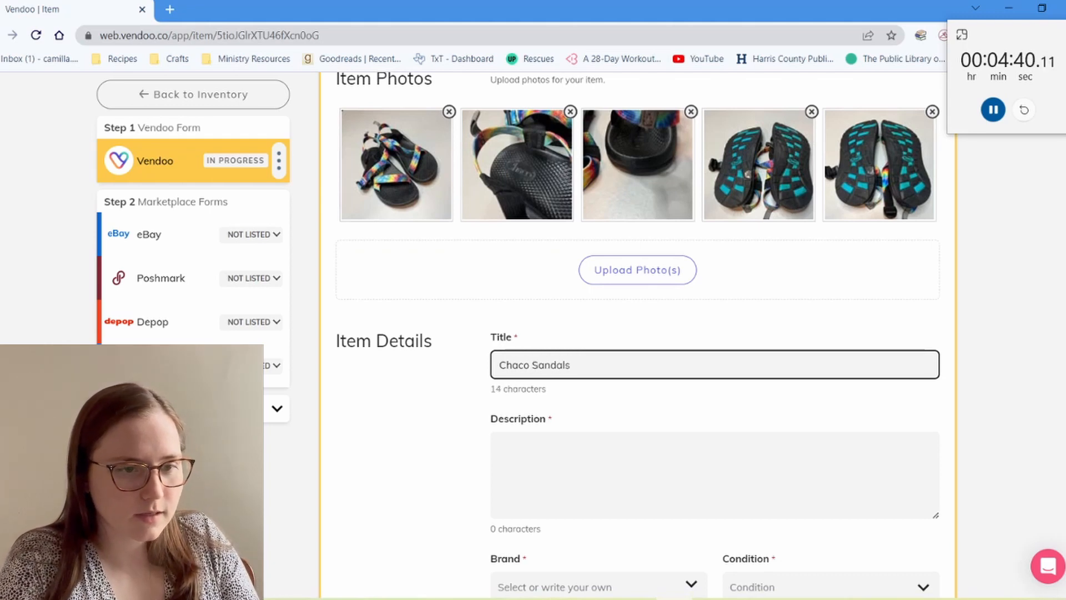
type("Kid's S")
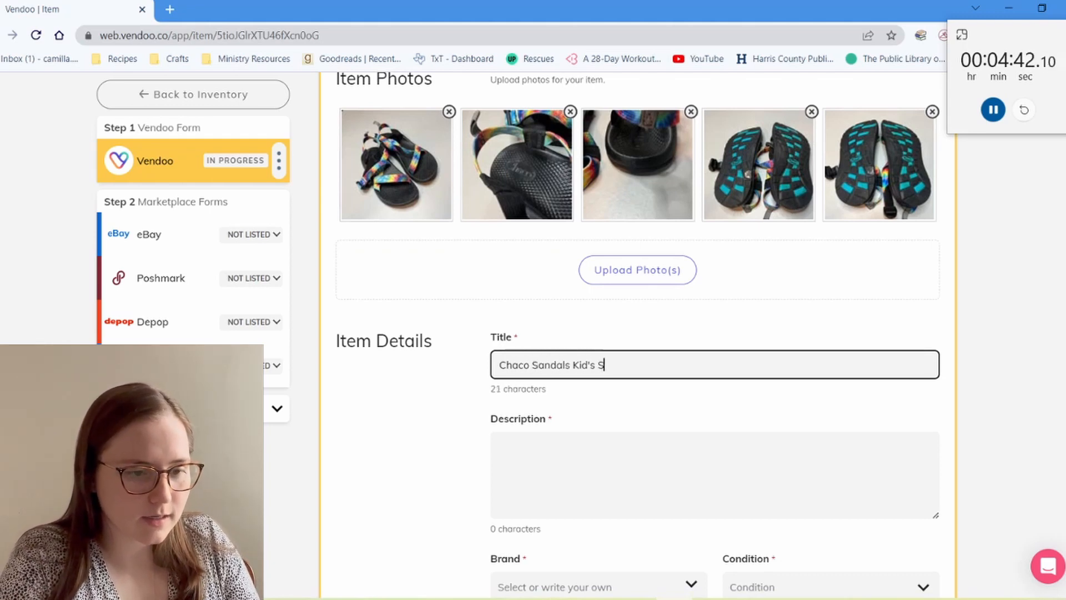
type("ize 4 ")
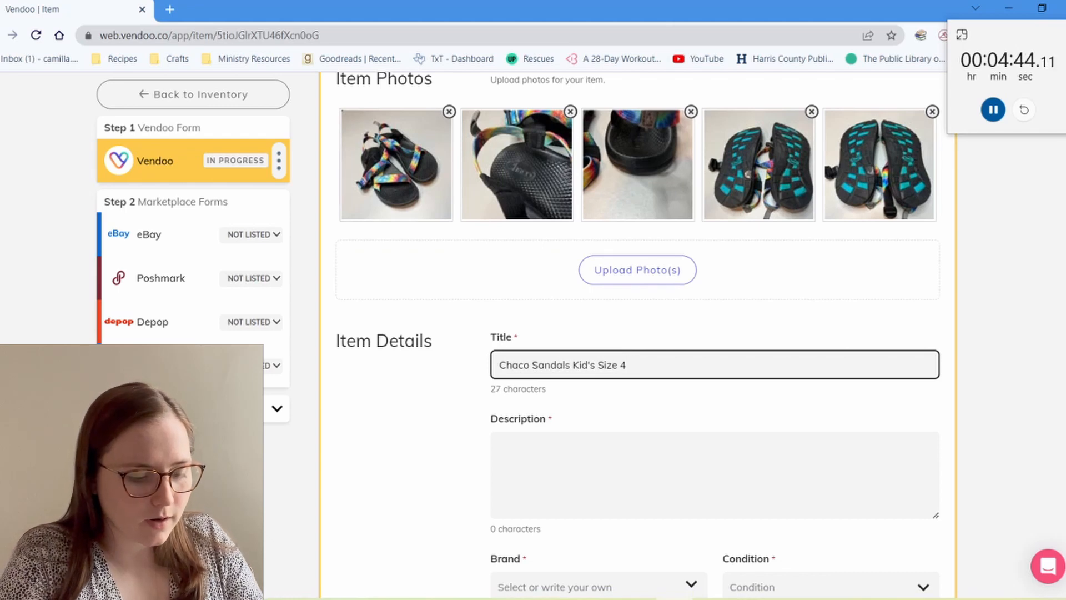
type("Rainbow")
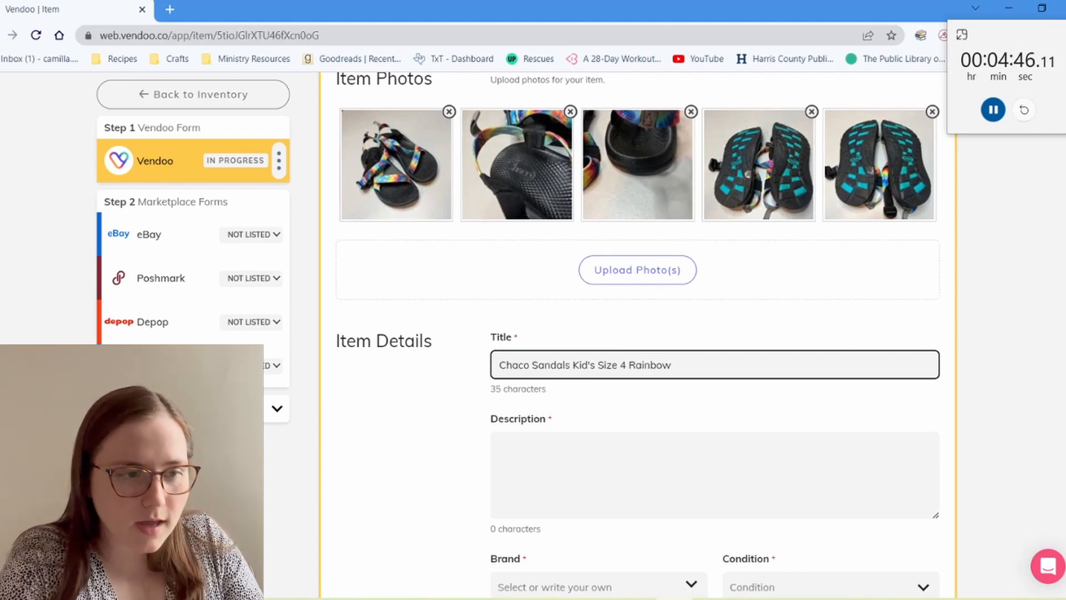
type(" Rib")
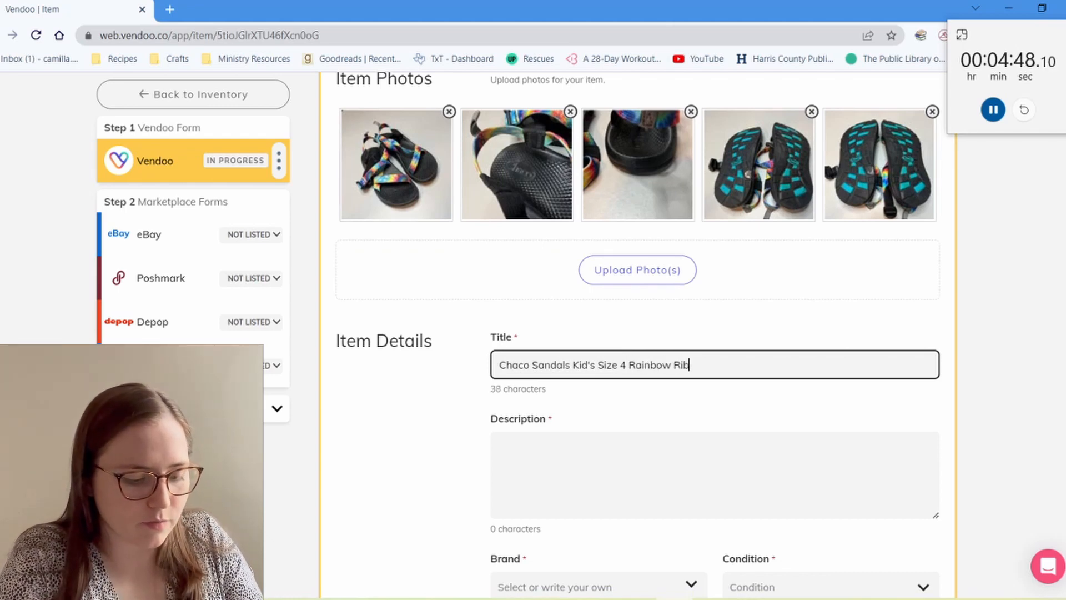
key("BackSpace")
key("BackSpace")
type("ubber Sole ")
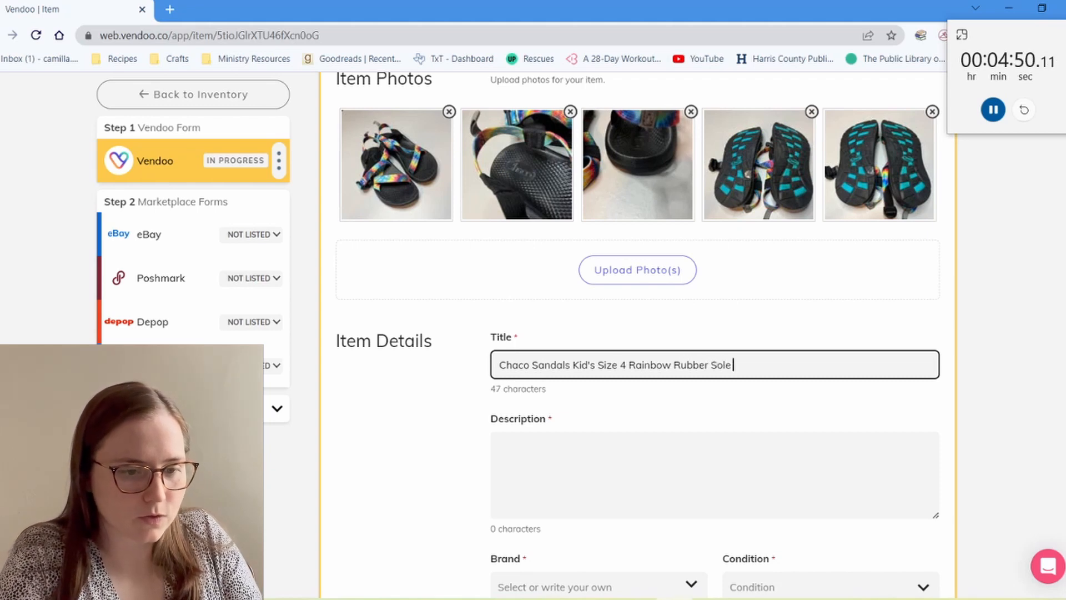
type("Water S")
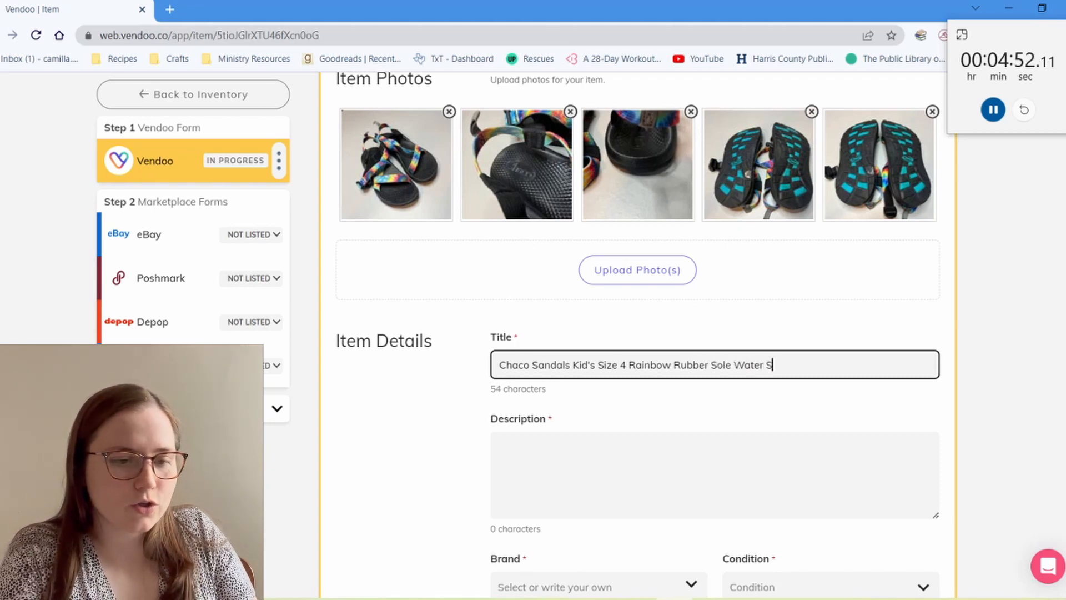
type("hoes Camp")
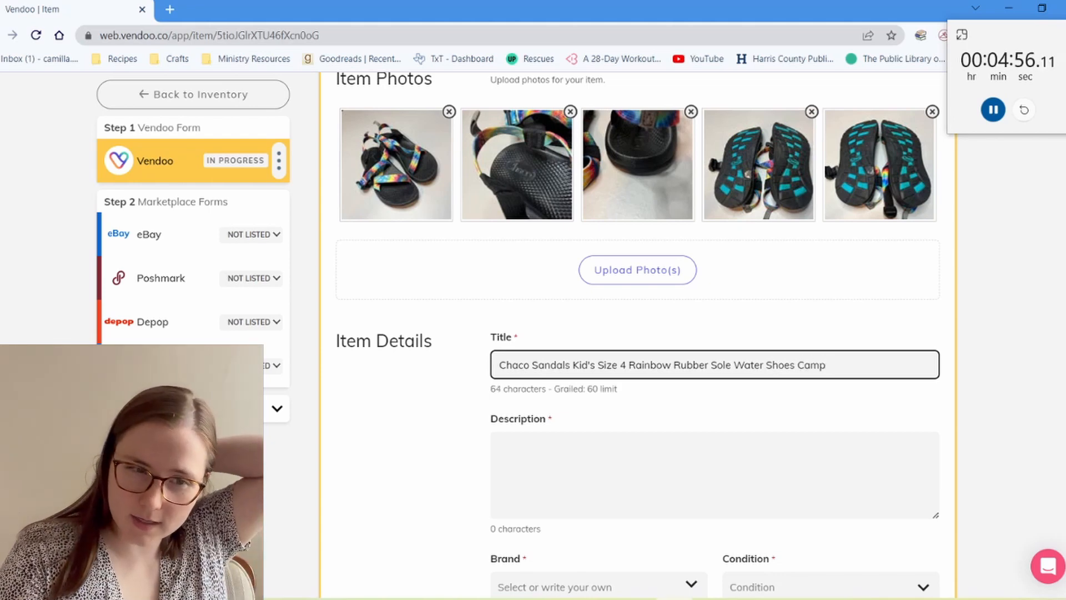
type(" Adjustable")
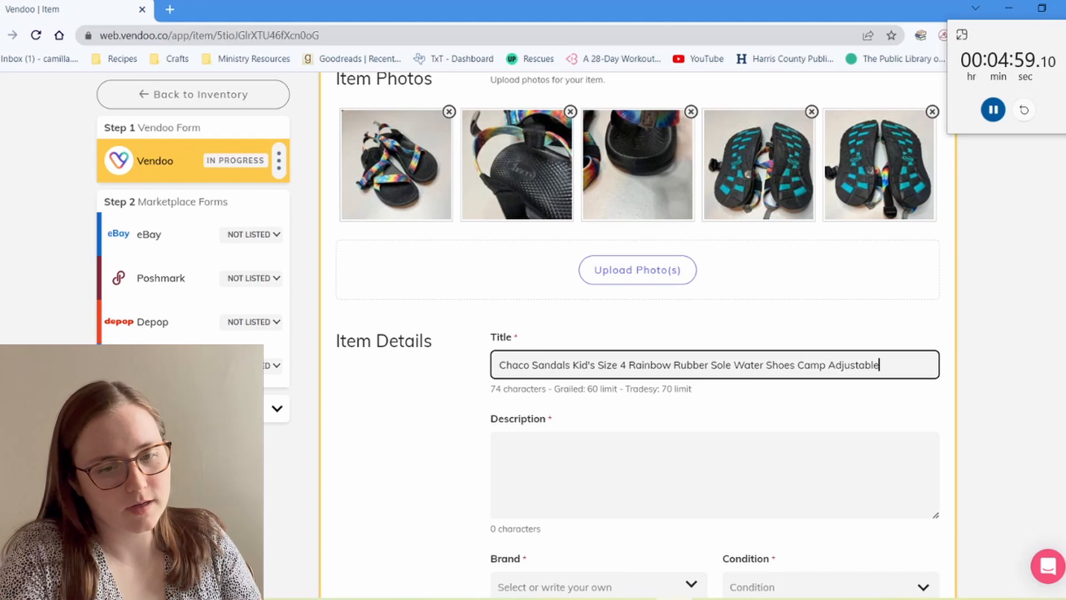
Copy the title into the description and split it into separate lines after "Chaco Sandals" and "Kid's Size 4", leaving an empty line below the size.
key("ctrl+a")
key("ctrl+c")
scroll(686, 325, "down", 1)
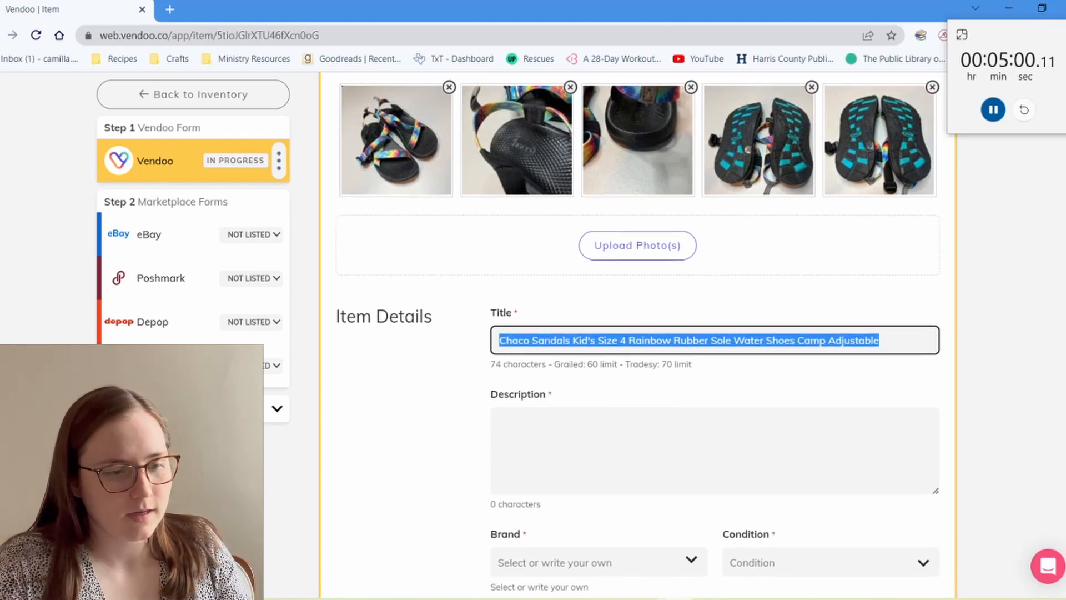
key("Tab")
key("ctrl+v")
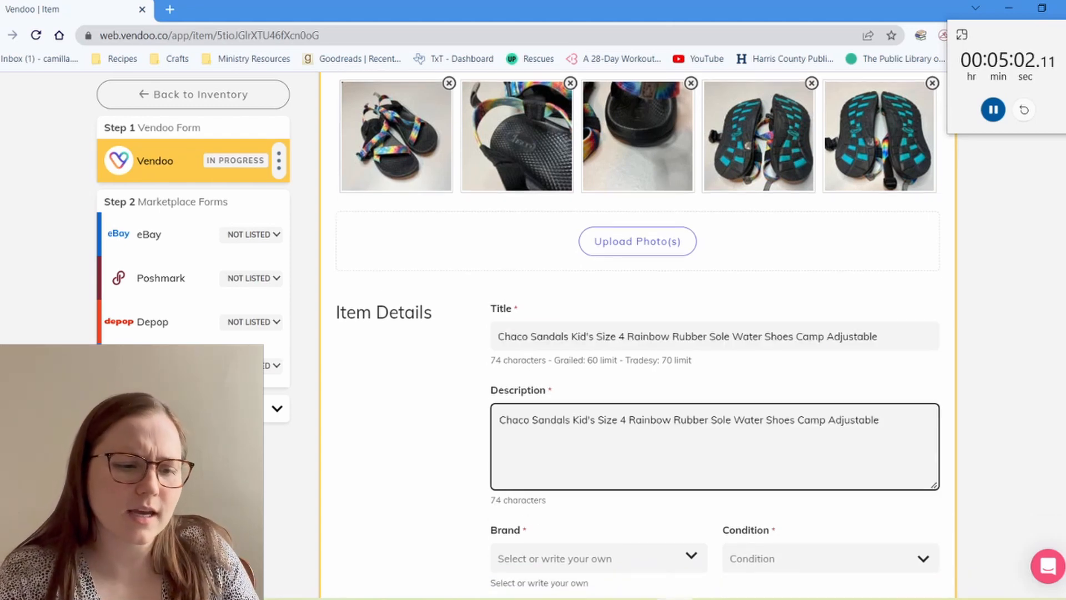
left_click(572, 420)
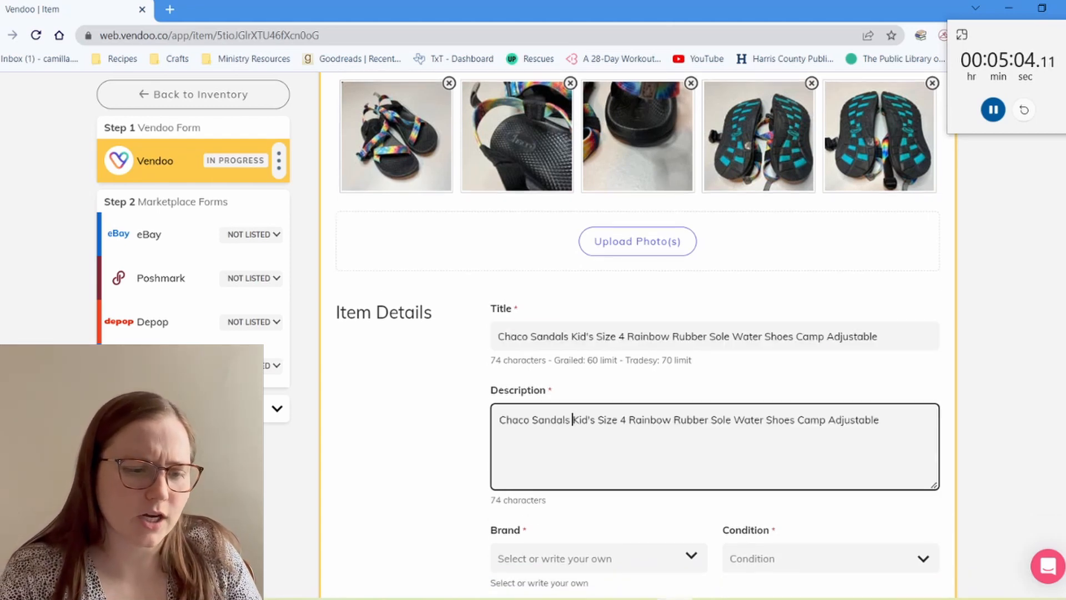
key("Return")
left_click(555, 435)
key("Return")
key("Return")
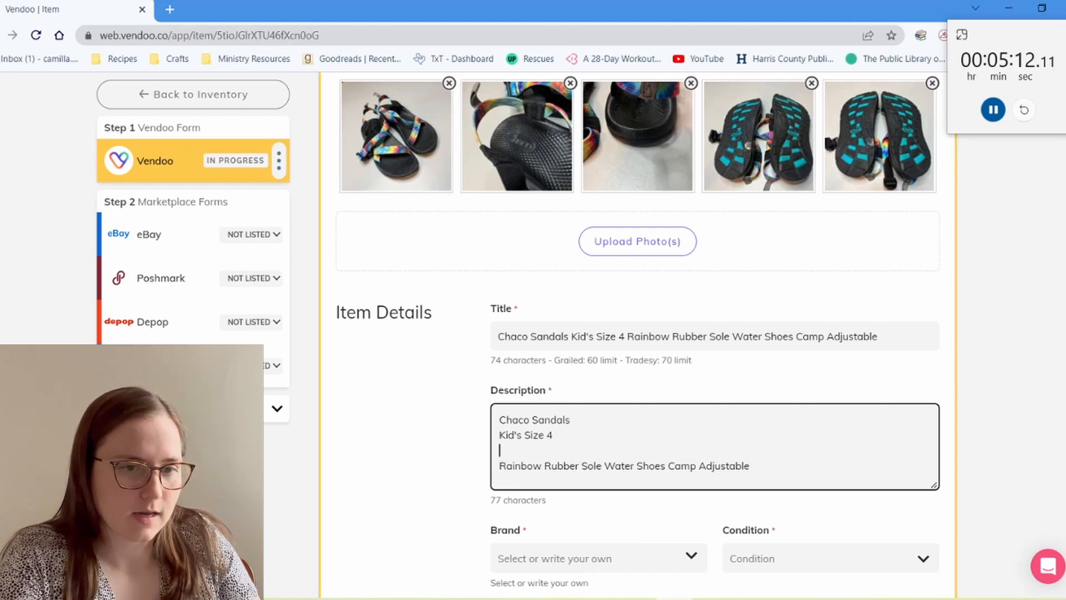
Delete the fourth photo, showing the soles, and add "some light wear on the soles, see photos." below the size in the description.
left_click(812, 83)
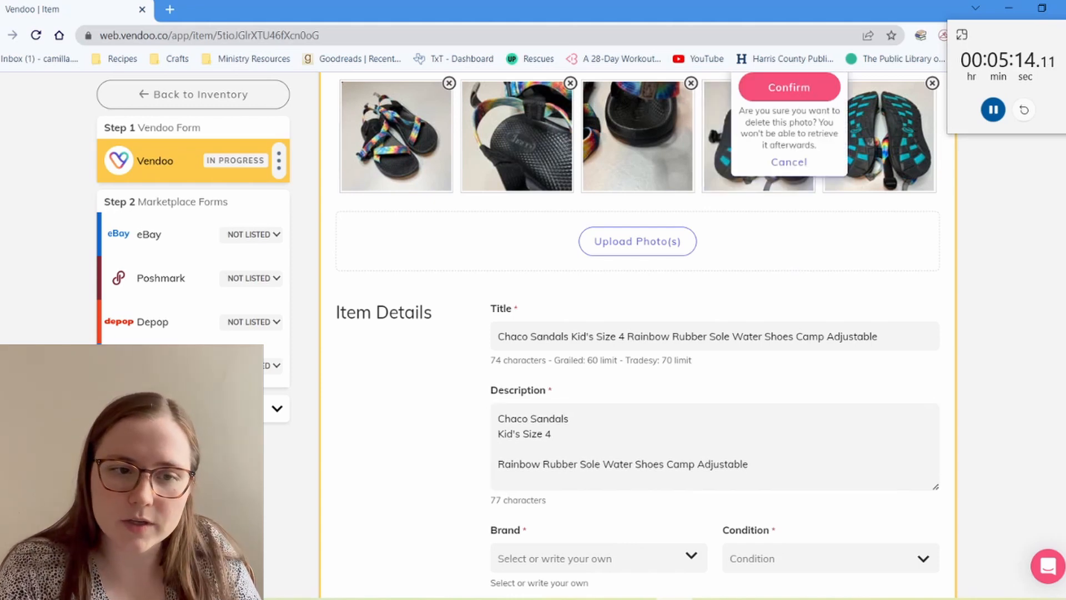
left_click(789, 88)
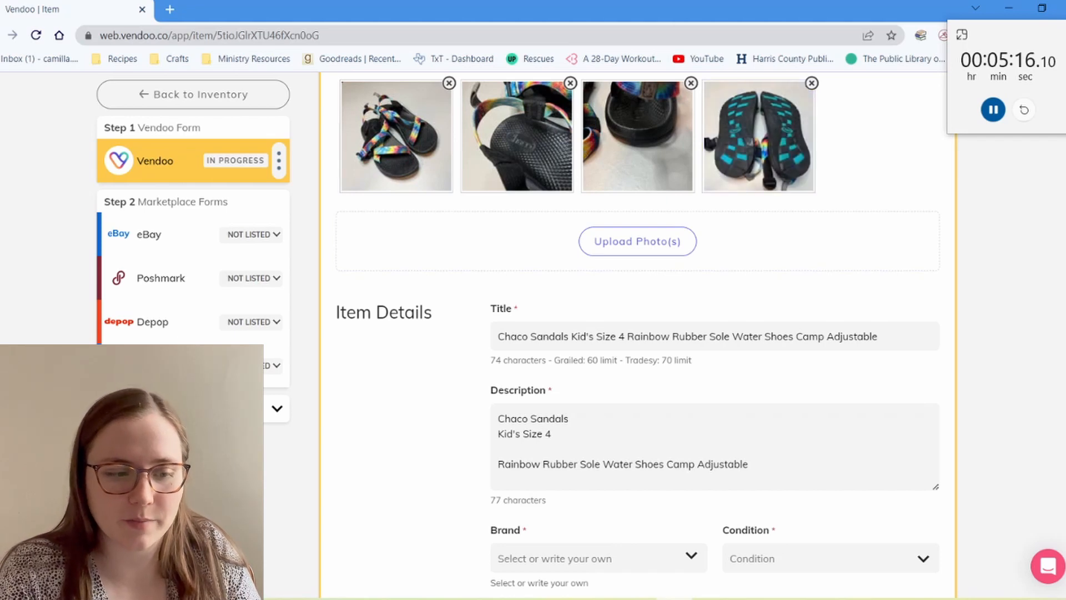
left_click(501, 449)
type("c0")
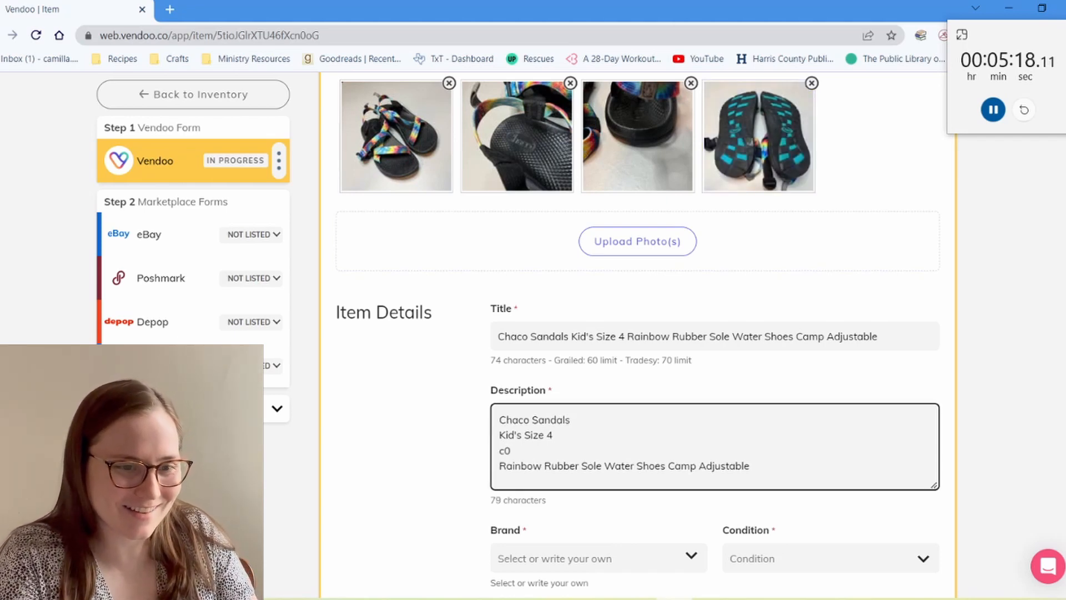
type("ome ")
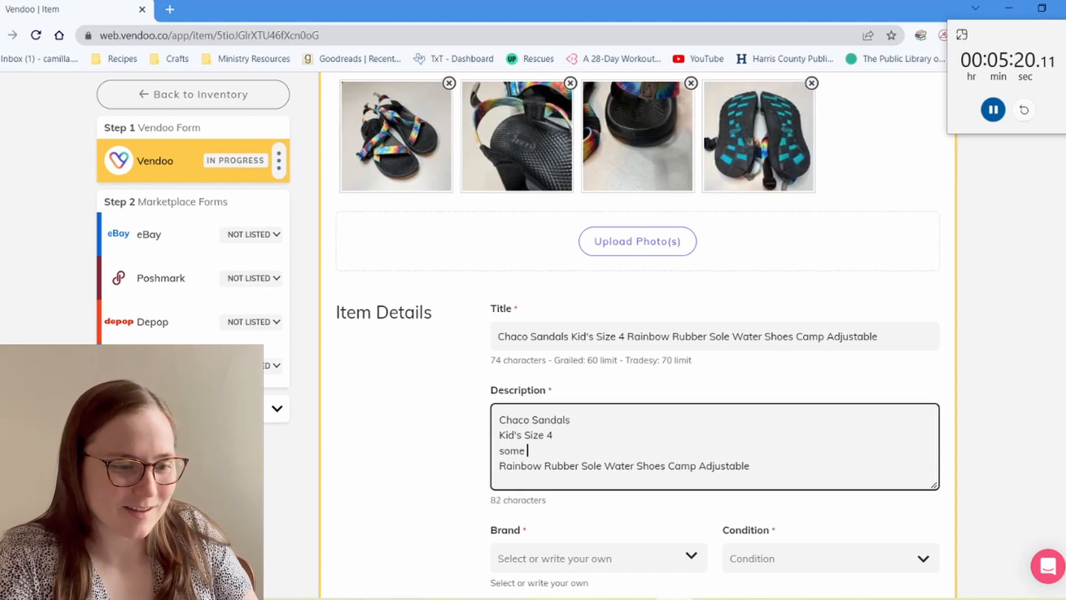
type("light wed")
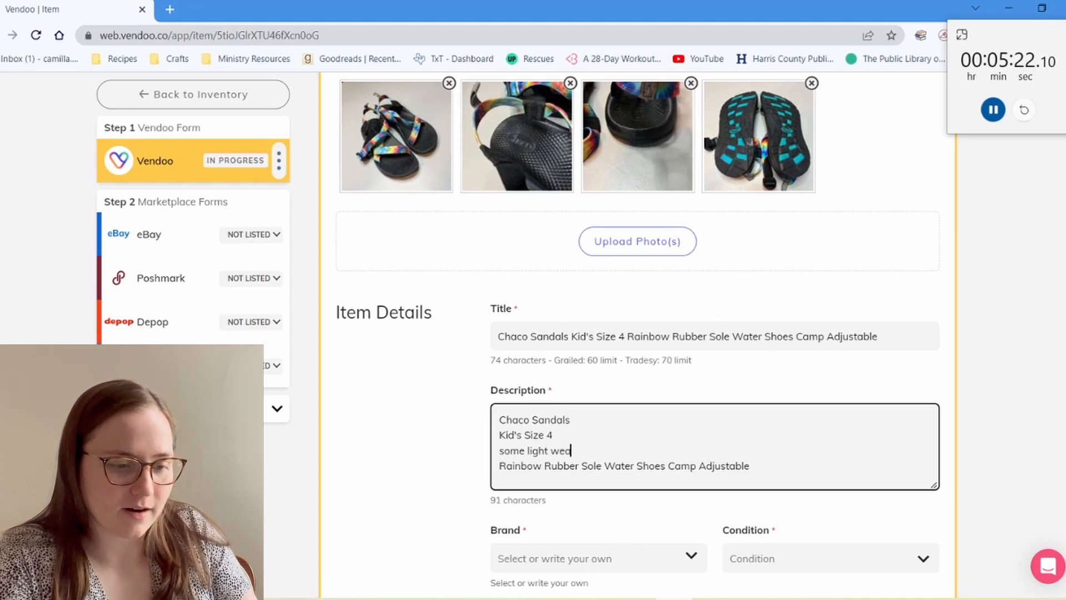
type("r on the s")
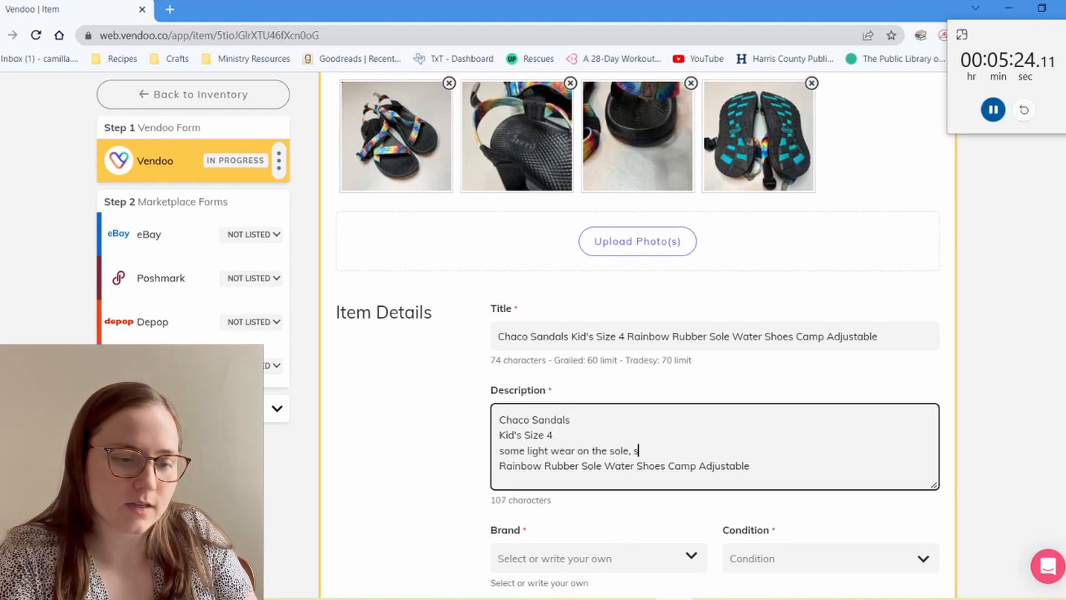
type("oles, s")
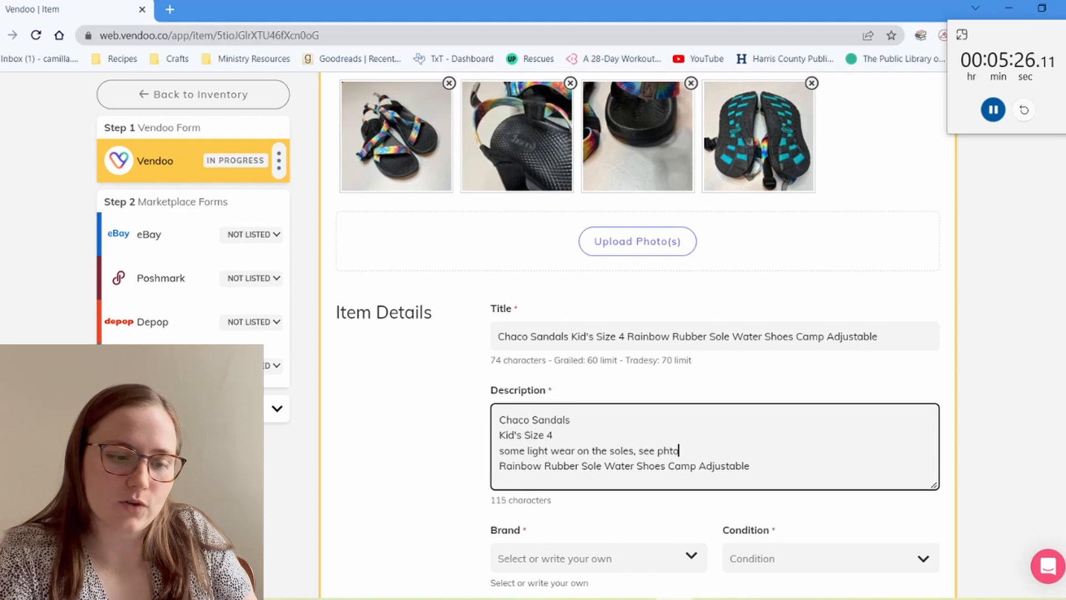
type("ee photos")
scroll(687, 333, "down", 5)
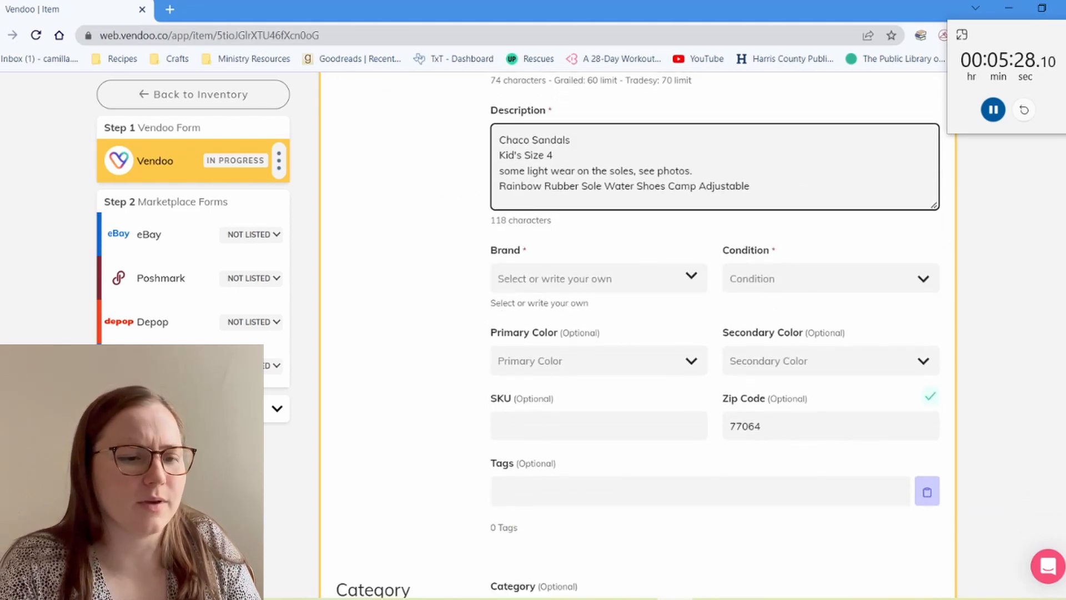
type(".")
Set the brand to Chaco, the condition to Pre-Owned and the primary color to Multicolor.
left_click(577, 279)
type("Ch")
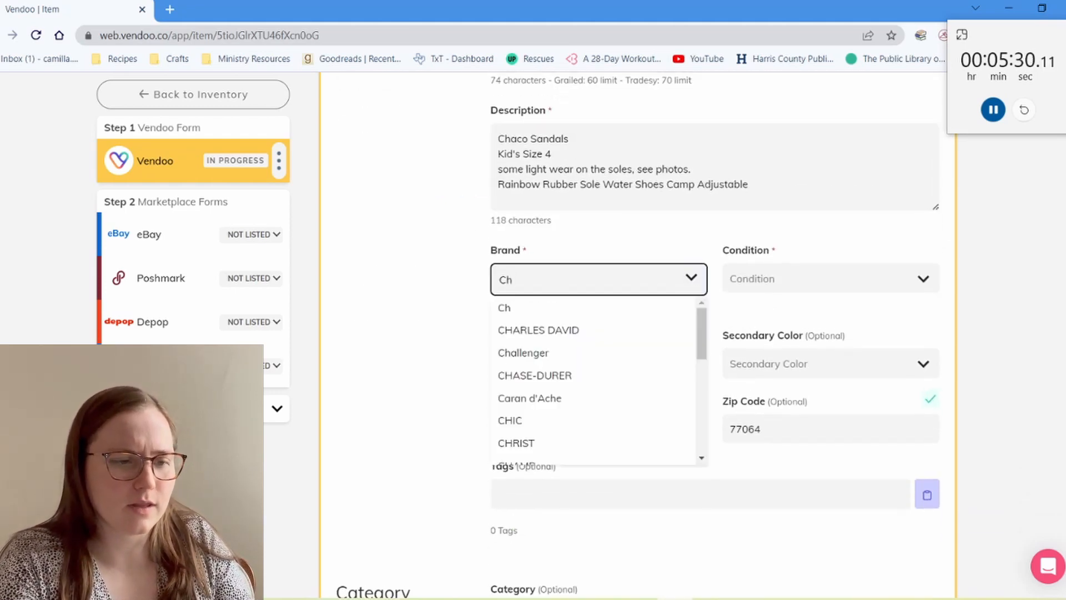
type("aco")
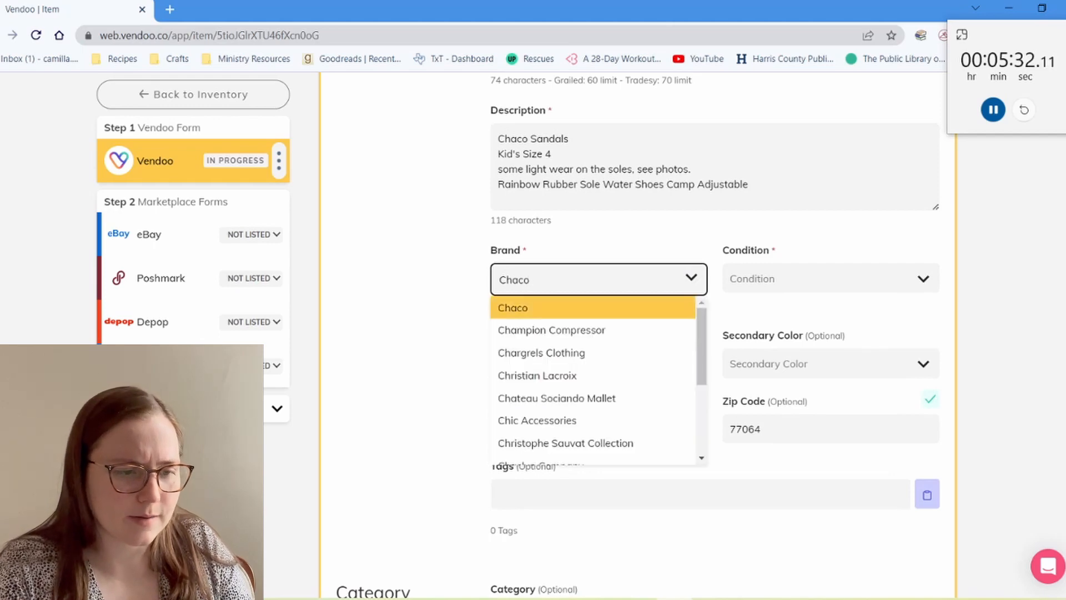
left_click(577, 308)
left_click(800, 279)
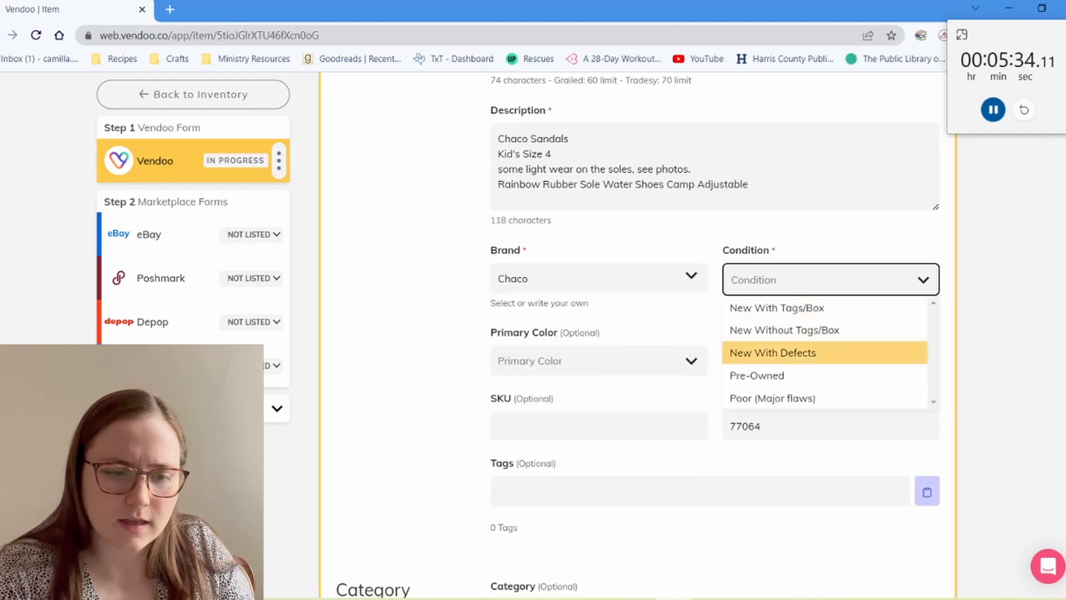
left_click(789, 373)
left_click(599, 361)
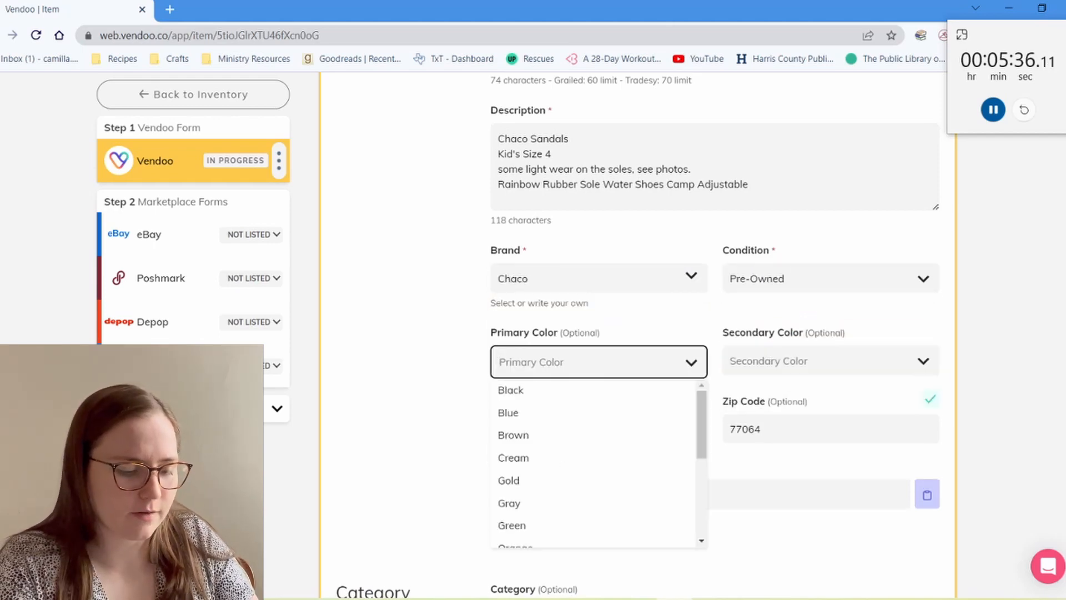
scroll(556, 500, "down", 4)
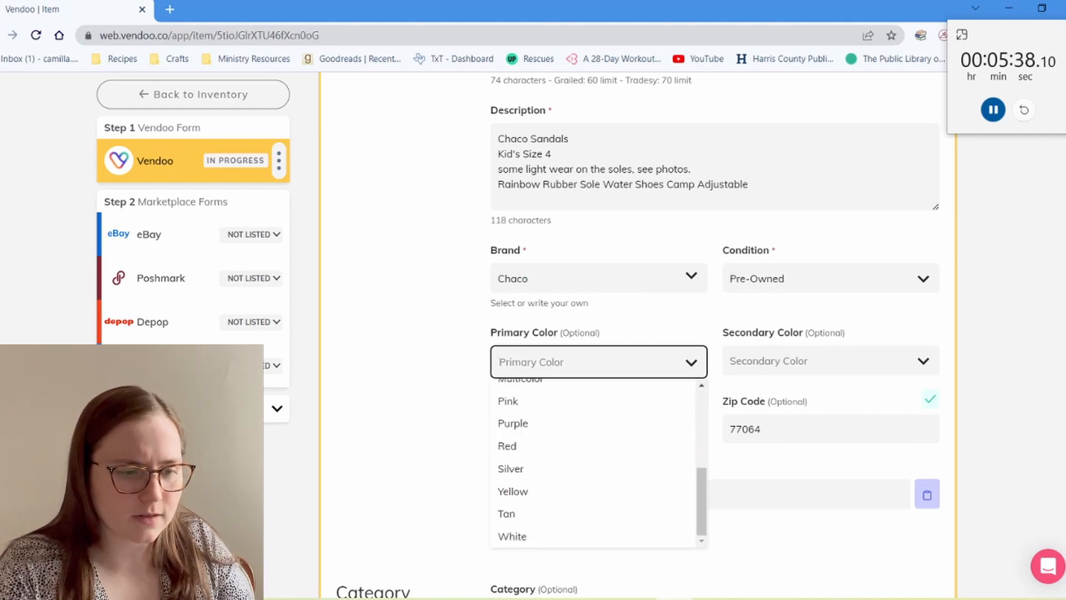
scroll(555, 500, "up", 2)
left_click(521, 441)
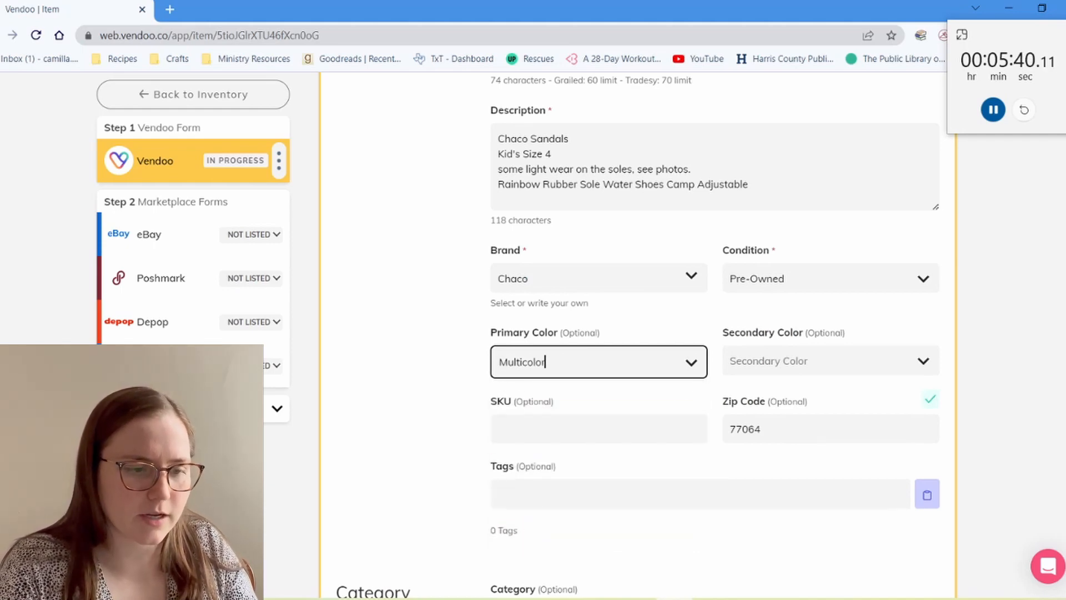
Search the item categories for "kid's sandals" and clear the search.
scroll(555, 445, "down", 6)
left_click(714, 223)
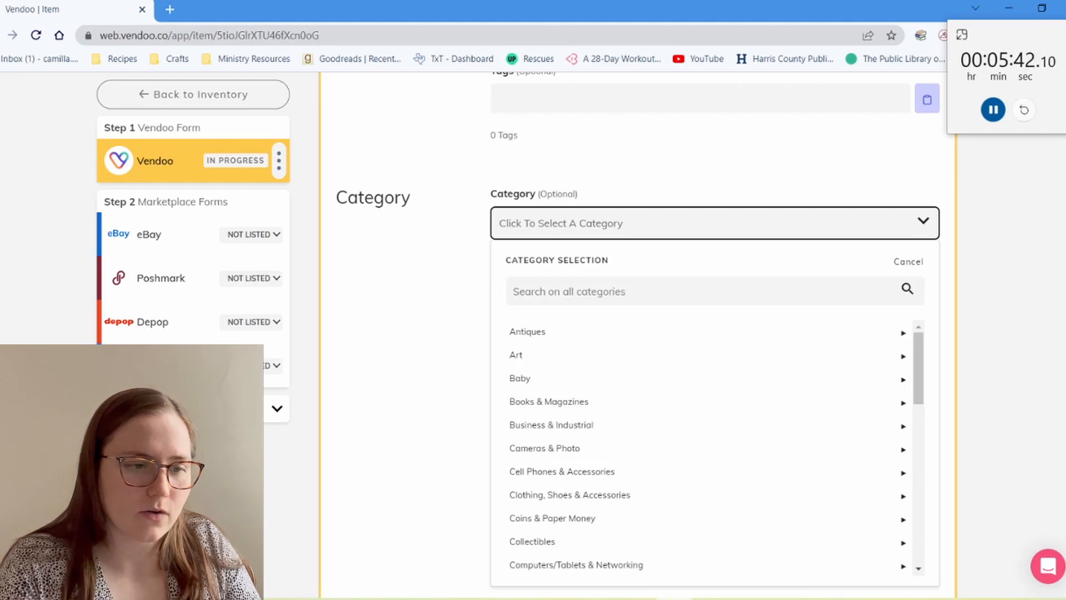
type("kid")
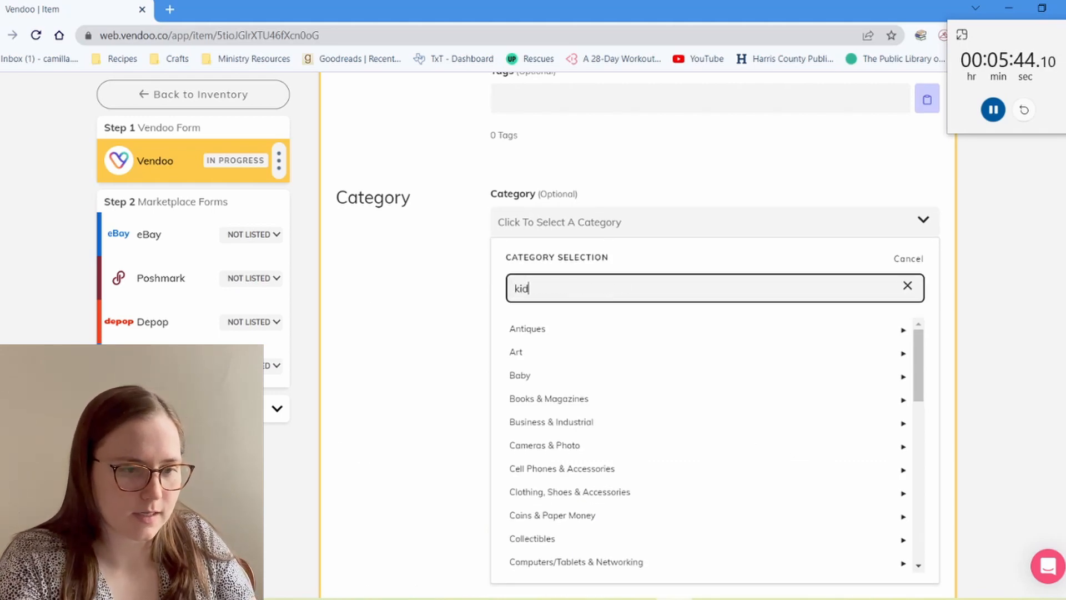
type("'s sandals")
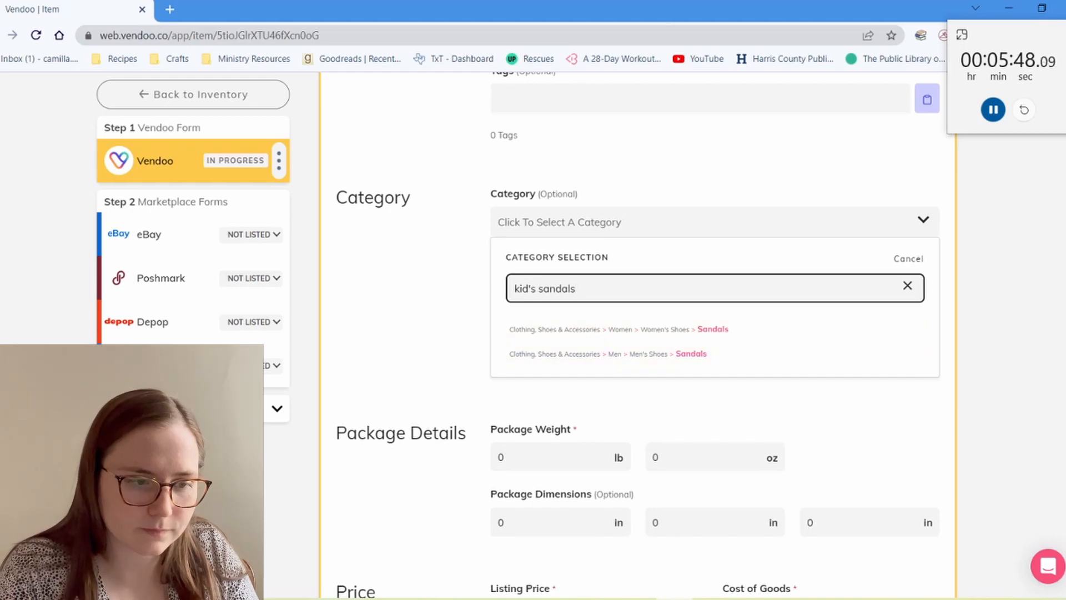
key("ctrl+a")
key("BackSpace")
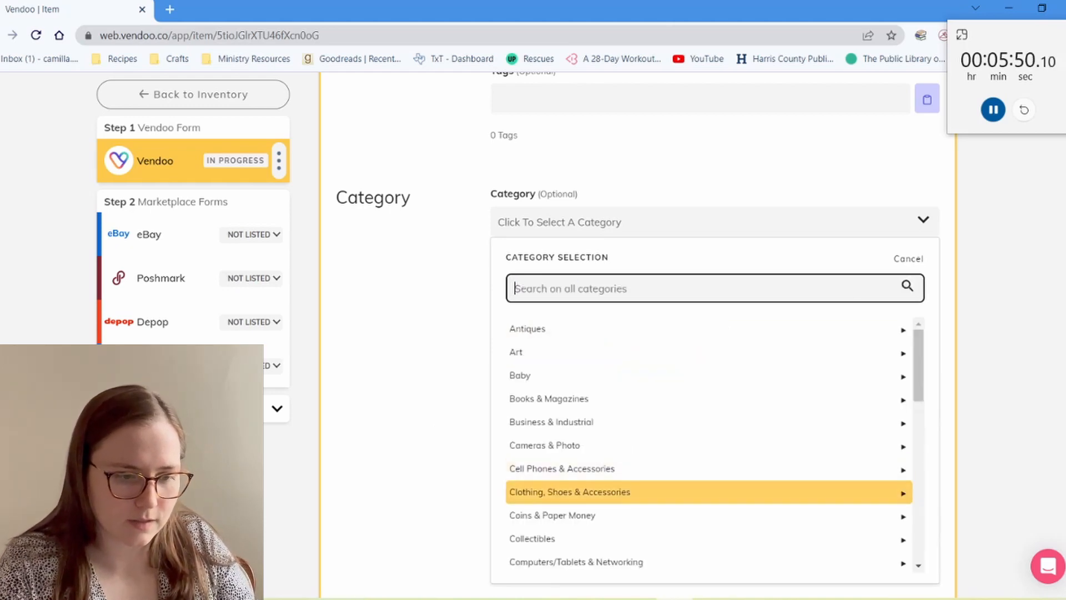
Set the category to Clothing, Shoes & Accessories > Kids > Unisex Kids > Unisex Kids' Shoes.
left_click(600, 492)
left_click(600, 369)
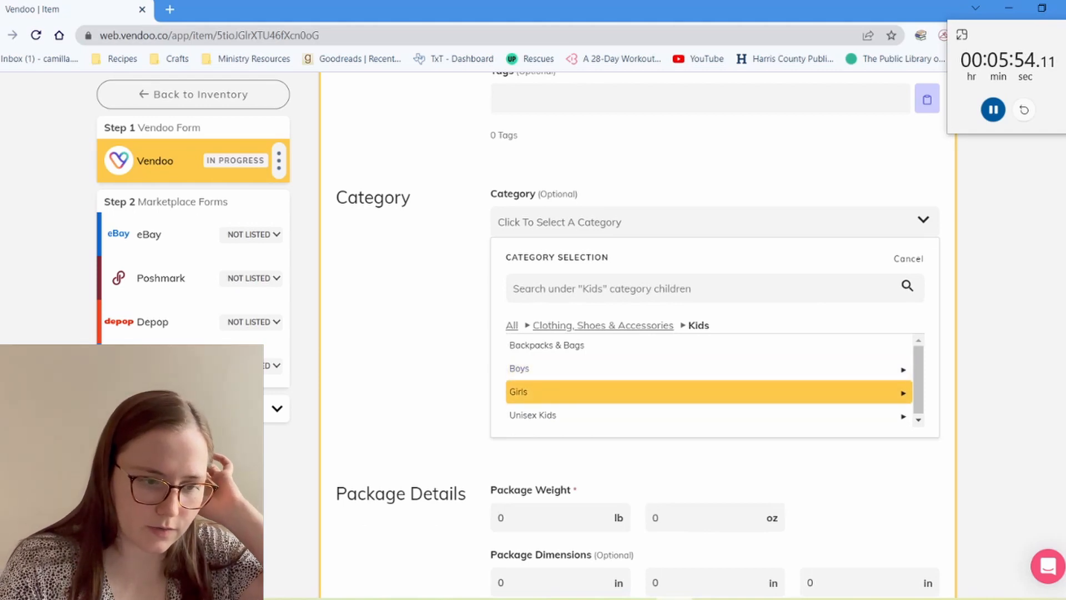
left_click(600, 415)
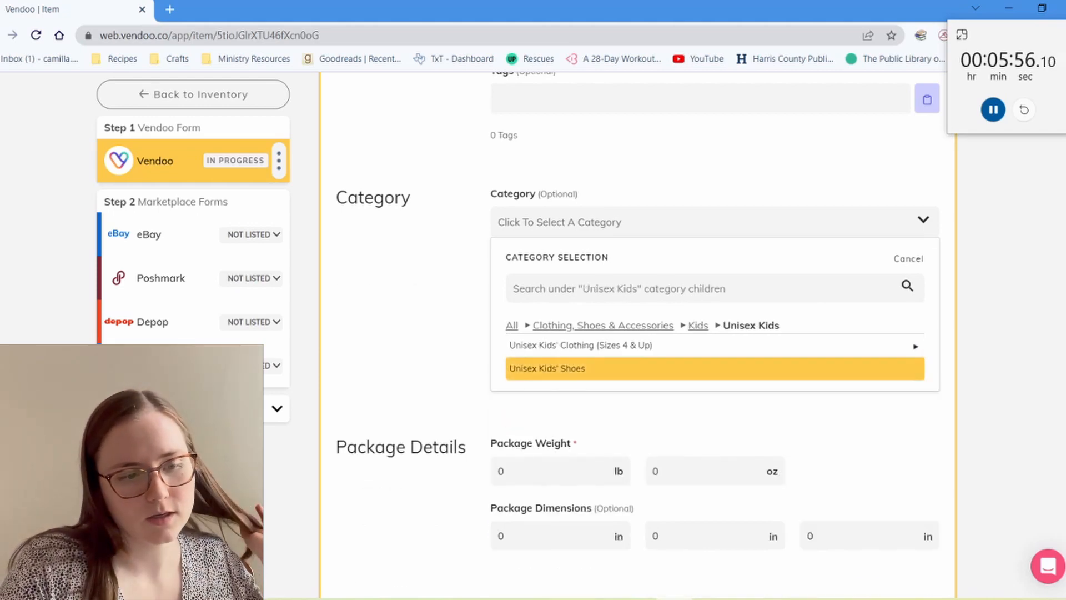
left_click(755, 368)
Set the package weight to 2 lb and continue to the listing price, leaving the ounces and dimensions as they are.
left_click(534, 317)
key("BackSpace")
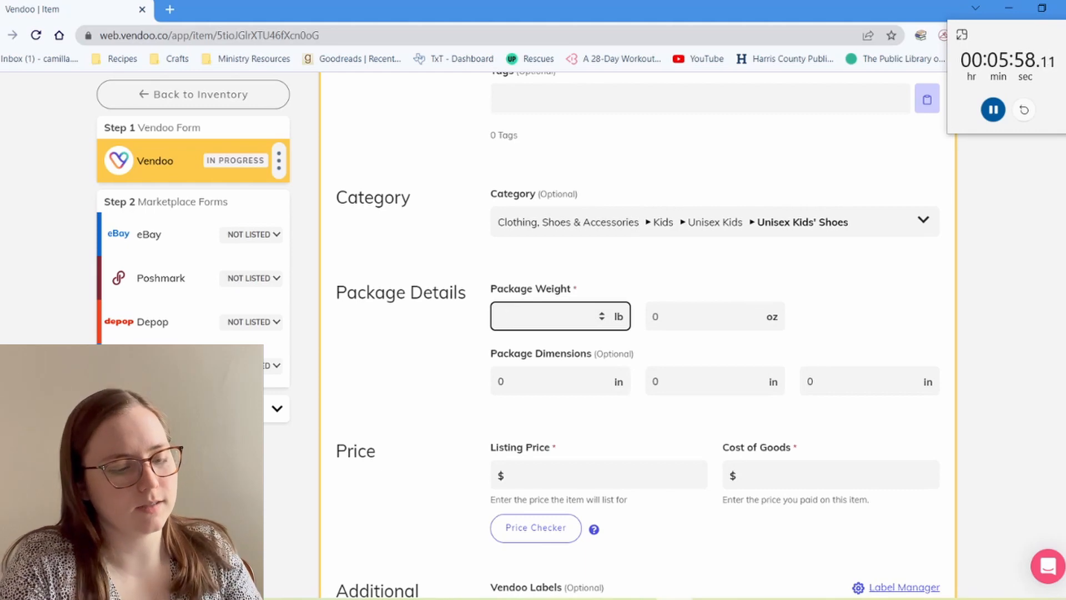
type("2")
key("Tab")
key("Tab")
key("Tab")
key("Tab")
key("Tab")
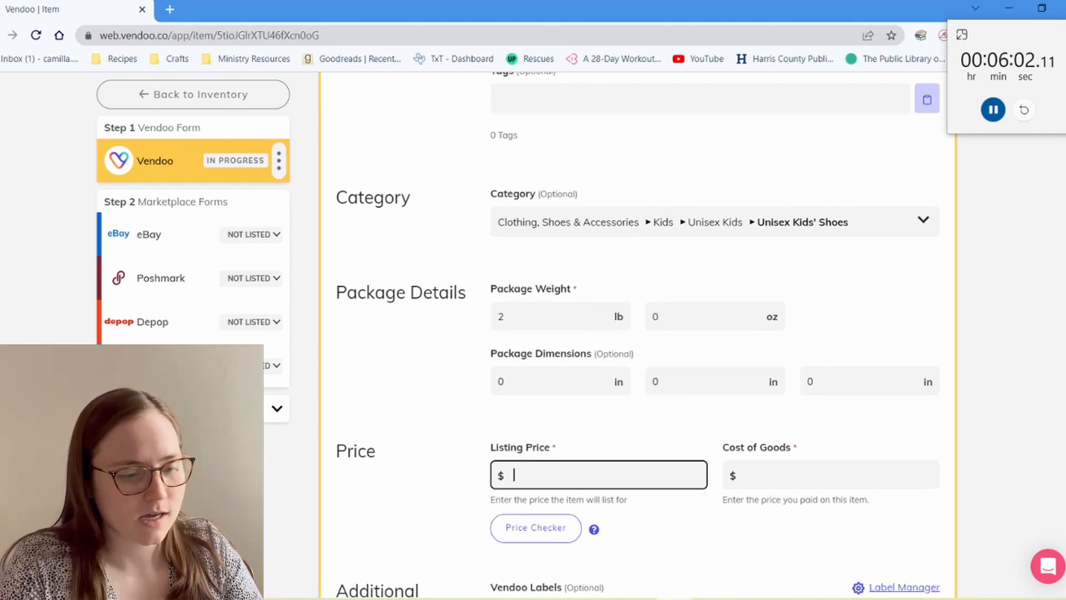
Open the price checker and search used items for the shortened term "Chaco Sandals Kid's Size 4 Rainbow".
left_click(536, 528)
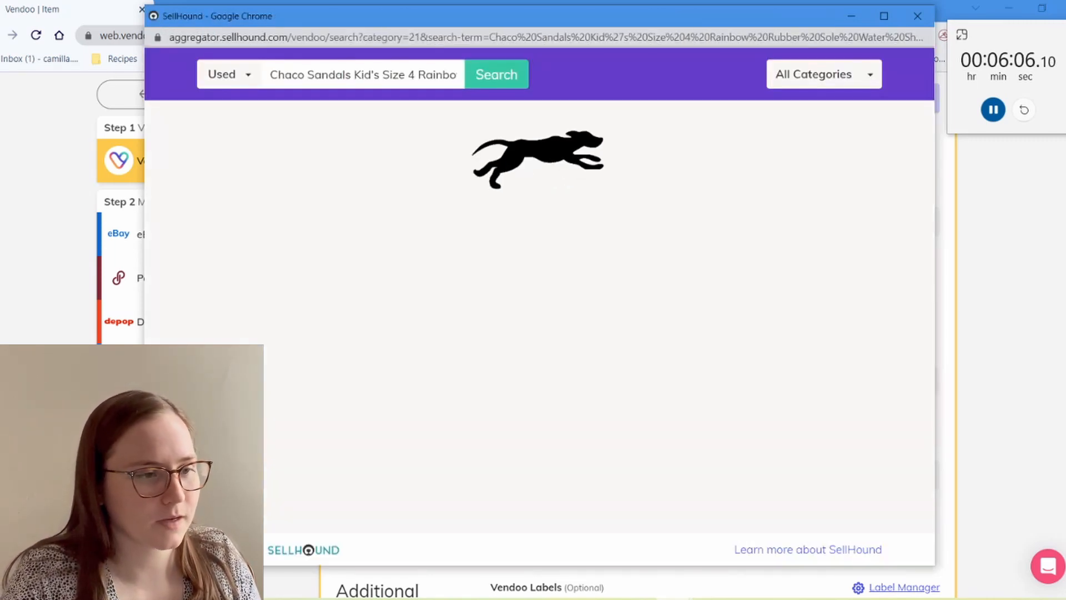
left_click_drag(418, 75, 442, 75)
left_click(442, 74)
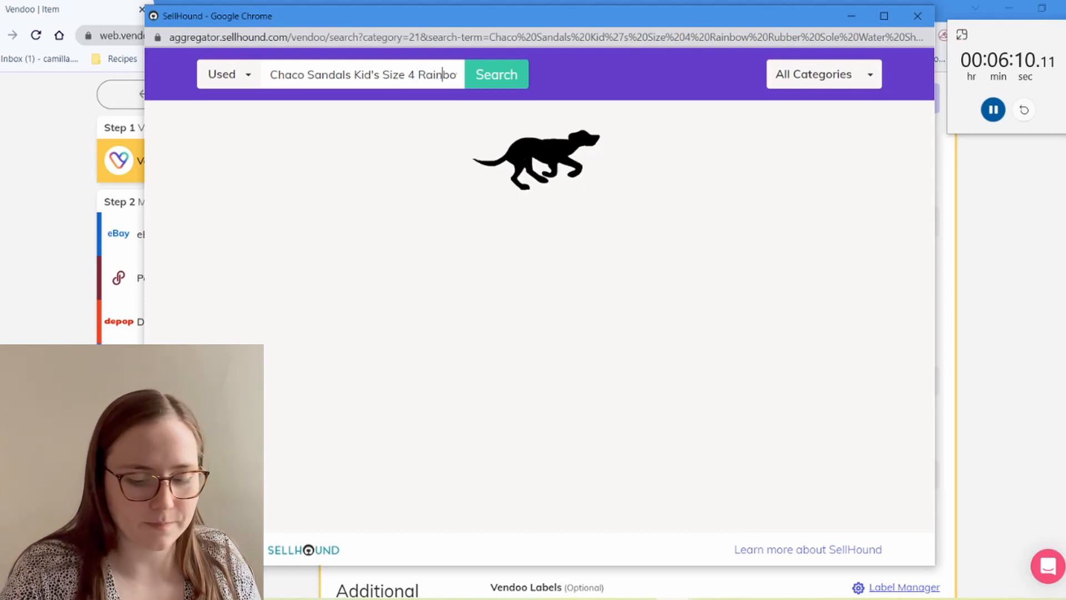
key("Right")
key("Right")
key("Right")
key("Right")
key("shift+End")
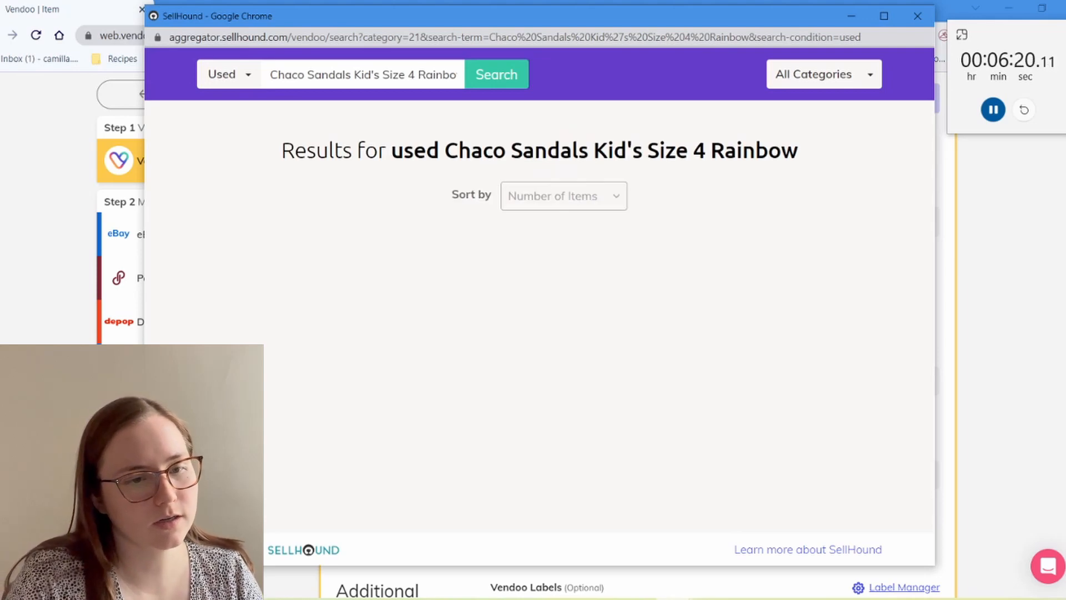
Compare the average prices and similar sandals on Poshmark, eBay and Mercari, and close the price checker.
scroll(539, 316, "down", 3)
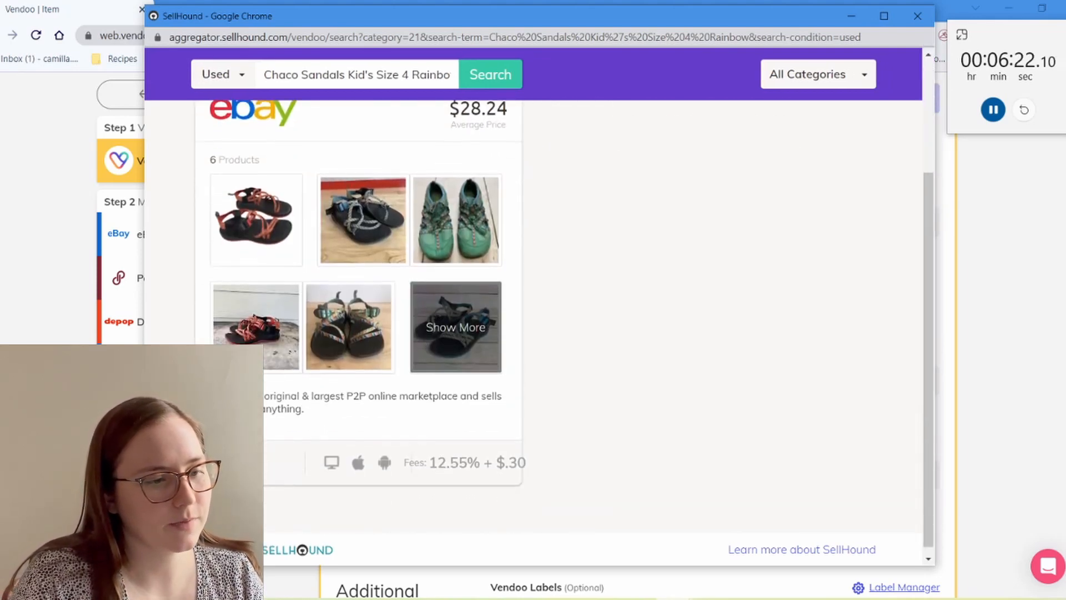
scroll(700, 356, "up", 3)
scroll(700, 355, "down", 3)
scroll(699, 355, "up", 3)
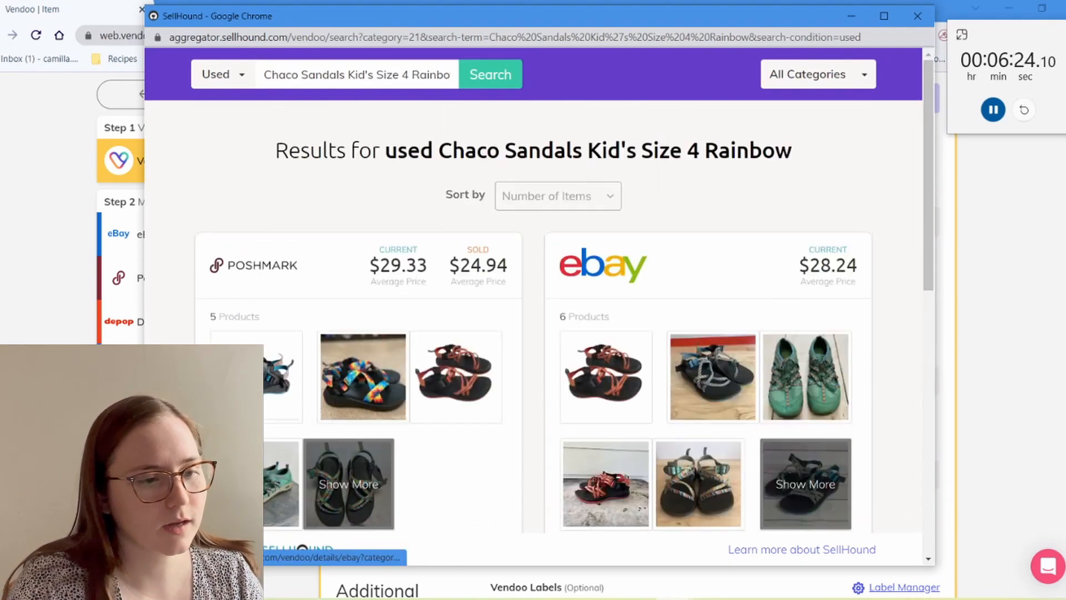
scroll(700, 356, "down", 2)
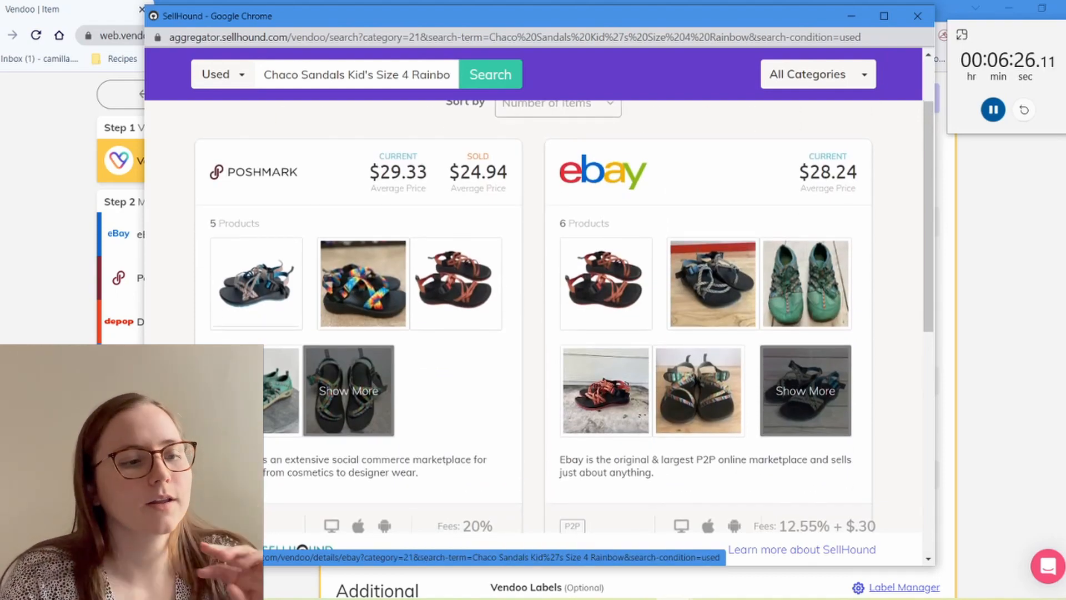
scroll(699, 356, "down", 5)
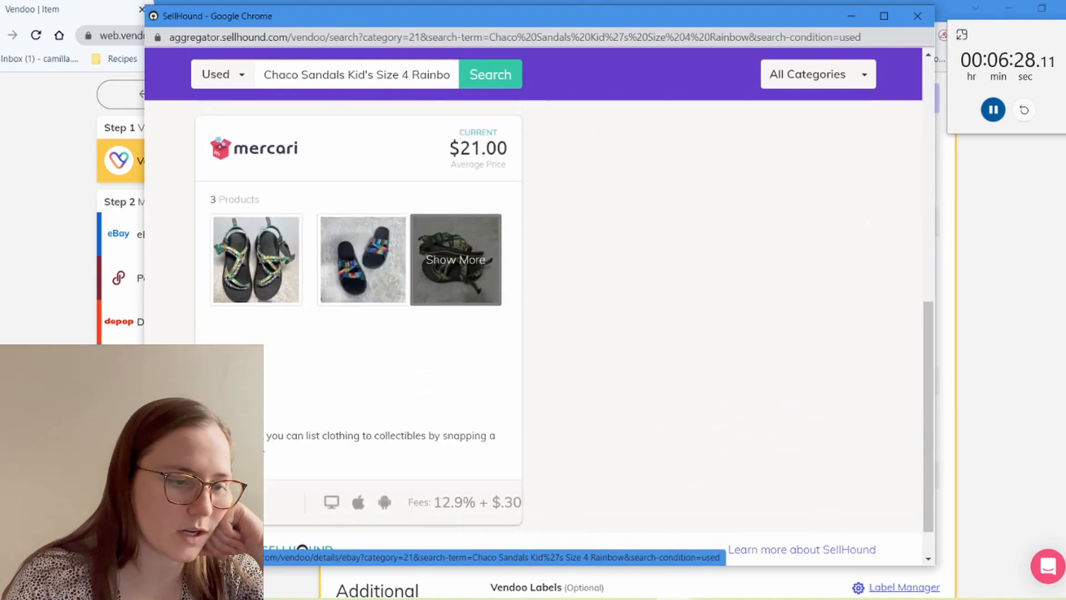
scroll(699, 356, "up", 6)
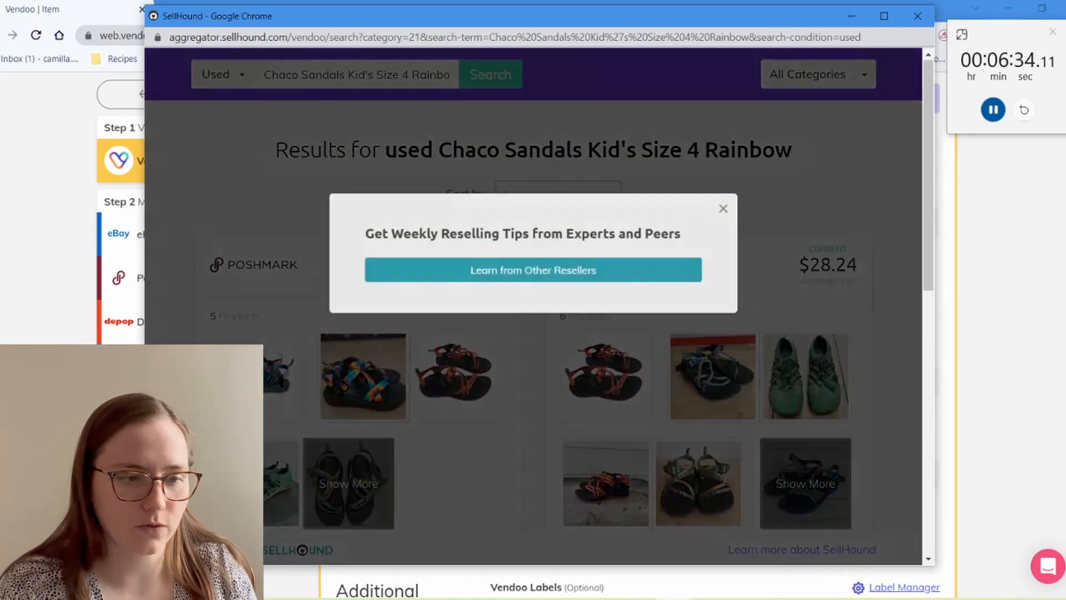
left_click(917, 16)
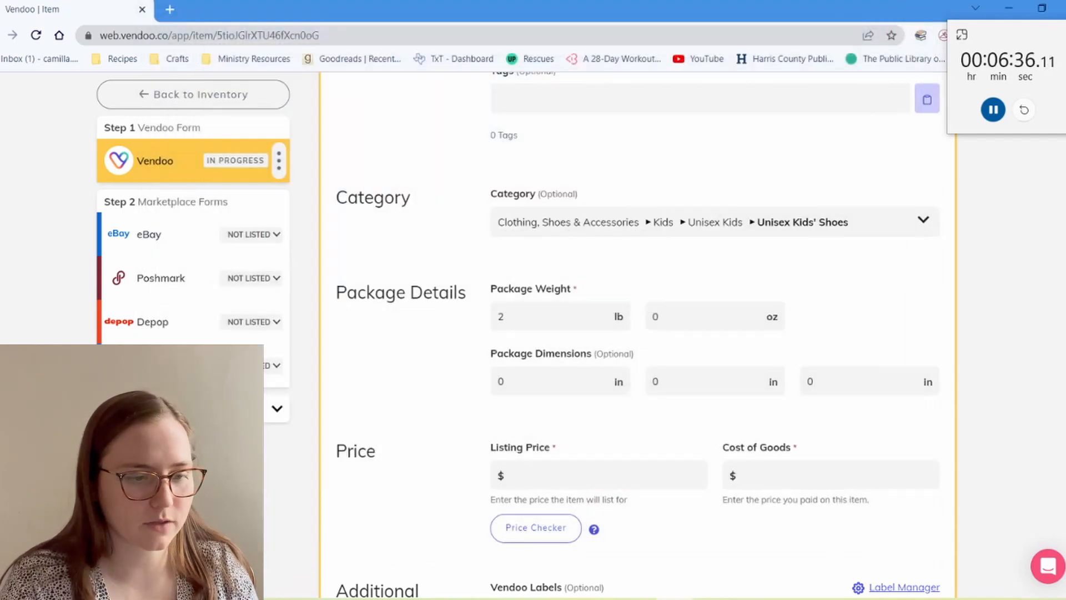
Set the listing price to $25 and the cost of goods to $0, and save the item form.
left_click(515, 475)
key("Tab")
type("0")
scroll(637, 335, "down", 8)
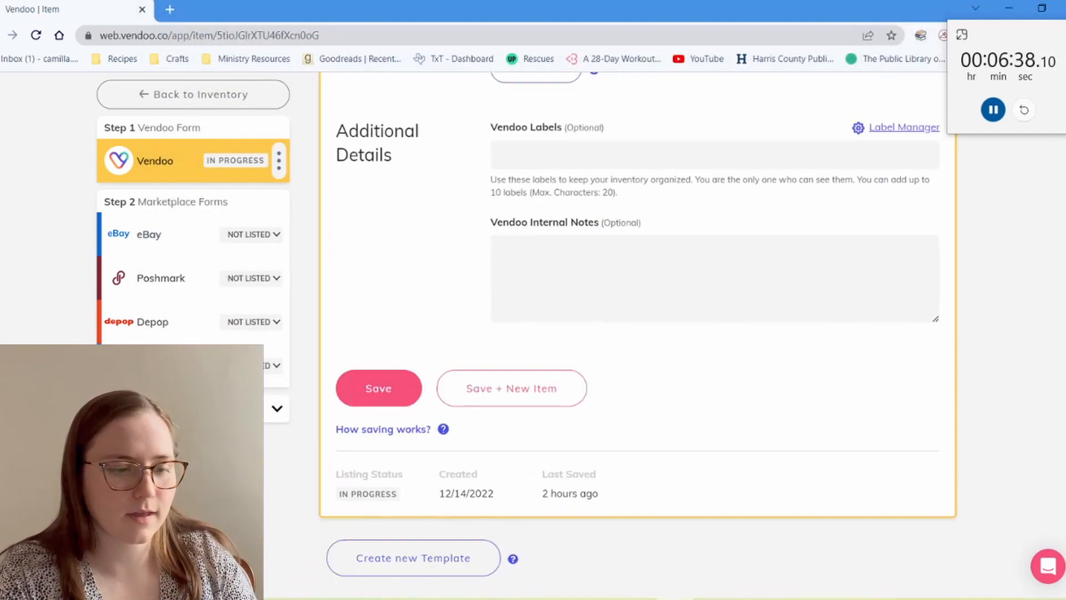
left_click(379, 318)
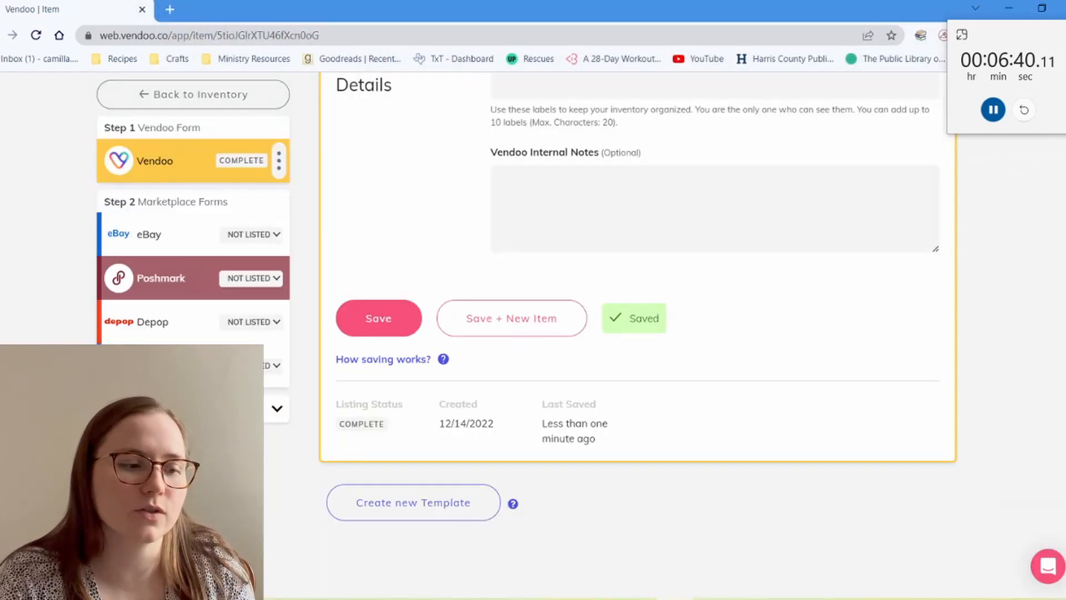
Open the eBay marketplace form and set the shoe style to Strappy.
left_click(166, 235)
scroll(638, 336, "down", 10)
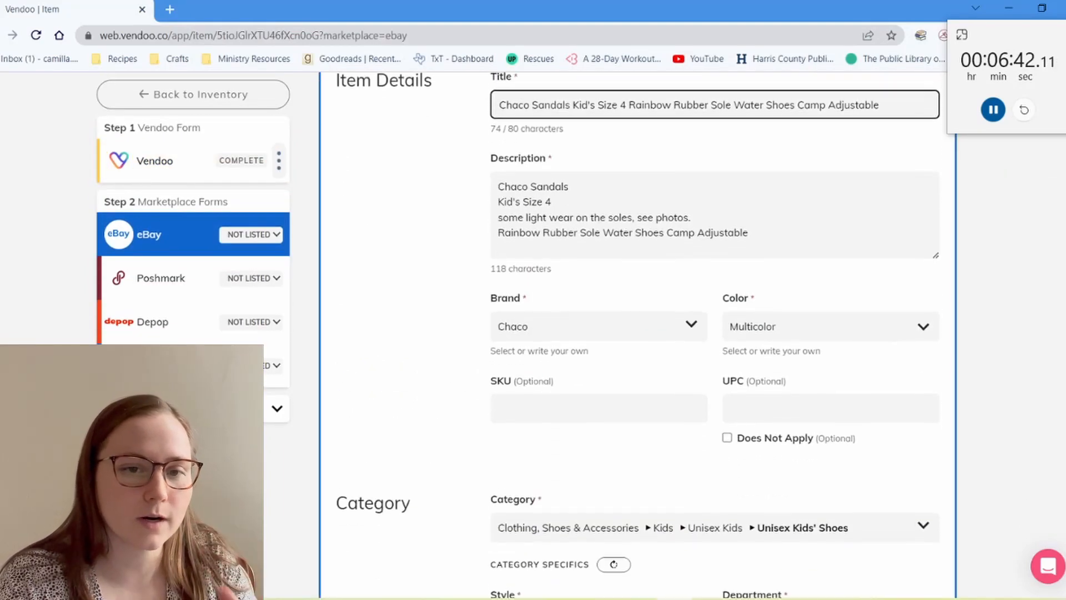
scroll(637, 336, "down", 3)
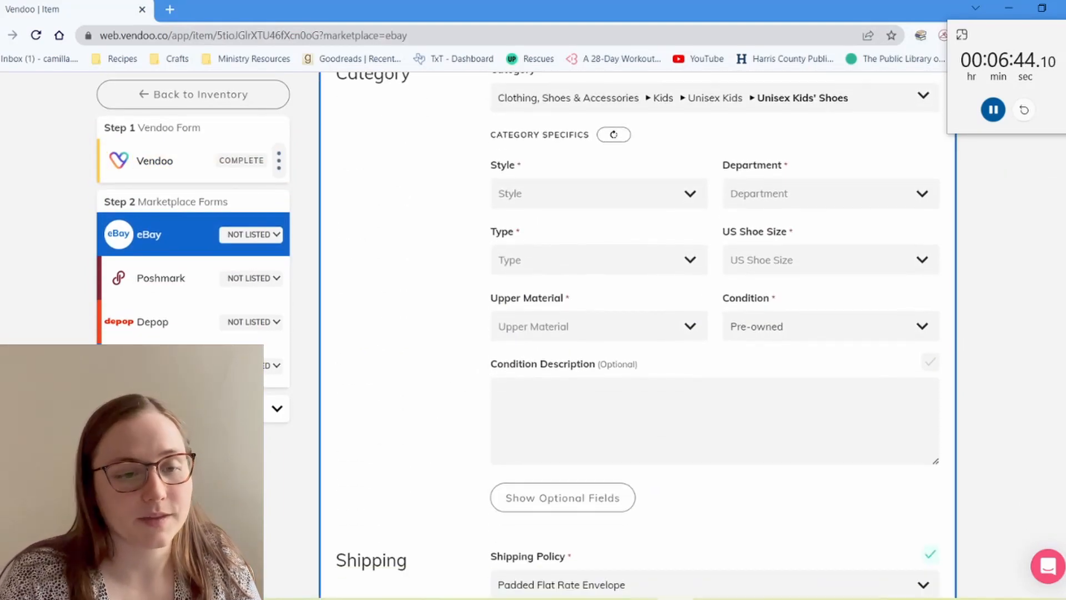
left_click(598, 194)
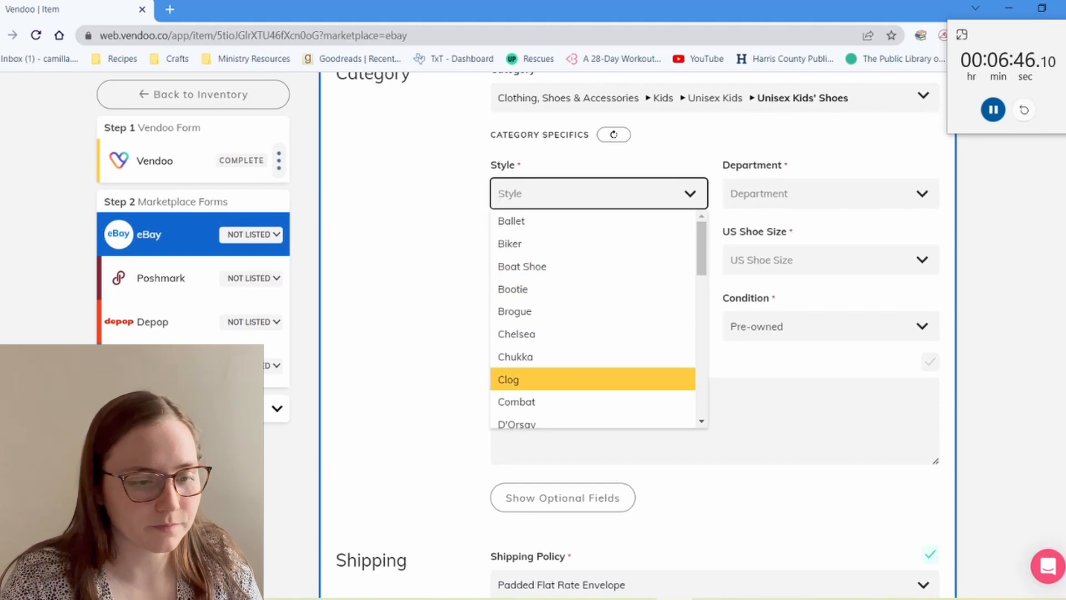
scroll(592, 373, "down", 5)
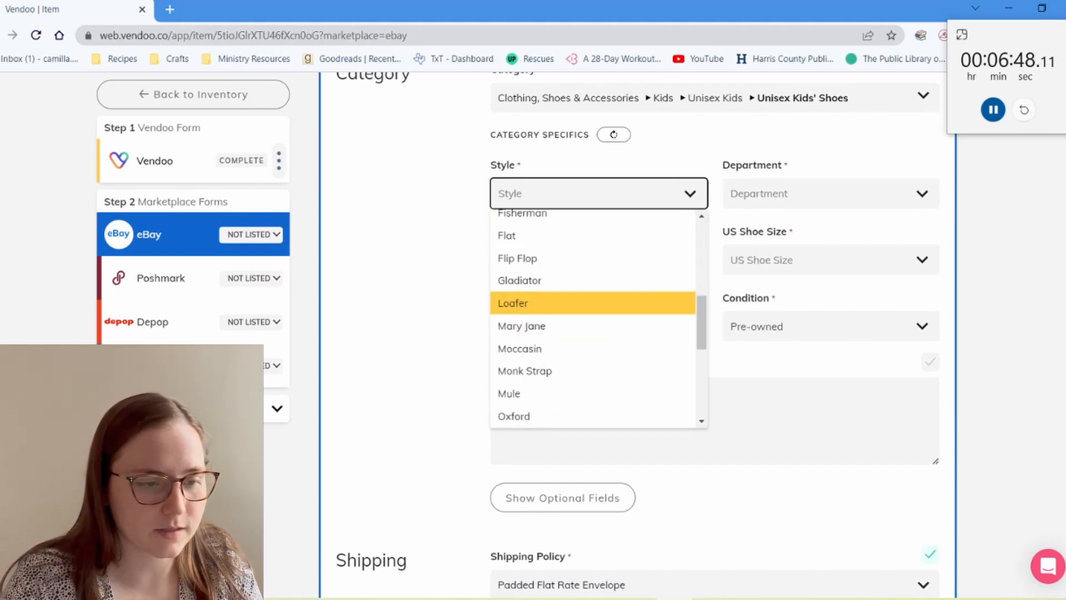
scroll(593, 344, "down", 4)
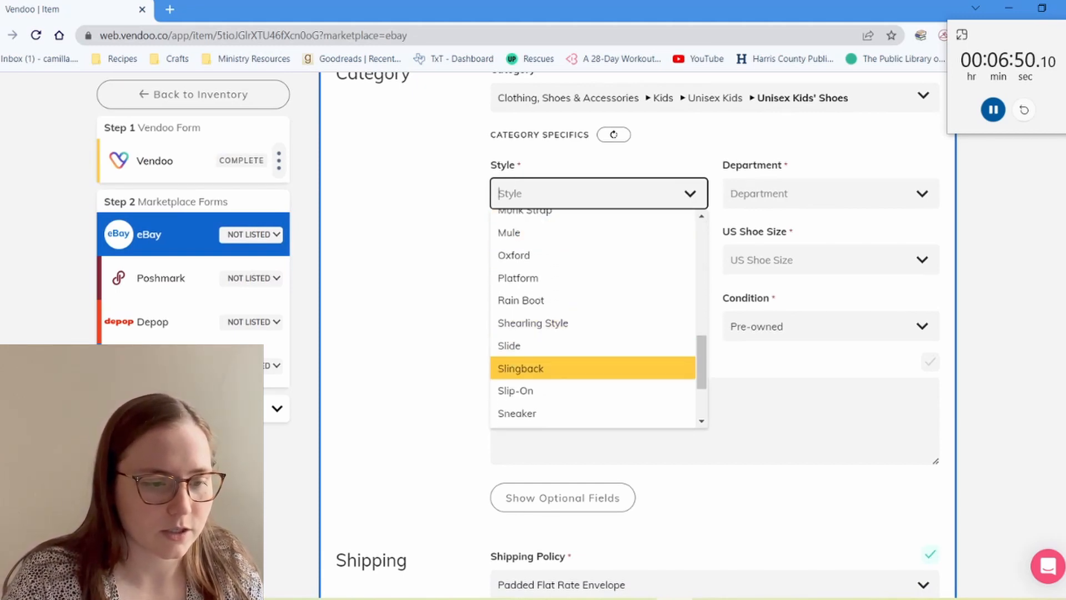
scroll(593, 369, "down", 3)
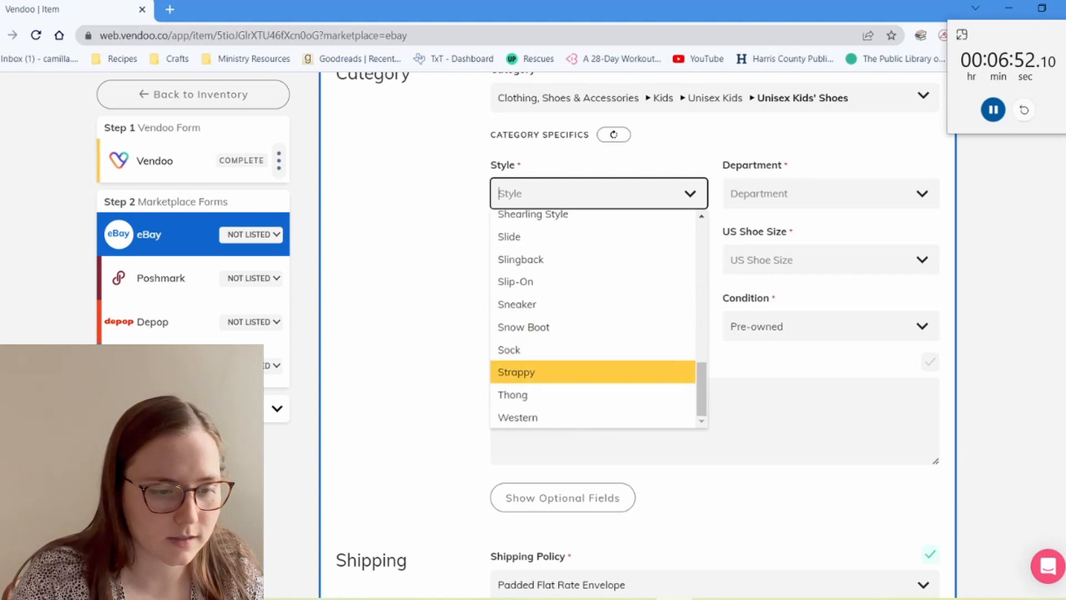
left_click(593, 373)
Set the eBay department to Unisex Kids, the type to Sandal and the US shoe size to 4.
scroll(716, 333, "up", 2)
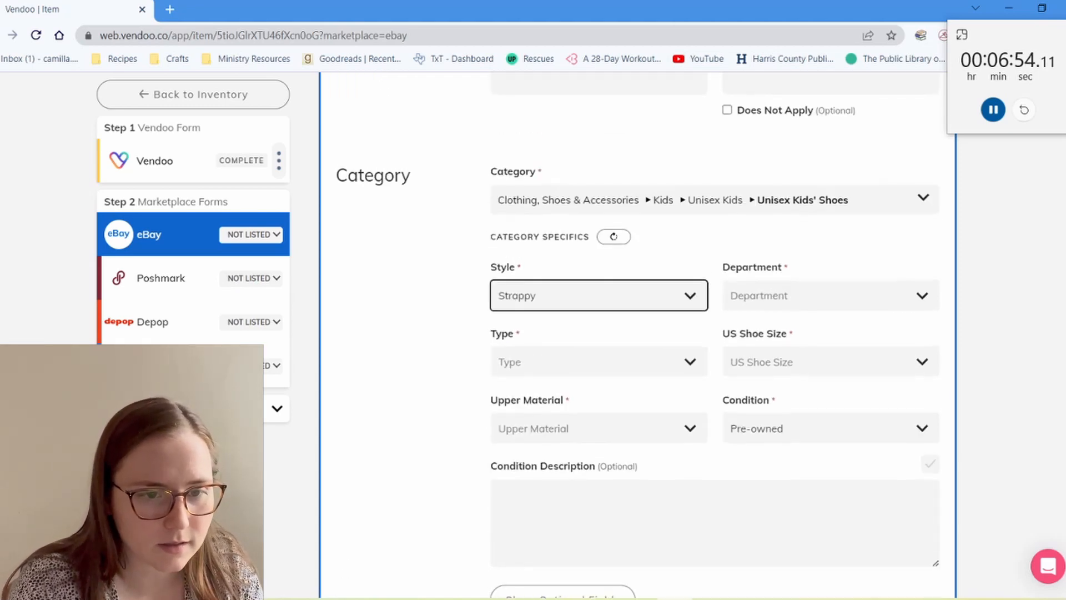
left_click(822, 295)
left_click(822, 323)
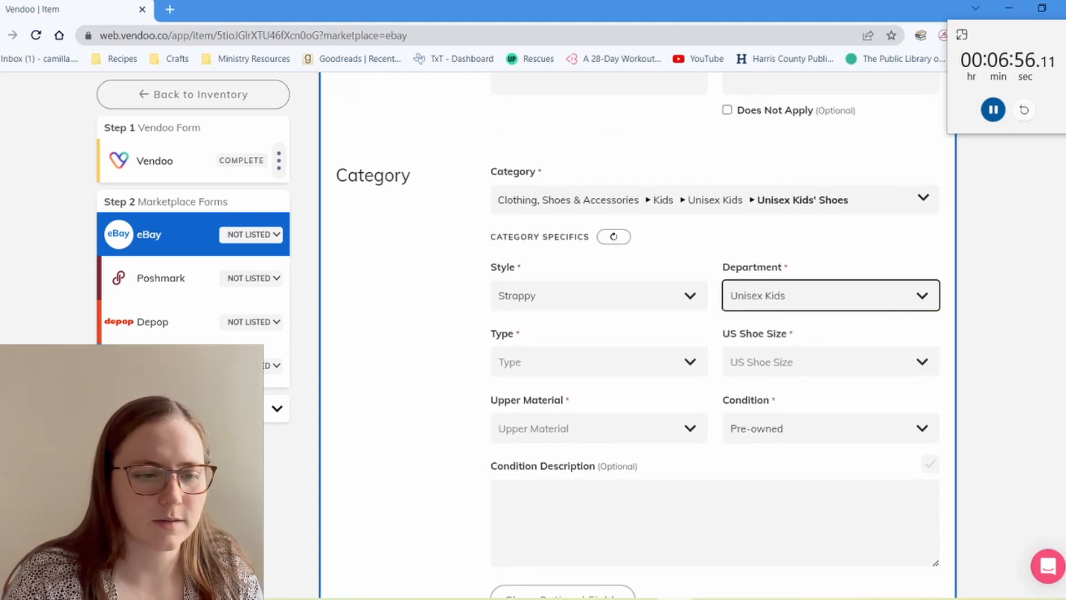
left_click(599, 362)
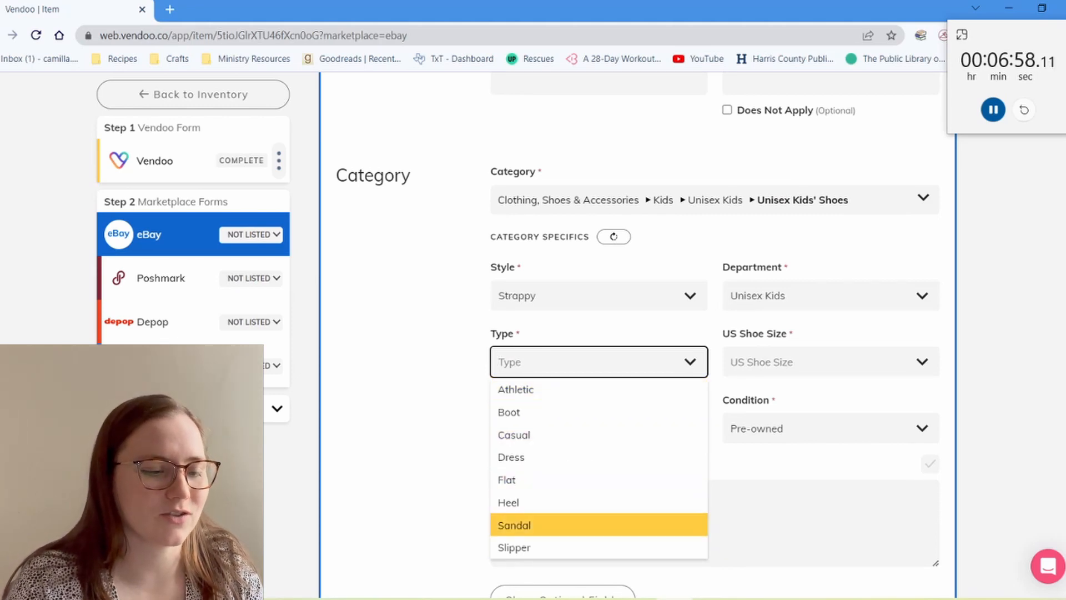
left_click(599, 525)
left_click(822, 362)
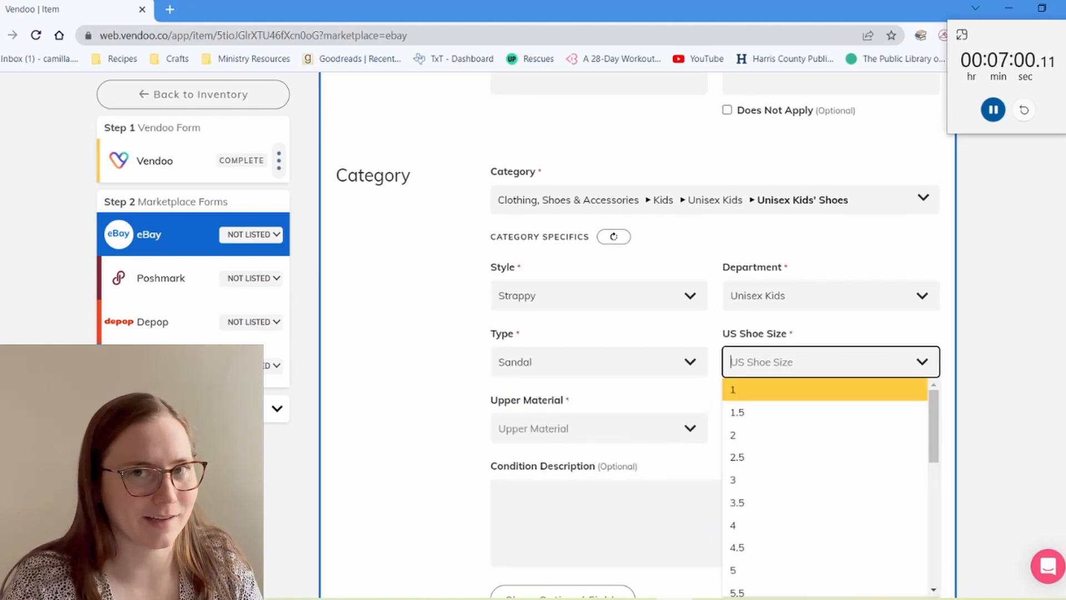
left_click(822, 524)
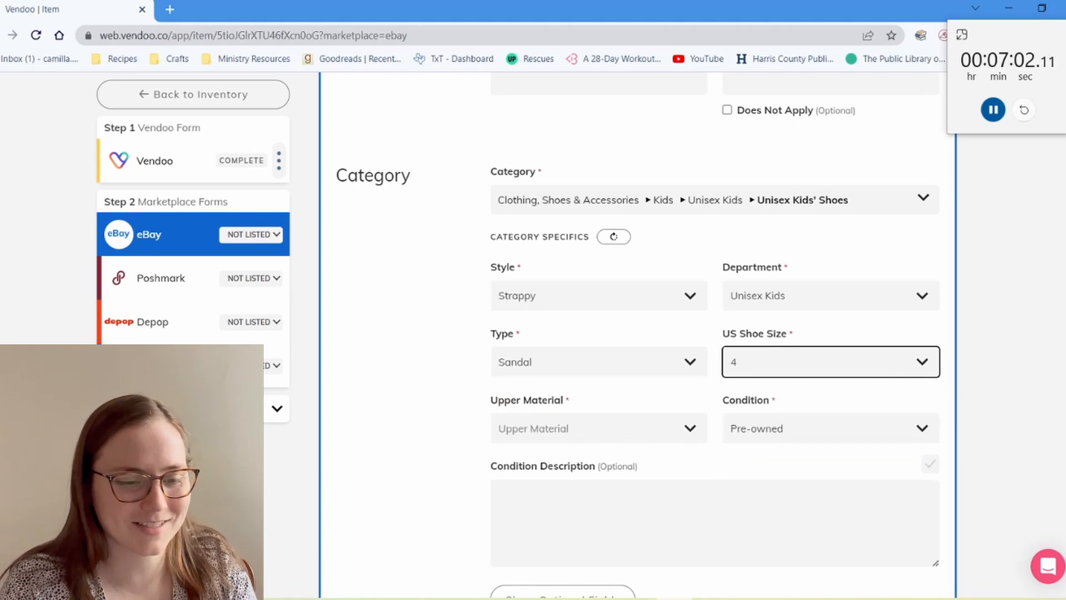
Set the upper material to Fabric.
left_click(599, 429)
type("fa")
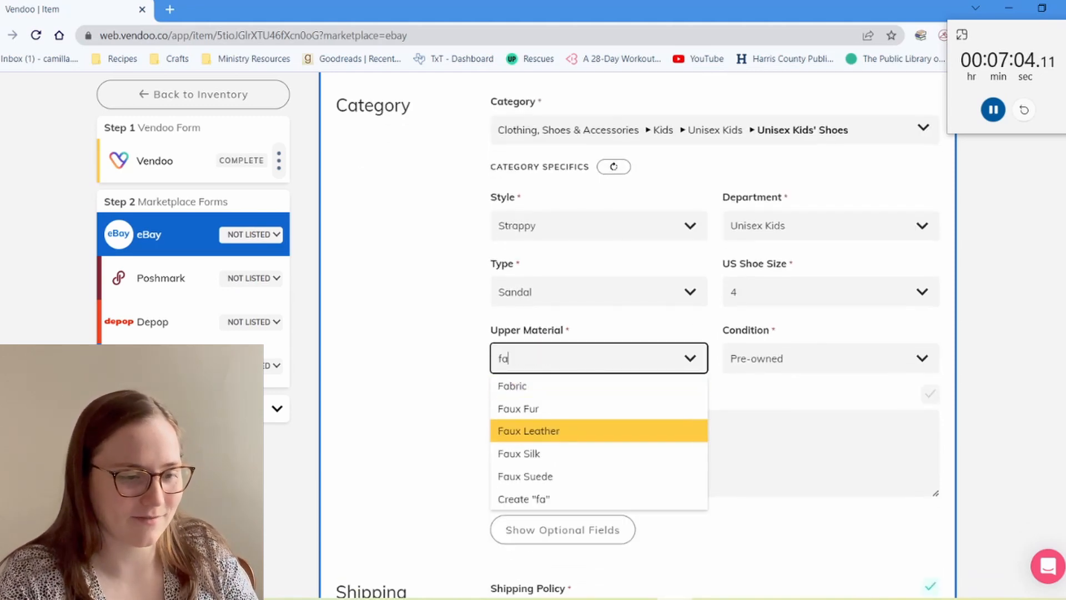
key("Up")
key("Up")
key("Return")
key("Tab")
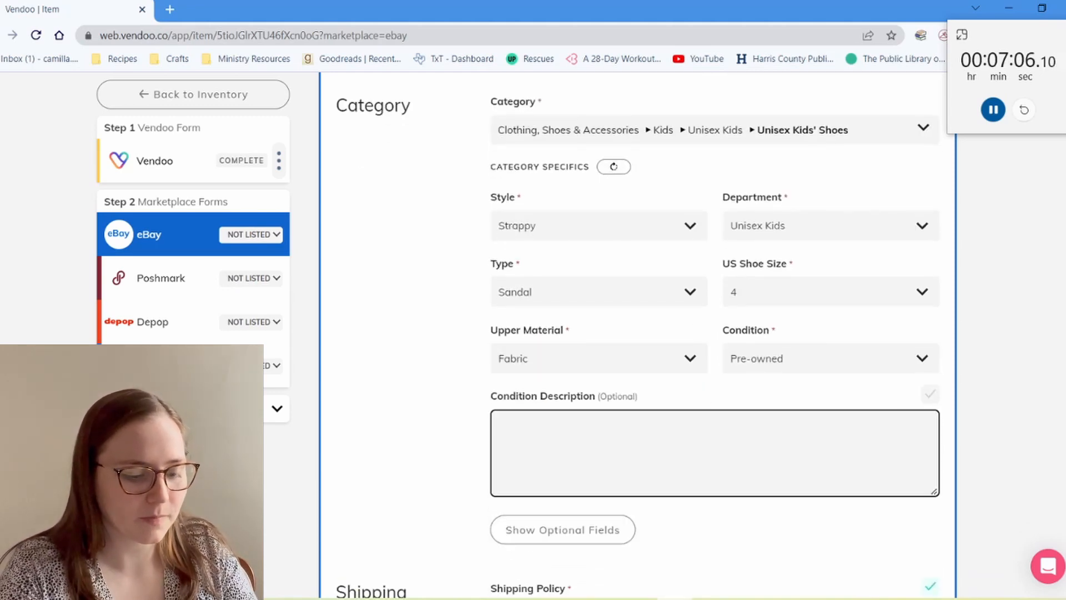
Copy "some light wear on the soles, see photos." from the item description into the eBay condition description.
scroll(695, 333, "up", 6)
left_click_drag(693, 198, 511, 198)
scroll(695, 333, "down", 8)
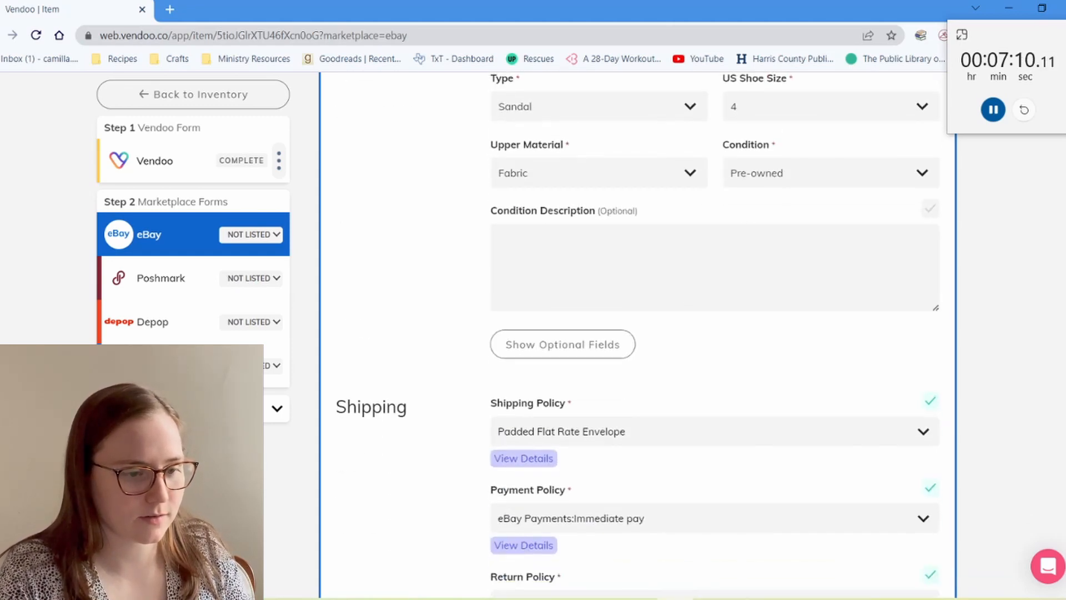
left_click(694, 267)
type("some light wear on the soles, see photos.")
List the kid's sandals on eBay with the shipping policies and pricing already filled in.
scroll(695, 333, "down", 3)
scroll(694, 334, "down", 1)
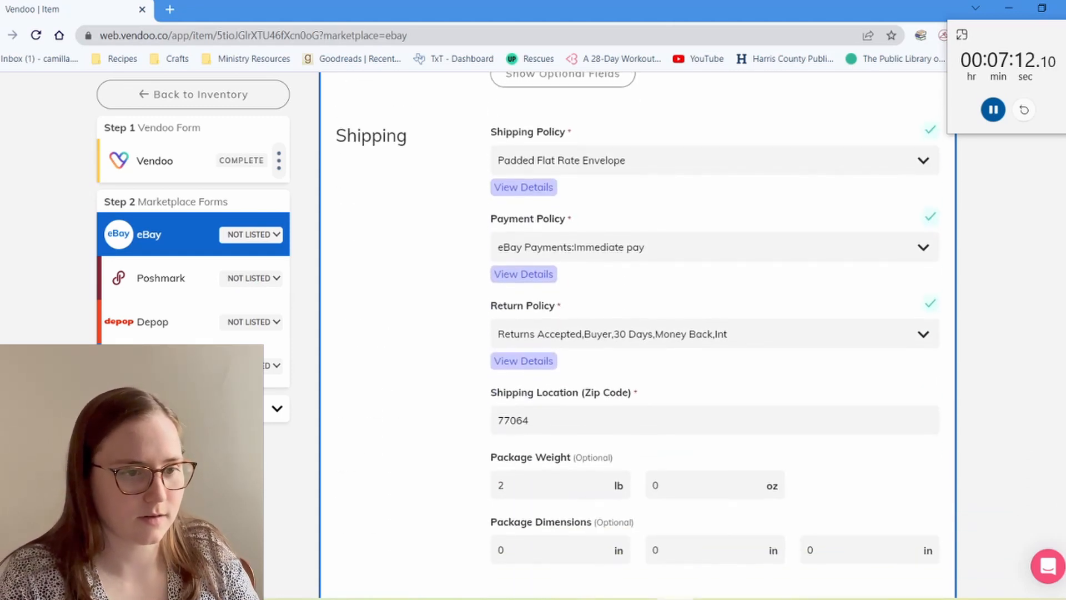
scroll(694, 333, "down", 1)
scroll(638, 333, "down", 10)
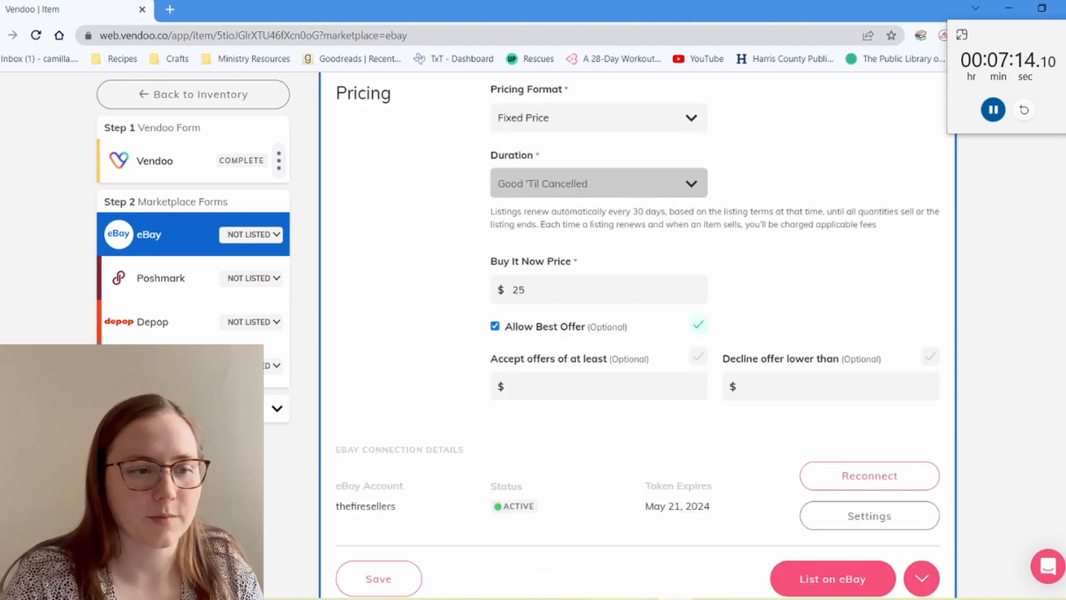
scroll(833, 358, "down", 1)
left_click(833, 359)
Open the Poshmark form and change the category to Sandals & Flip Flops under Kids' Shoes.
scroll(638, 334, "up", 1)
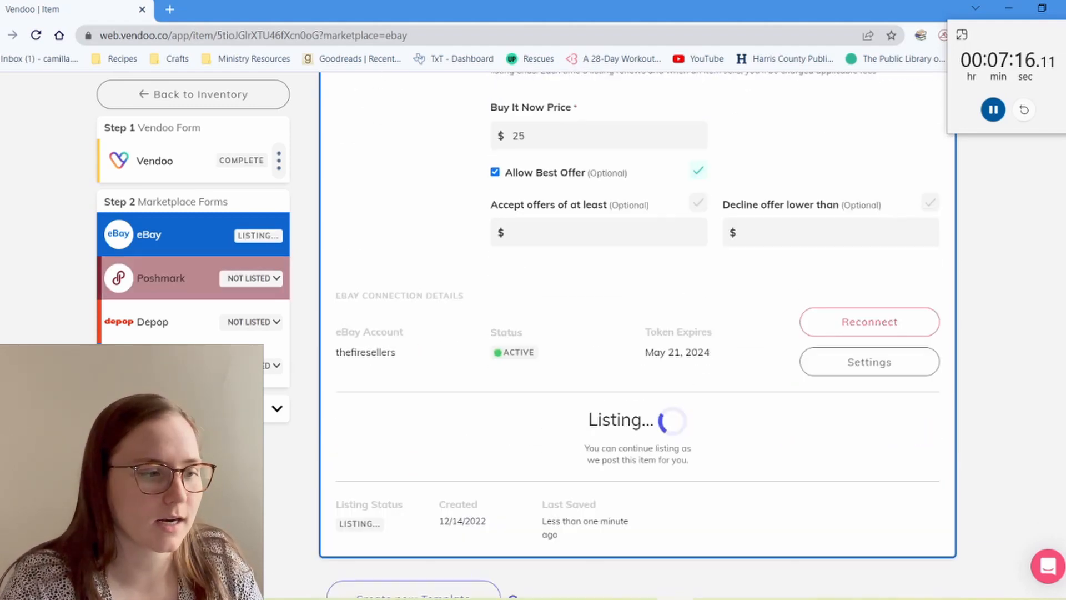
scroll(638, 333, "up", 9)
left_click(161, 278)
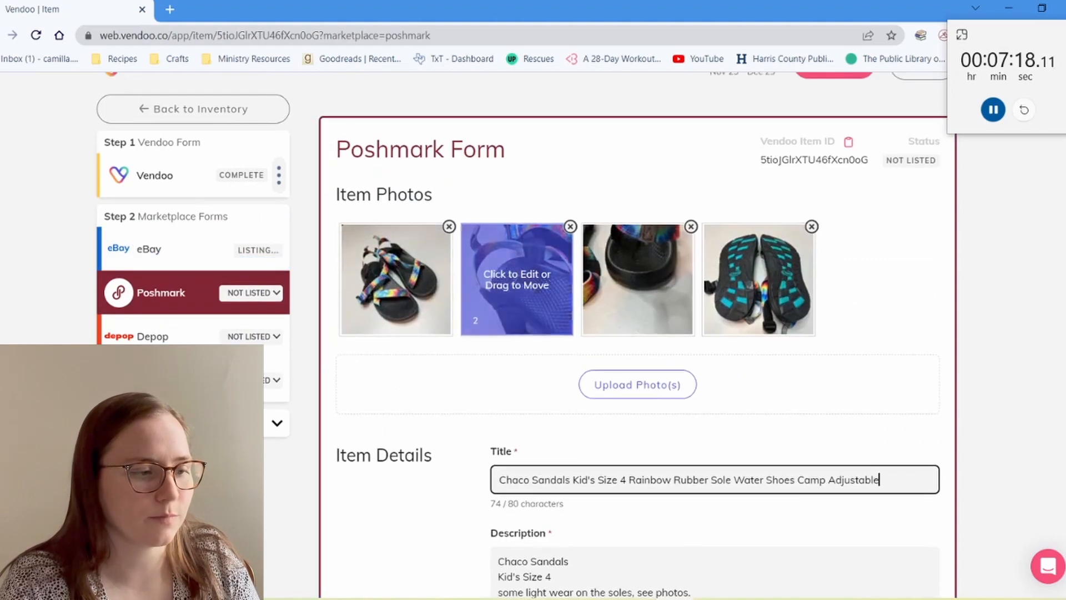
scroll(528, 278, "down", 13)
scroll(638, 267, "down", 1)
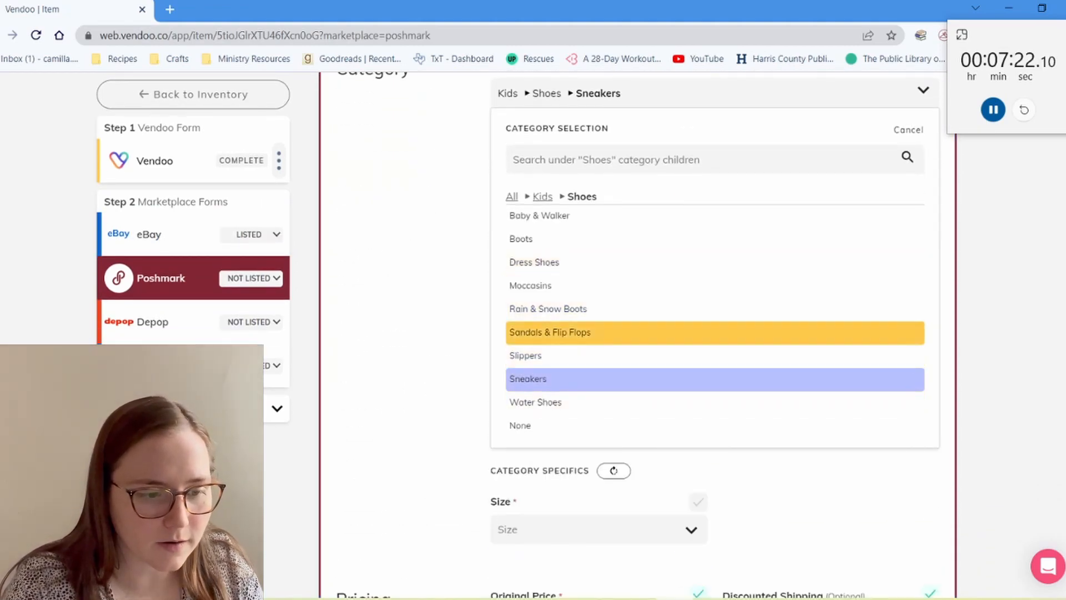
left_click(550, 332)
Set the Poshmark size to US Girls, 4 (Big Girl), and list the item on Poshmark.
left_click(589, 190)
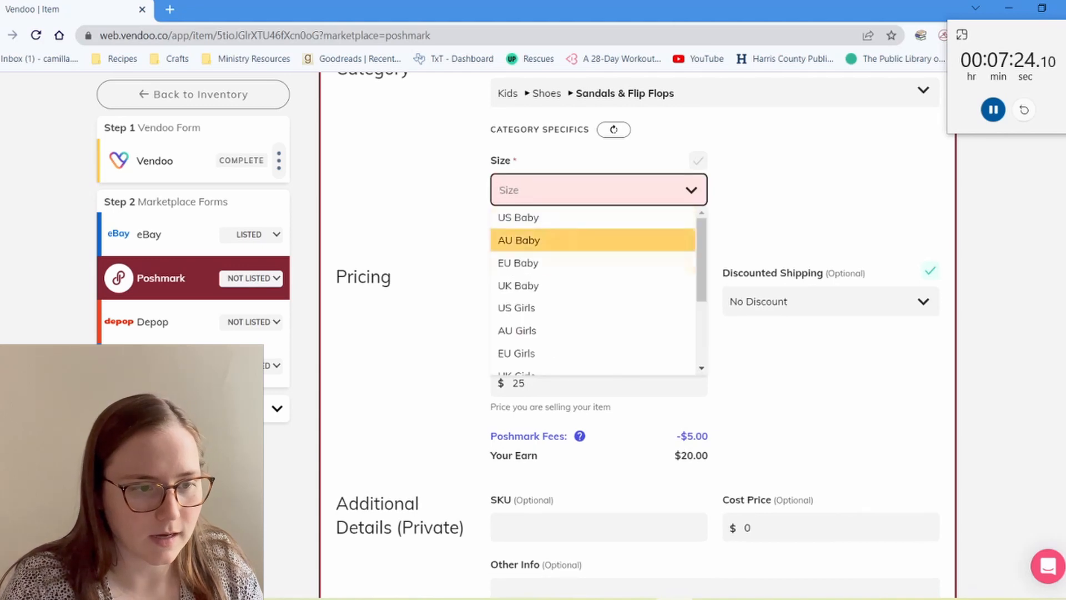
scroll(578, 354, "down", 2)
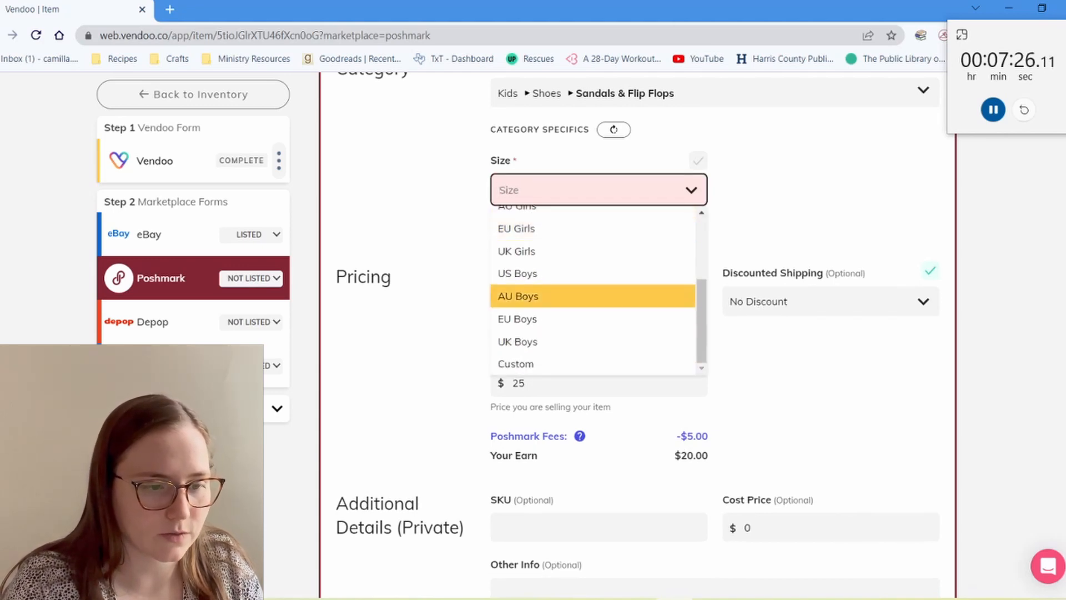
scroll(556, 274, "up", 1)
left_click(516, 251)
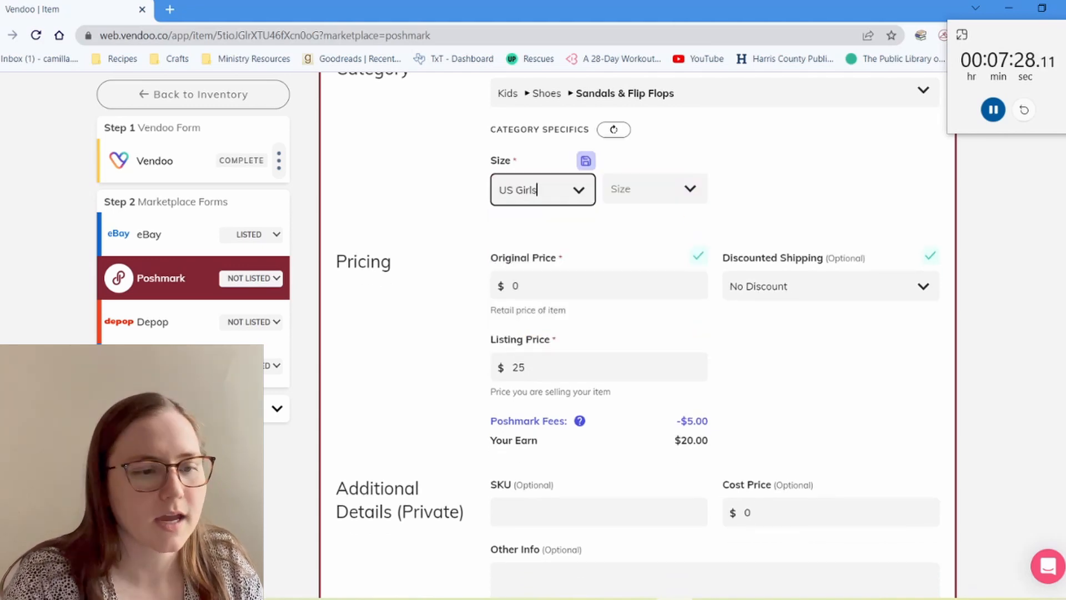
left_click(647, 189)
scroll(649, 333, "down", 5)
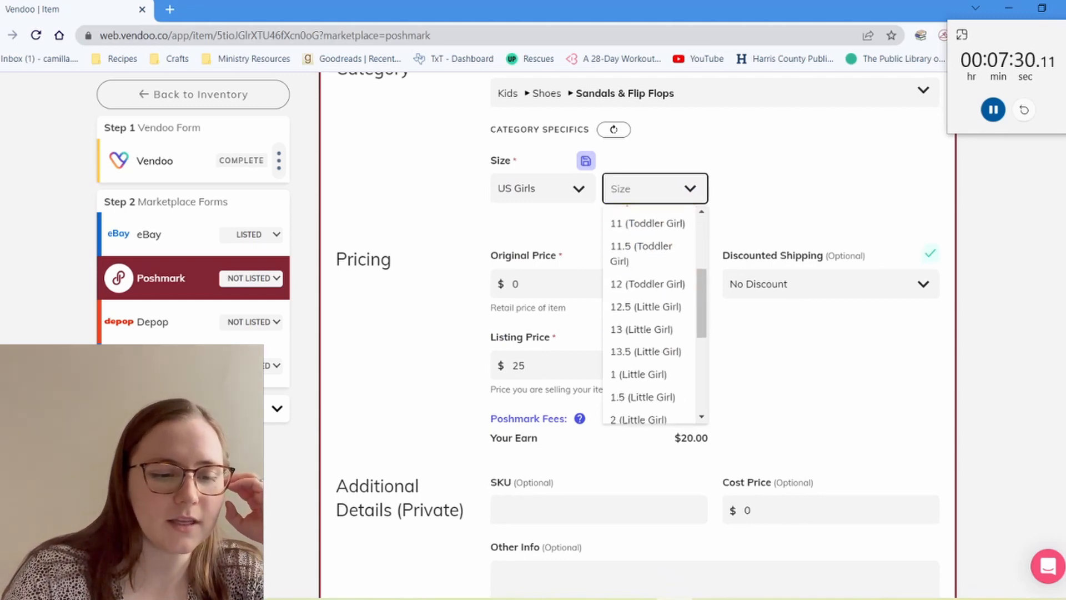
left_click(639, 348)
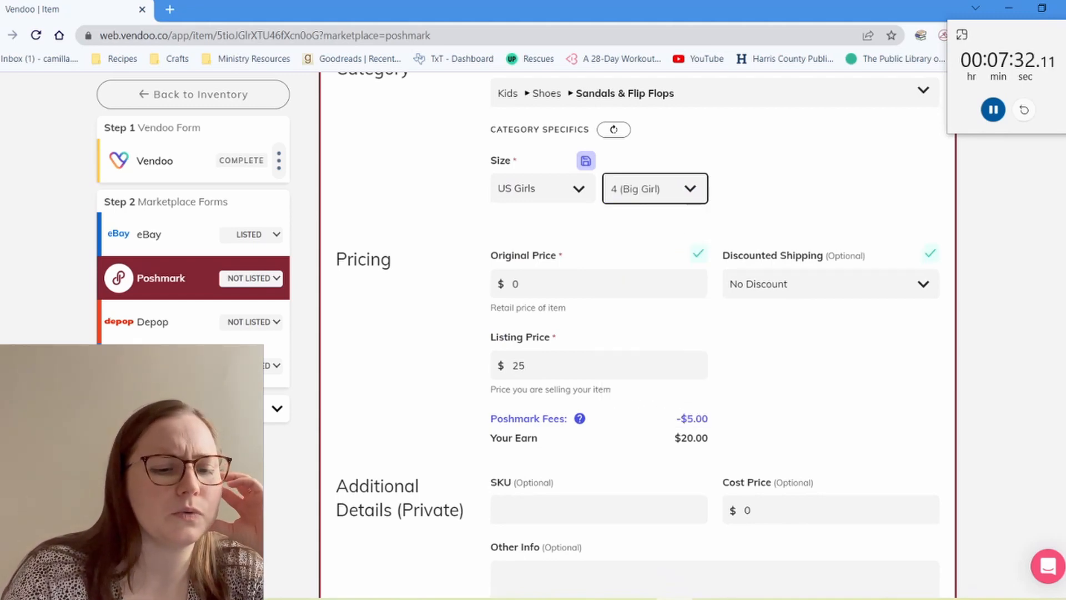
scroll(639, 333, "down", 8)
left_click(820, 396)
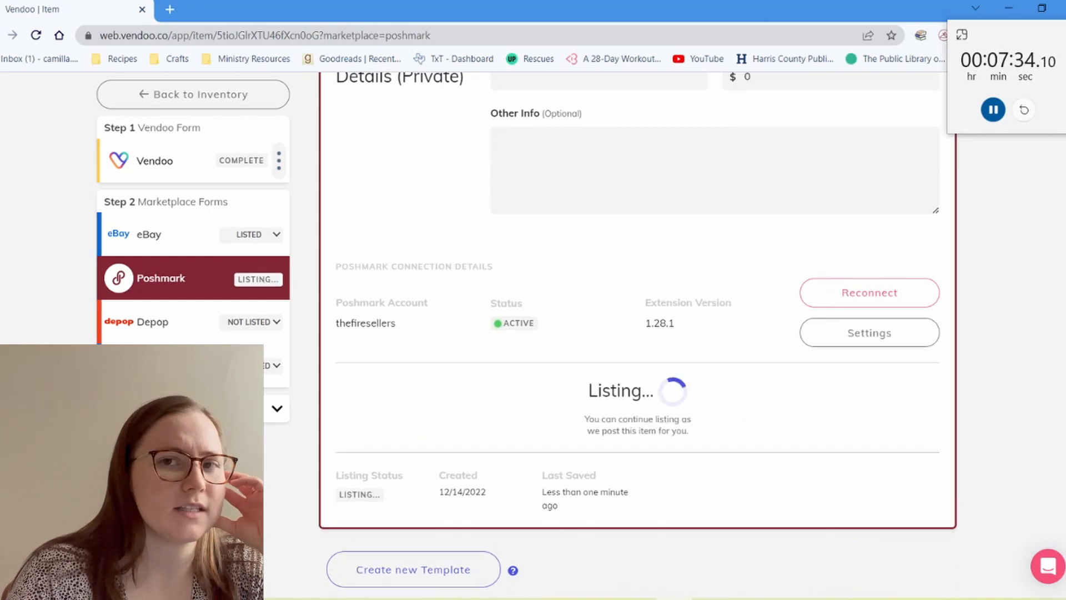
In the Facebook form, show the optional fields and set color Multi-Color, kids' shoe size 4 and shoe type Sandals.
left_click(161, 366)
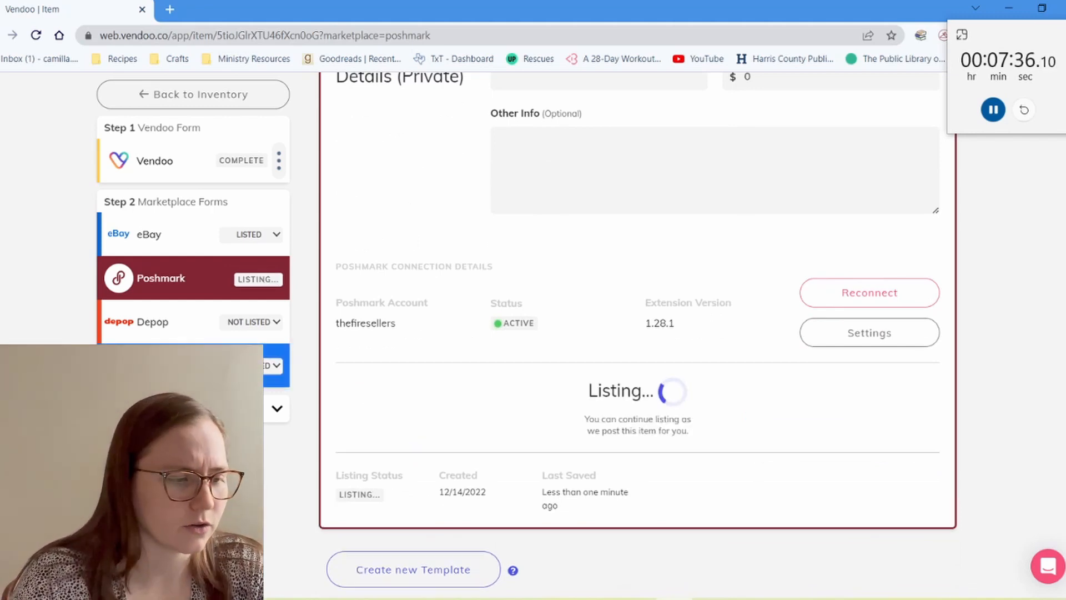
scroll(639, 333, "down", 15)
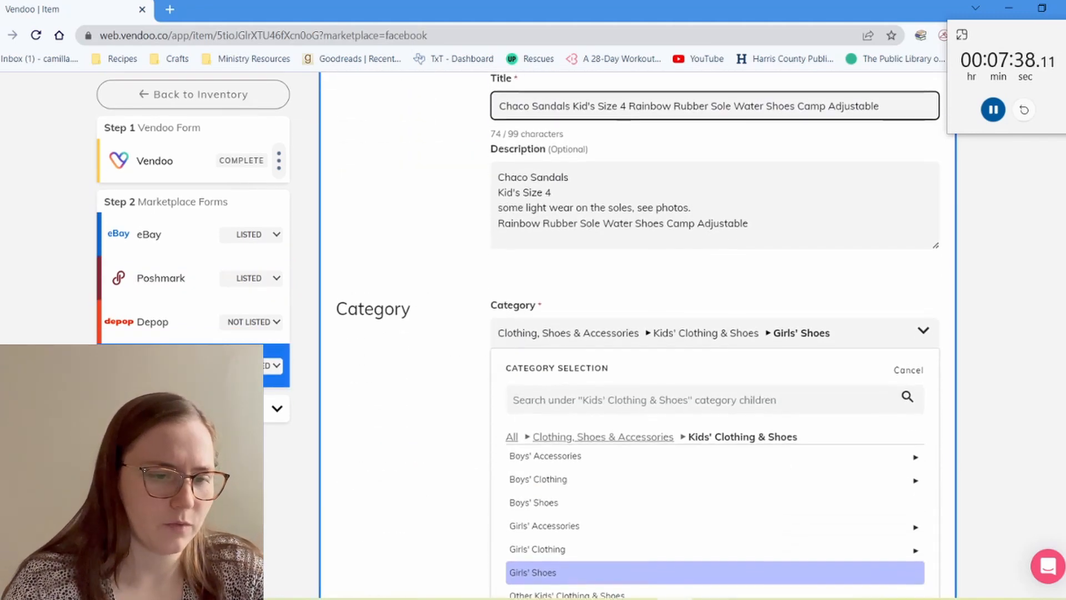
left_click(562, 263)
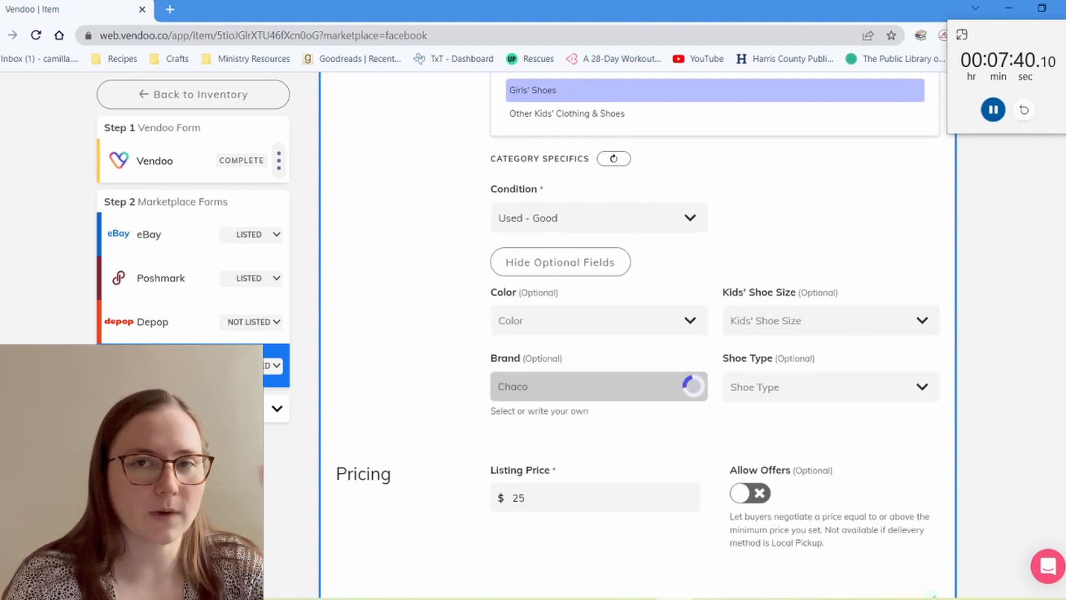
left_click(598, 321)
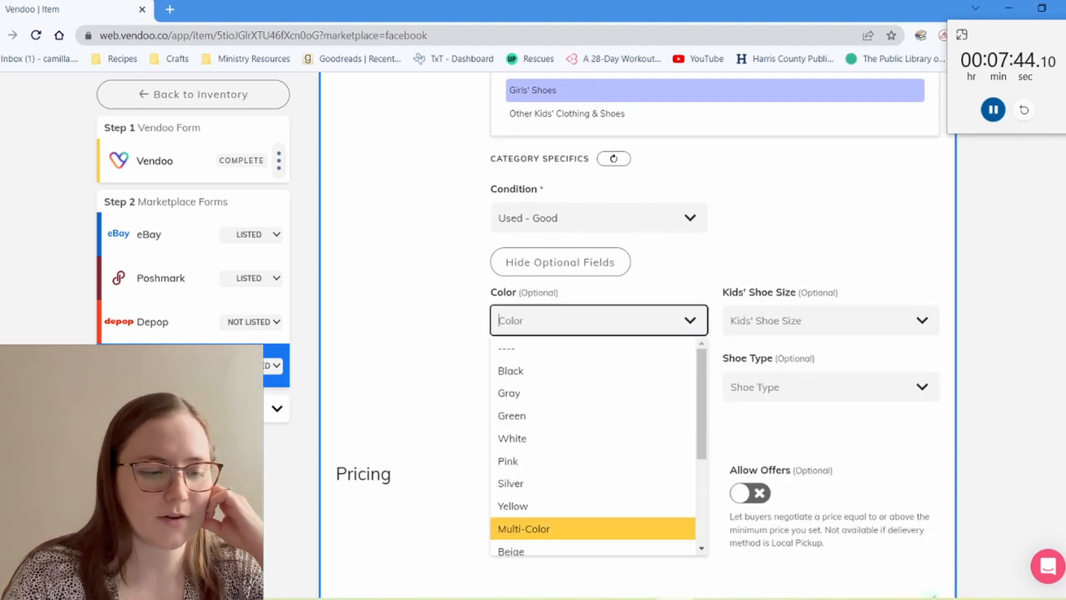
left_click(555, 529)
left_click(831, 320)
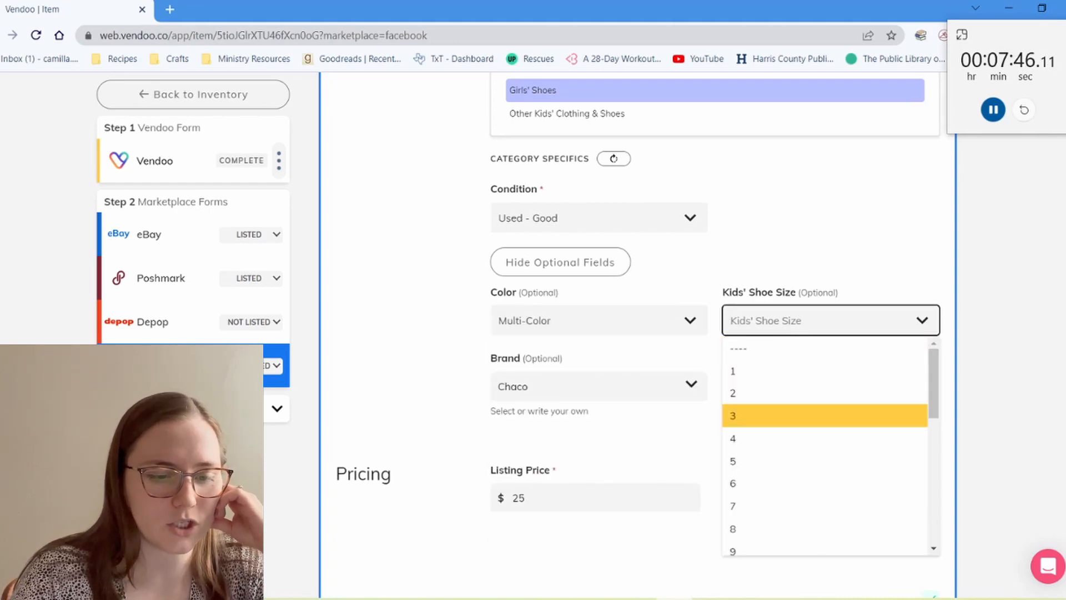
left_click(809, 438)
left_click(831, 387)
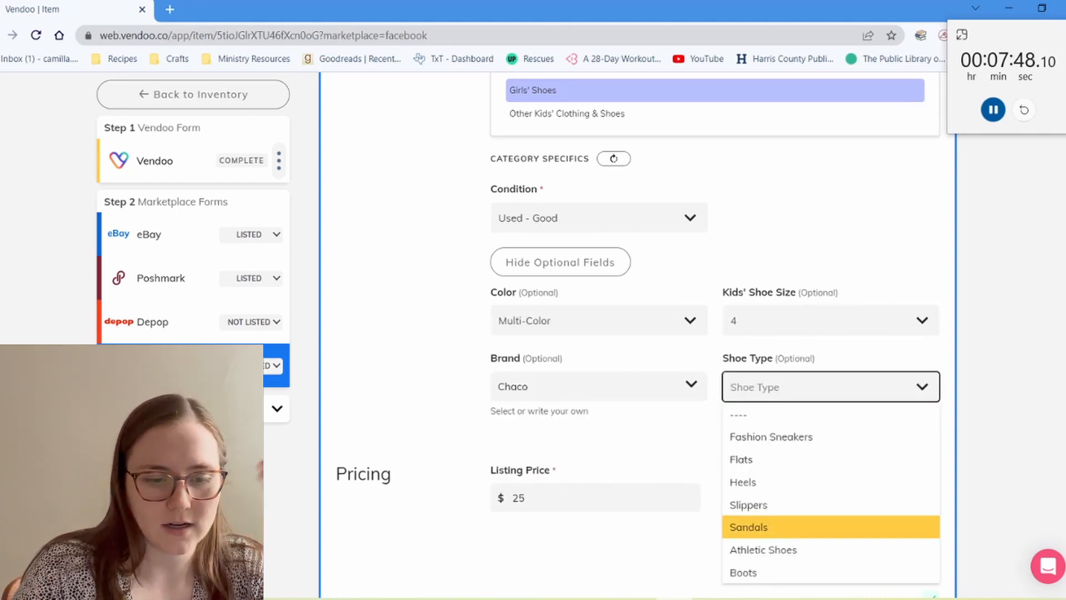
key("Return")
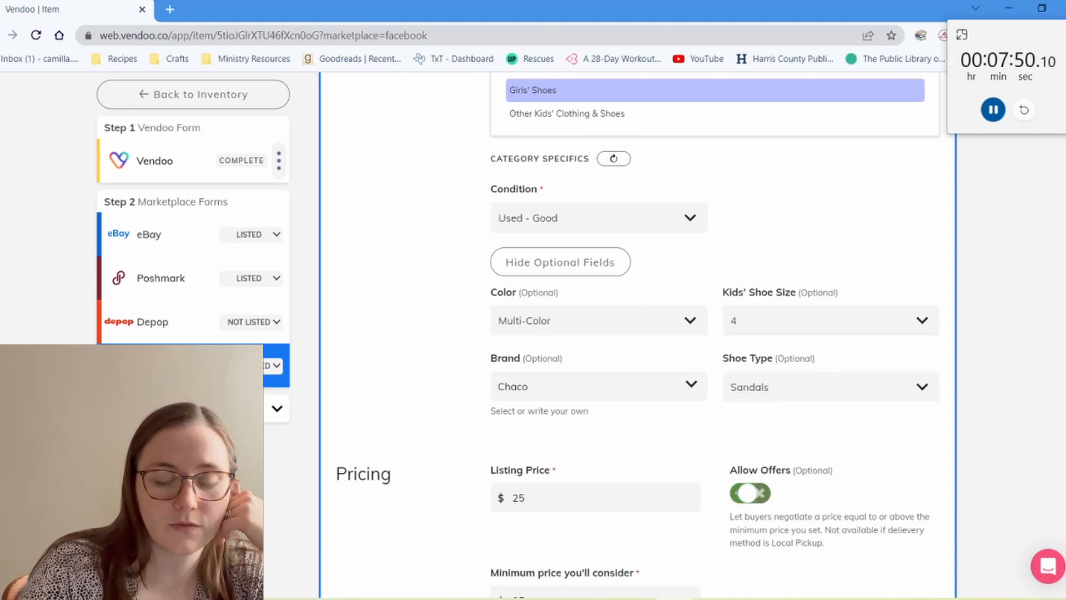
Allow offers on the Facebook listing with a minimum price of $15.
scroll(639, 333, "down", 4)
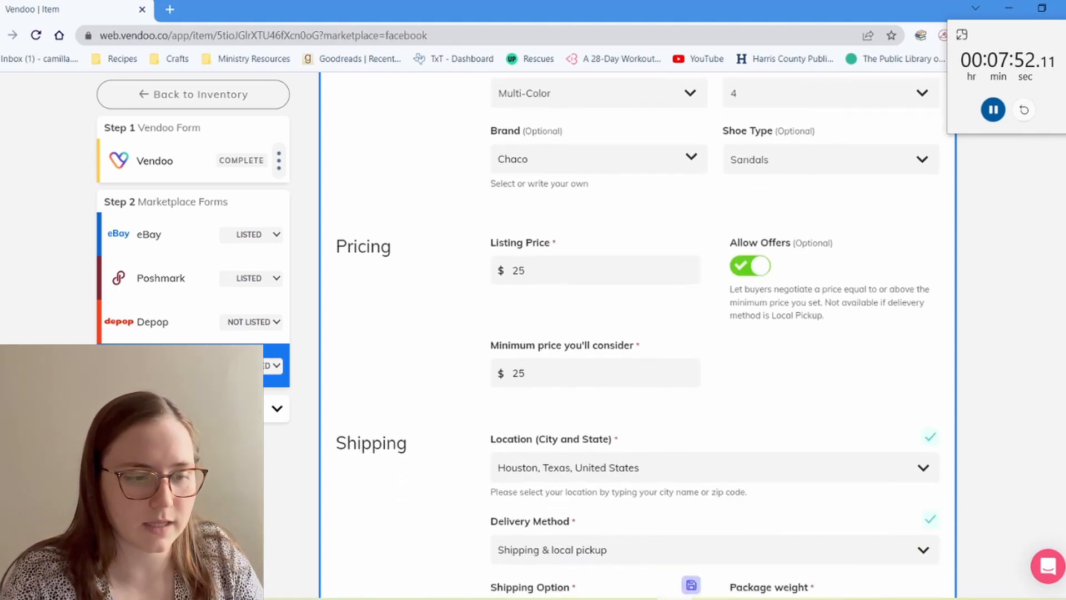
key("Tab")
type("5")
Set Facebook shipping to use your own shipping label at a $9 rate, and list the item on Facebook.
scroll(639, 334, "down", 5)
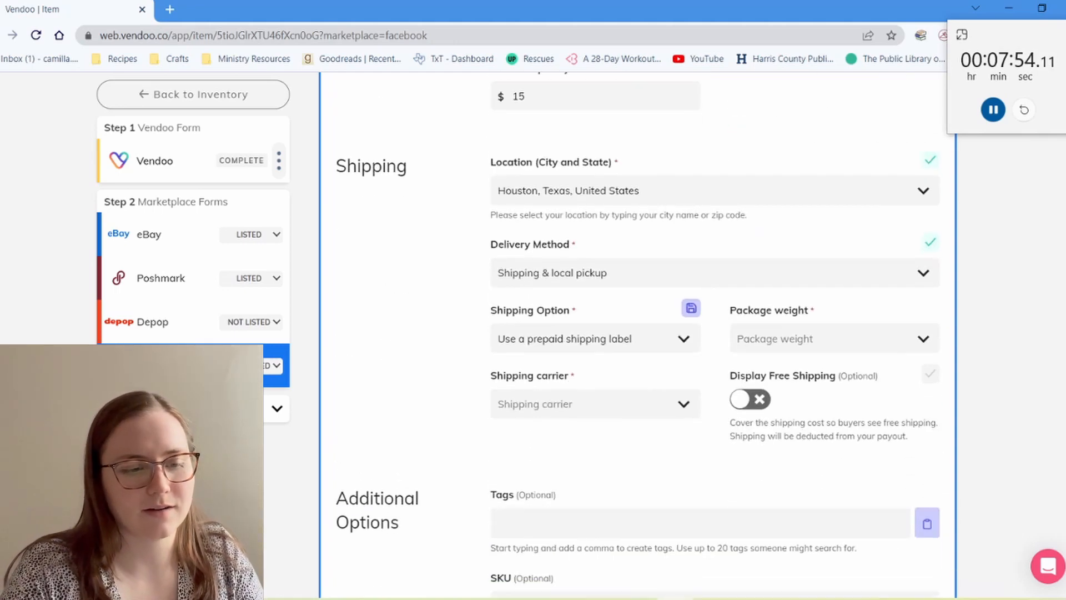
left_click(595, 339)
left_click(589, 378)
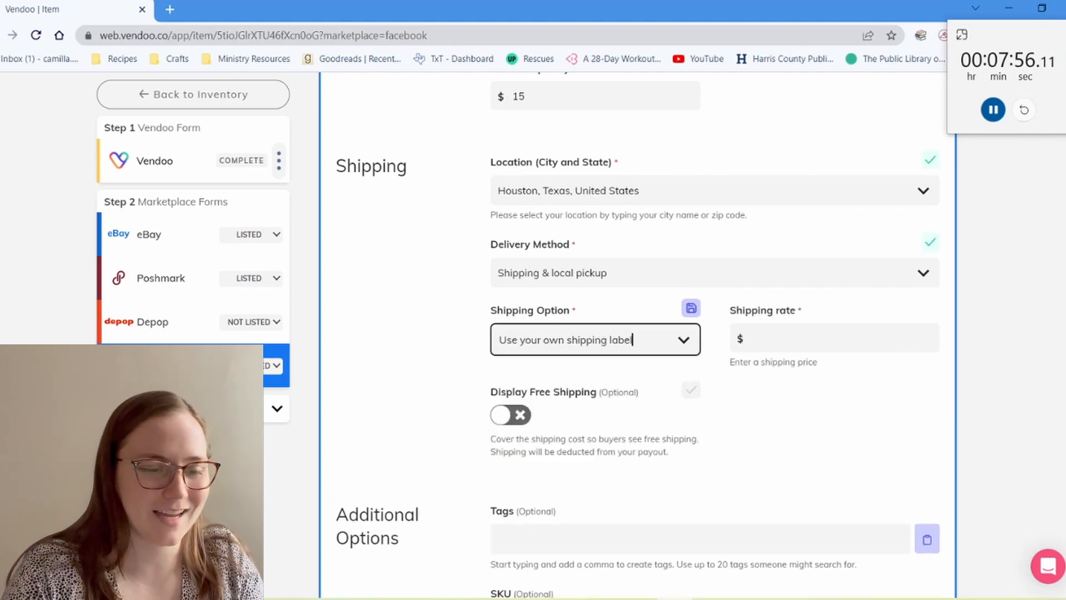
left_click(834, 338)
type("9")
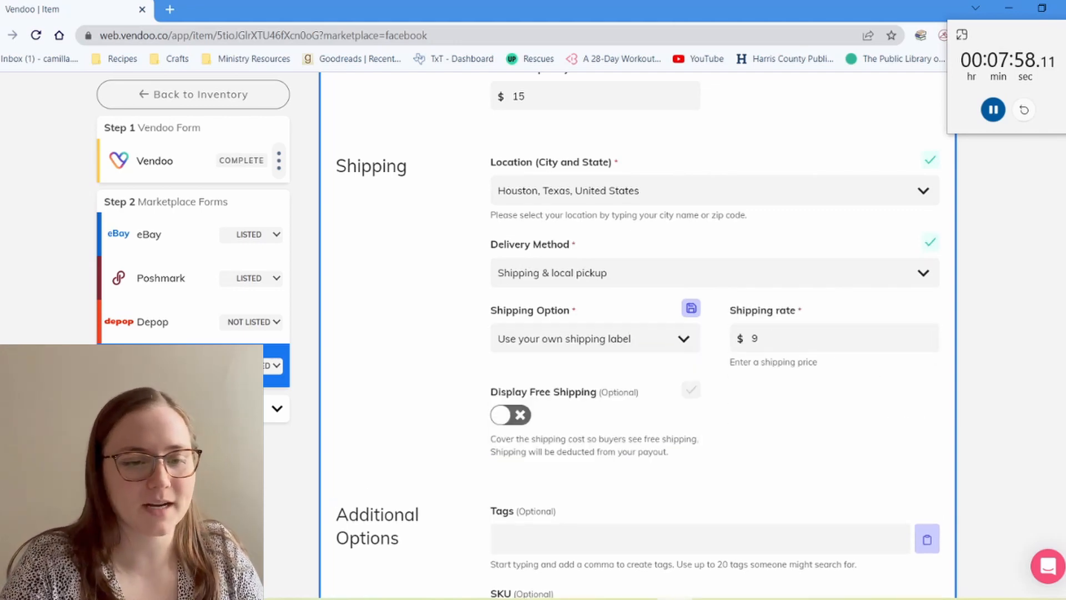
scroll(638, 333, "down", 10)
left_click(821, 346)
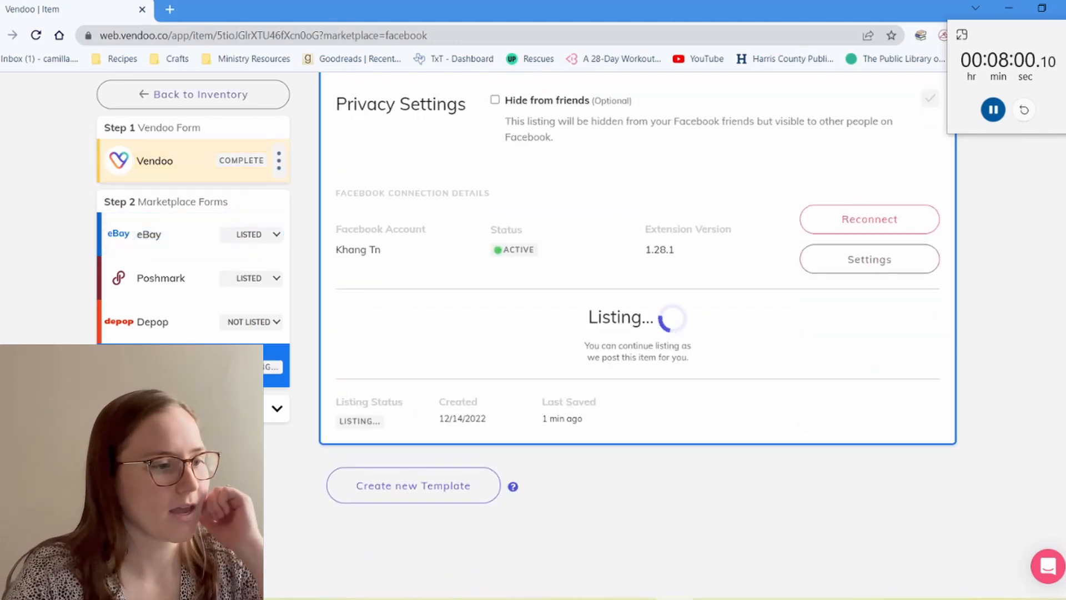
Return to the inventory and open the untitled draft item for the black flats with the round logo.
left_click(194, 94)
scroll(556, 276, "down", 6)
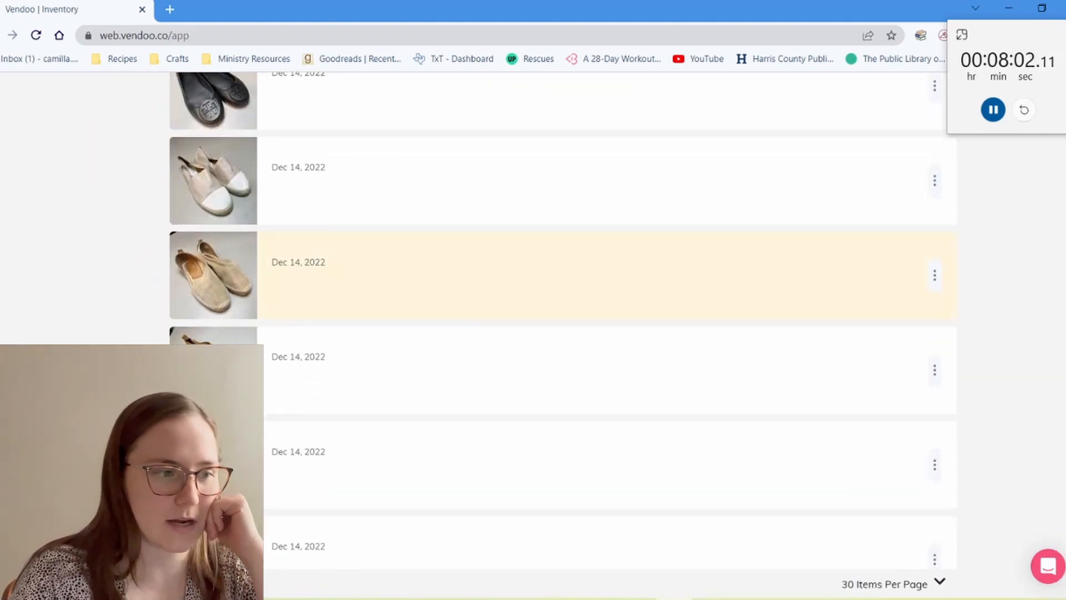
scroll(555, 276, "up", 4)
left_click(384, 340)
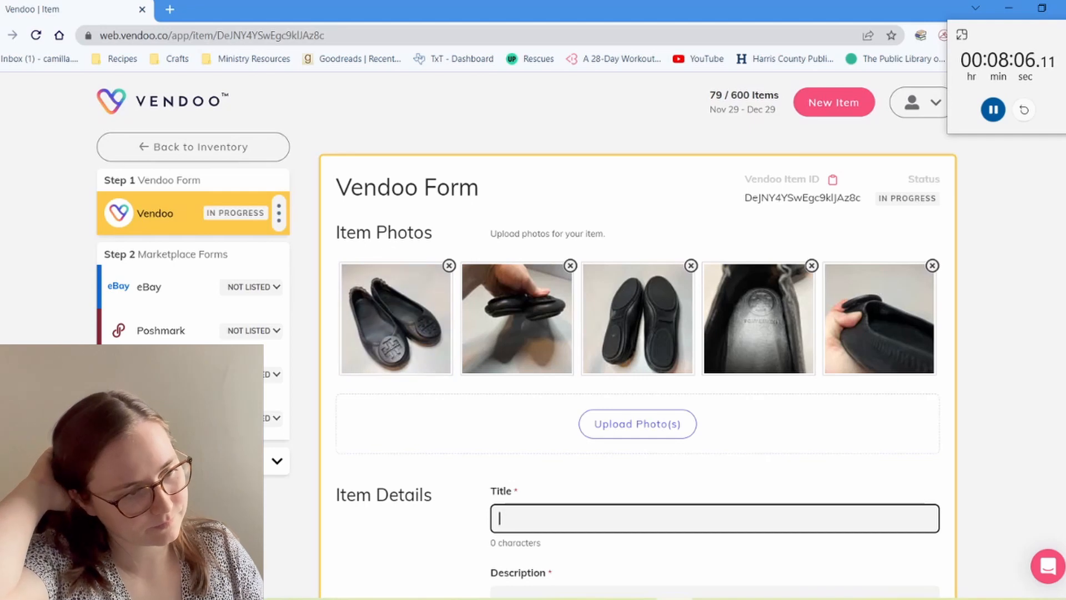
Enter "Tory Burch Flats" as the beginning of the item's title.
type("To")
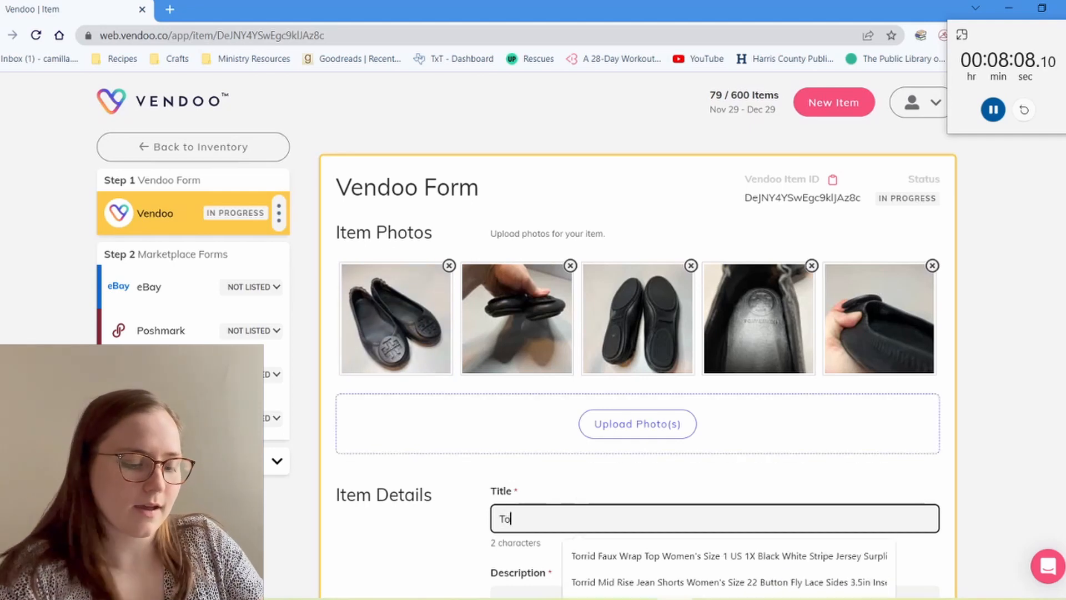
type("ry Burch Flats")
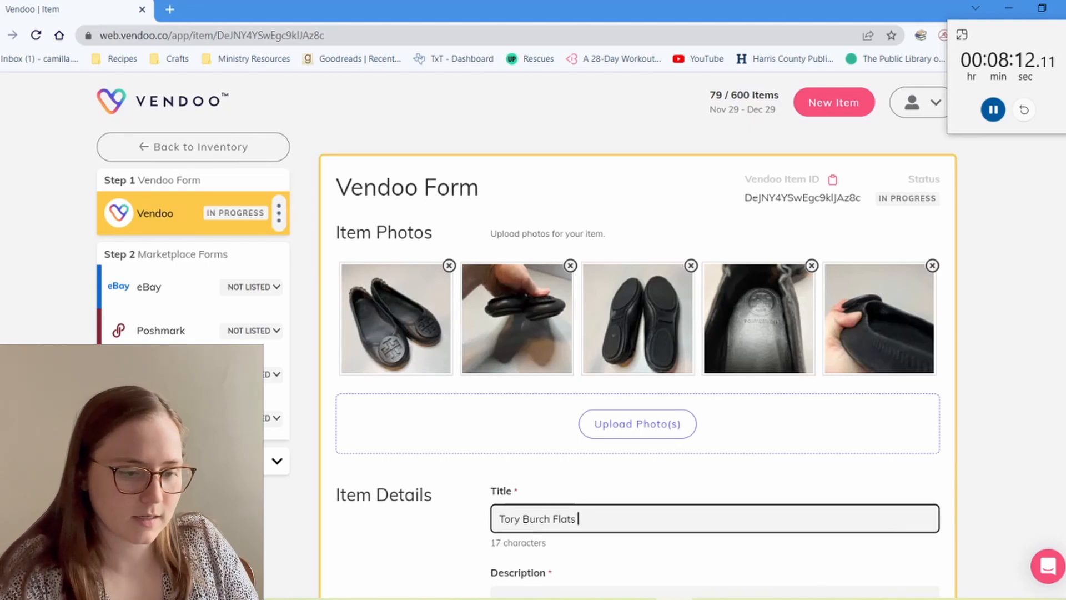
scroll(637, 333, "down", 1)
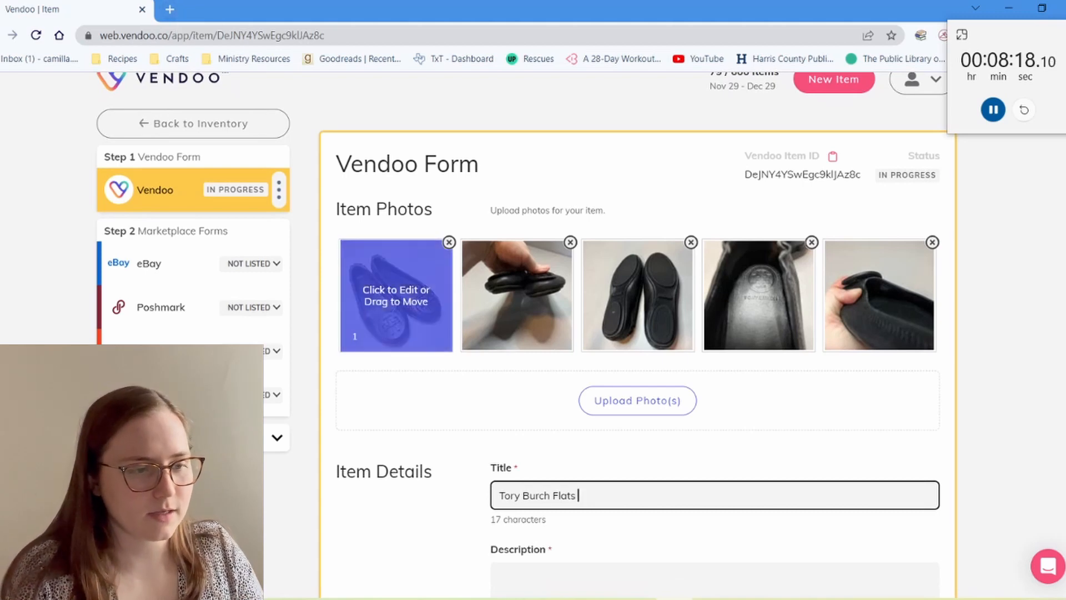
Search Google in a new tab for "tory burch flats elastic back" and examine the shopping results for the shoe's model name.
left_click(170, 10)
type("to")
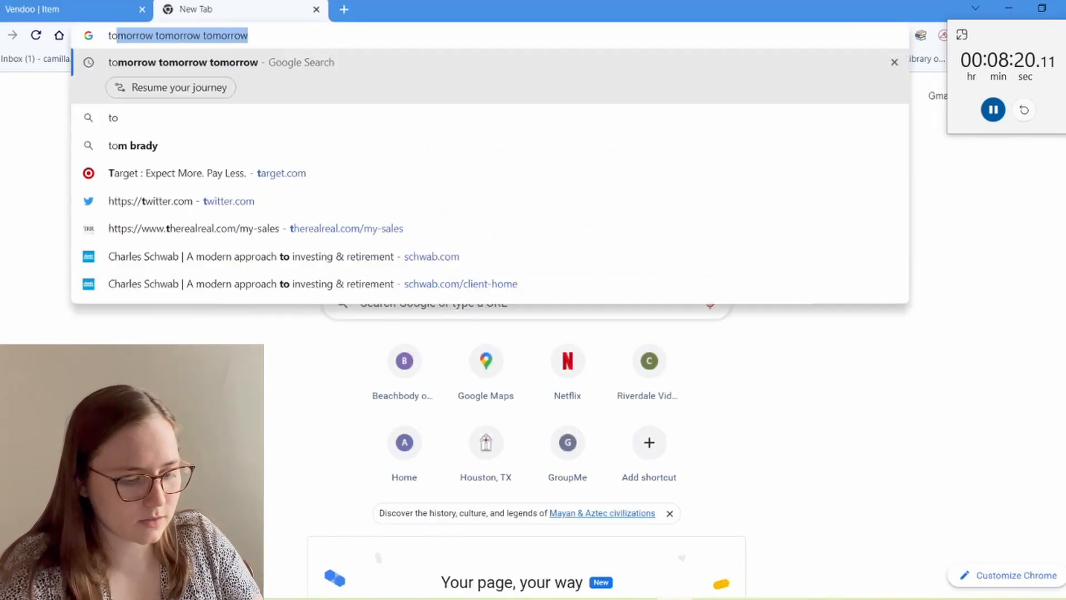
type("ry burch flats")
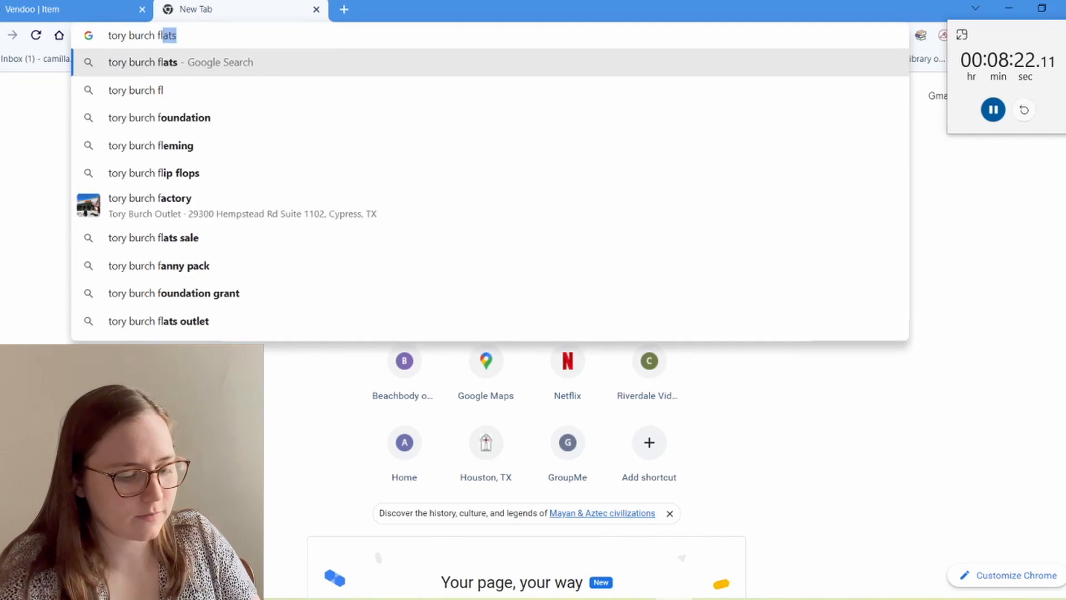
type(" elastic back")
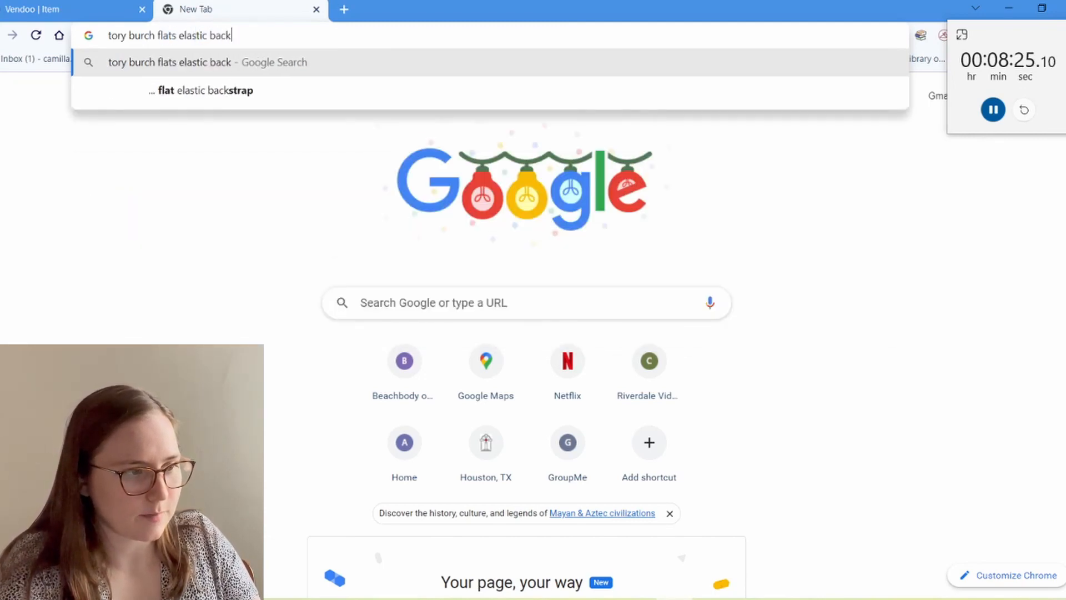
key("Return")
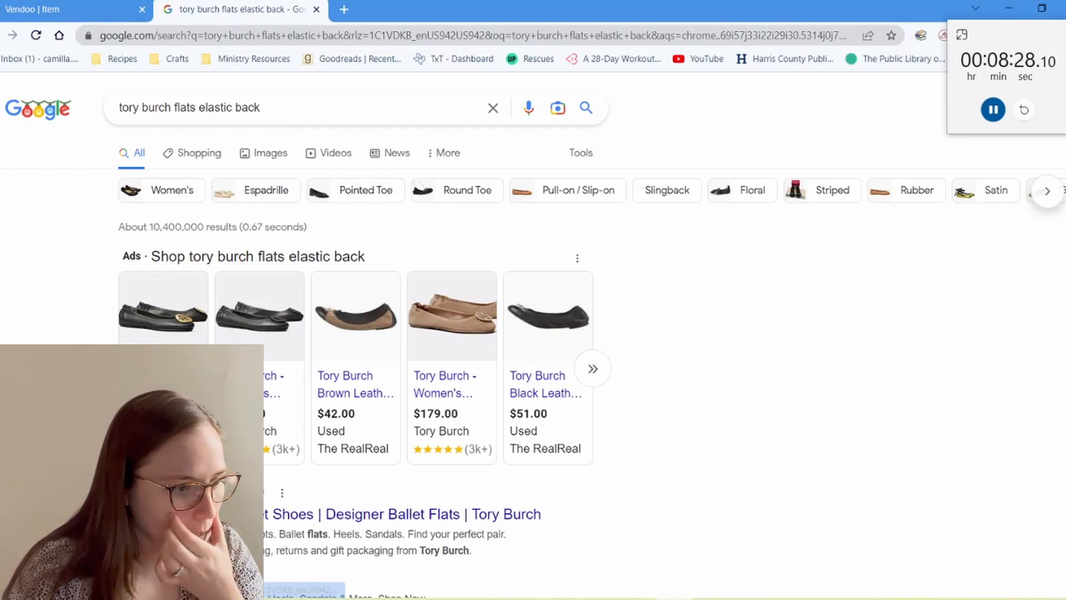
mouse_move(242, 397)
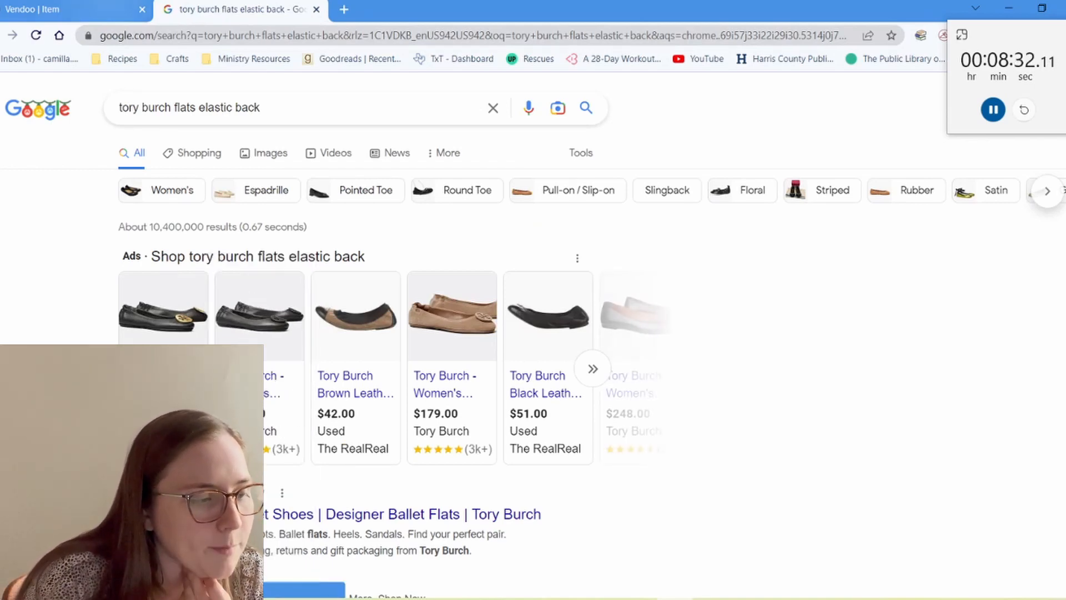
Return to the Vendoo item and extend the title to "Tory Burch Minnie Flats Women's Size".
left_click(67, 9)
left_click(550, 495)
type("Minnie Flats")
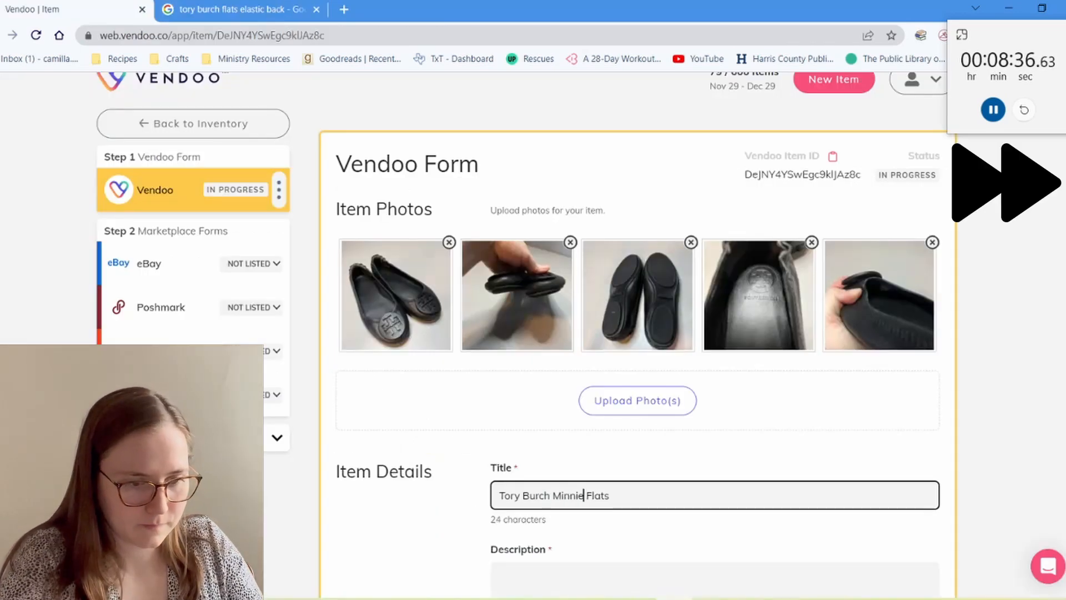
key("Tab")
left_click(613, 495)
type("women's Size")
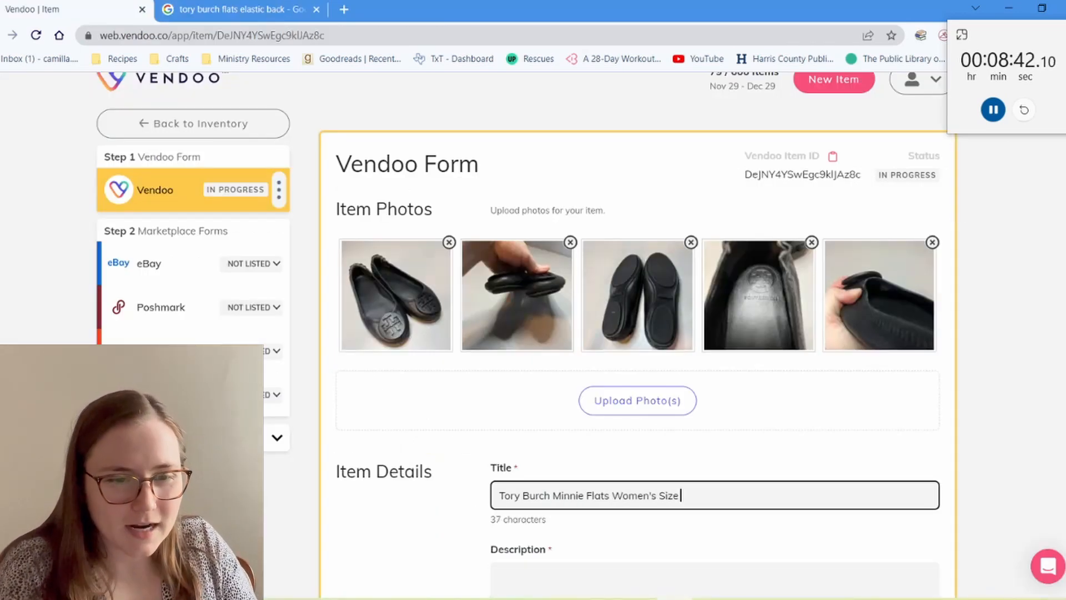
Enlarge the last item photo to look for the shoe size, and open the CMKT Business Accounting spreadsheet in the Google search tab.
left_click(879, 294)
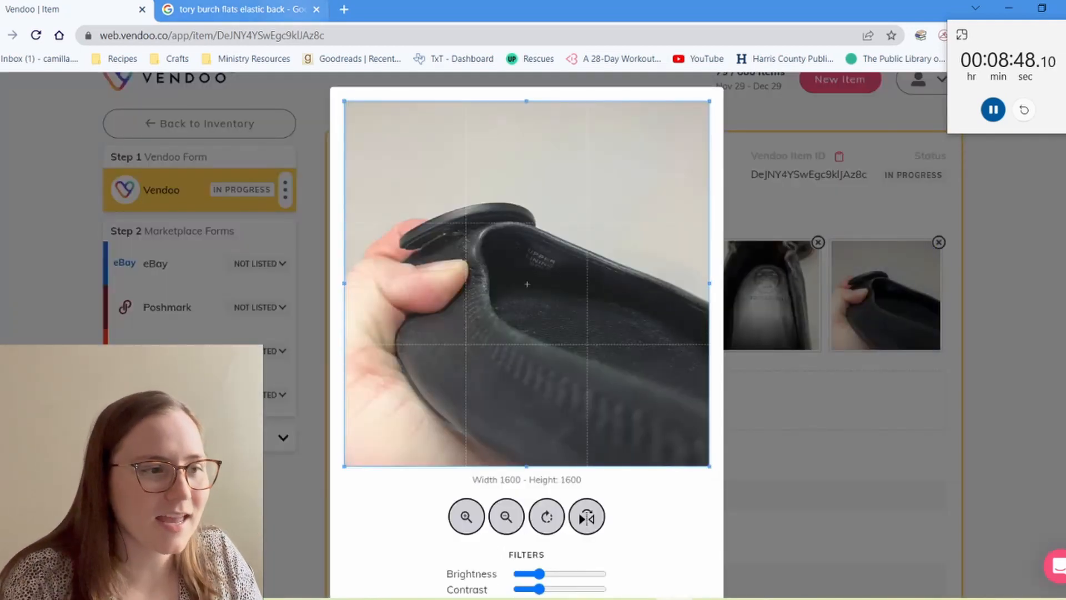
key("ctrl+Tab")
key("ctrl+l")
type("cmkt")
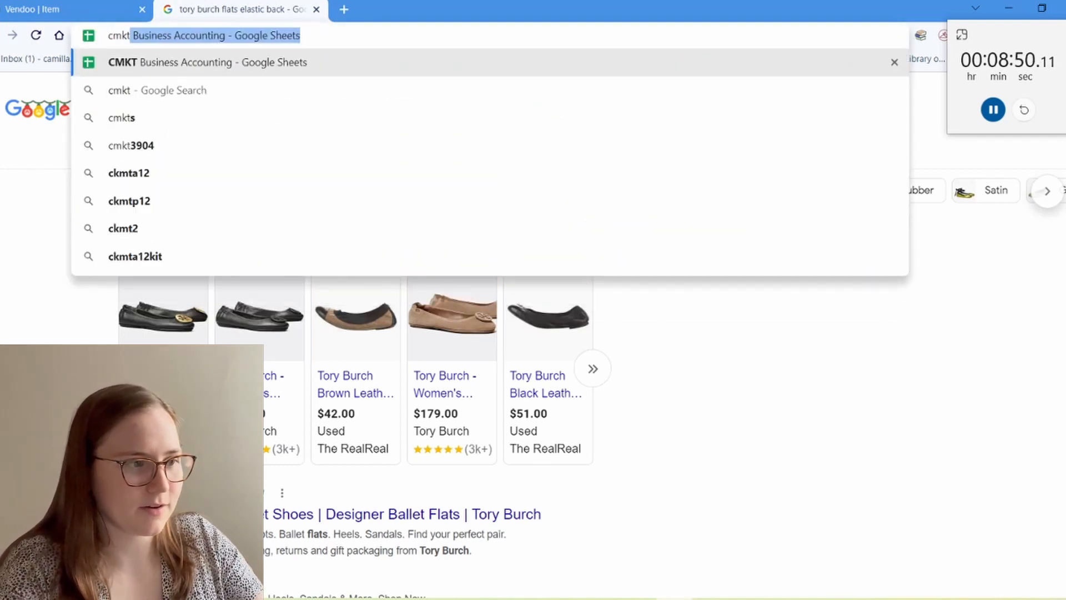
key("Return")
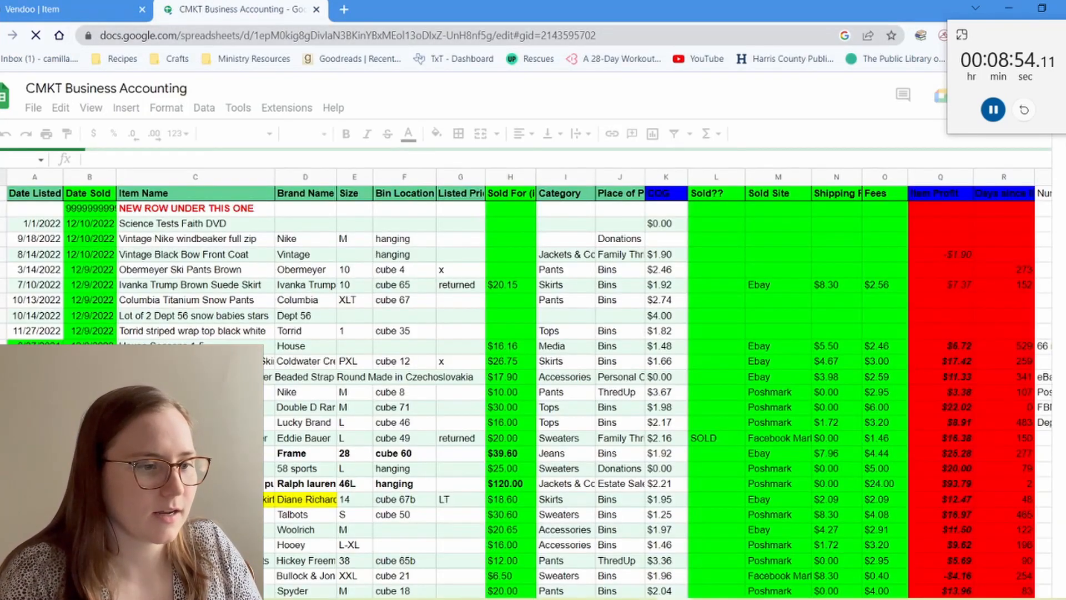
key("ctrl+f")
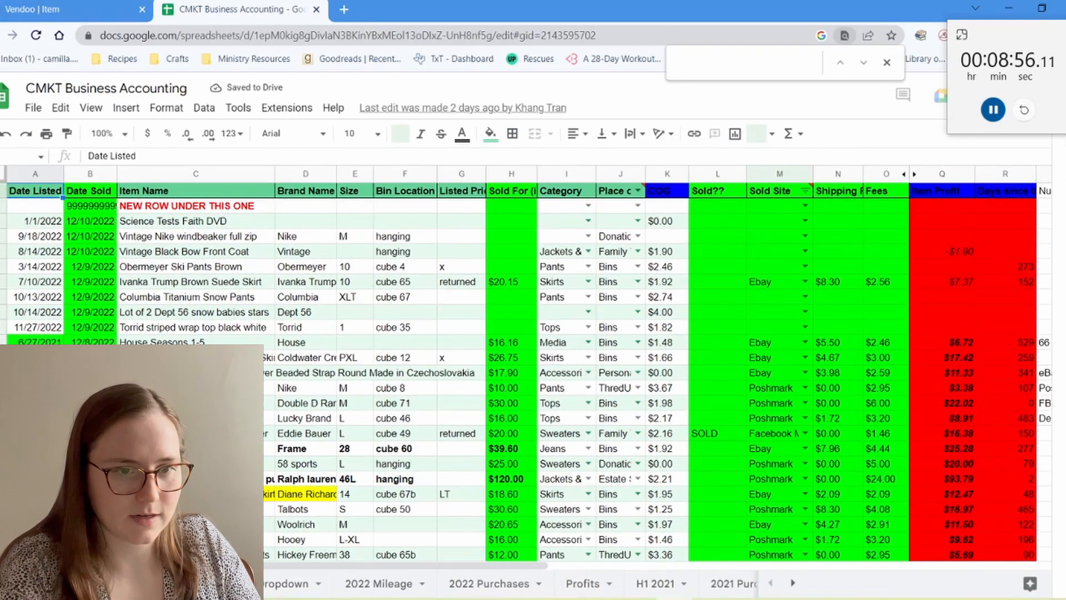
left_click(887, 63)
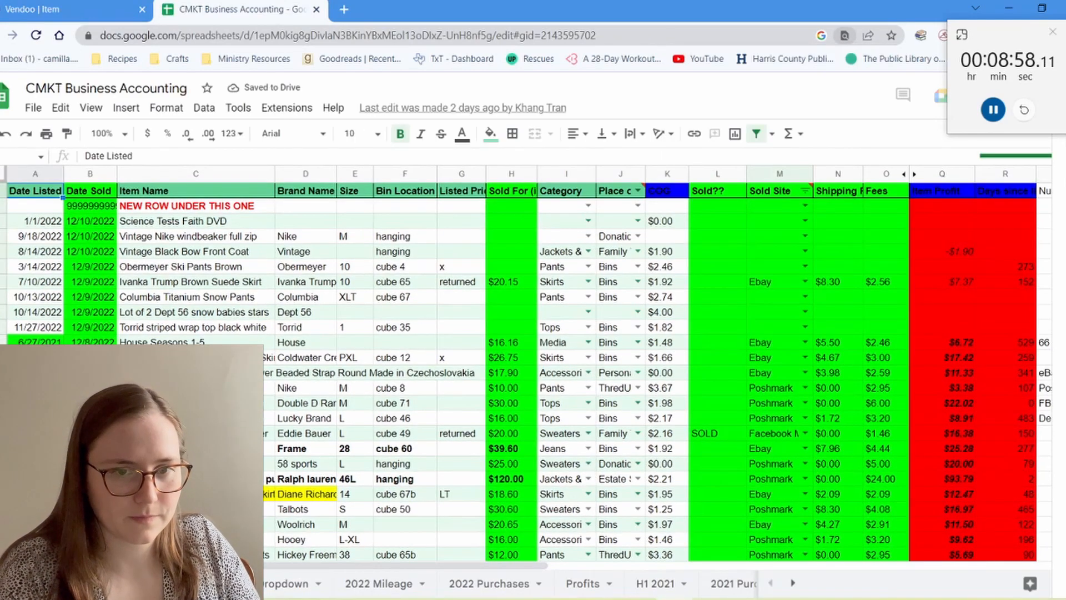
left_click(886, 267)
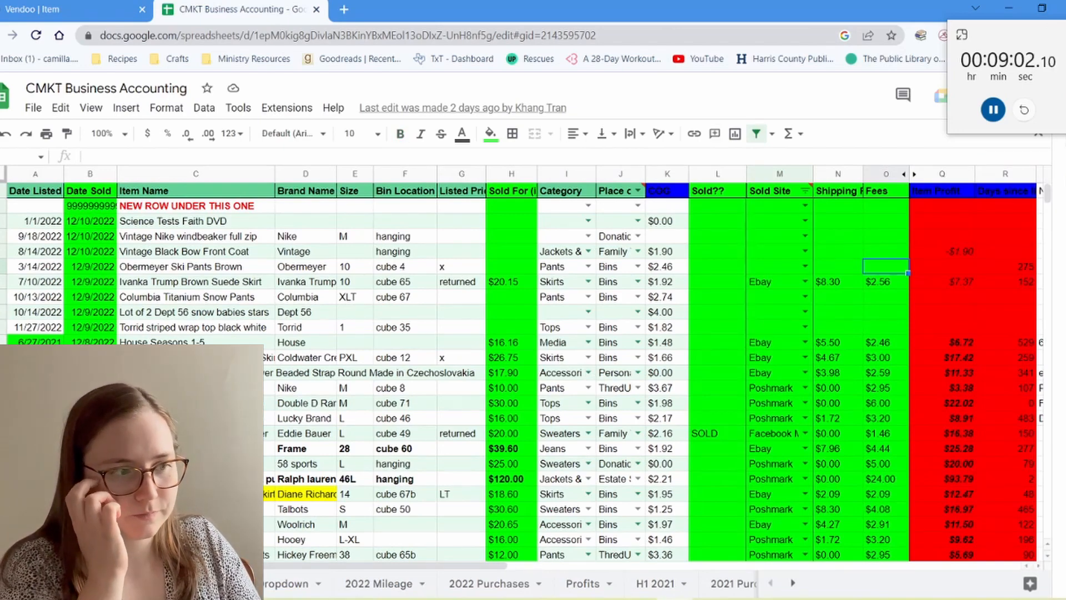
Return to Vendoo, close the photo editor without saving, and append "Black Leather" to the item's title.
left_click(72, 10)
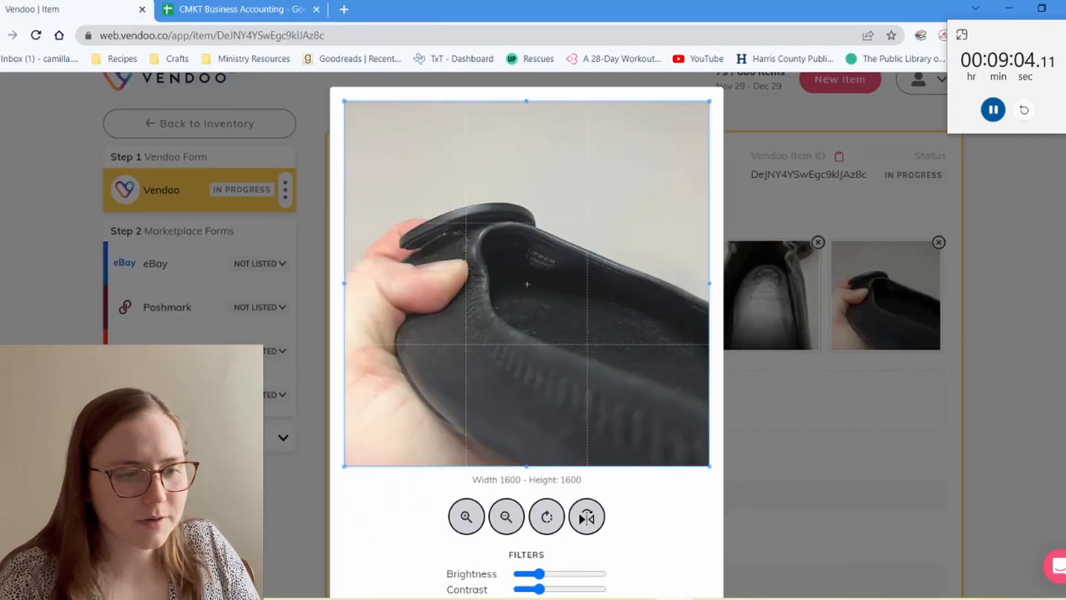
scroll(628, 456, "down", 3)
scroll(572, 502, "down", 1)
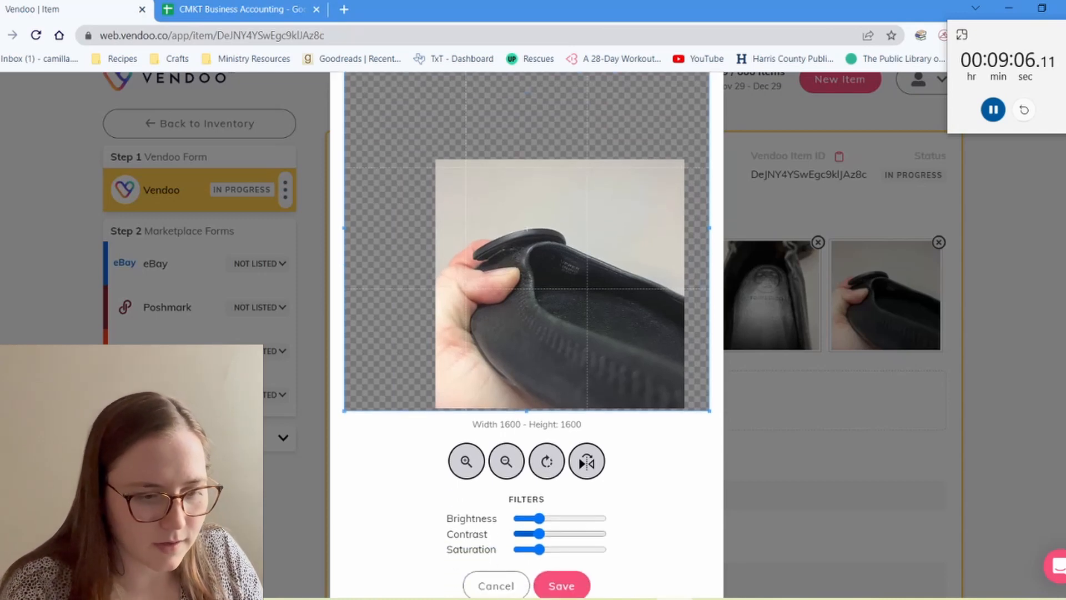
left_click(495, 584)
scroll(495, 580, "down", 1)
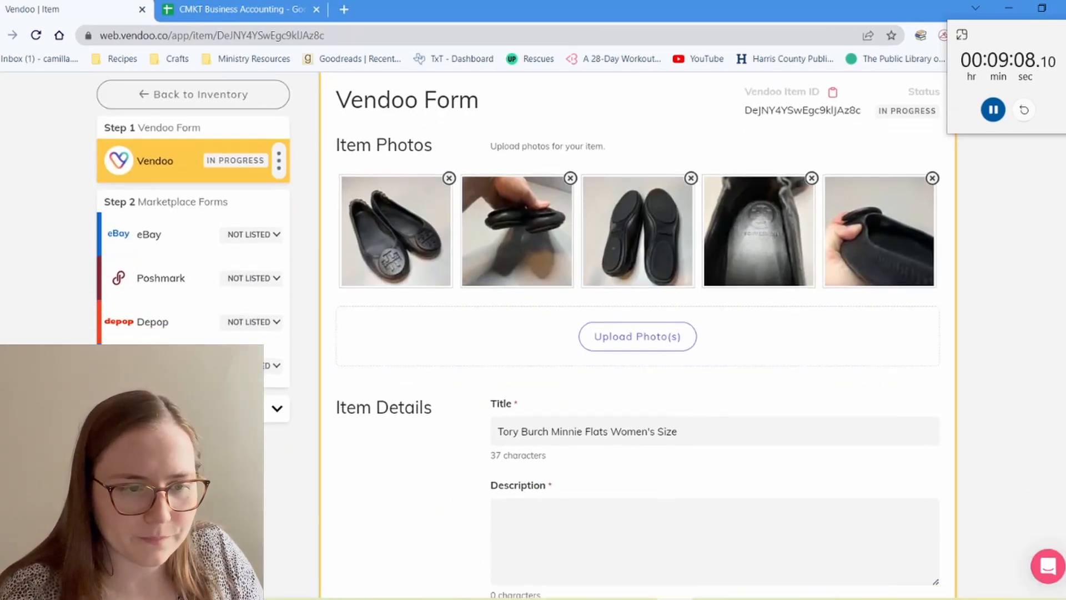
left_click(682, 431)
type("Balck")
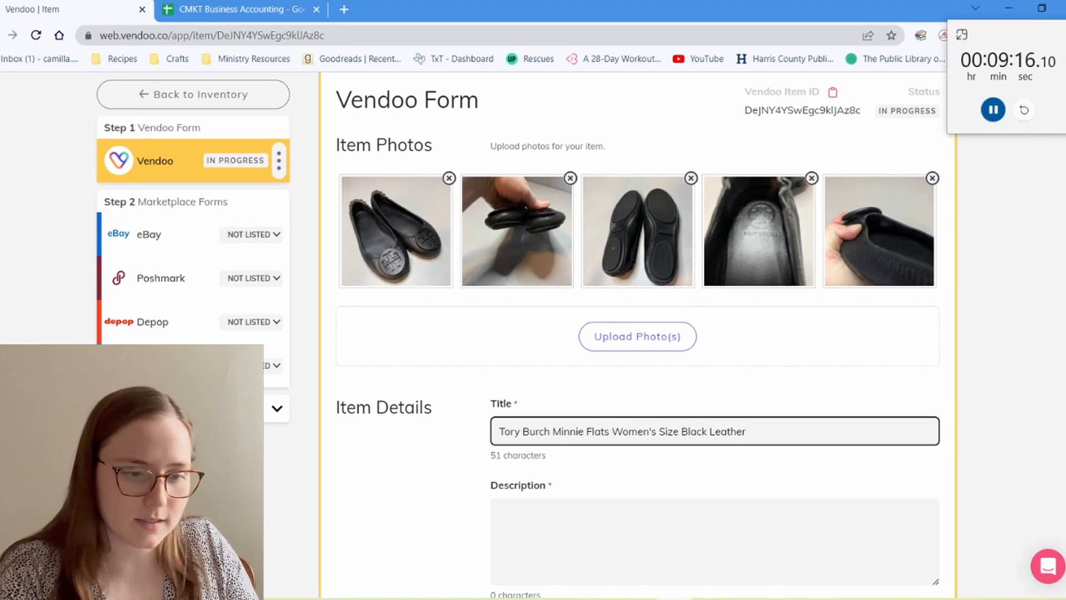
Search the accounting spreadsheet for "burch" and go to the last match to check the shoe's size.
left_click(258, 10)
key("ctrl+f")
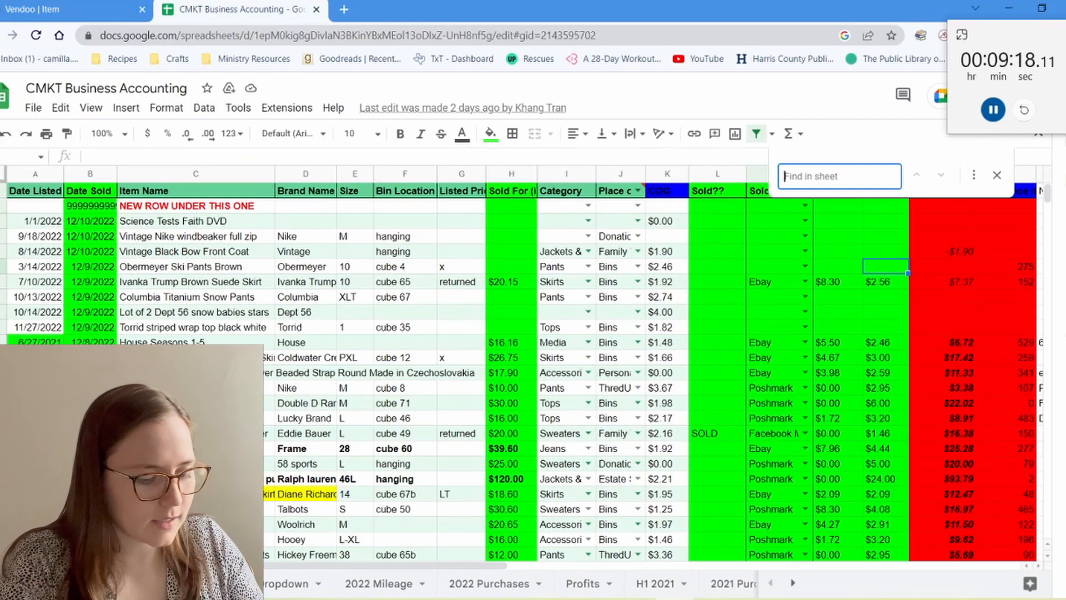
type("burch")
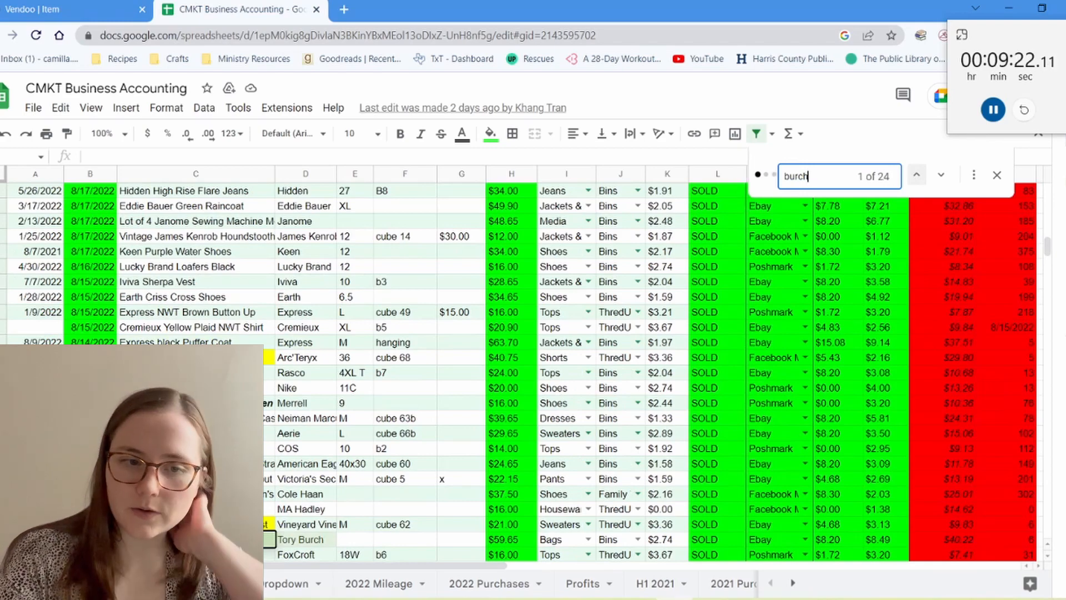
key("shift+Return")
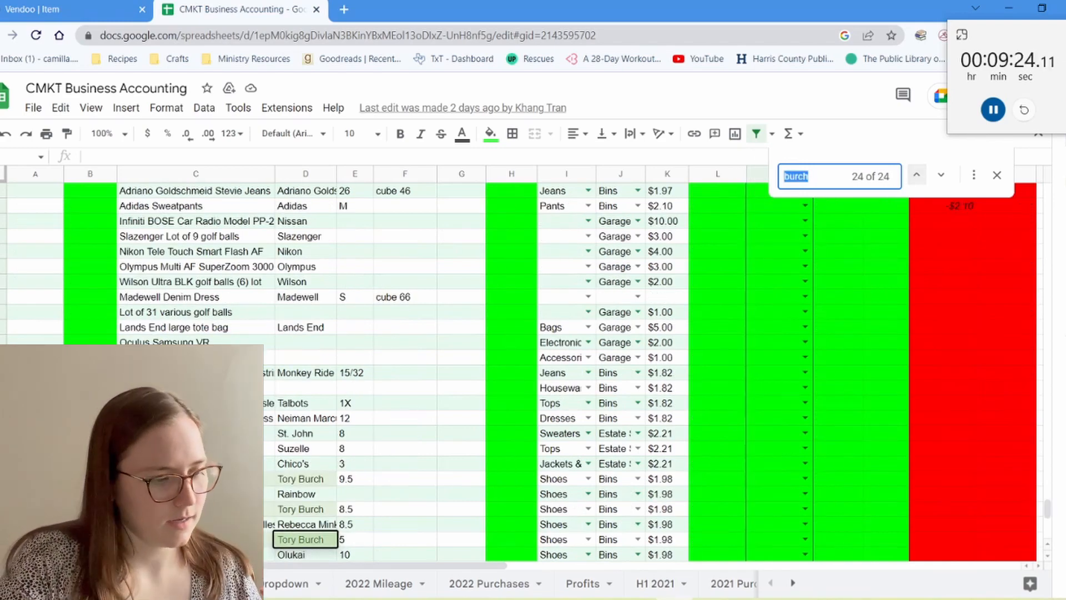
In the Vendoo item's title, insert "5" after "Size" and append "Logo Elastic Ankle".
left_click(106, 10)
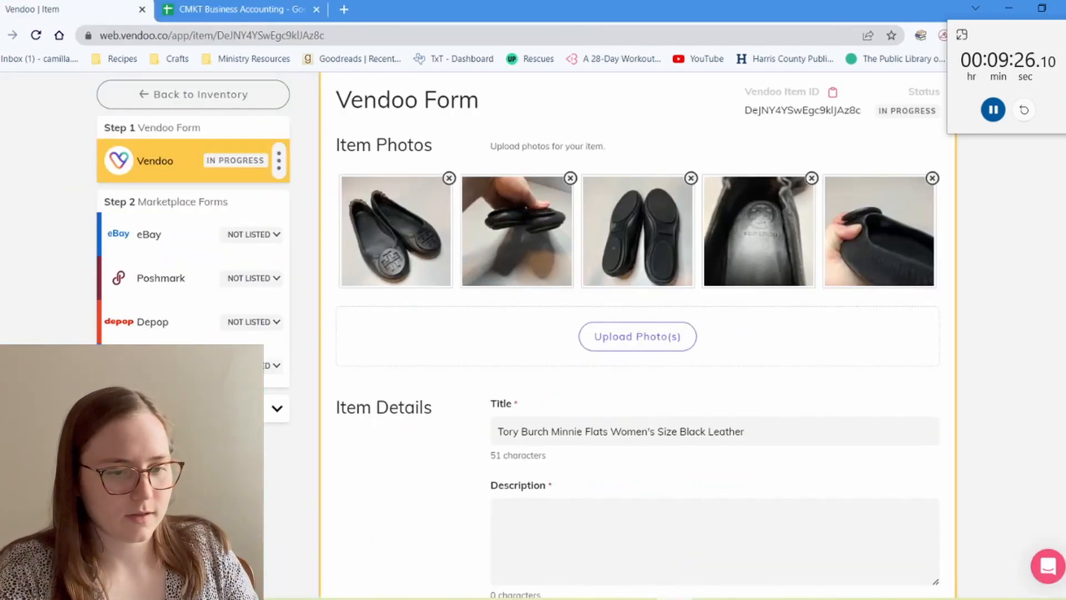
left_click(678, 431)
type("5")
key("BackSpace")
key("BackSpace")
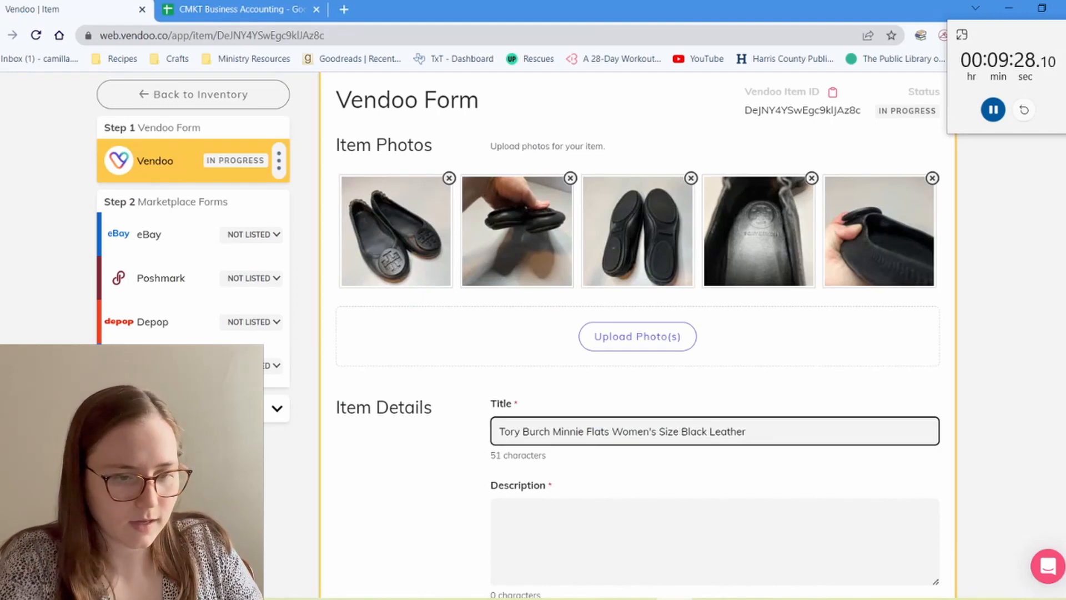
type("5 ")
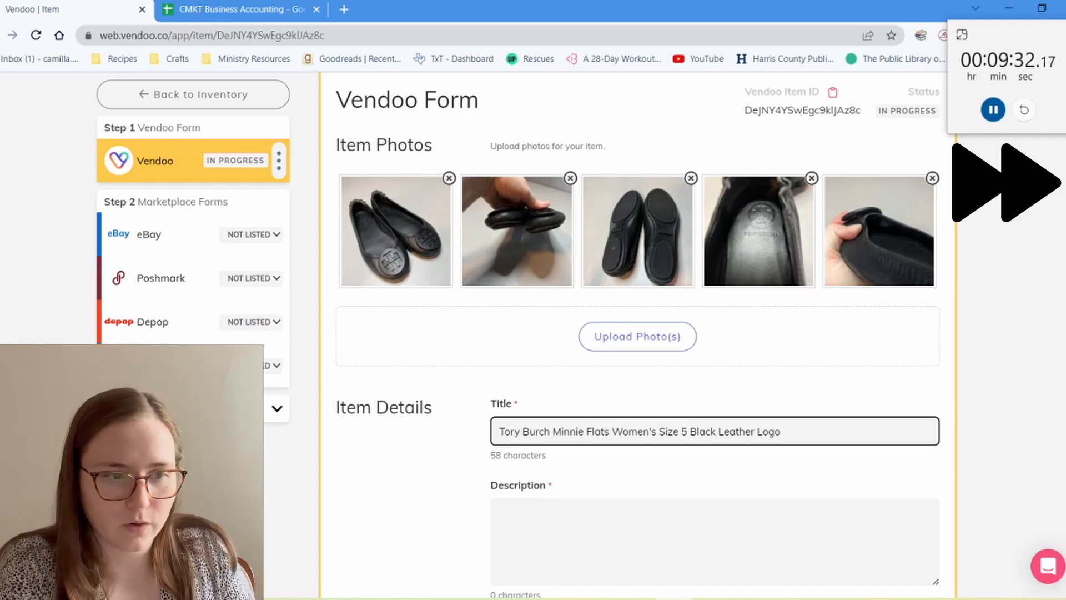
type("Elastic Ankel")
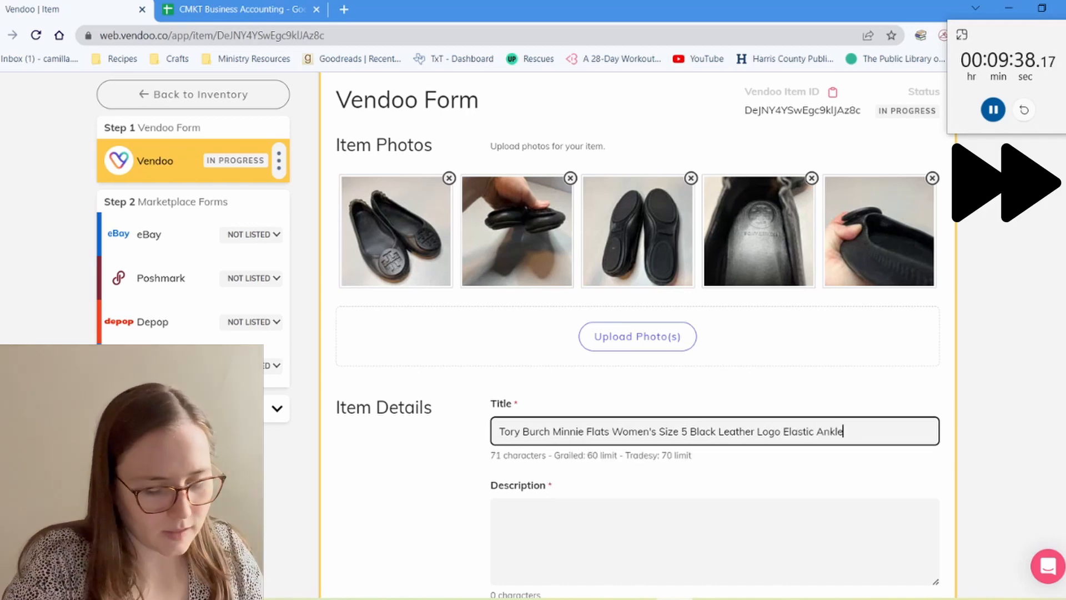
Try adding "Lightweight" to the end of the title, and delete that word again.
type(" Lightweight")
key("ctrl+a")
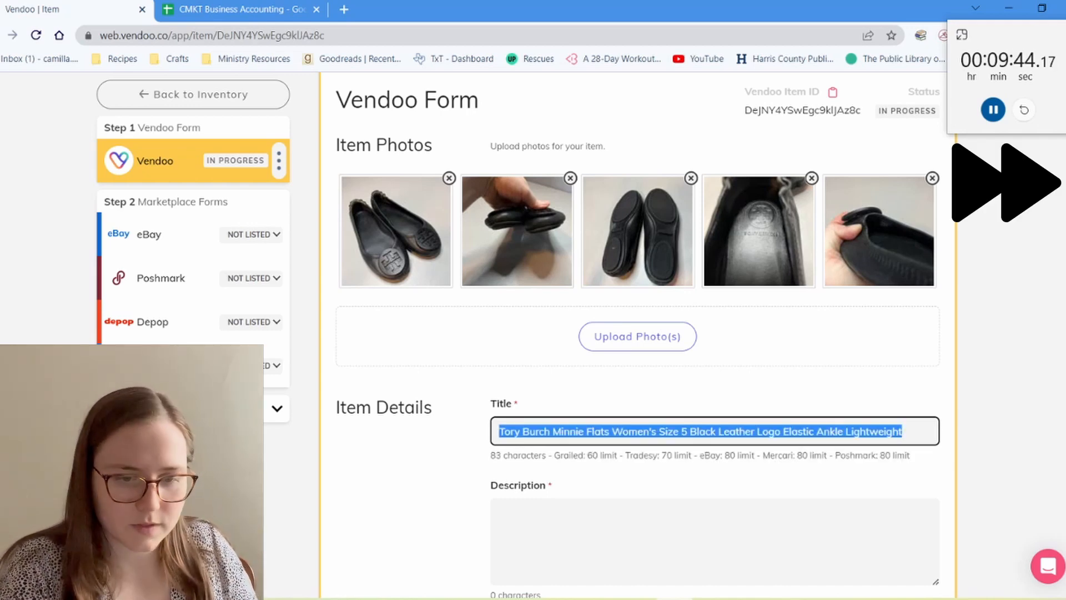
key("Right")
key("shift+Left")
key("shift+Left")
key("shift+Left")
key("shift+Left")
key("shift+Left")
key("shift+Left")
key("shift+Left")
key("shift+Left")
key("shift+Left")
key("shift+Left")
key("shift+Left")
key("shift+Left")
key("BackSpace")
Copy the full title into the item's description.
key("ctrl+a")
type("c")
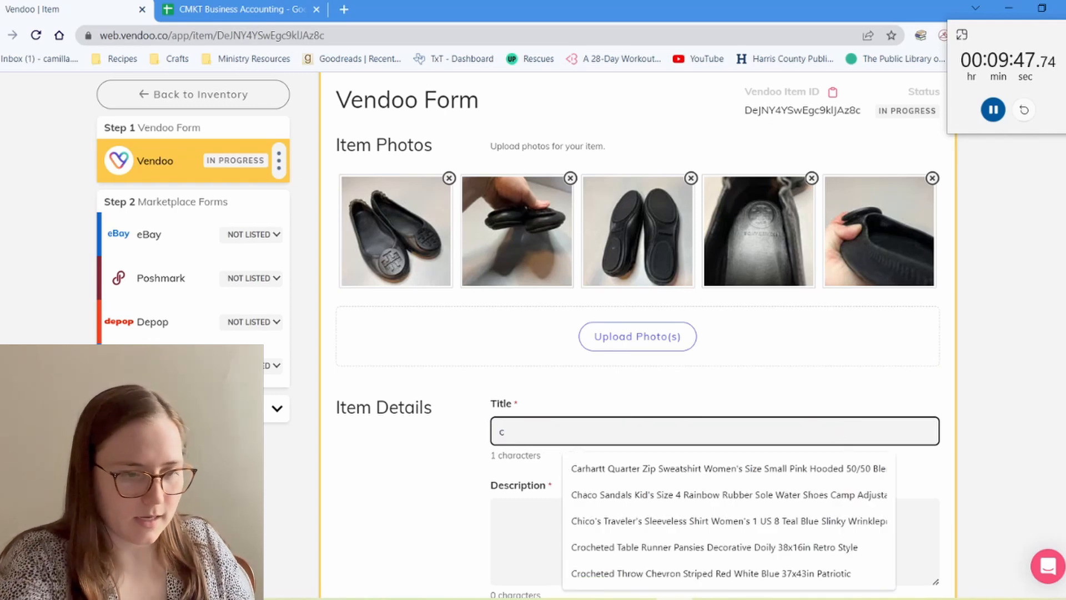
key("ctrl+z")
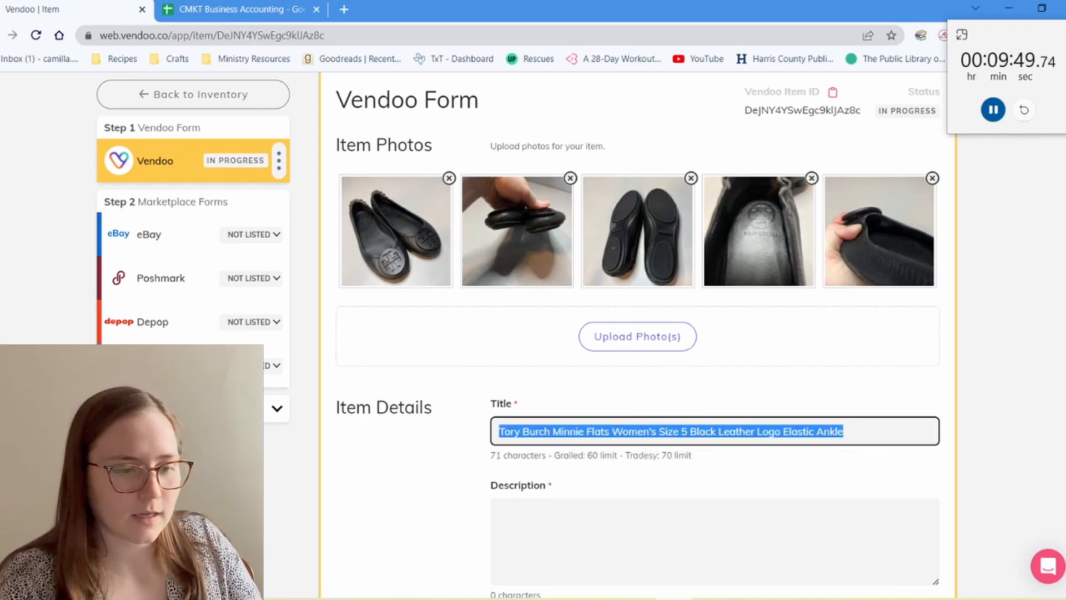
key("Tab")
type("Tory Burch Minnie Flats Women's Size 5 Black Leather Logo Elastic Ankle")
scroll(637, 333, "down", 4)
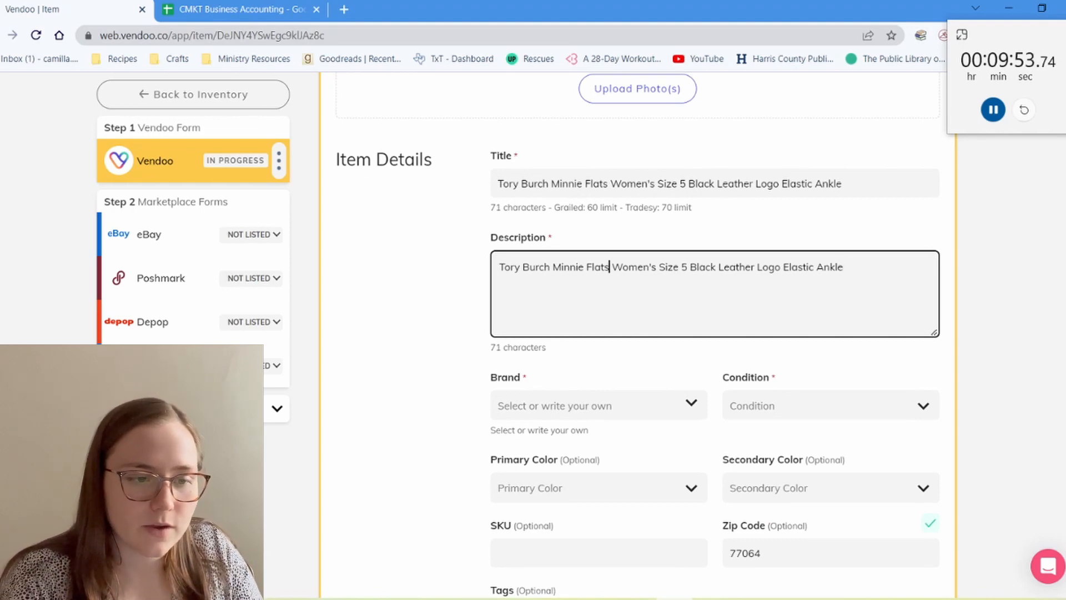
Break the description after "Flats" and after "Size 5", leaving an empty line before "Black Leather Logo Elastic Ankle".
key("Return")
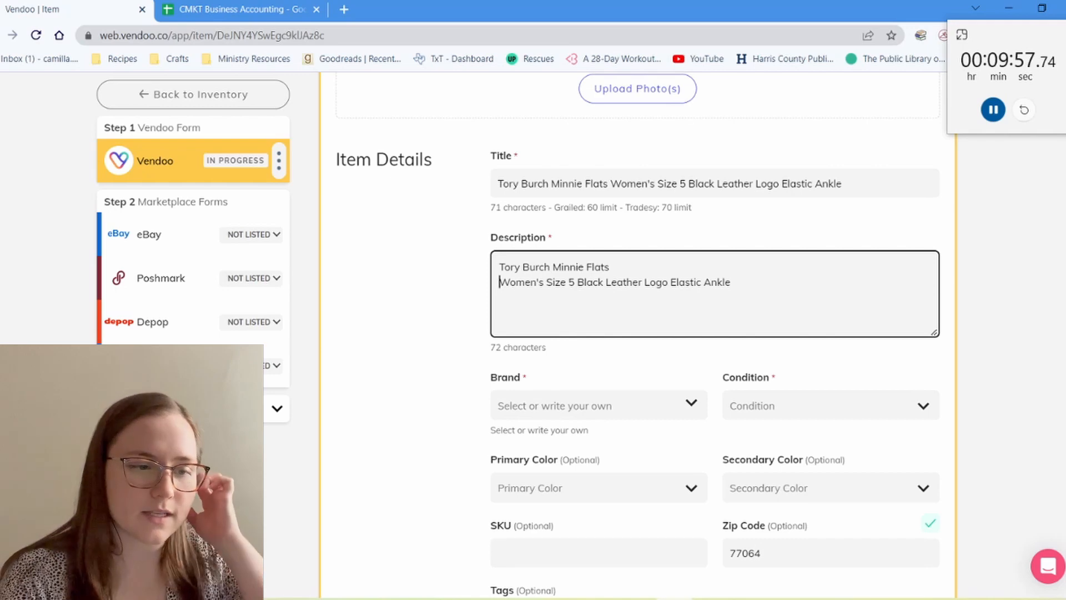
key("Return")
key("Return")
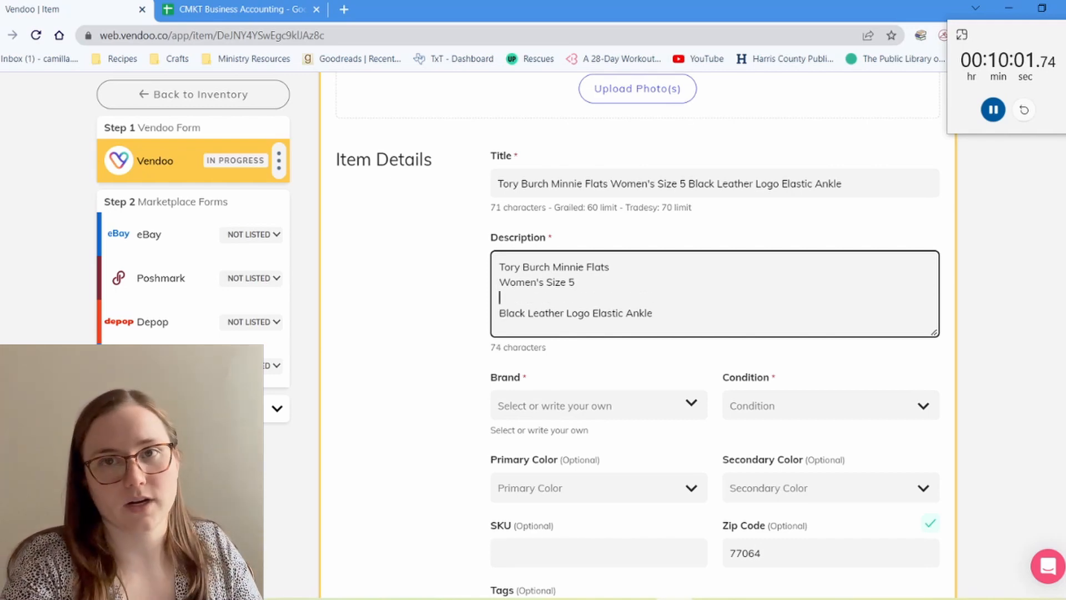
Fill the description's empty line with the c04 snippet "Gently used. See photos for measurements." and look over the item photos.
type("c0")
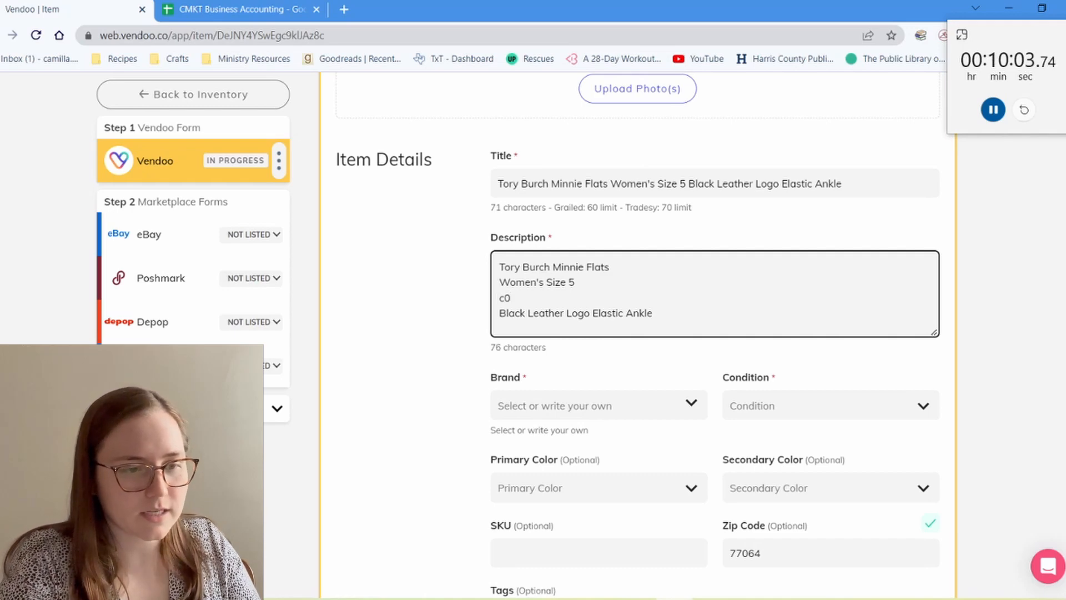
type("4")
scroll(638, 333, "up", 4)
scroll(638, 333, "down", 4)
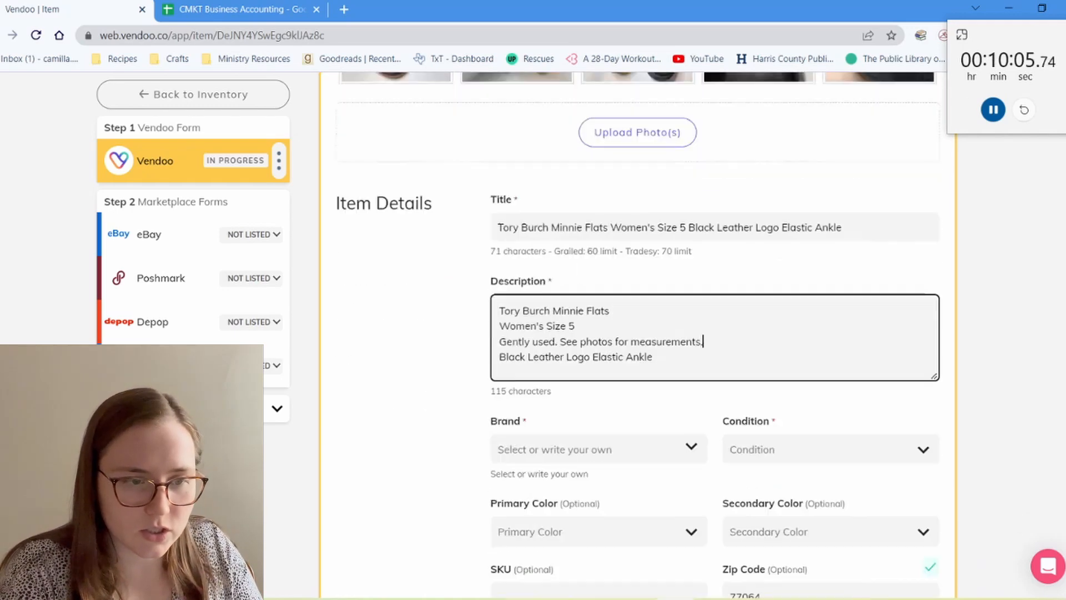
scroll(637, 334, "down", 3)
scroll(638, 334, "up", 7)
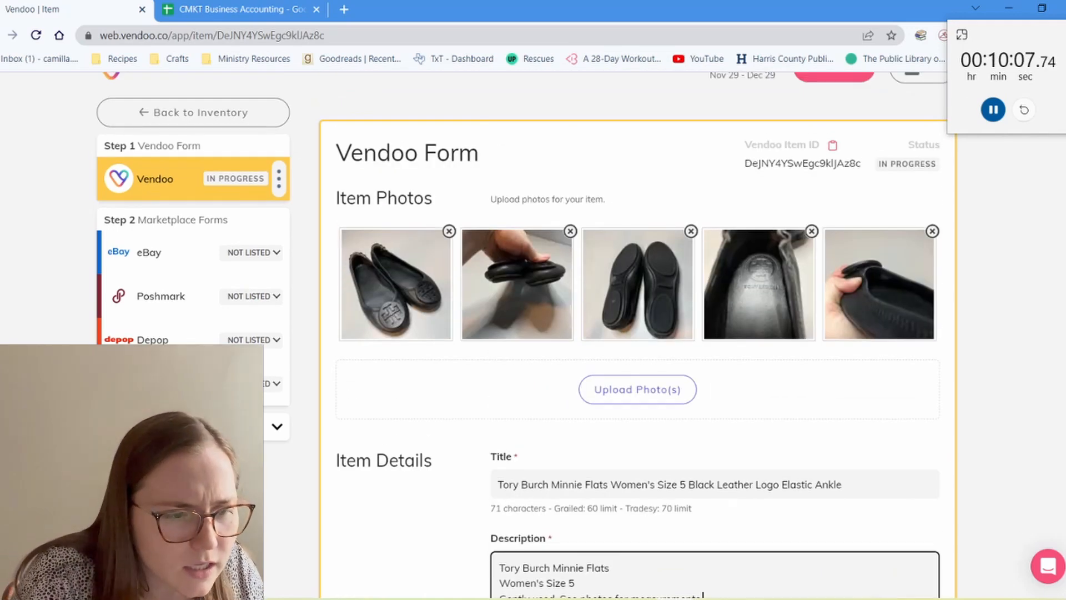
Replace the description's third line with "Some wear on the toes, see photos.".
scroll(637, 333, "down", 7)
key("ctrl+shift+Left")
key("ctrl+shift+Left")
key("ctrl+shift+Left")
key("ctrl+shift+Left")
key("ctrl+shift+Left")
key("ctrl+shift+Left")
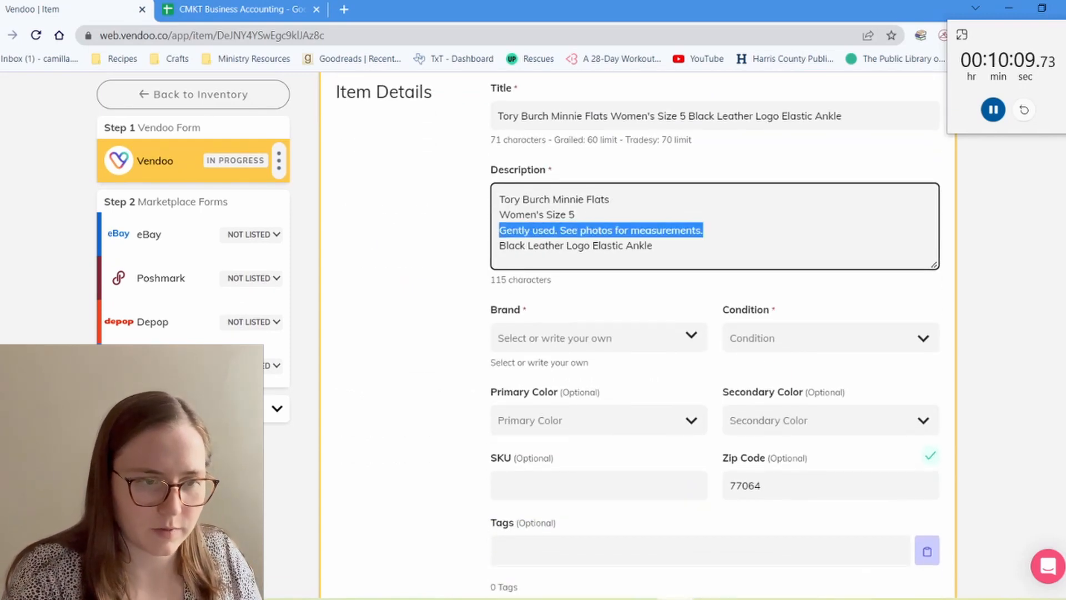
key("BackSpace")
type("Some ")
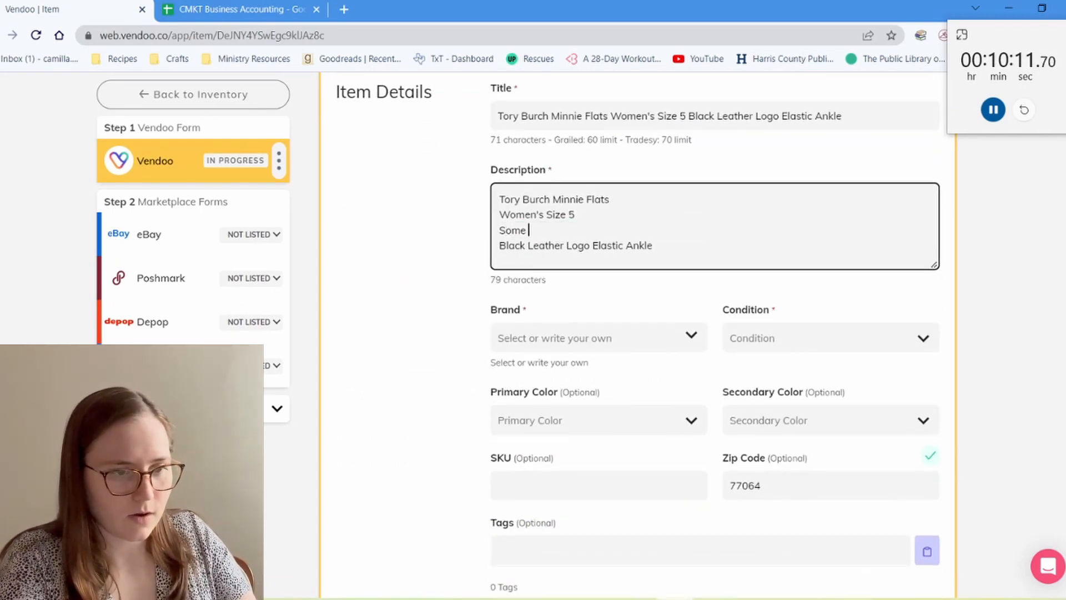
type("wear on the toes")
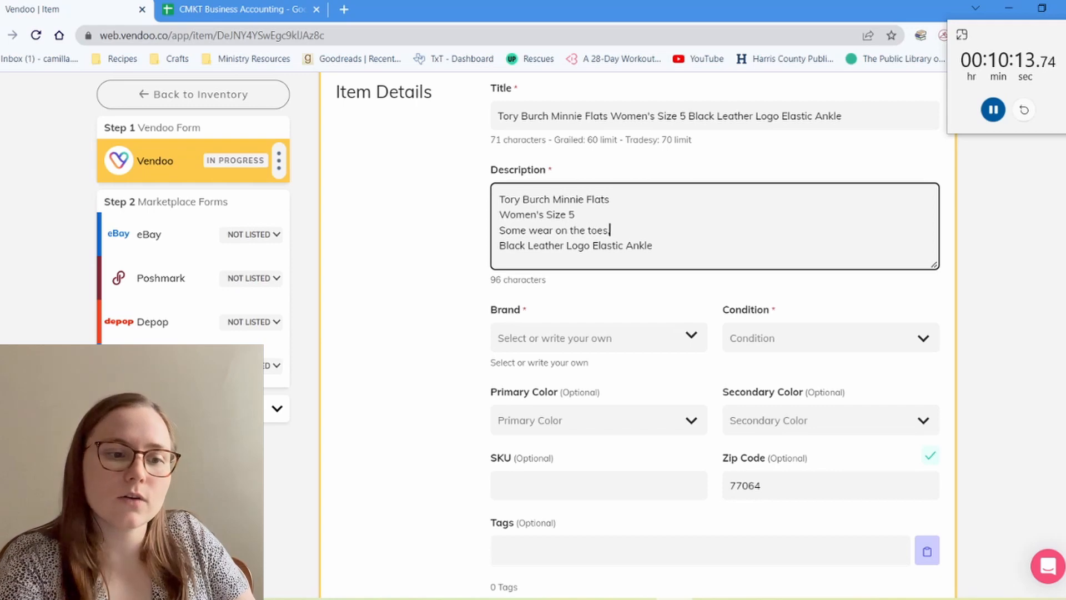
type(", see photos.")
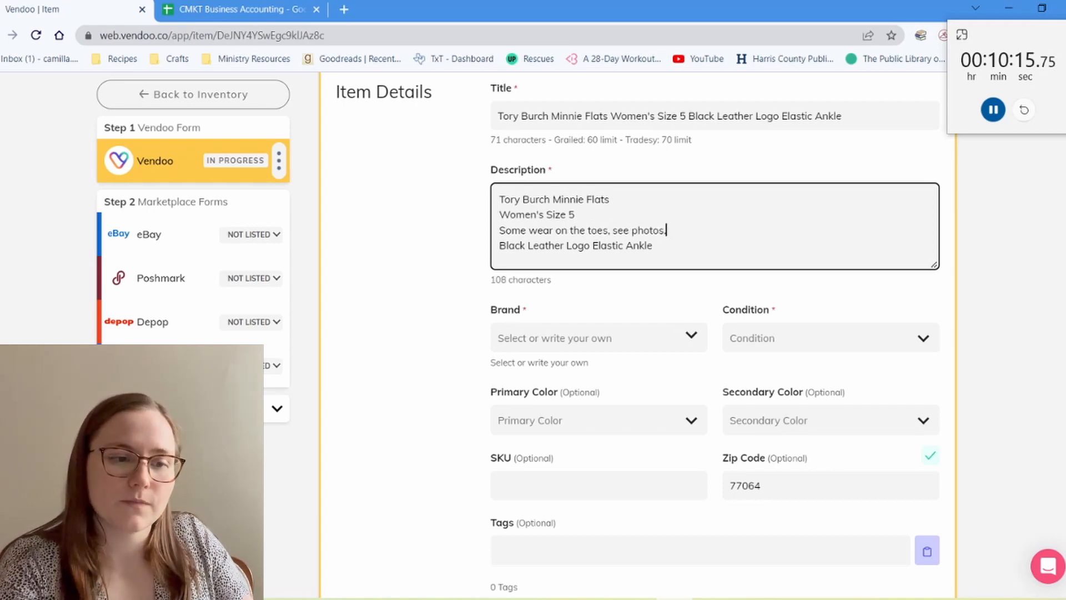
Set the item's brand to Tory Burch and its condition to Pre-Owned.
key("Tab")
type("Tory")
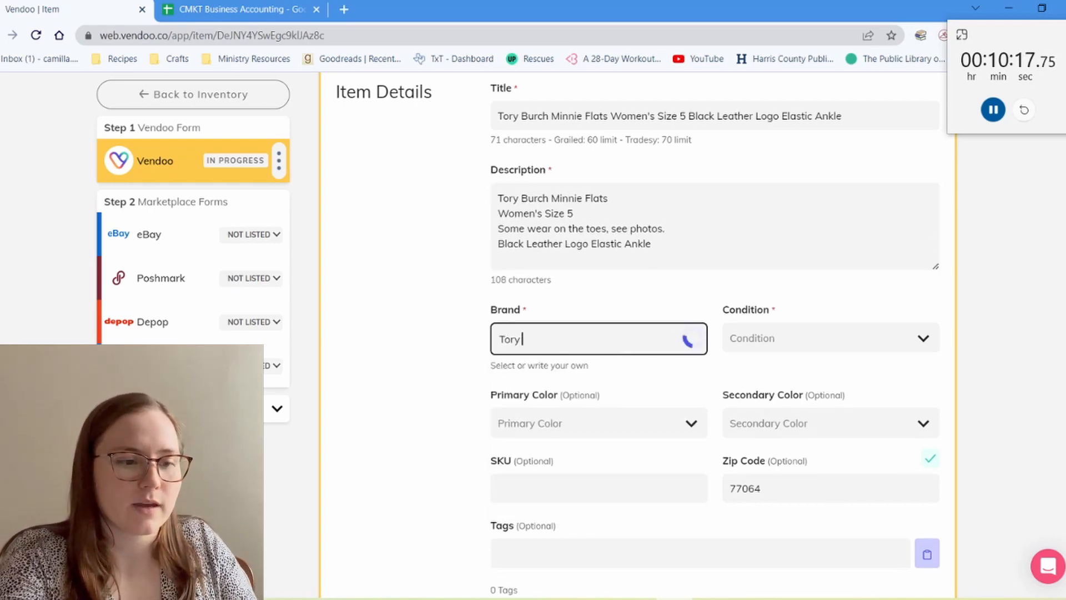
type(" Burch")
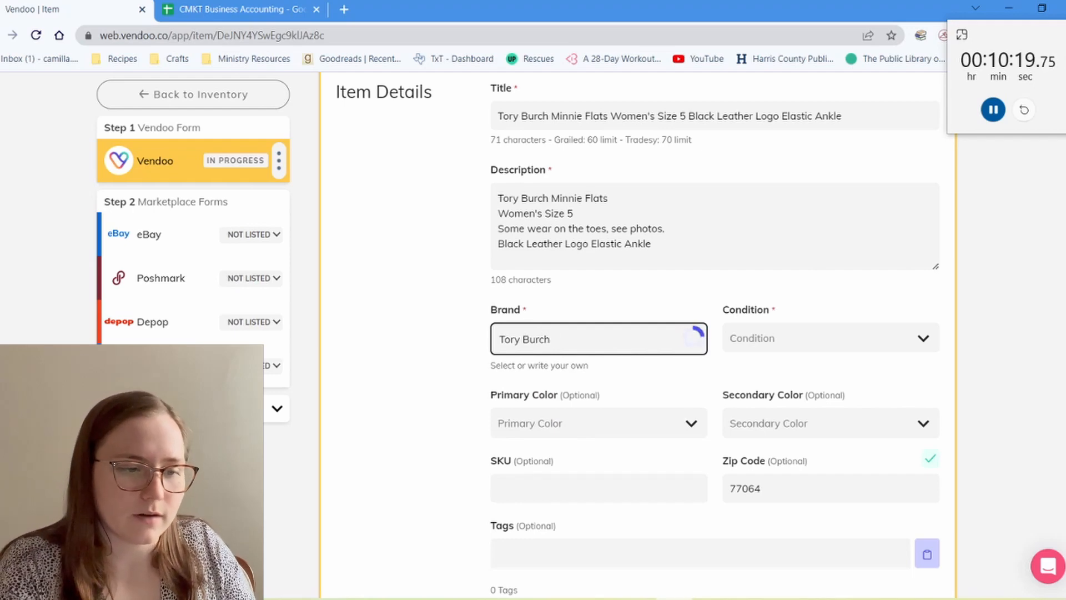
key("Return")
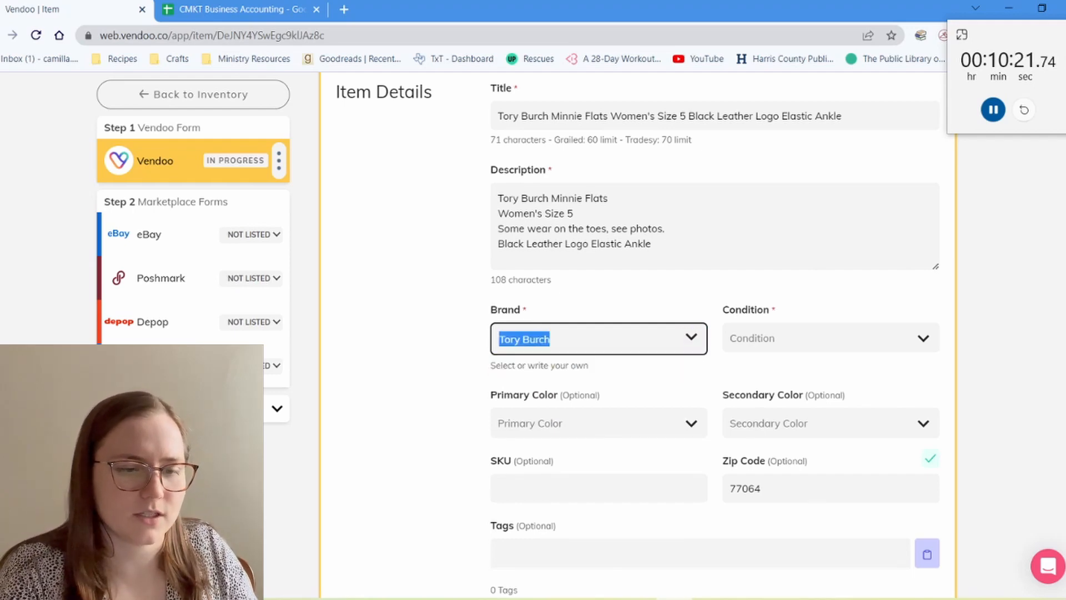
key("Tab")
key("Down")
key("Down")
key("Down")
key("Return")
Set the item's primary color to Black.
key("Tab")
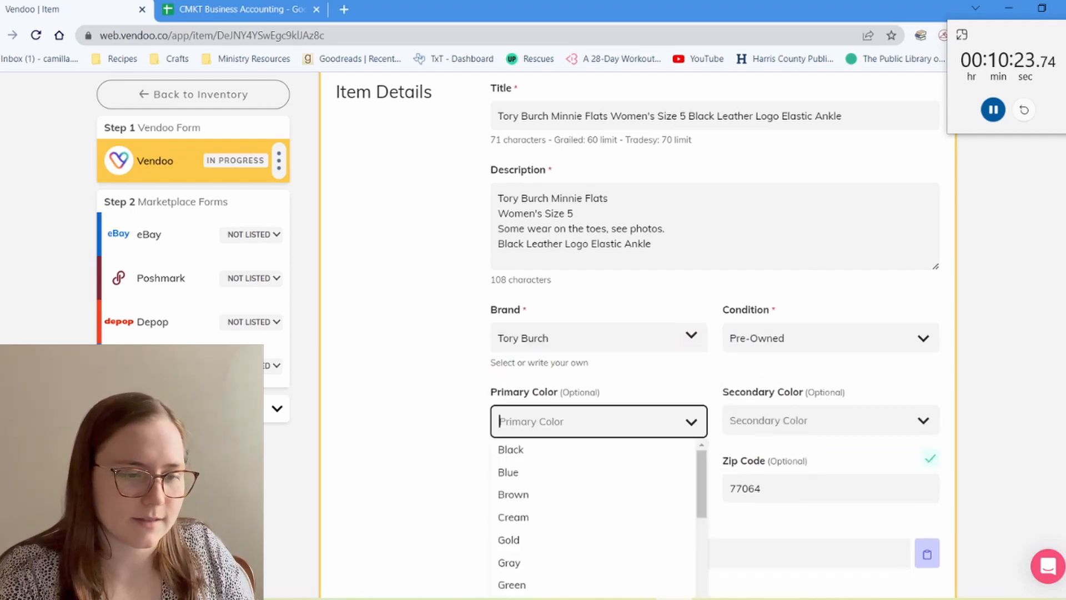
left_click(556, 450)
left_click(411, 455)
Search the categories for "flats" and choose Clothing, Shoes & Accessories > Women > Women's Shoes > Flats.
scroll(411, 455, "down", 8)
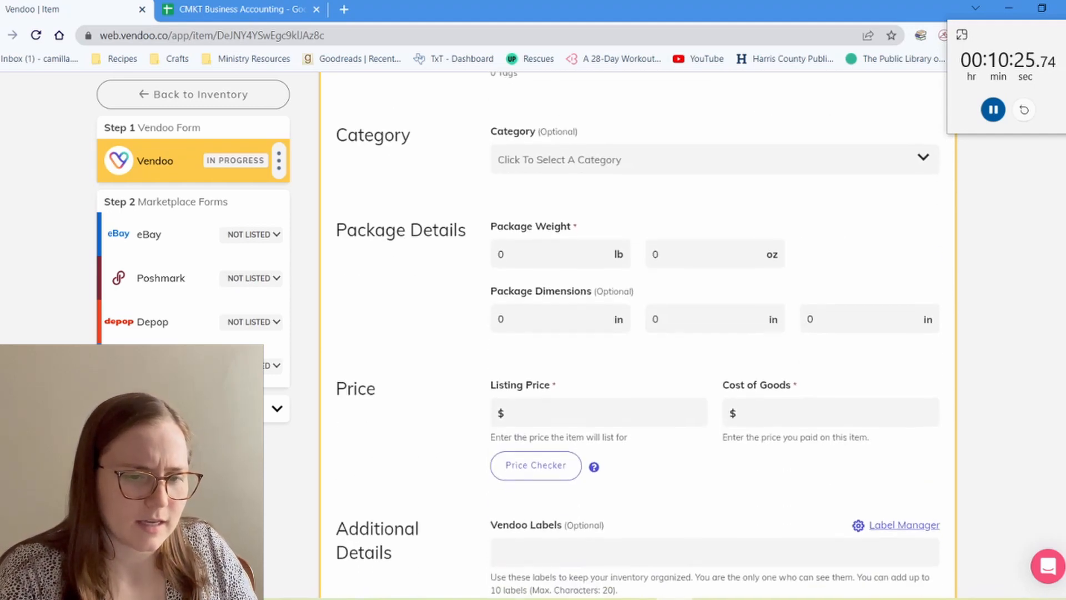
left_click(714, 159)
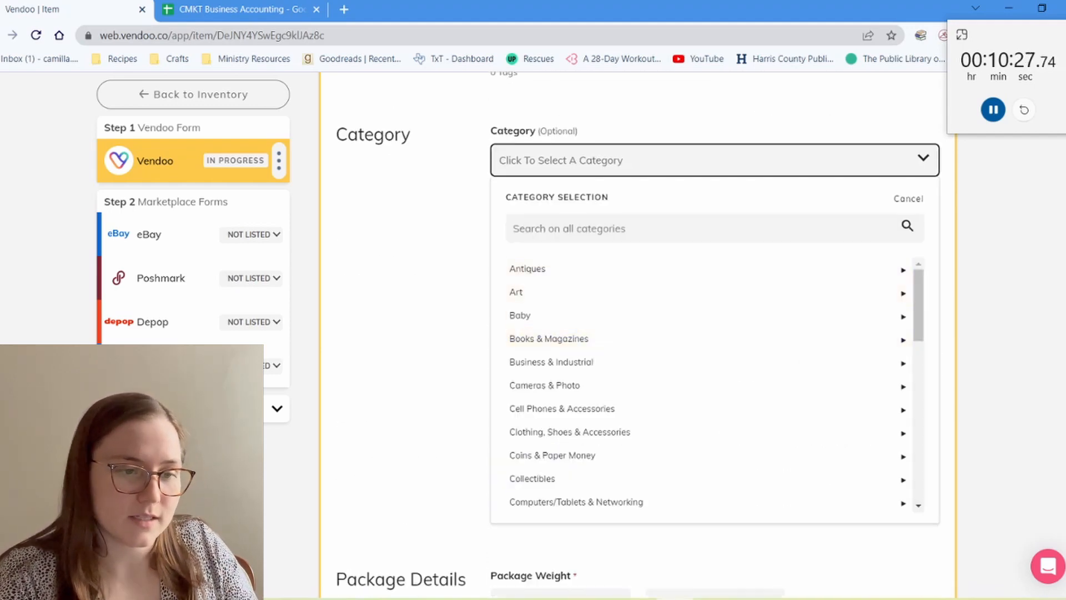
left_click(714, 228)
type("flats")
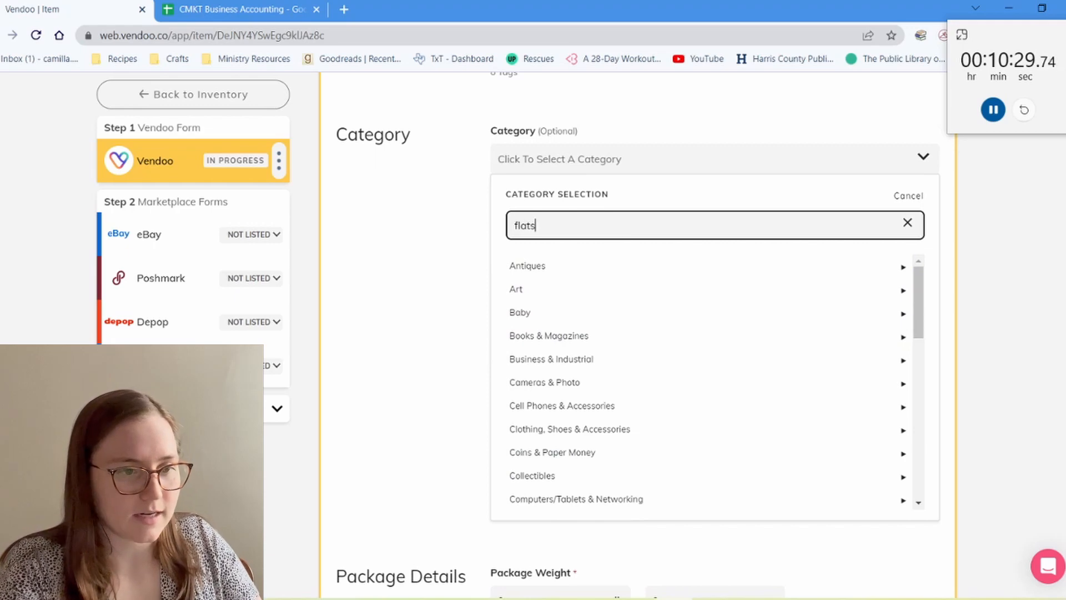
left_click(572, 263)
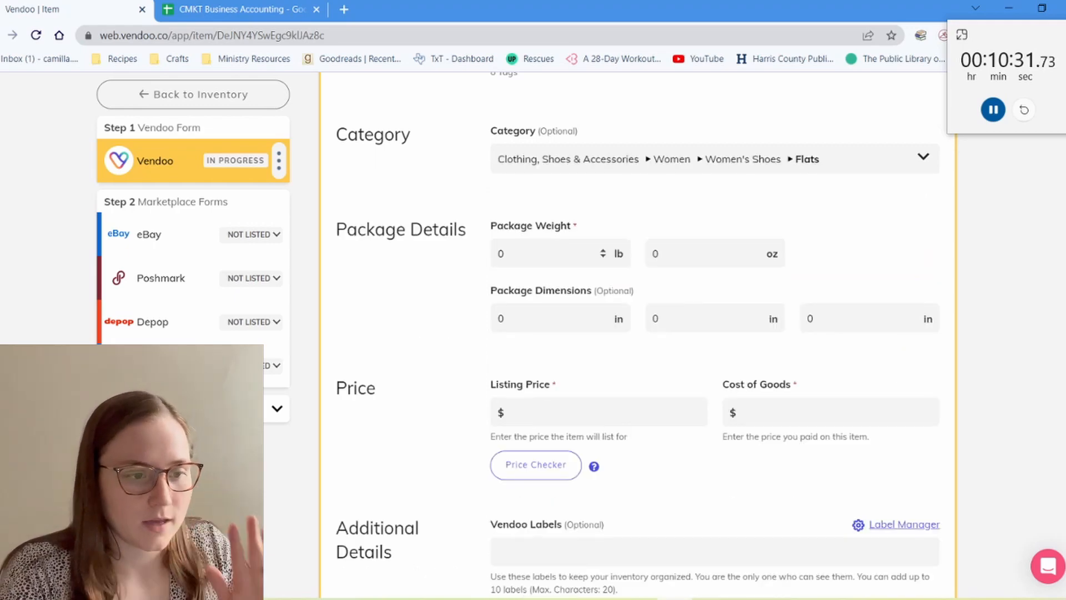
Set the package weight to 1 lb.
left_click(656, 254)
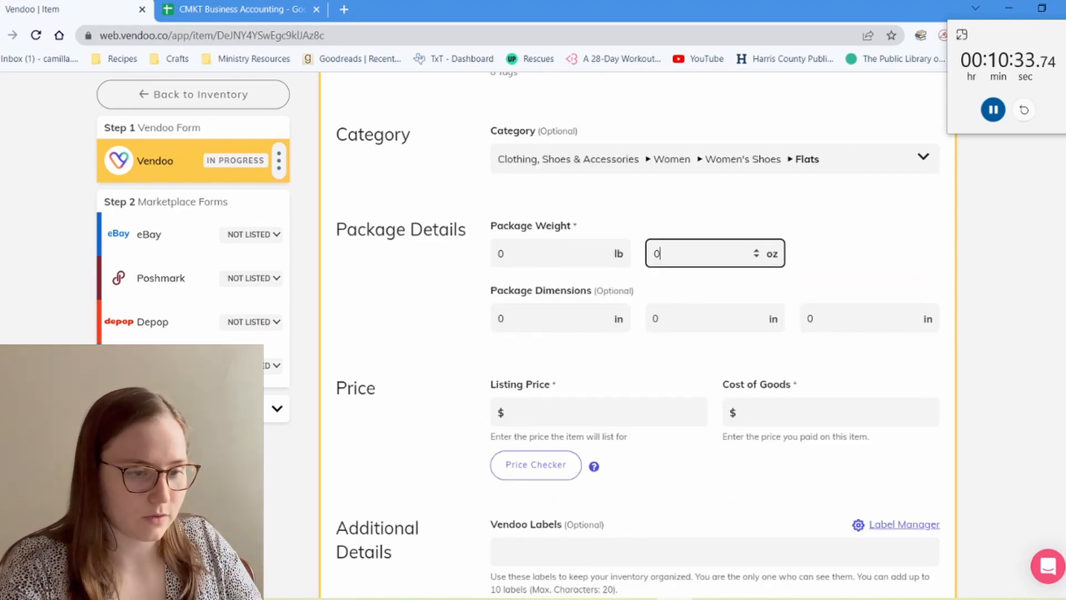
left_click(506, 254)
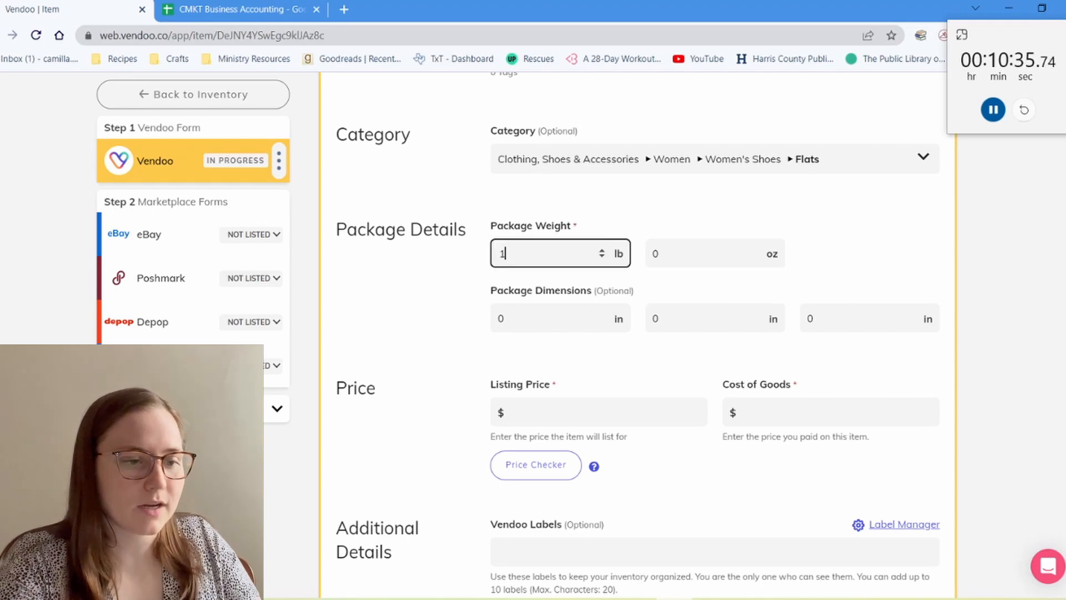
type("1")
key("Tab")
key("Tab")
key("Tab")
key("Tab")
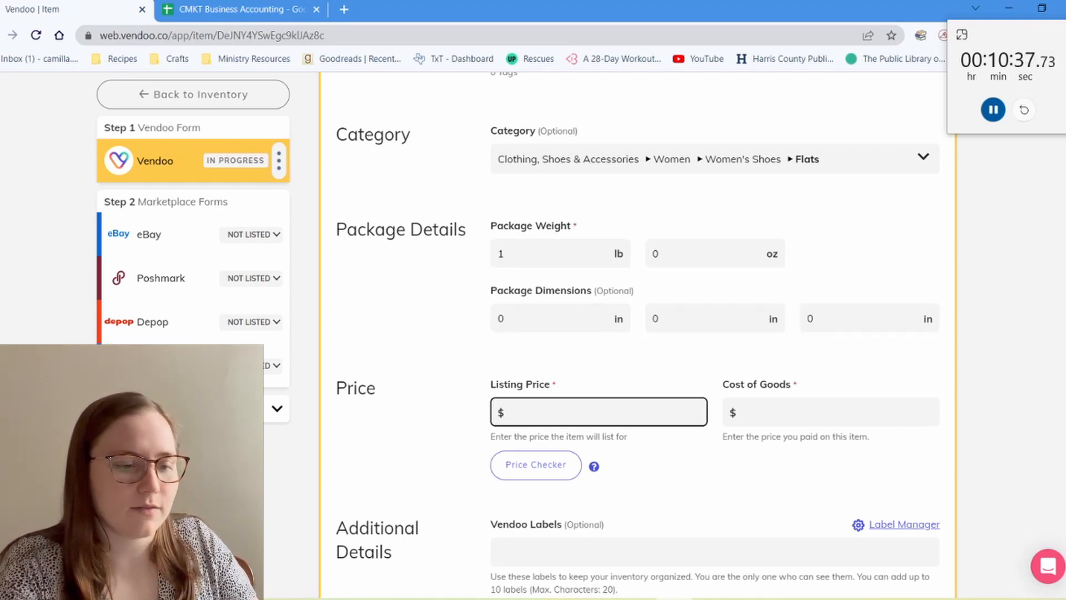
Open the price checker and shorten the search to used "Tory Burch Minnie Flats Size 5".
left_click(536, 465)
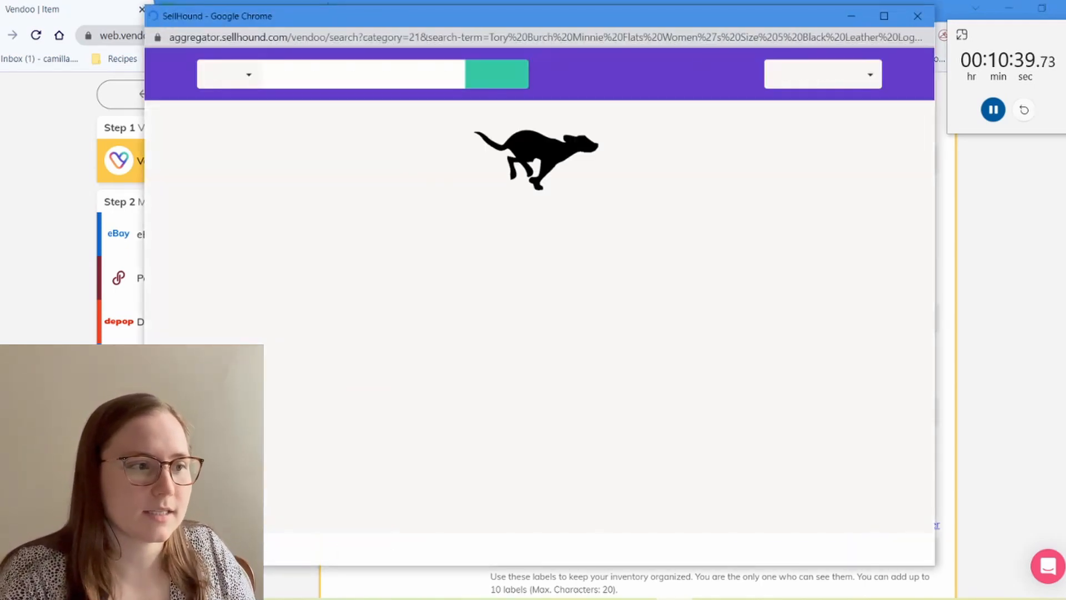
mouse_move(395, 75)
left_mouse_down()
mouse_move(442, 74)
mouse_move(395, 74)
left_mouse_up()
left_click(411, 74)
key("BackSpace")
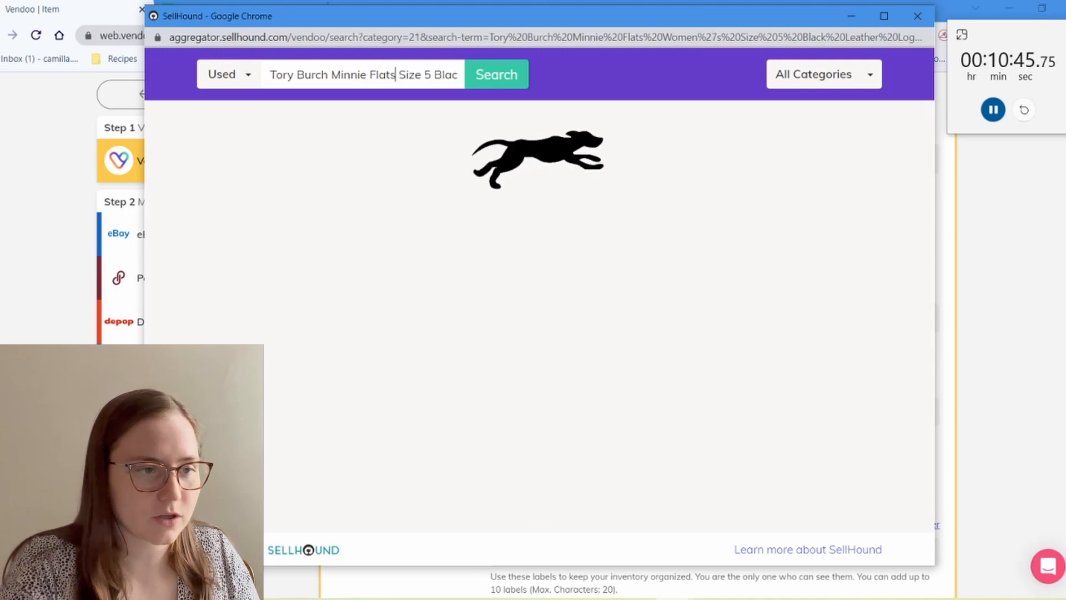
key("shift+End")
key("BackSpace")
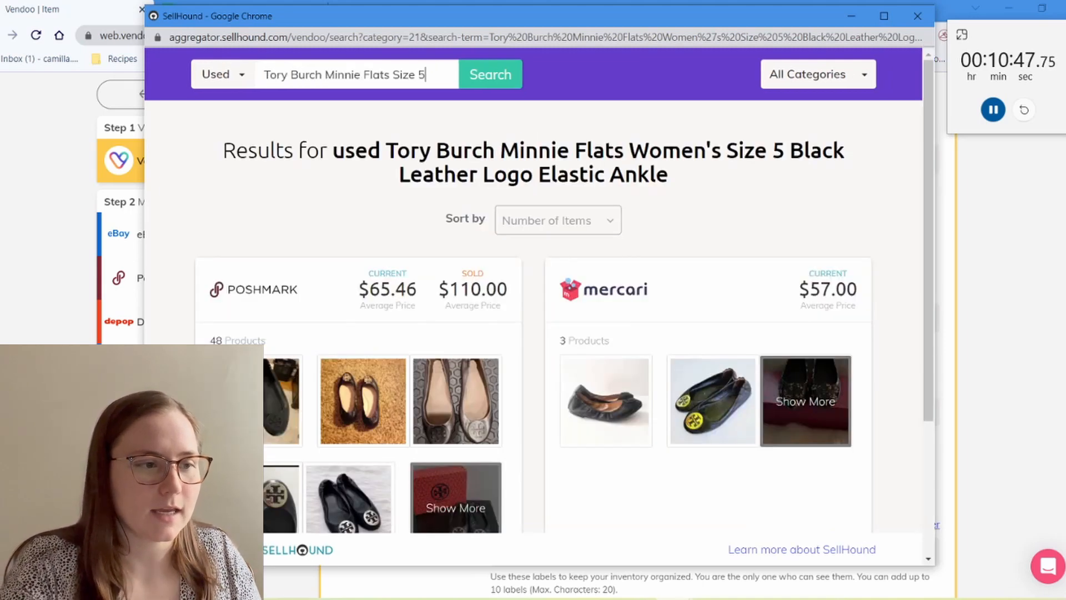
key("Return")
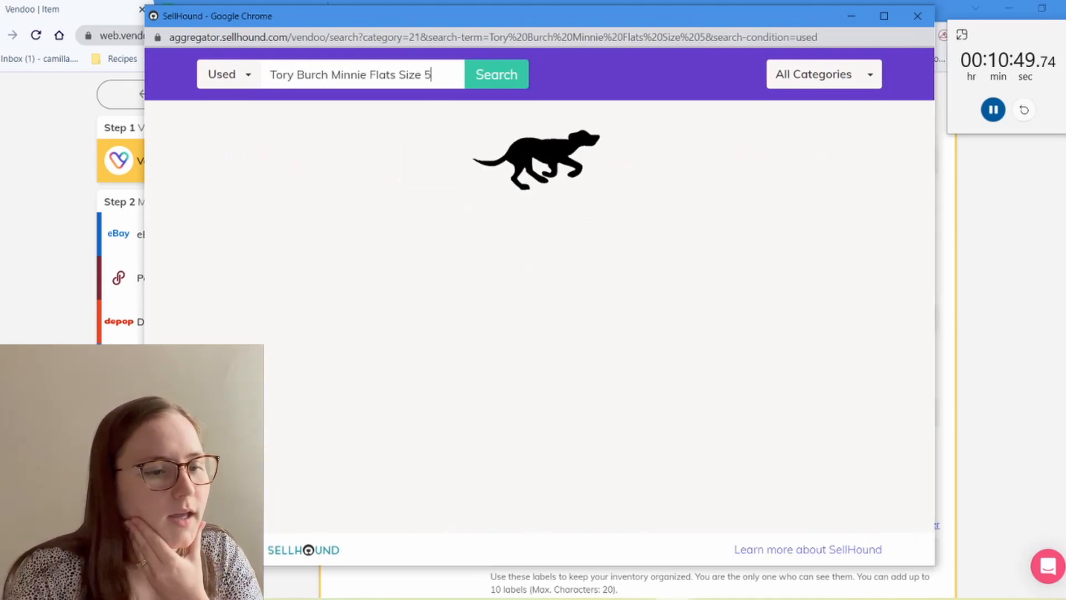
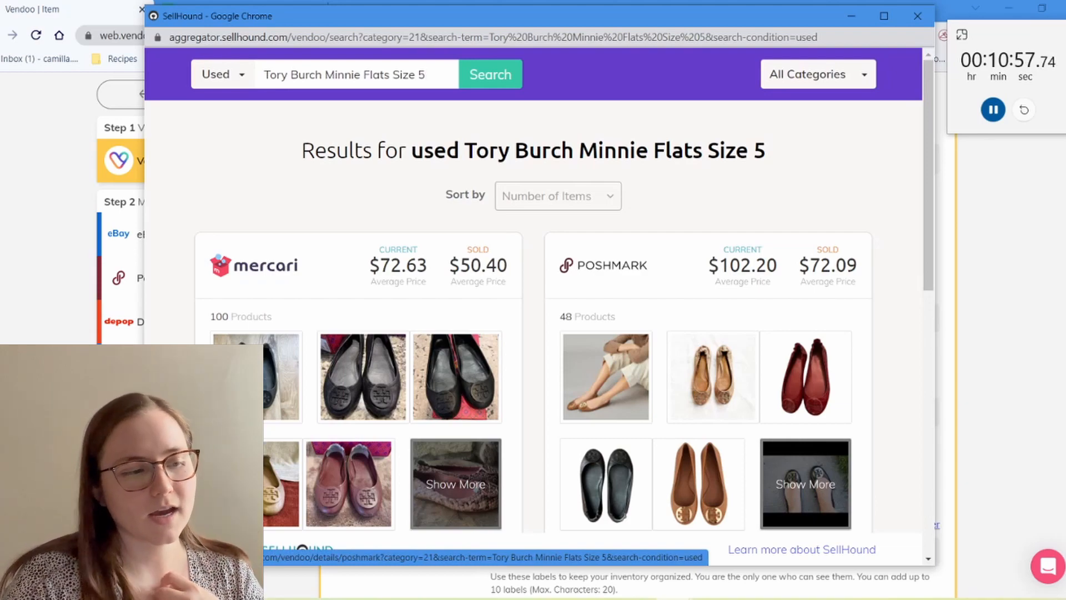
Review the average current and sold prices on each marketplace, dismiss the reselling tips pop-up and close the price checker.
scroll(564, 333, "down", 10)
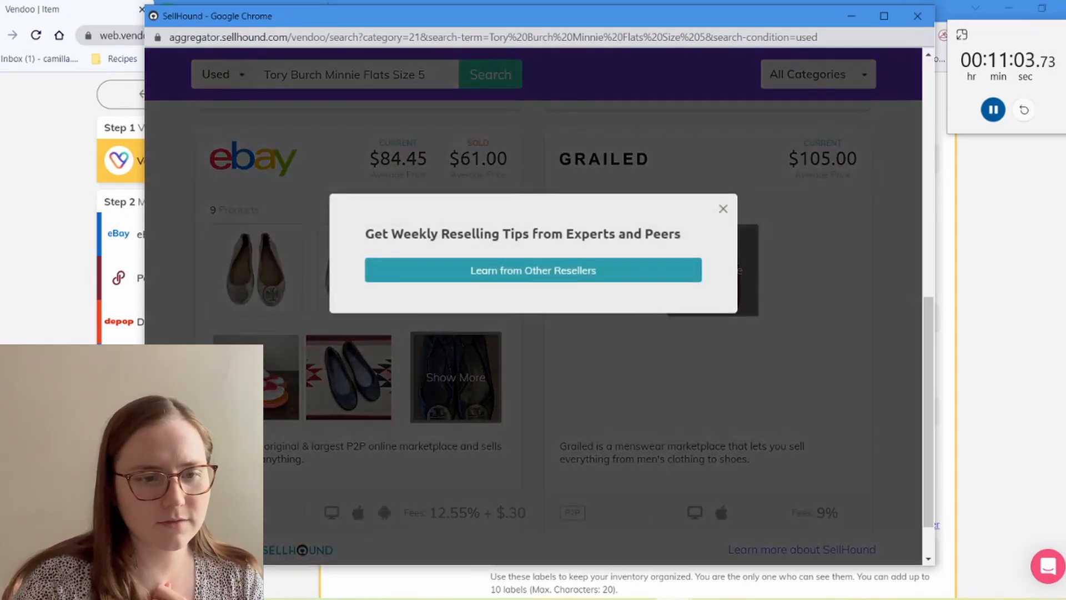
left_click(723, 209)
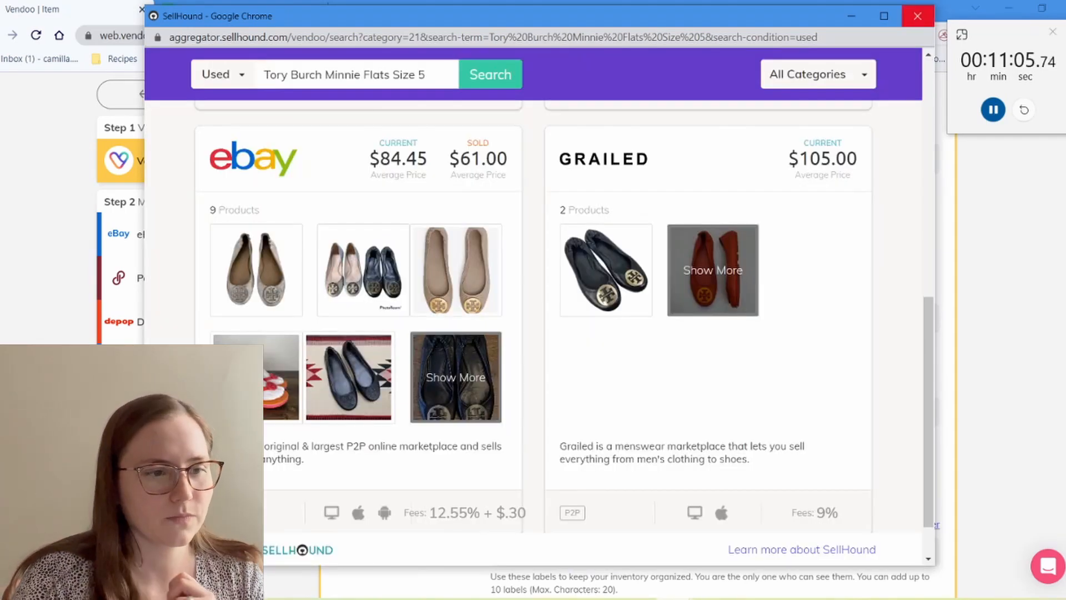
left_click(918, 16)
Enter a listing price of $50 and a cost of goods of $0, and save the Vendoo form.
left_click(578, 412)
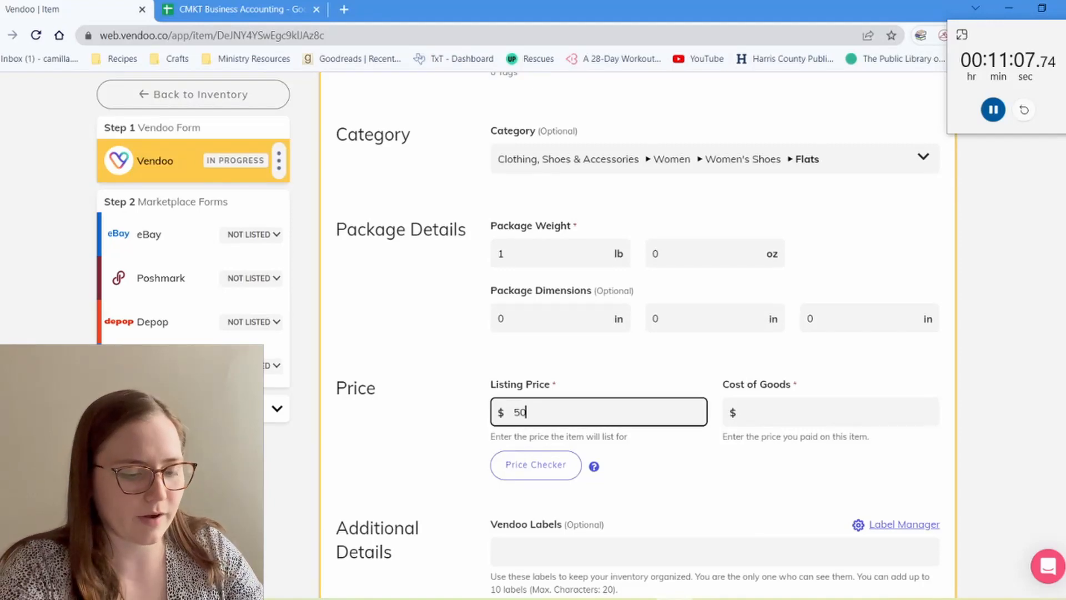
key("Tab")
type("0")
scroll(578, 412, "down", 7)
left_click(379, 374)
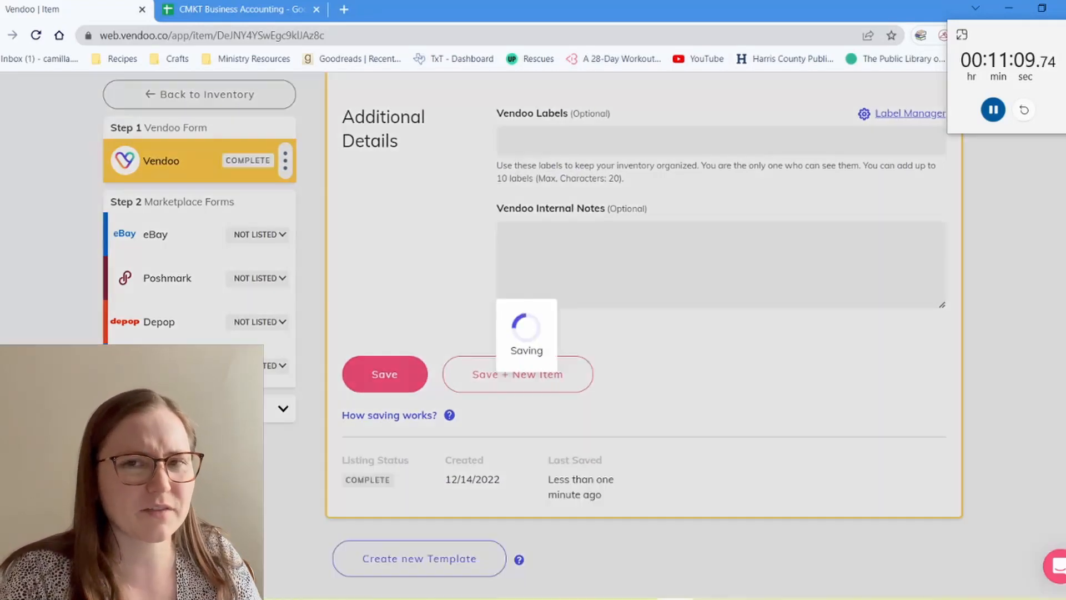
In the eBay marketplace form, set the US shoe size to 5 and the style to Ballet.
left_click(161, 234)
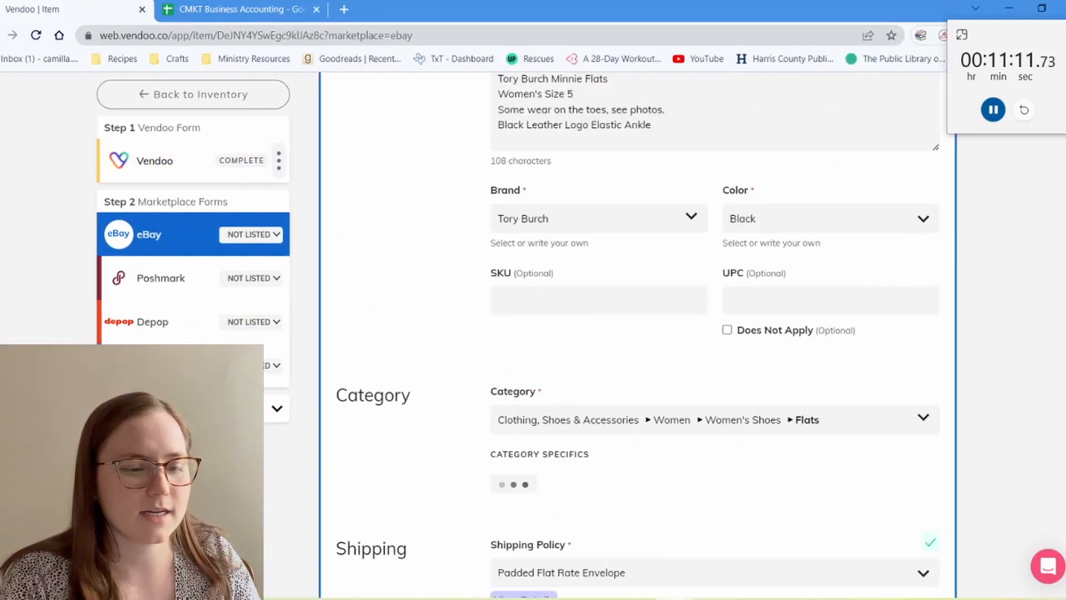
scroll(637, 335, "down", 5)
left_click(599, 261)
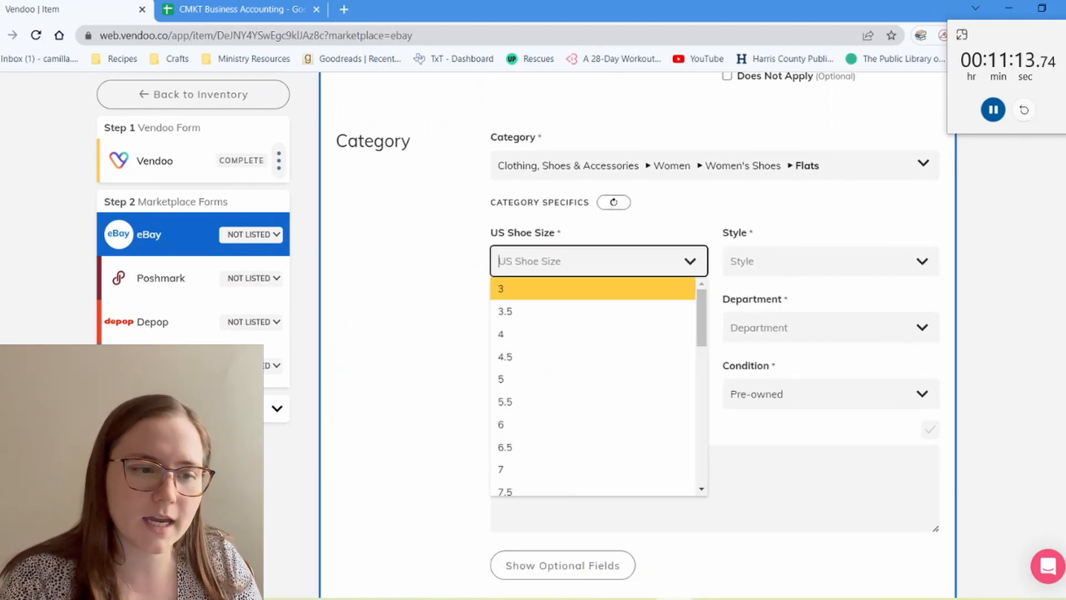
left_click(592, 379)
left_click(822, 261)
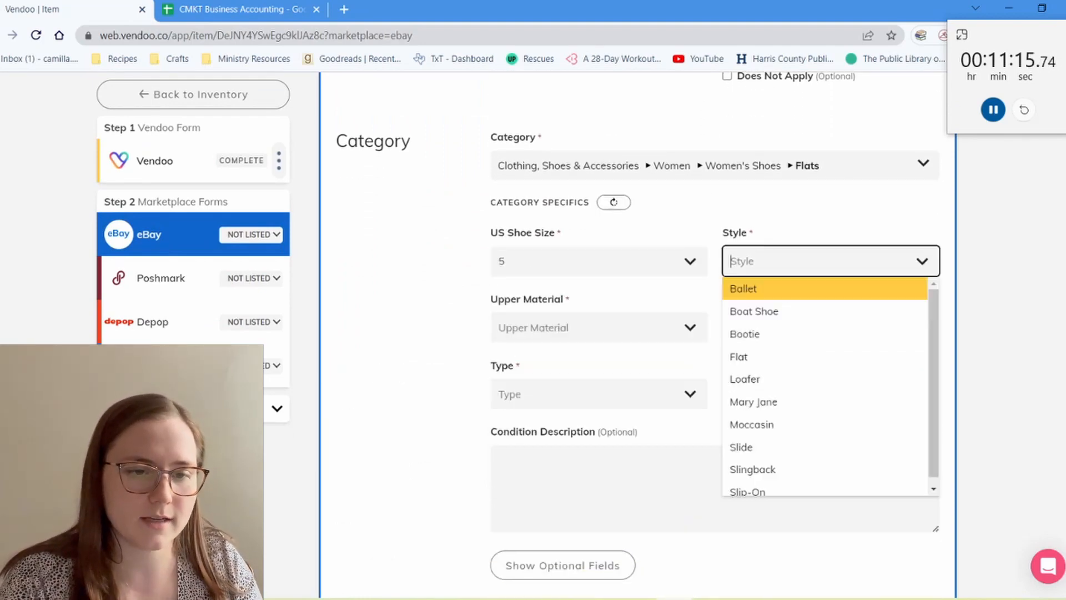
key("Down")
key("Up")
key("Return")
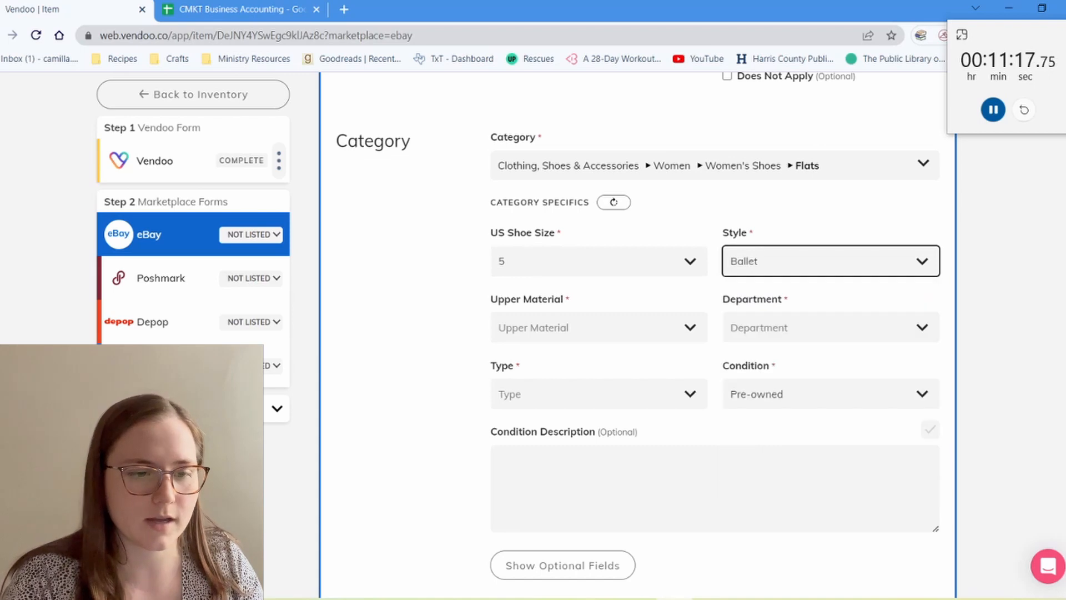
Set the eBay upper material to Leather.
key("Tab")
type("leather")
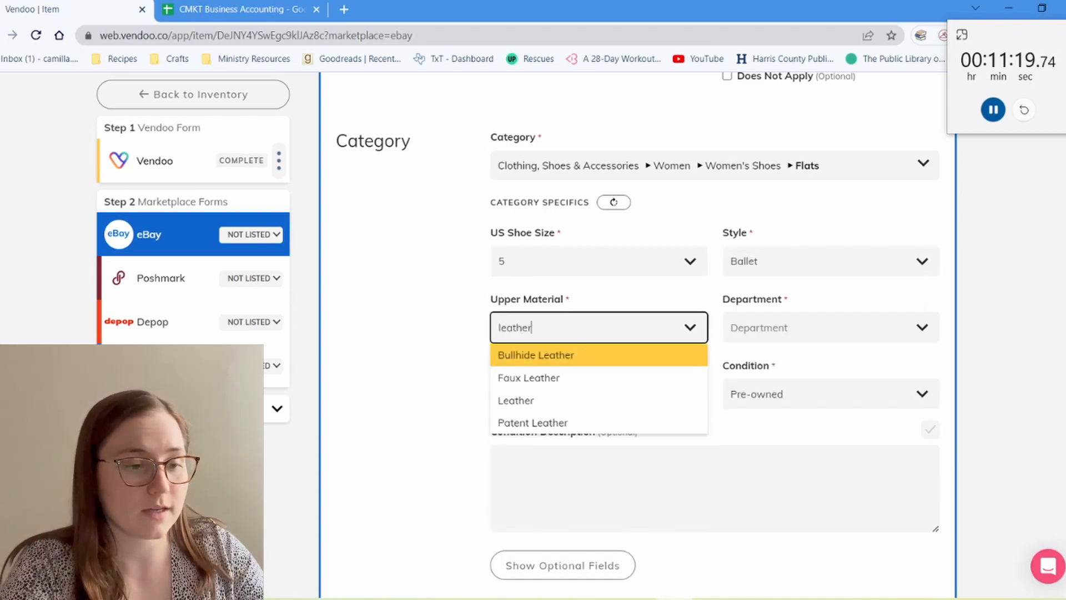
key("Down")
key("Down")
key("Return")
Set the eBay department to Women and the type to Flat.
key("Tab")
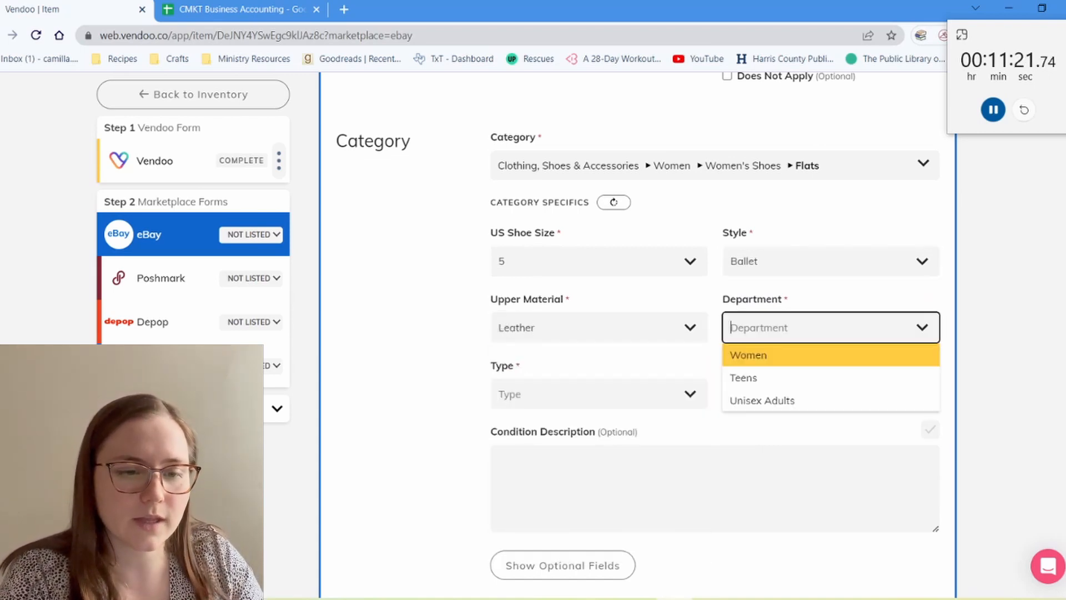
key("Return")
key("Tab")
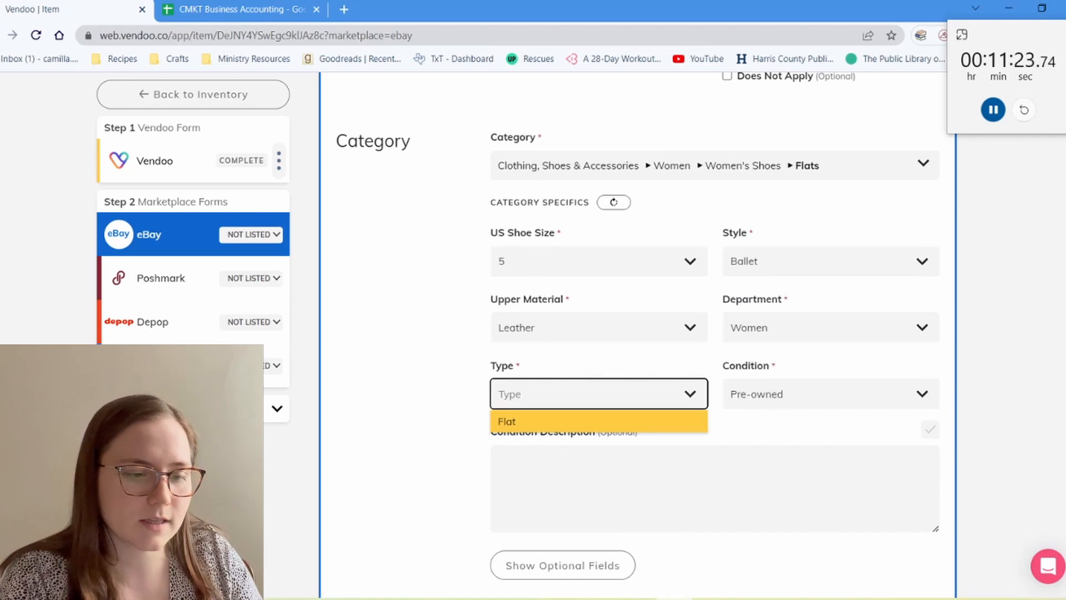
key("Return")
key("Tab")
key("Tab")
Copy the line "Some wear on the toes, see photos." from the eBay description into the condition description.
scroll(715, 333, "up", 5)
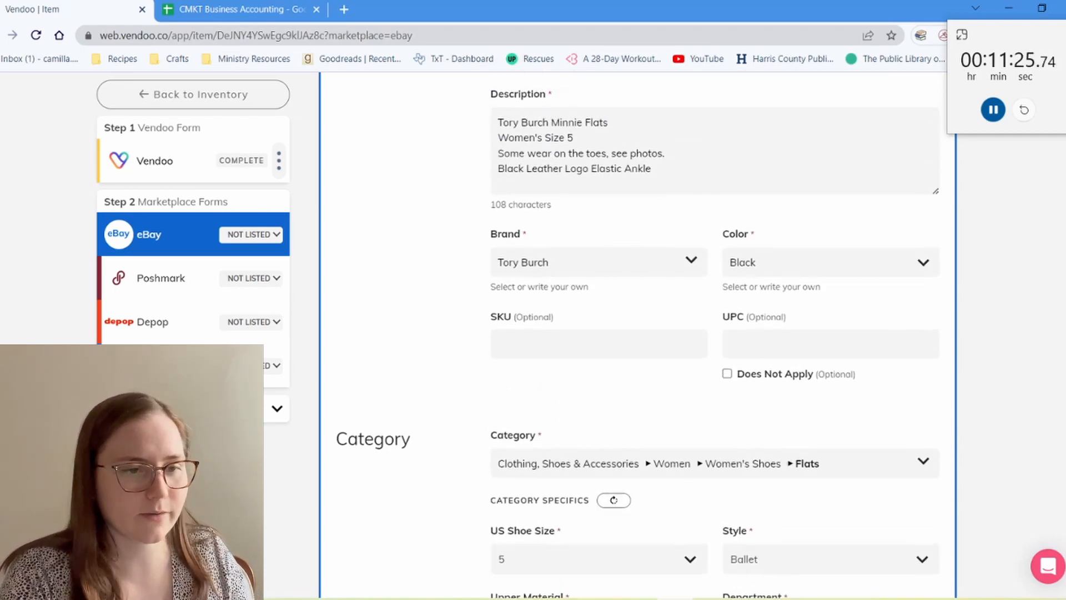
left_click_drag(665, 153, 499, 153)
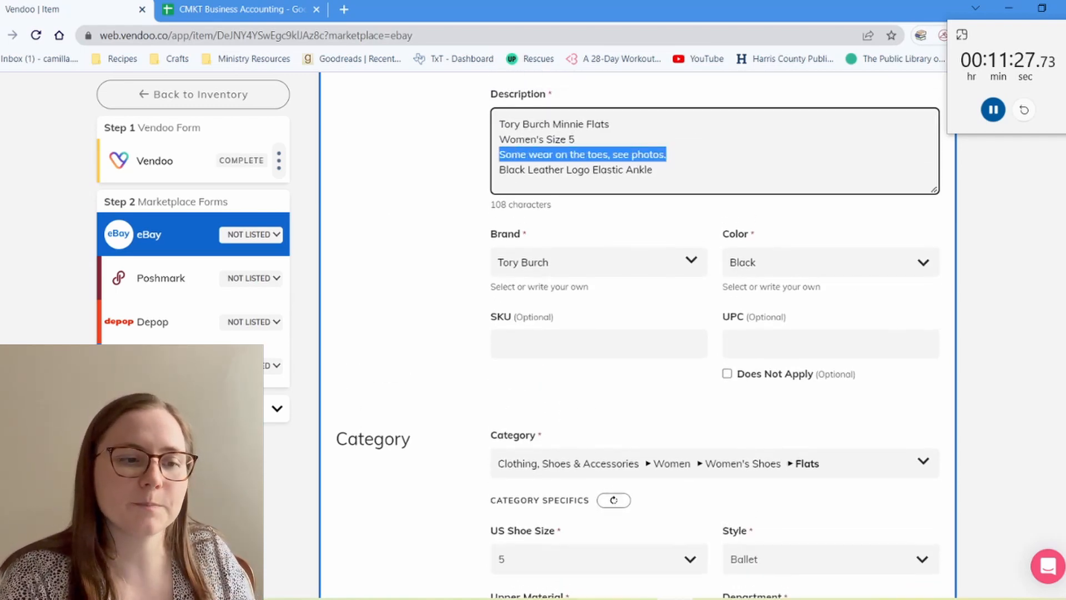
key("ctrl+c")
scroll(715, 333, "down", 7)
left_click(622, 250)
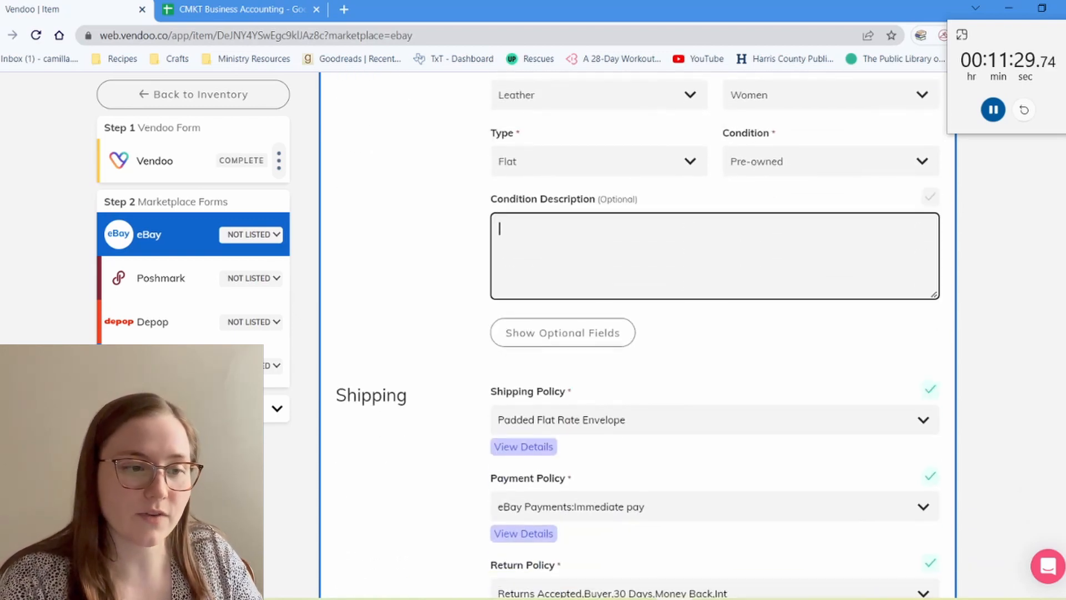
key("ctrl+v")
scroll(638, 333, "down", 15)
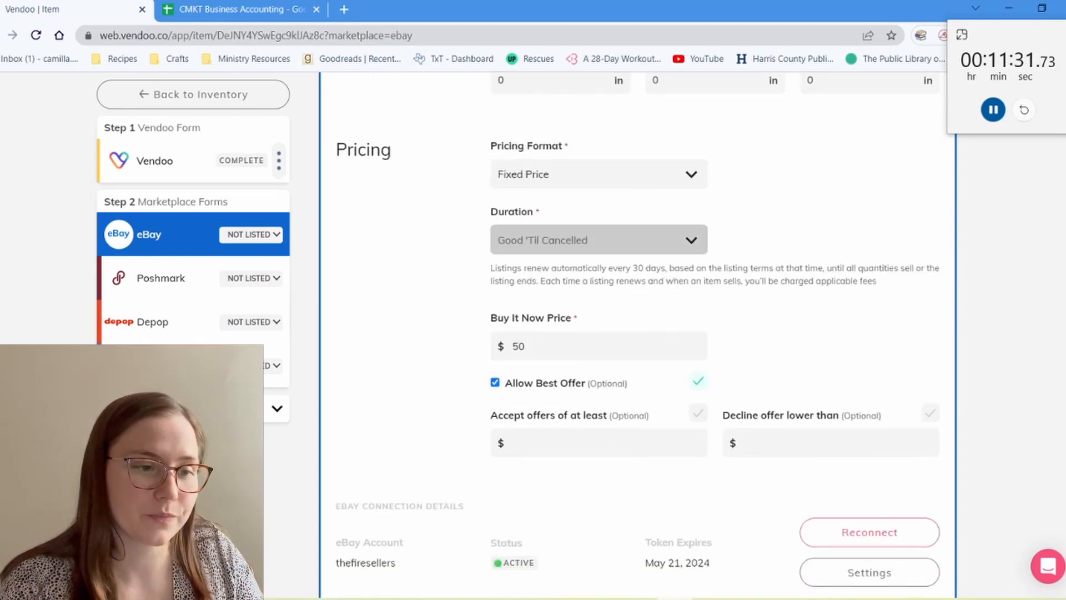
List the flats on eBay and bring up the size field in the Poshmark form.
left_click(833, 335)
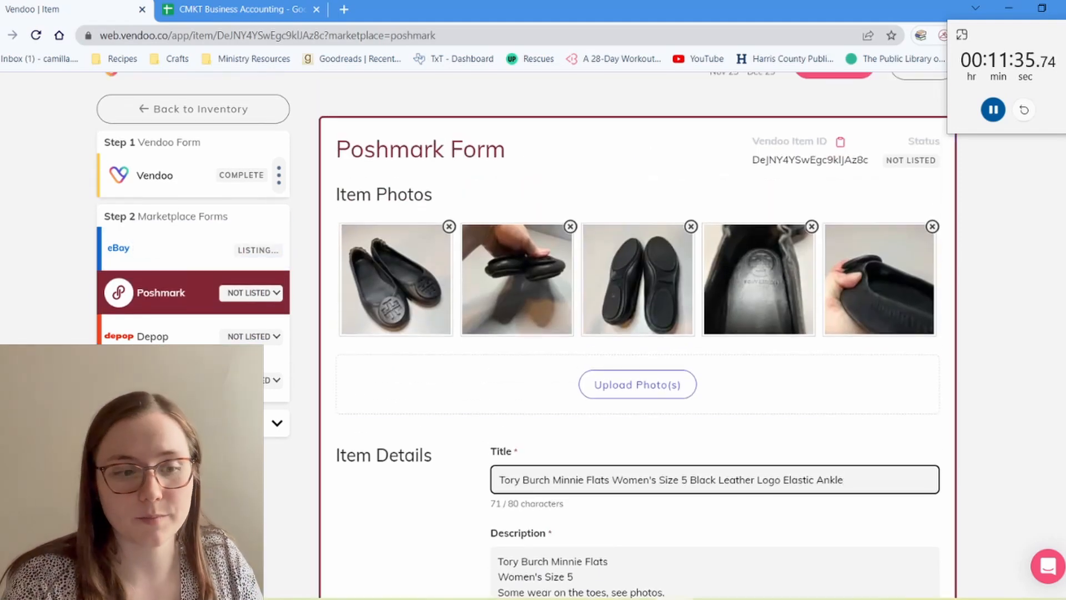
scroll(638, 333, "down", 8)
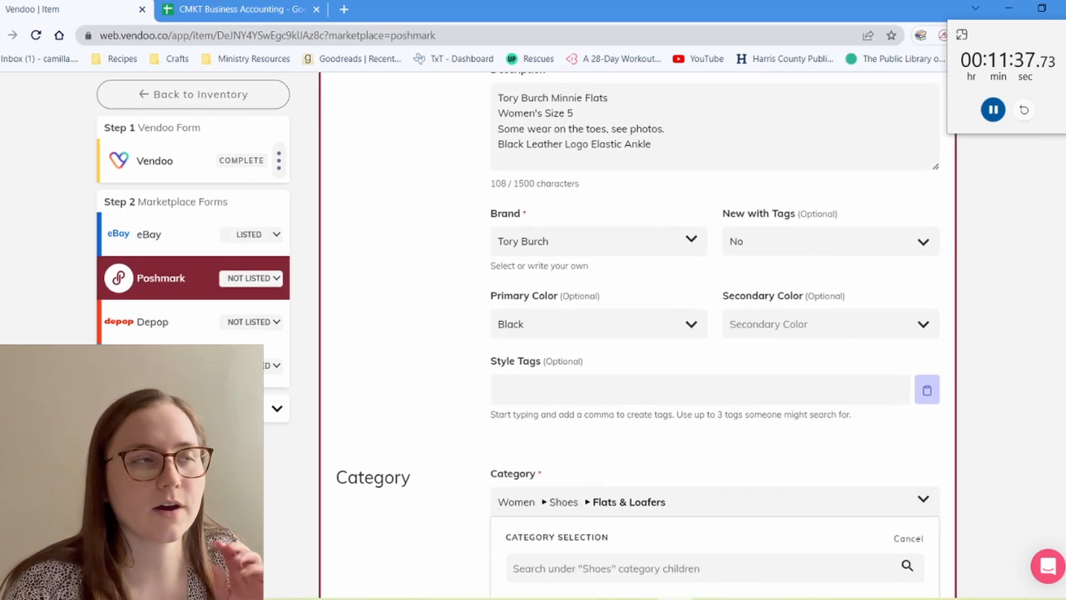
scroll(611, 384, "down", 6)
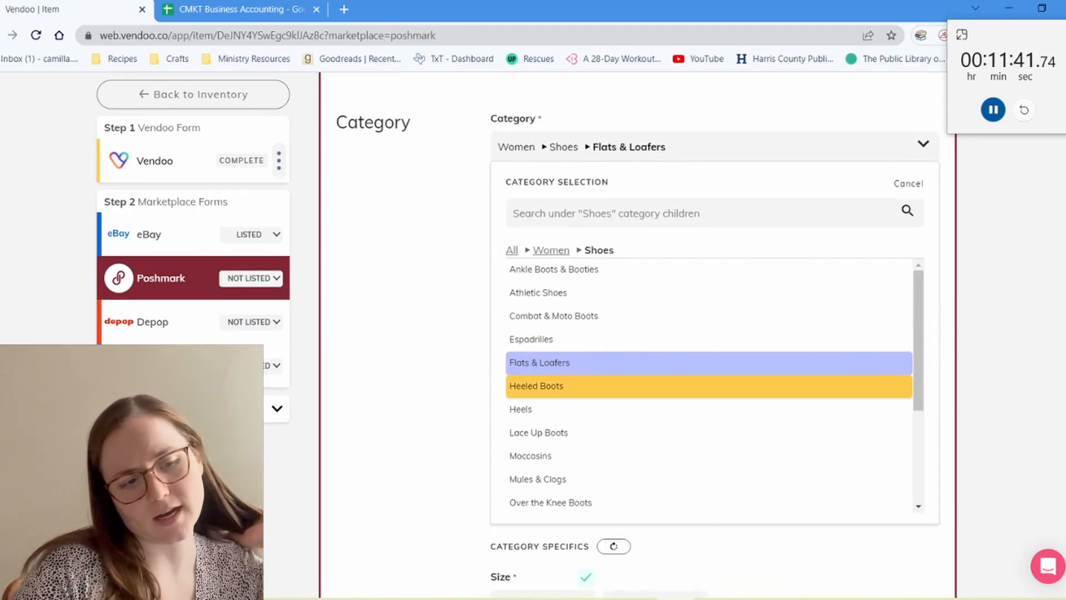
scroll(708, 383, "down", 10)
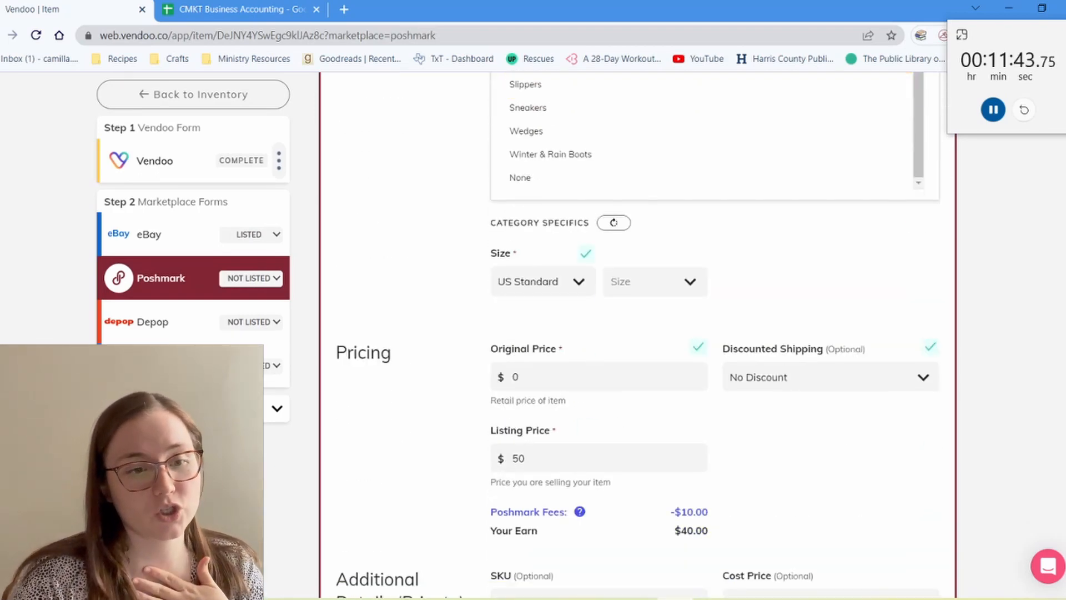
Set the Poshmark size to US Standard 5 and list the flats on Poshmark.
left_click(655, 282)
key("Return")
scroll(611, 333, "down", 10)
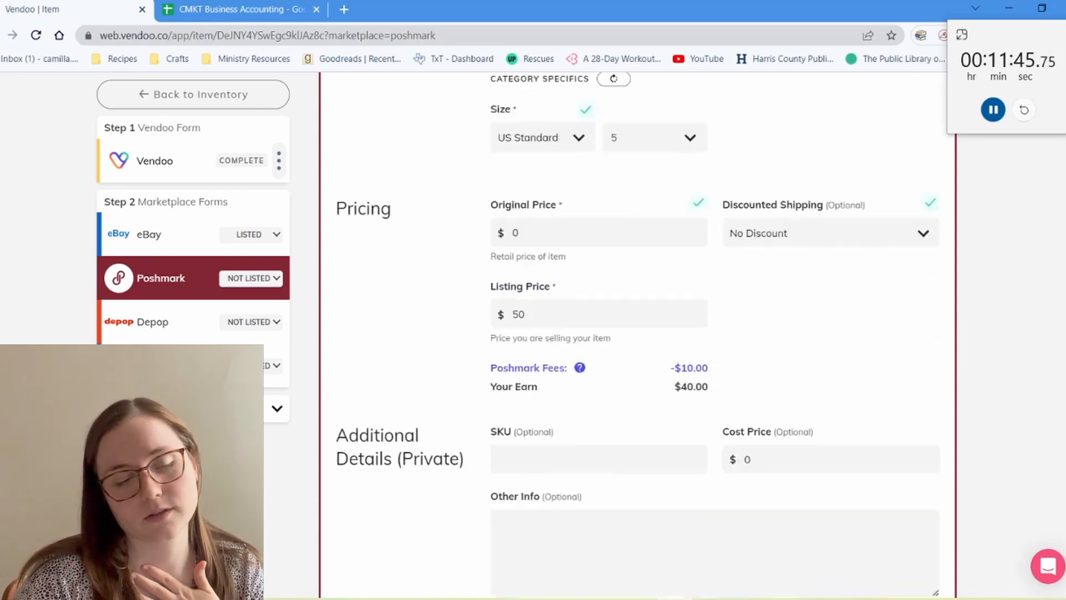
left_click(820, 382)
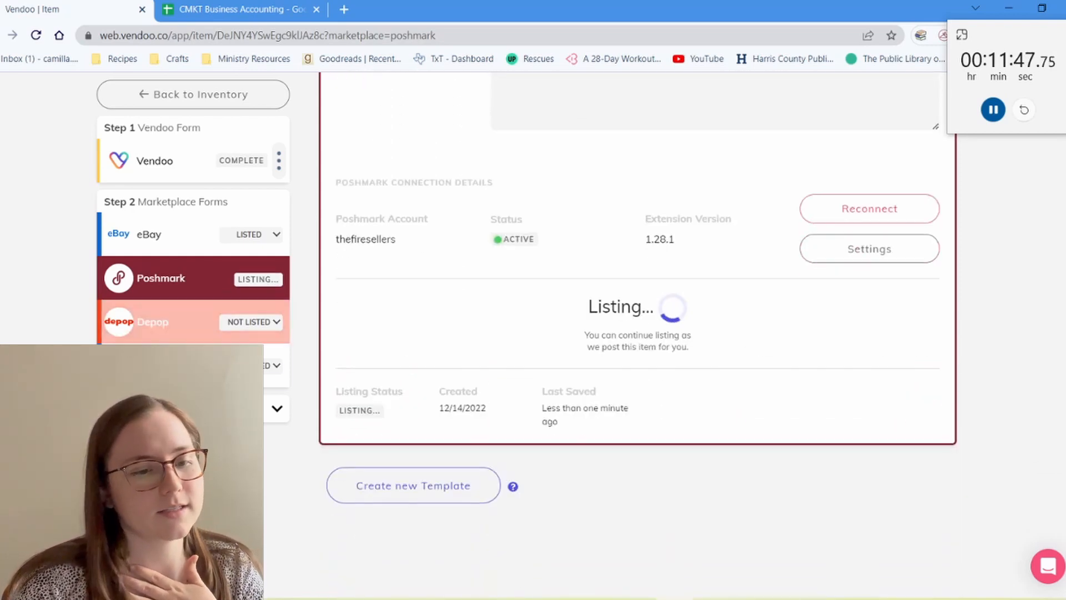
In the Facebook form's optional fields, set the women's shoe size to 5, the color to Black and the shoe style to Ballet Flats.
left_click(167, 365)
scroll(638, 333, "down", 15)
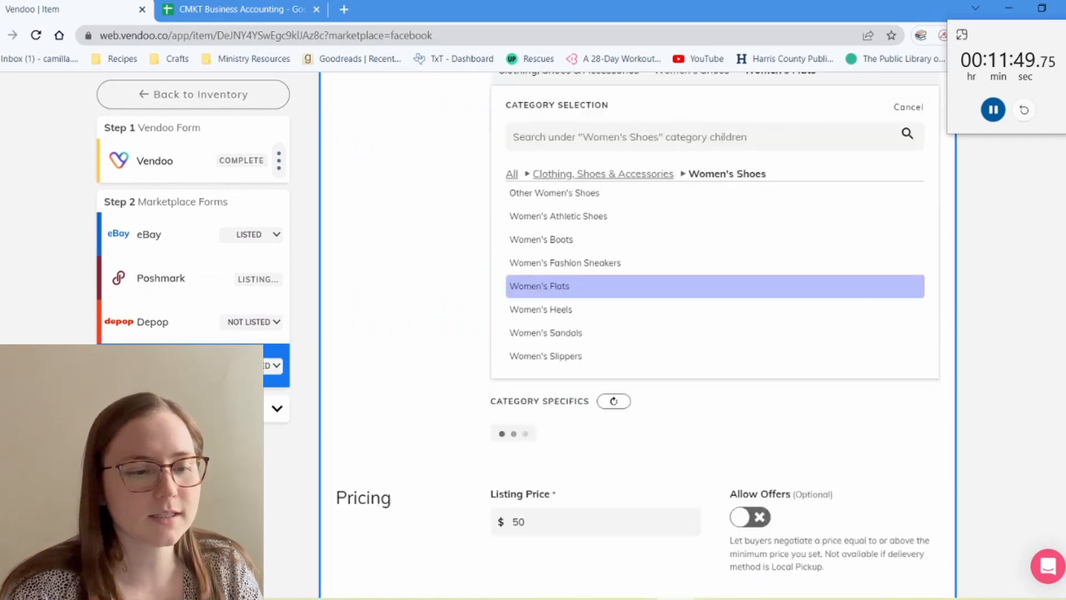
scroll(639, 333, "up", 7)
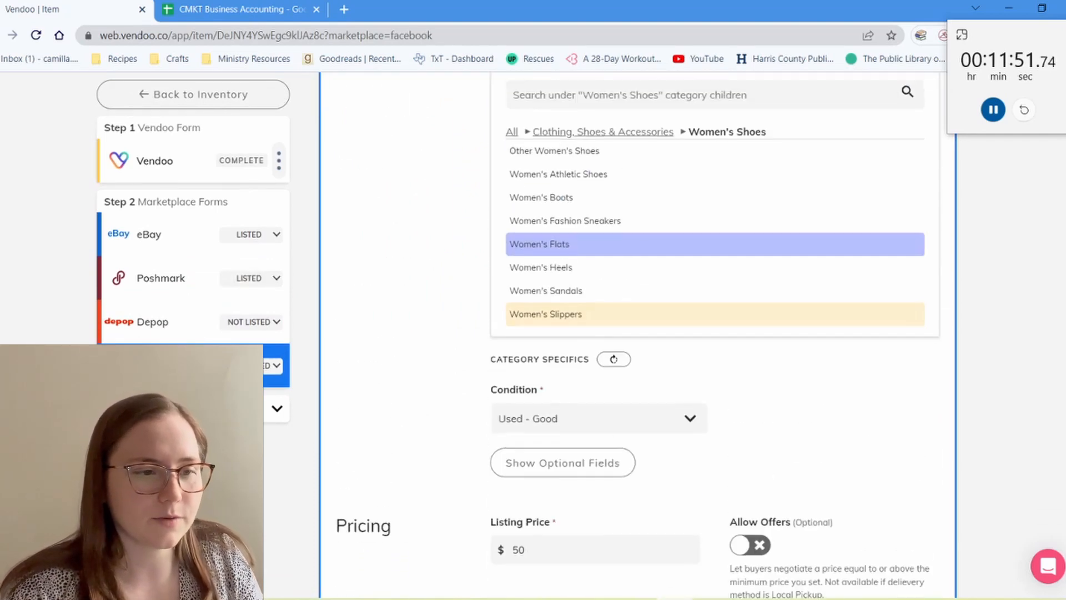
left_click(563, 463)
scroll(562, 463, "down", 3)
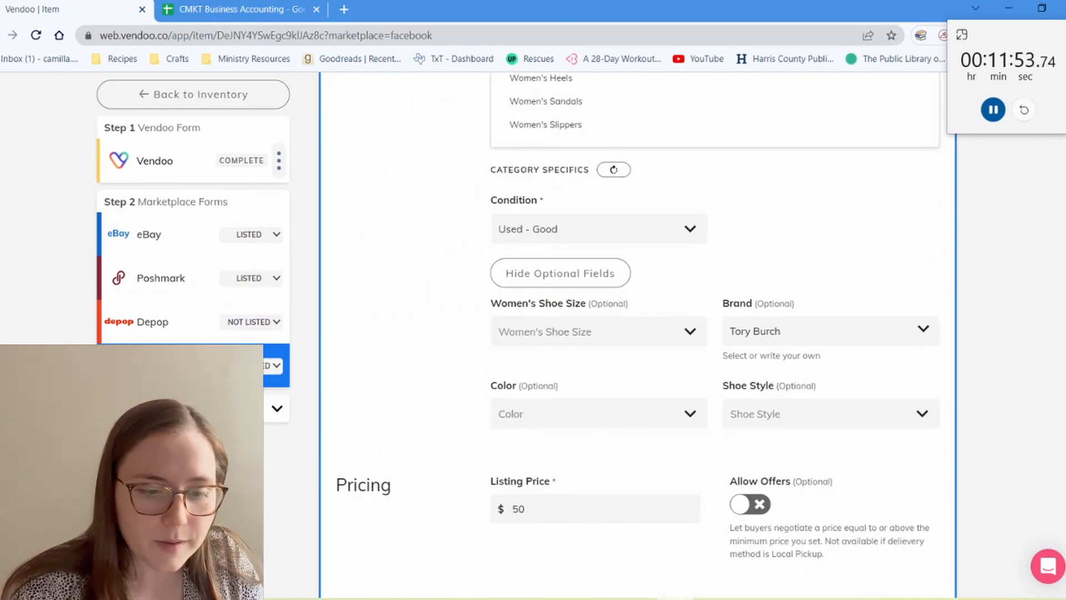
left_click(594, 332)
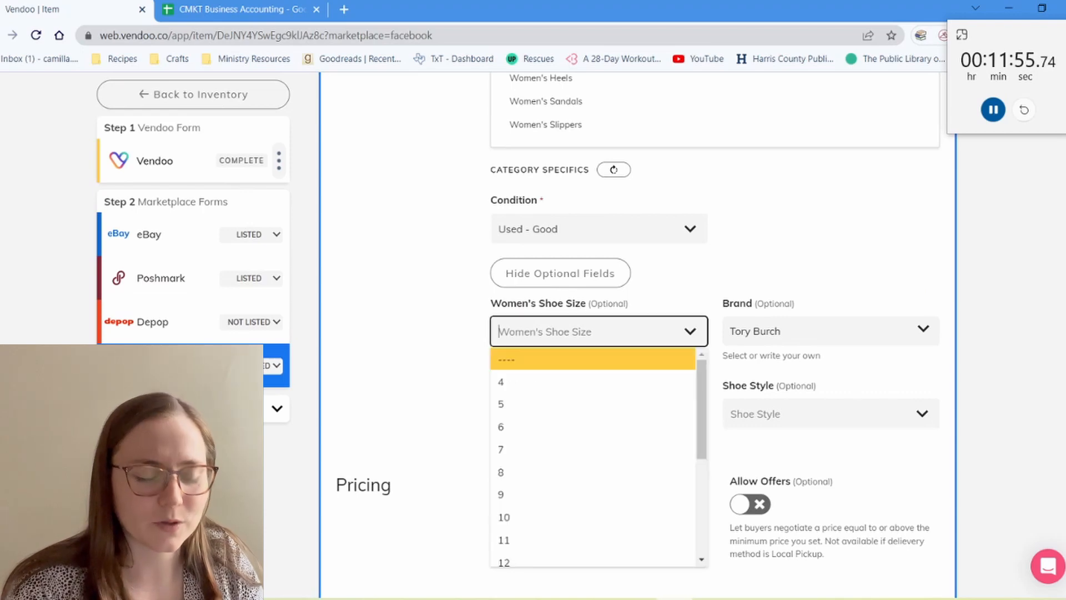
left_click(595, 404)
left_click(594, 411)
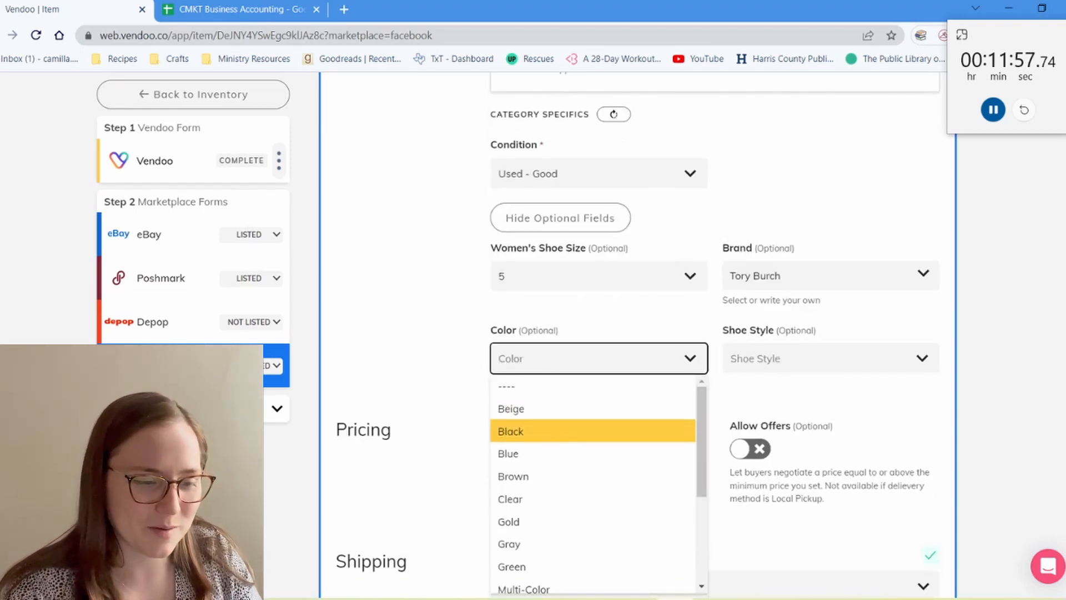
left_click(594, 431)
left_click(830, 358)
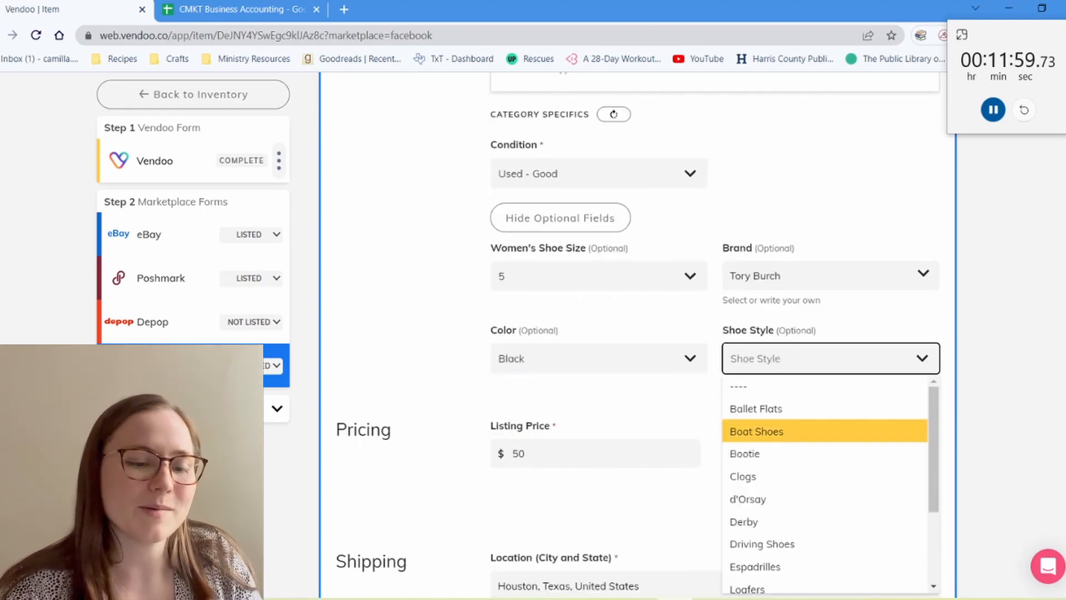
left_click(822, 407)
Allow offers on the Facebook listing with a minimum price of $25.
left_click(750, 448)
scroll(744, 449, "down", 3)
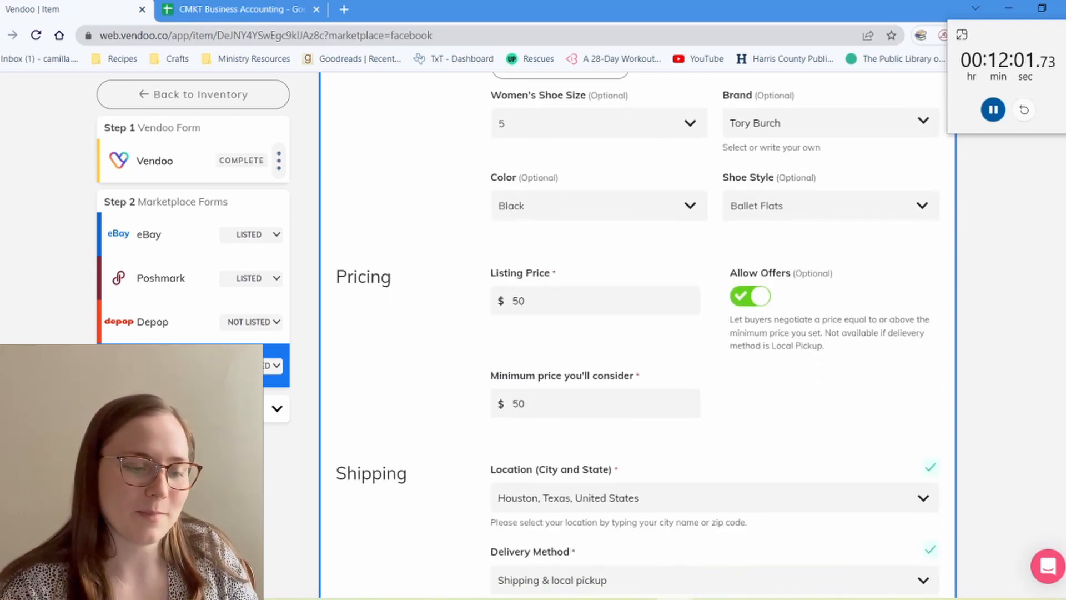
left_click(594, 386)
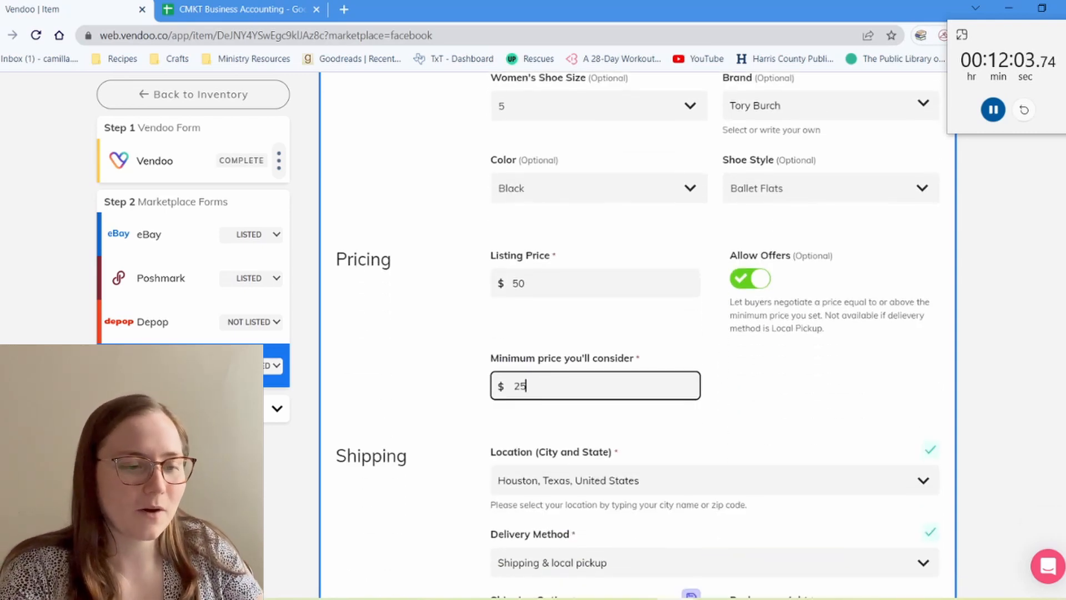
Set the Facebook shipping option to "Use your own shipping label" and fill in the shipping rate.
scroll(638, 330, "down", 8)
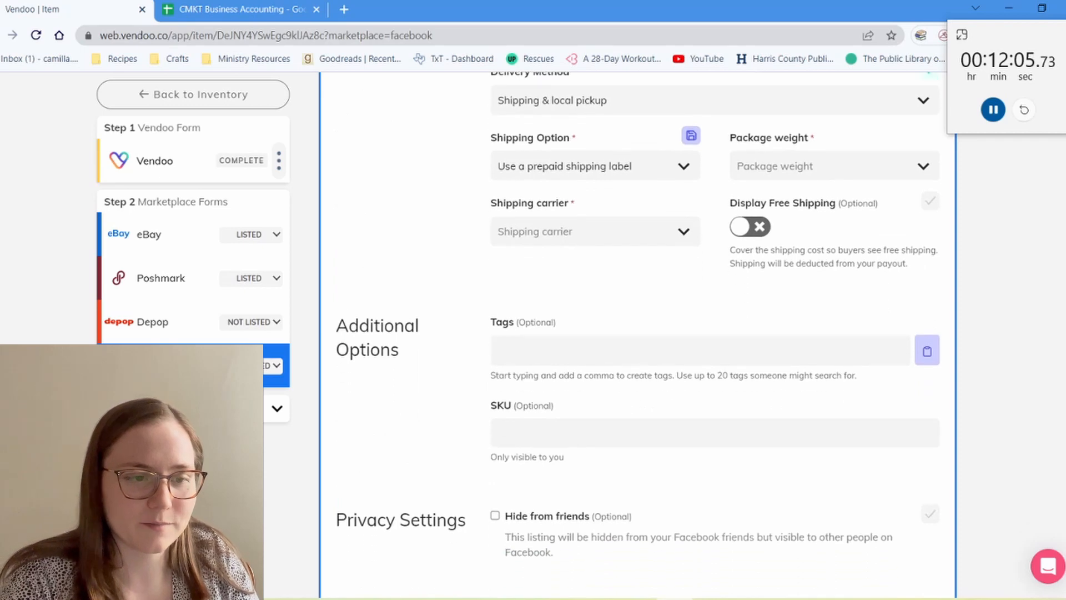
left_click(594, 166)
left_click(578, 205)
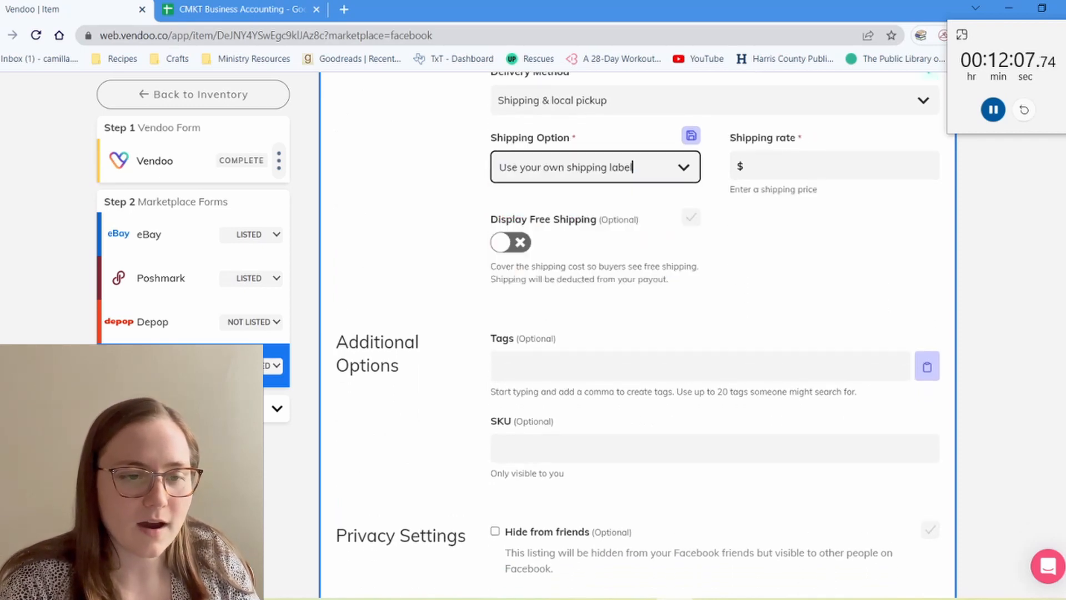
left_click(833, 165)
left_click(822, 239)
List the flats on Facebook and return to the inventory.
scroll(822, 278, "down", 8)
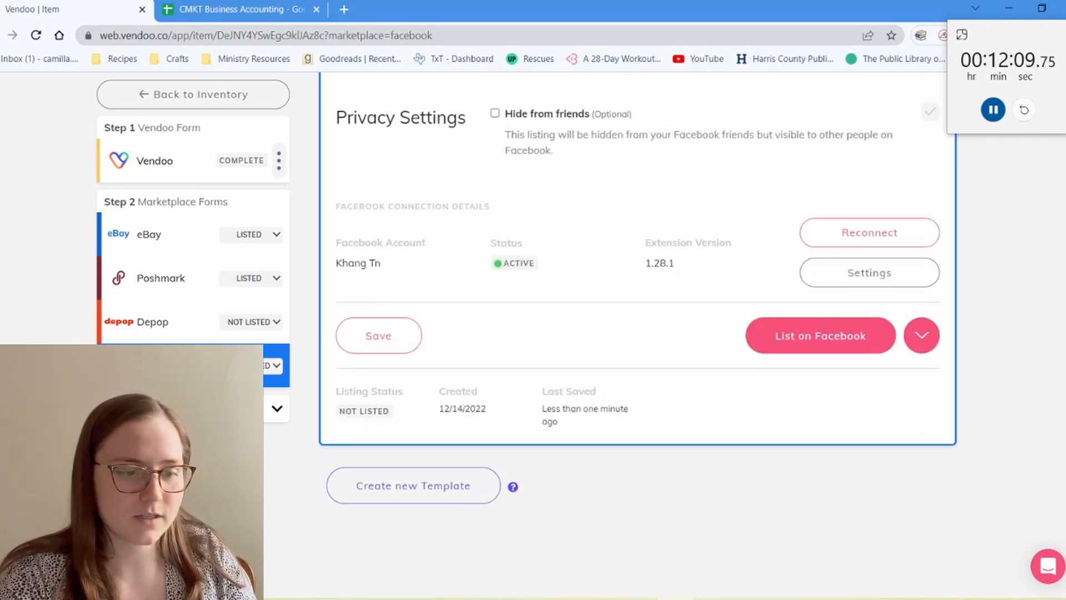
left_click(820, 335)
left_click(193, 95)
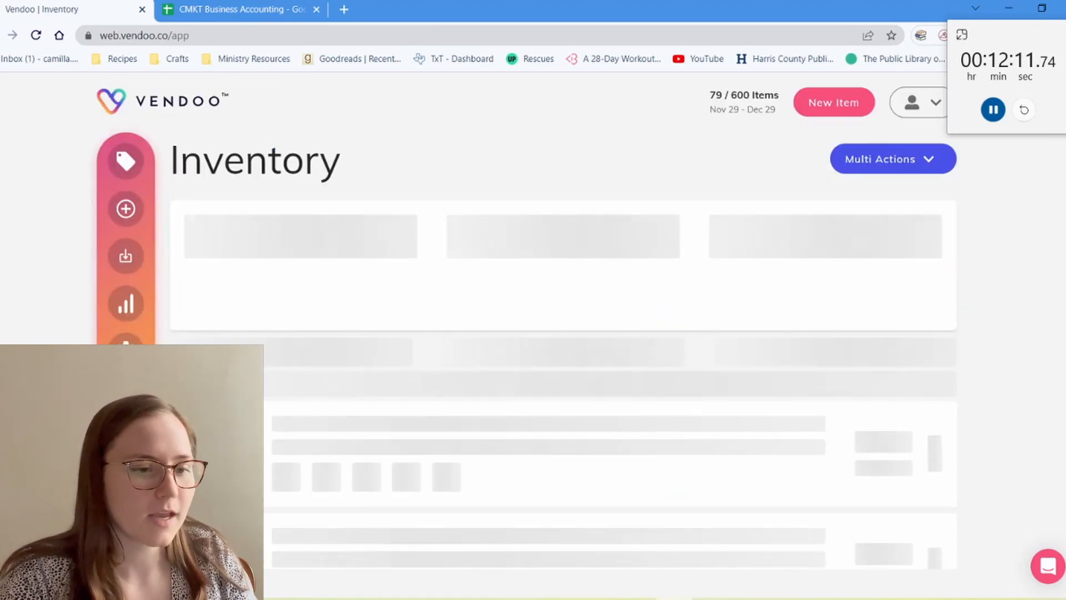
Open the newest draft, the beige flats with white toes, and enlarge its insole photo to read the brand.
scroll(556, 294, "down", 5)
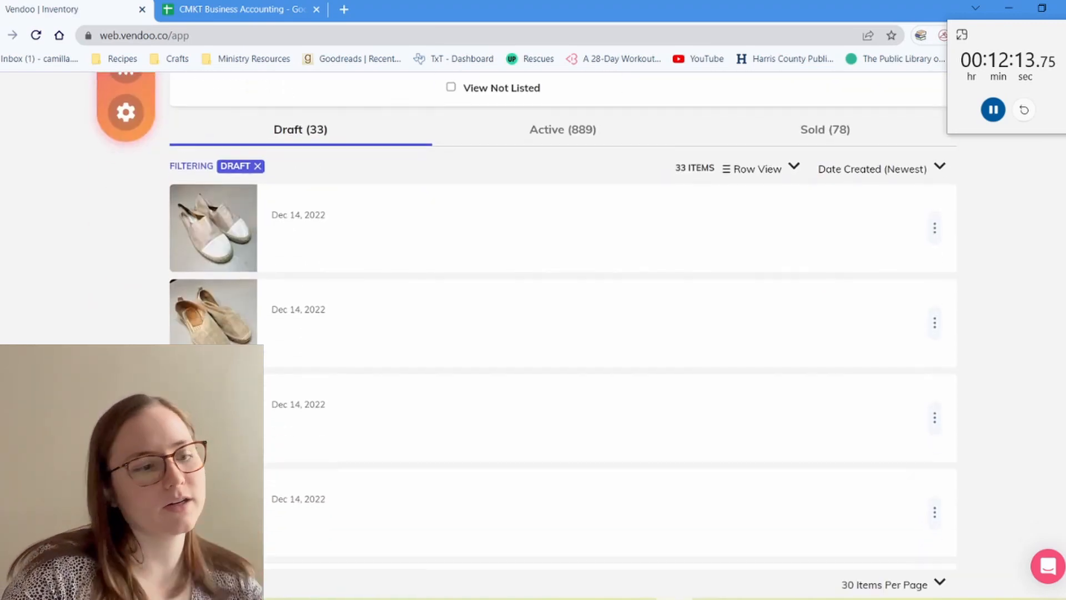
scroll(555, 295, "up", 1)
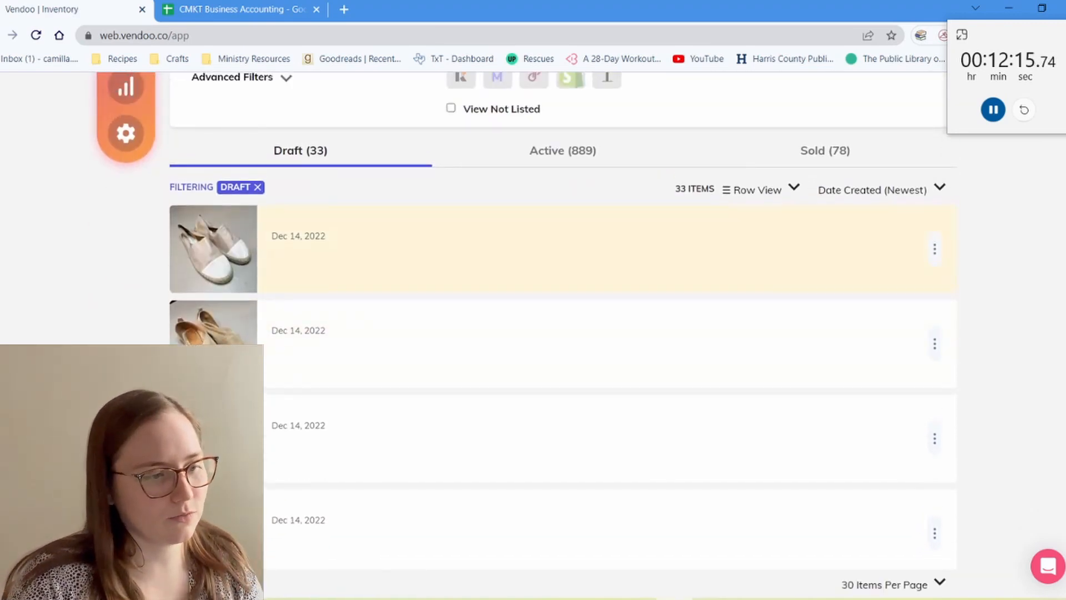
left_click(517, 277)
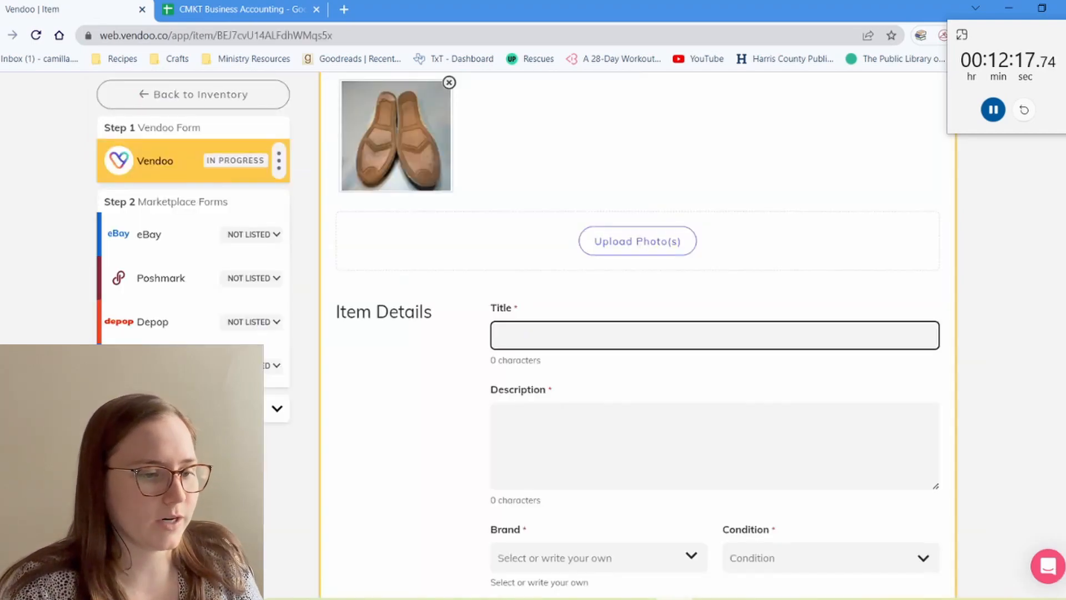
scroll(517, 284, "up", 5)
left_click(517, 319)
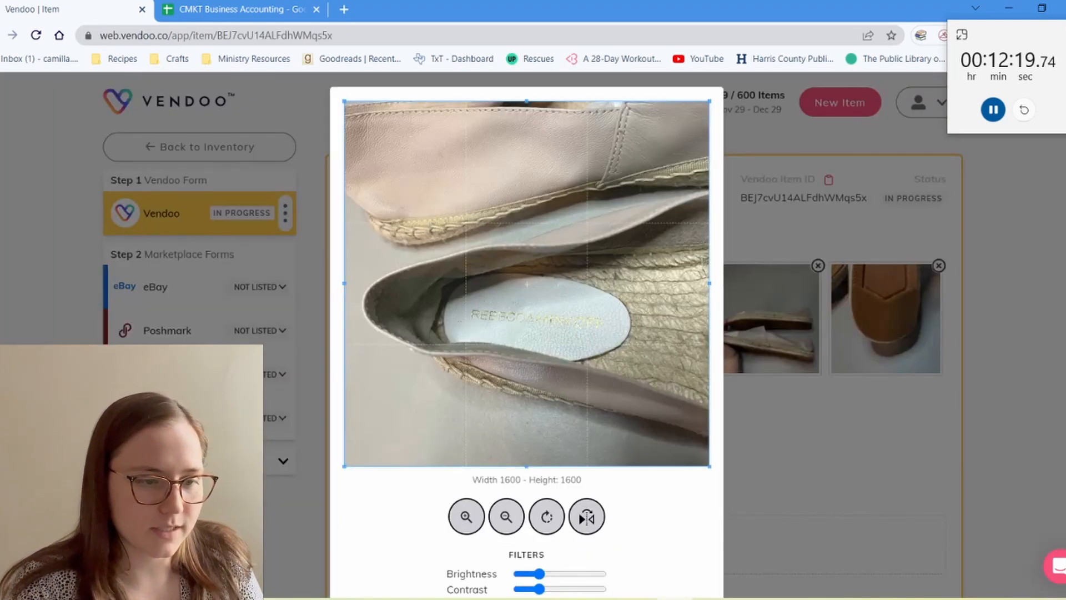
scroll(517, 320, "down", 2)
left_click(496, 555)
Enter "Rebecca Minkoff Espadrille Flats Women's Size" as the draft's title.
scroll(533, 444, "down", 4)
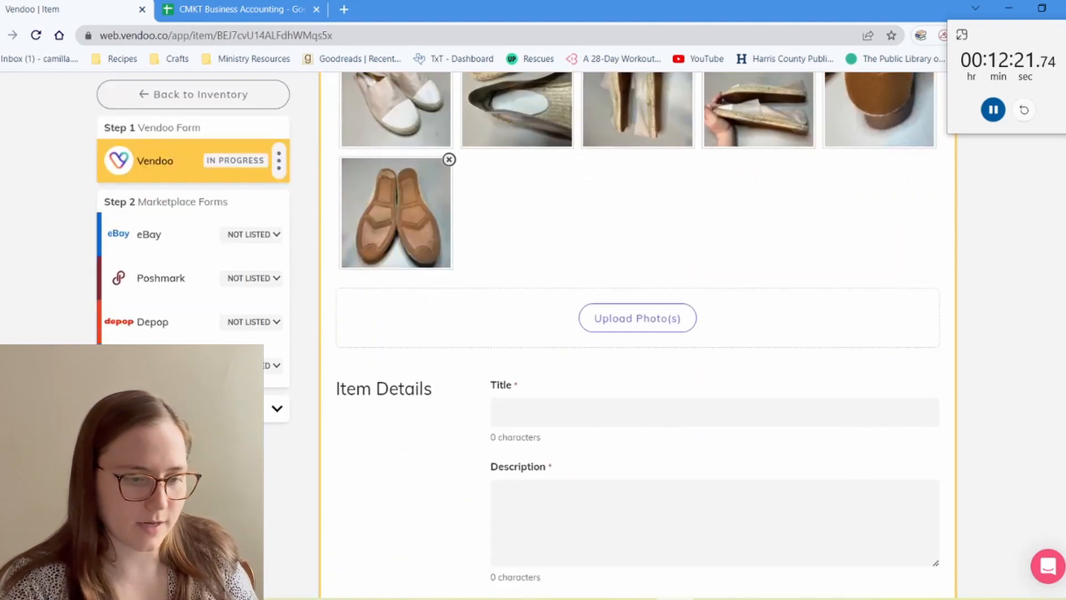
left_click(639, 412)
type("Rebeccas")
key("BackSpace")
key("BackSpace")
type("Minko")
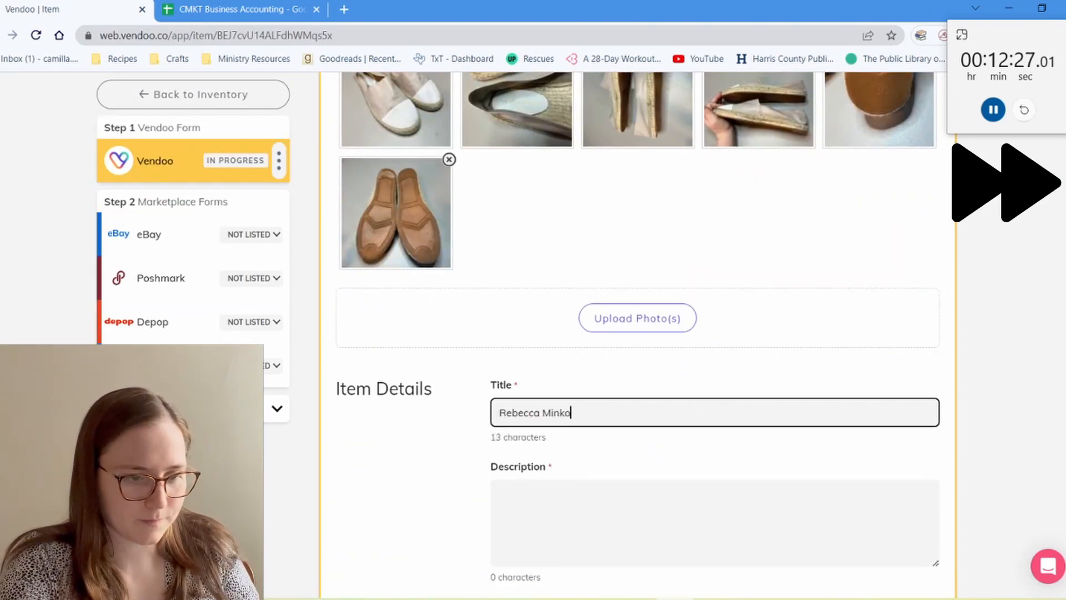
type("ff Espadrille Flate")
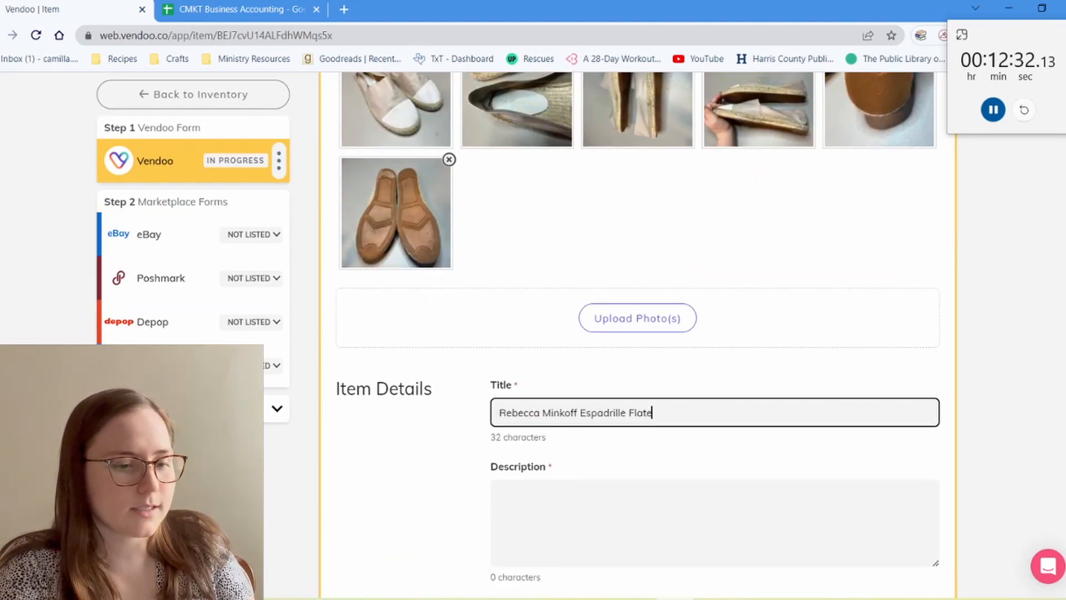
key("BackSpace")
type("s Wo")
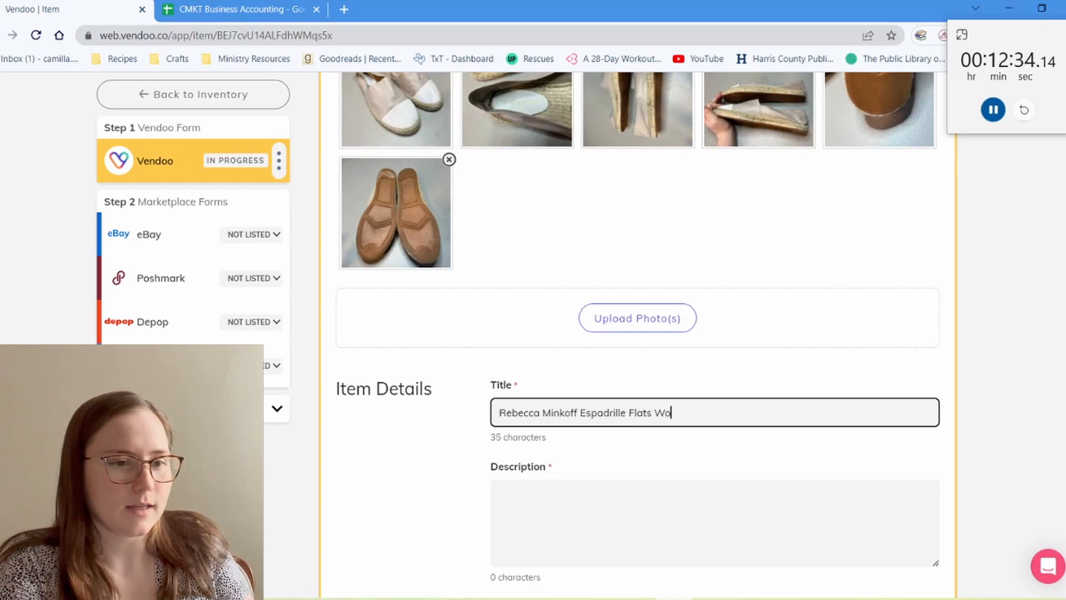
type("men's Size")
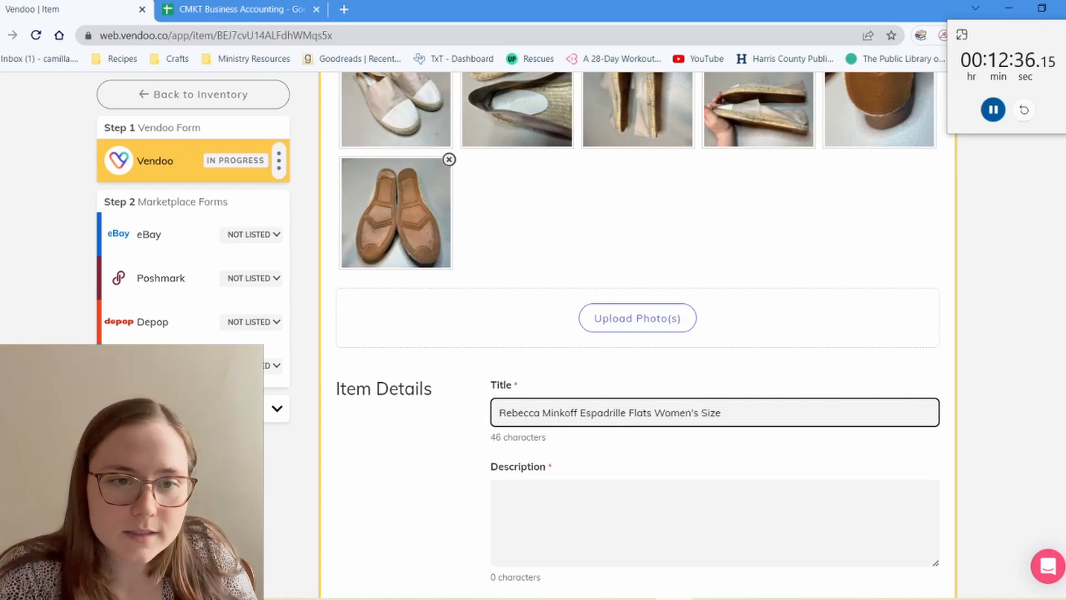
Check the shoe size in the enlarged sole photo and add 8.5 to the end of the title.
scroll(756, 278, "up", 4)
left_click(878, 286)
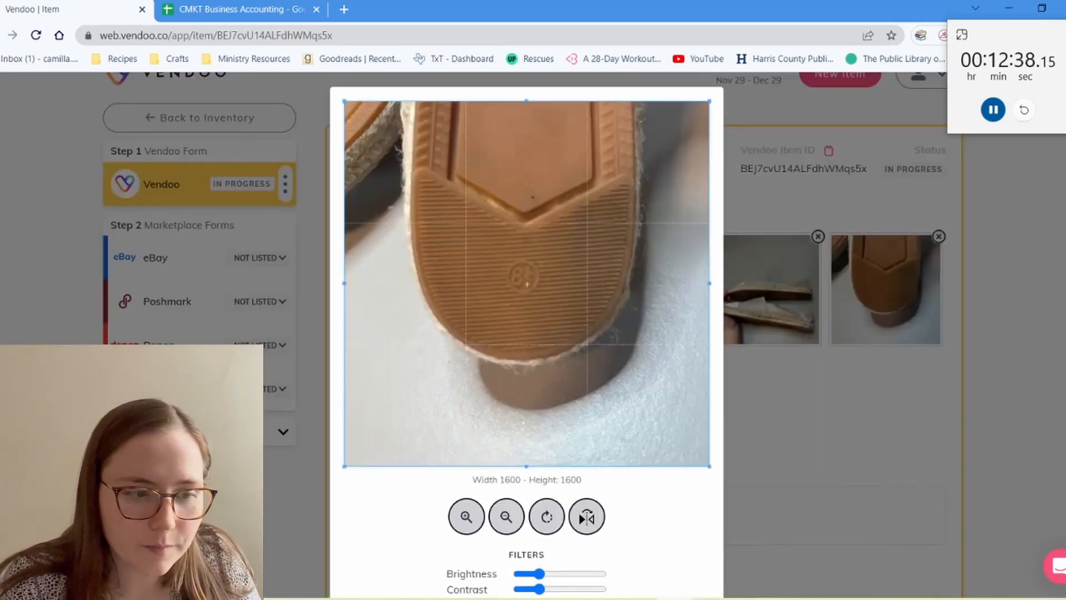
scroll(679, 428, "down", 6)
scroll(678, 489, "down", 2)
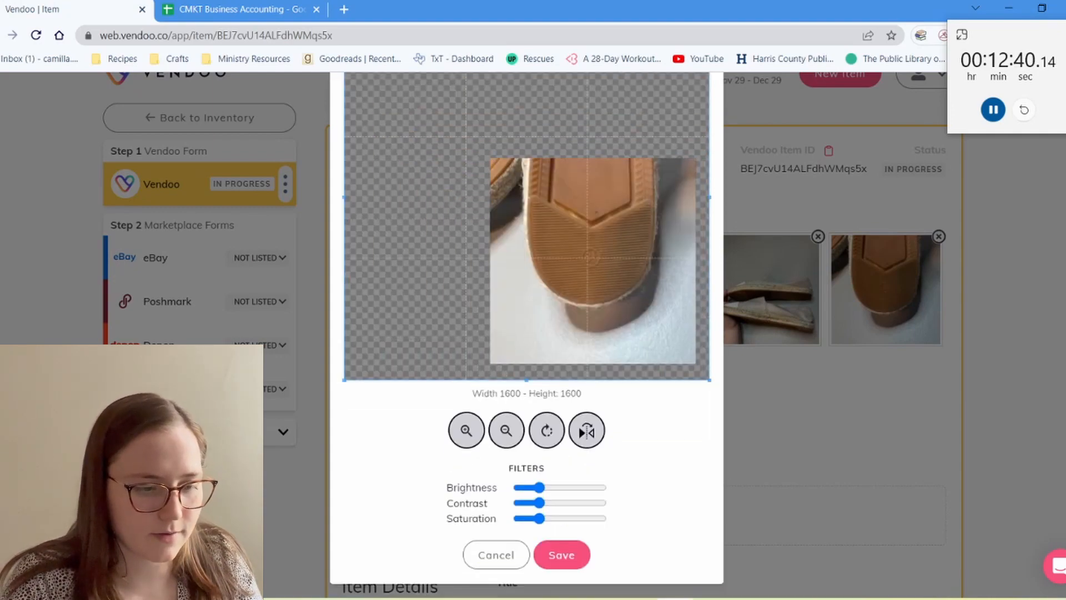
left_click(496, 555)
scroll(638, 355, "down", 5)
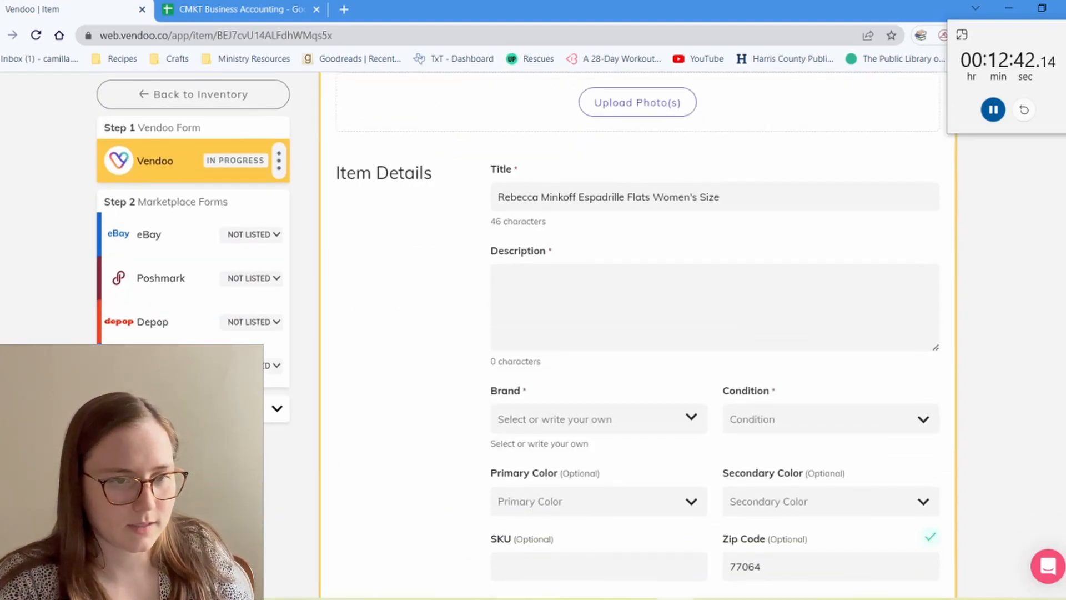
left_click(725, 197)
type("8.5")
Complete the title with "Beige White Cap Toe Leather" and copy the whole title.
scroll(759, 222, "up", 6)
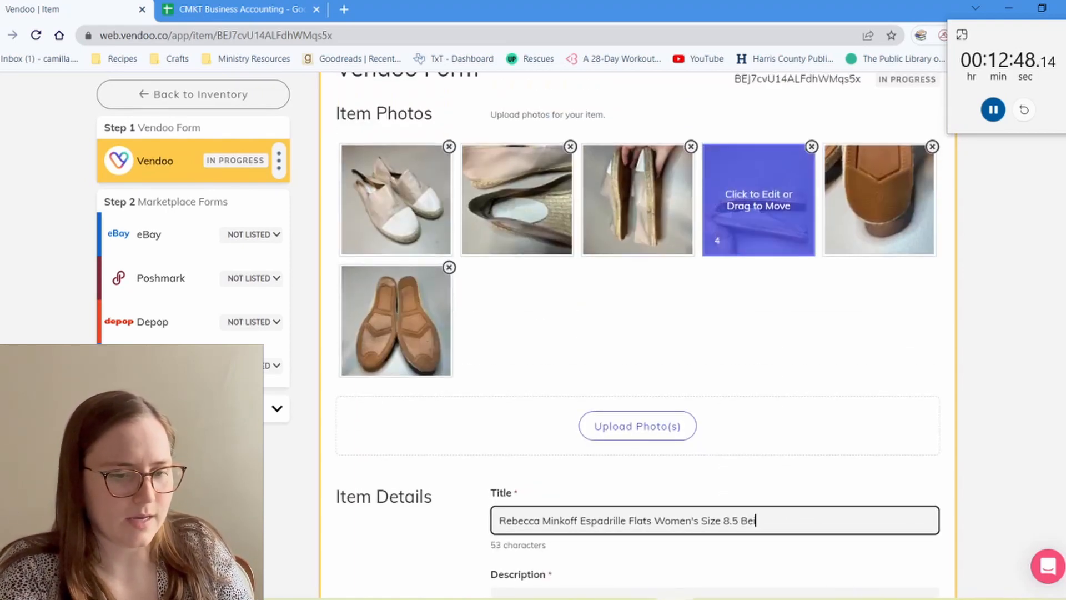
type(".5 Beige White C")
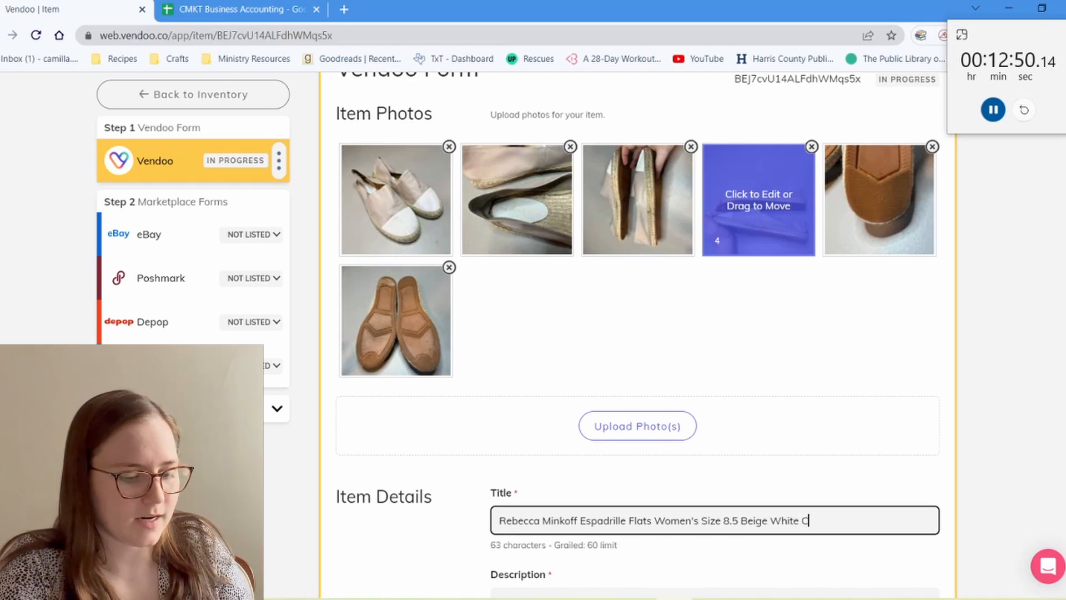
type("ap Toe Lea")
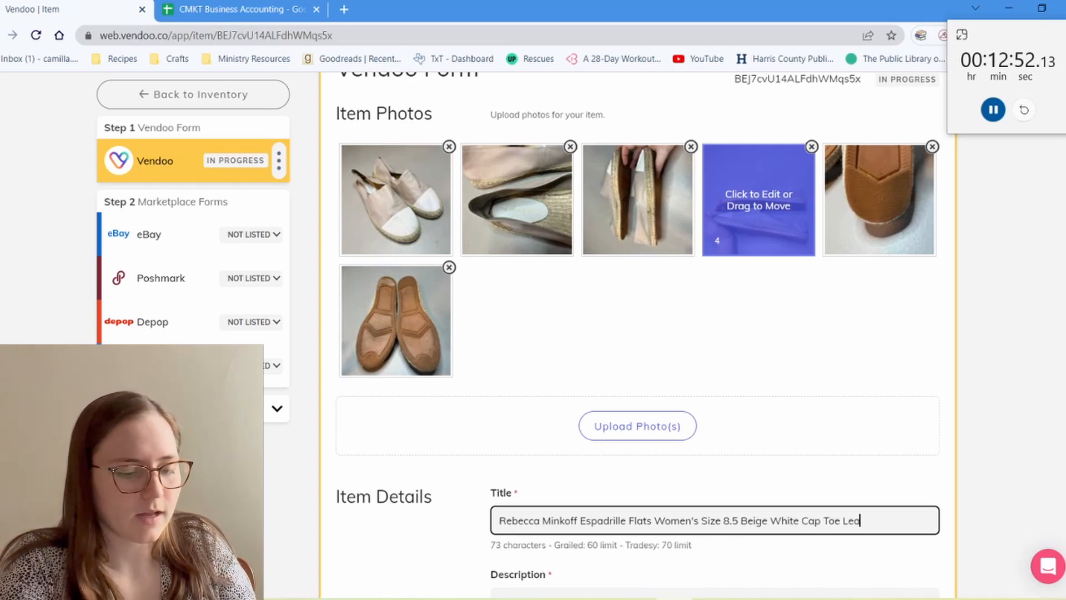
type("ther U")
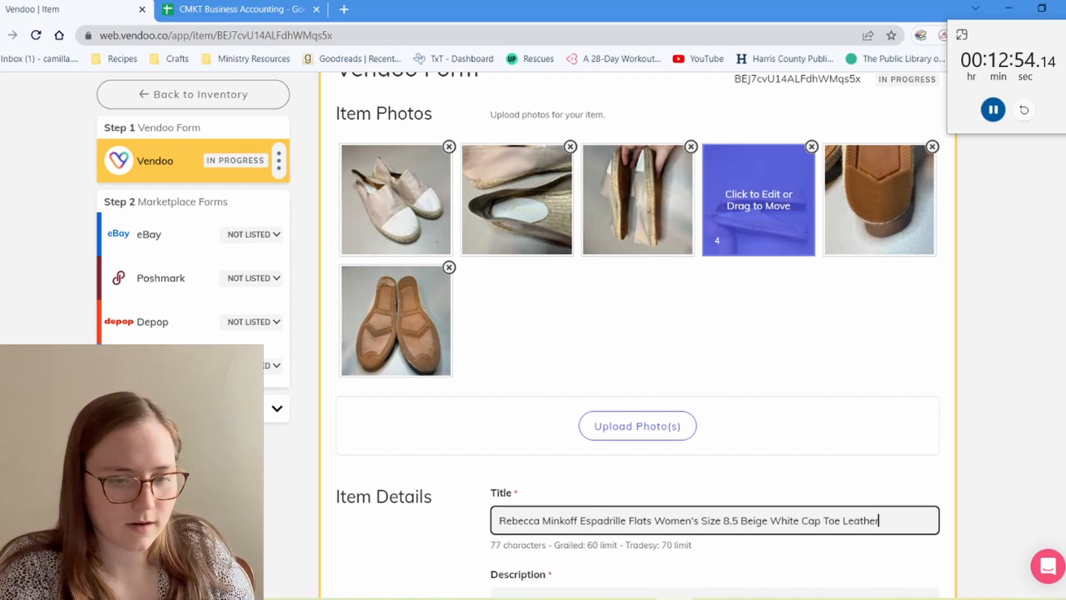
key("ctrl+a")
key("ctrl+c")
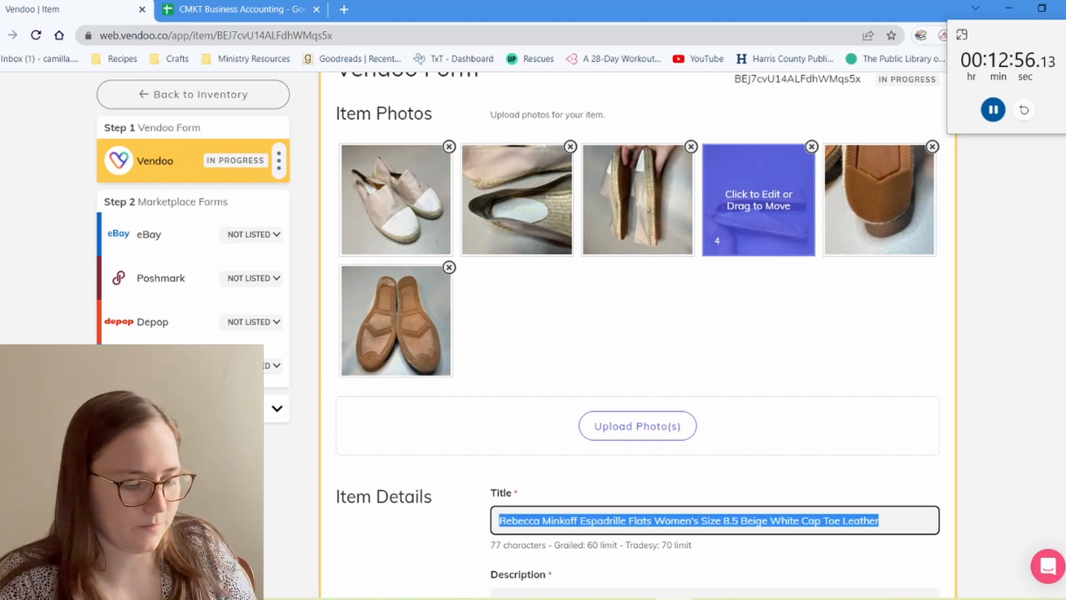
Paste the title into the description and break it into separate lines after "Flats" and after "8.5".
scroll(759, 200, "down", 4)
left_click(715, 364)
key("ctrl+v")
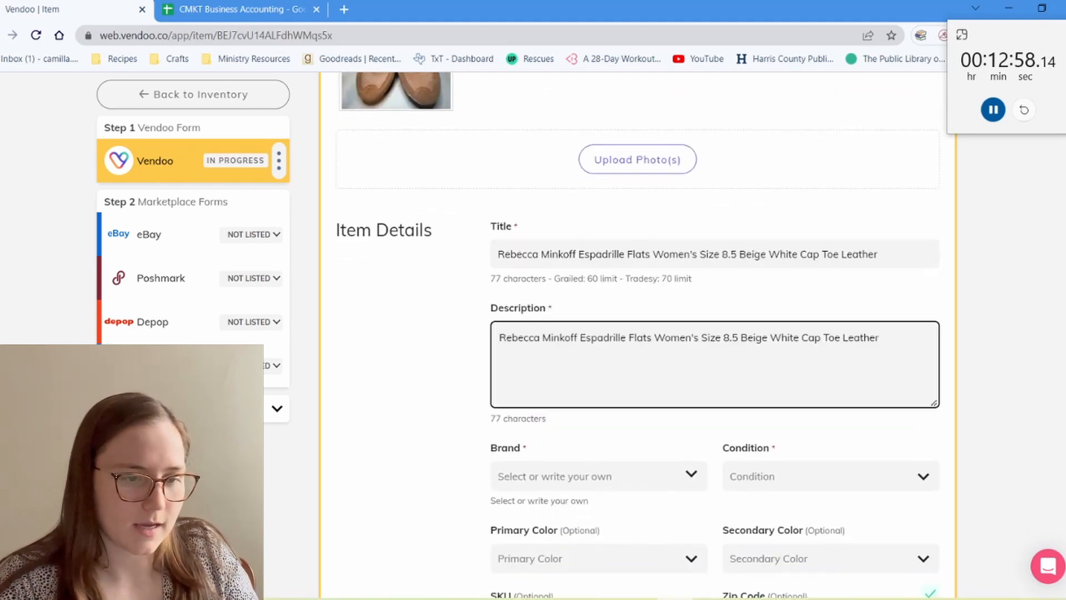
left_click(654, 337)
key("Return")
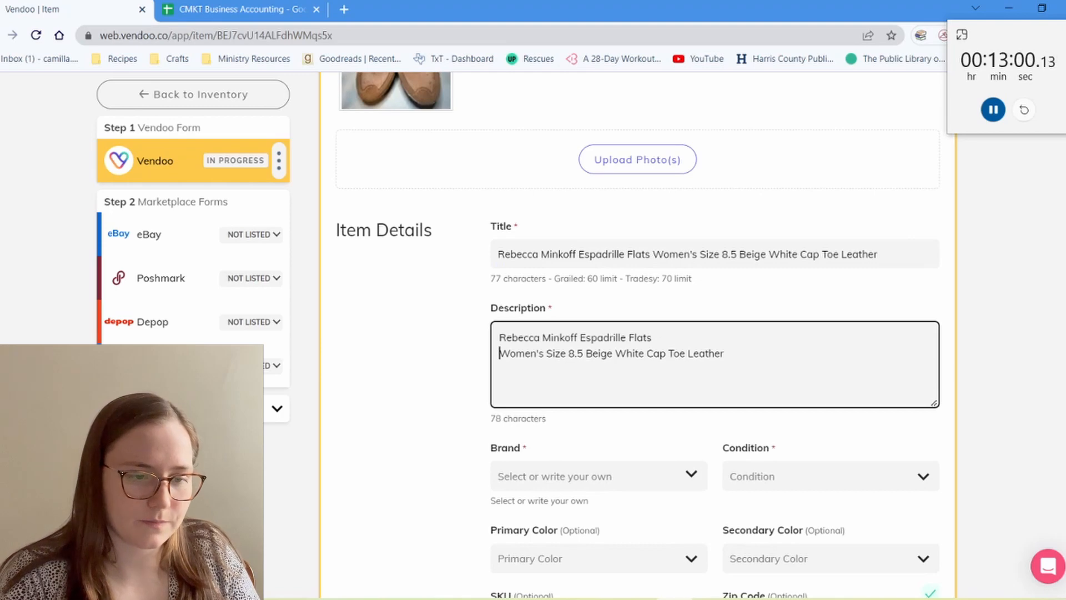
left_click(583, 353)
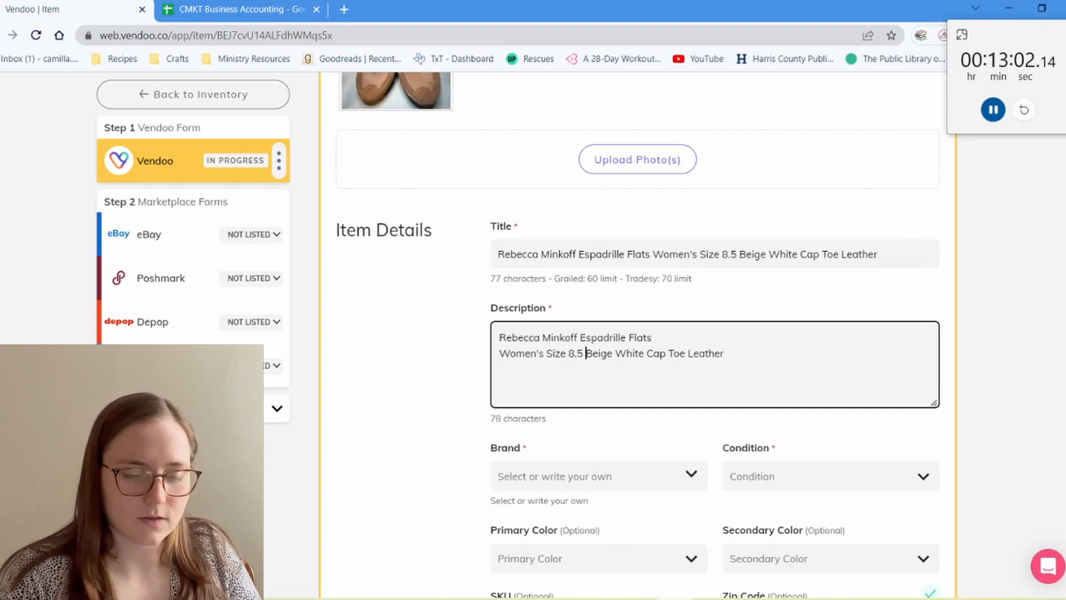
key("Return")
key("Return")
Insert the condition text "Gently used. See photos for measurements." below the size line of the description.
scroll(637, 336, "up", 5)
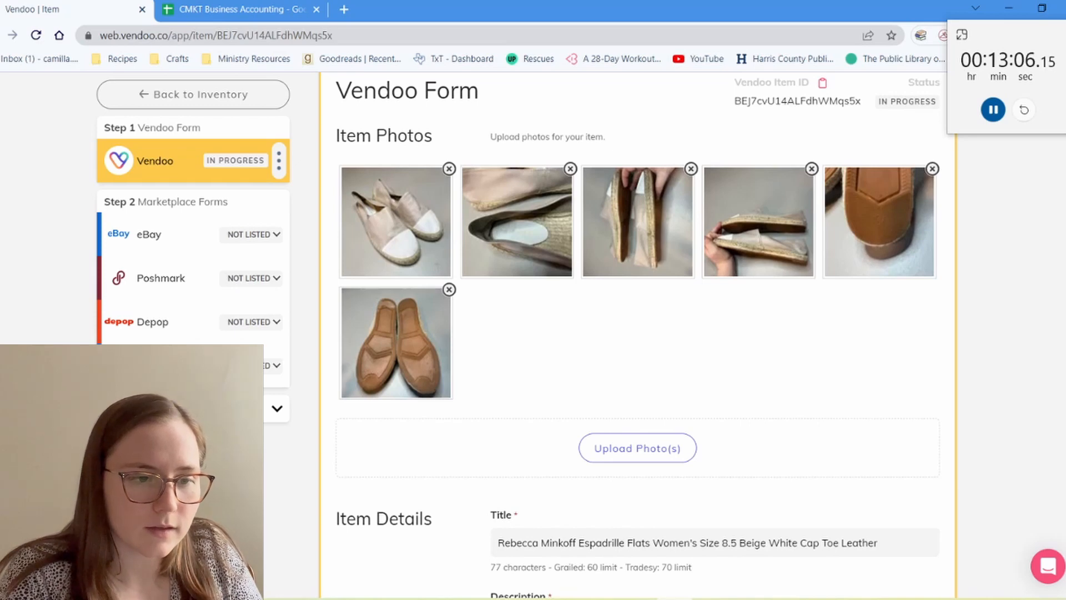
type("cOnd")
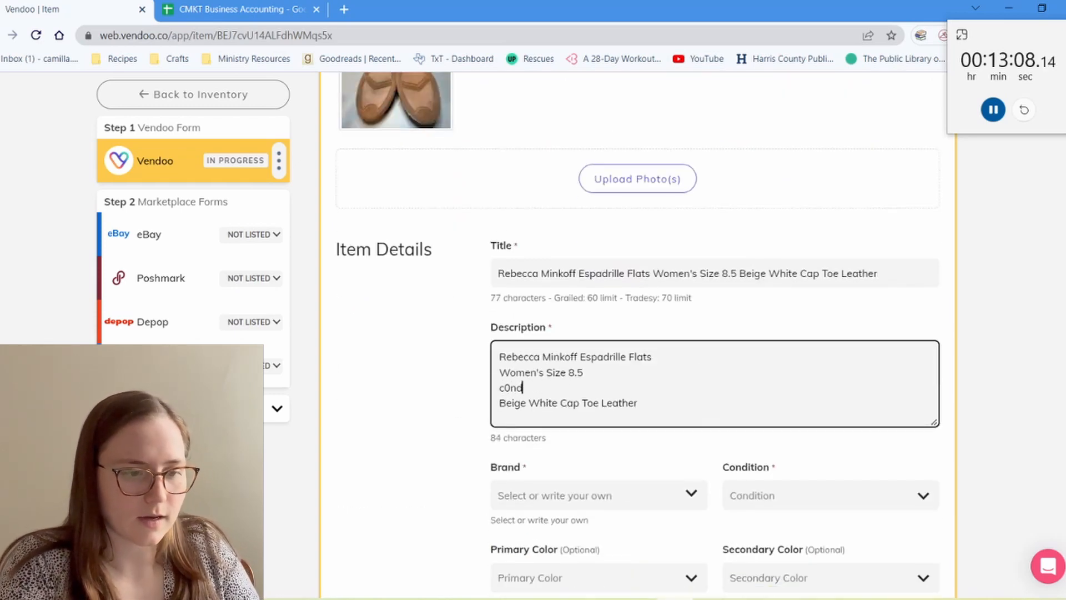
type("0nd")
scroll(638, 336, "up", 1)
key("BackSpace")
type("ond")
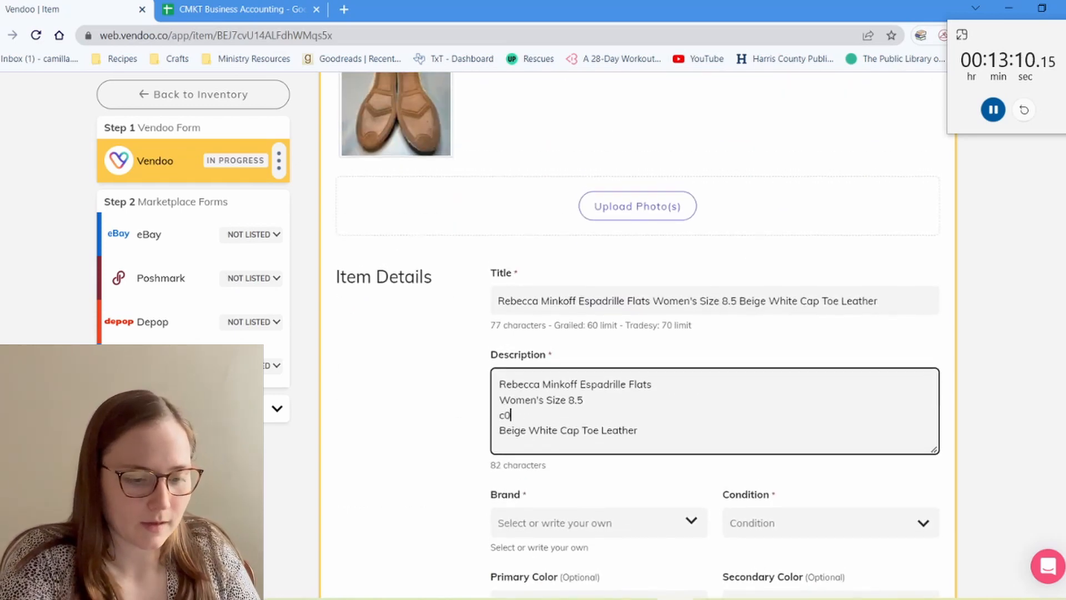
Rotate the third item photo a quarter turn so the shoes lie horizontally, and save the edit.
scroll(759, 170, "up", 3)
left_click(638, 169)
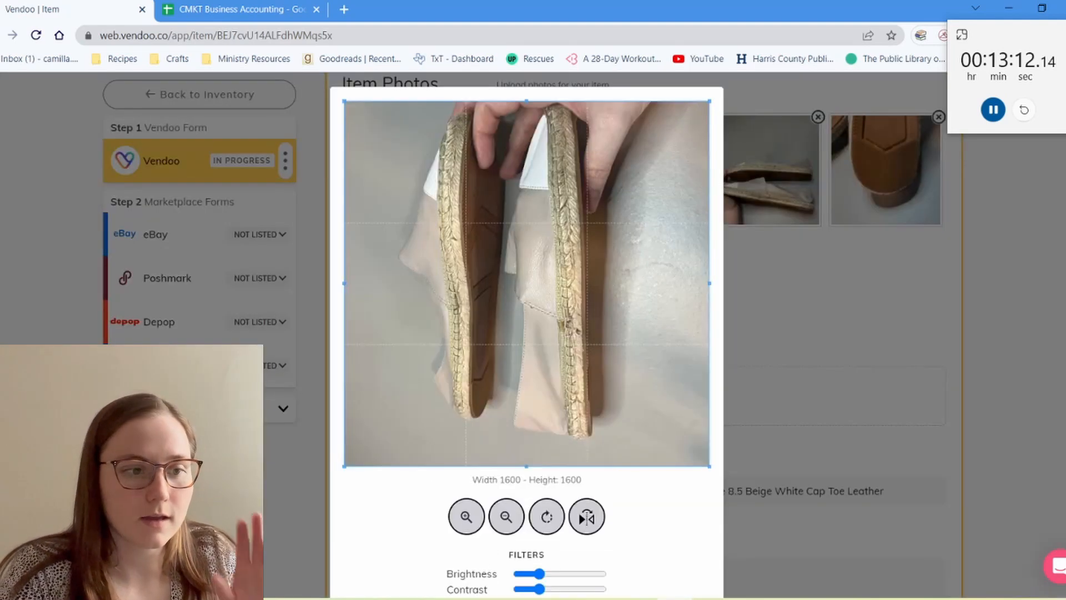
left_click(547, 484)
scroll(548, 484, "down", 2)
scroll(526, 334, "down", 1)
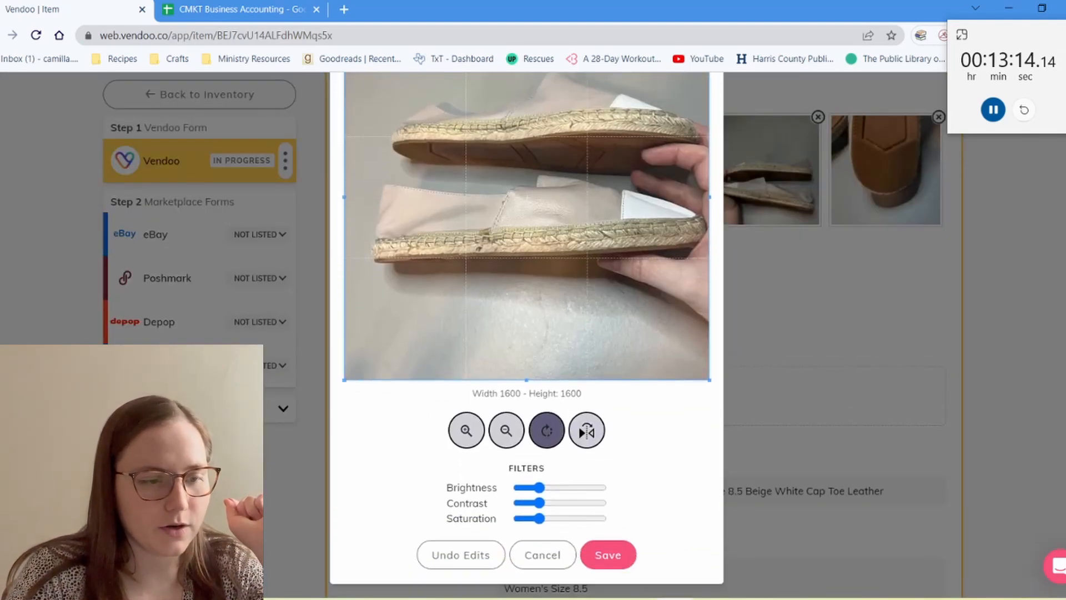
left_click(608, 555)
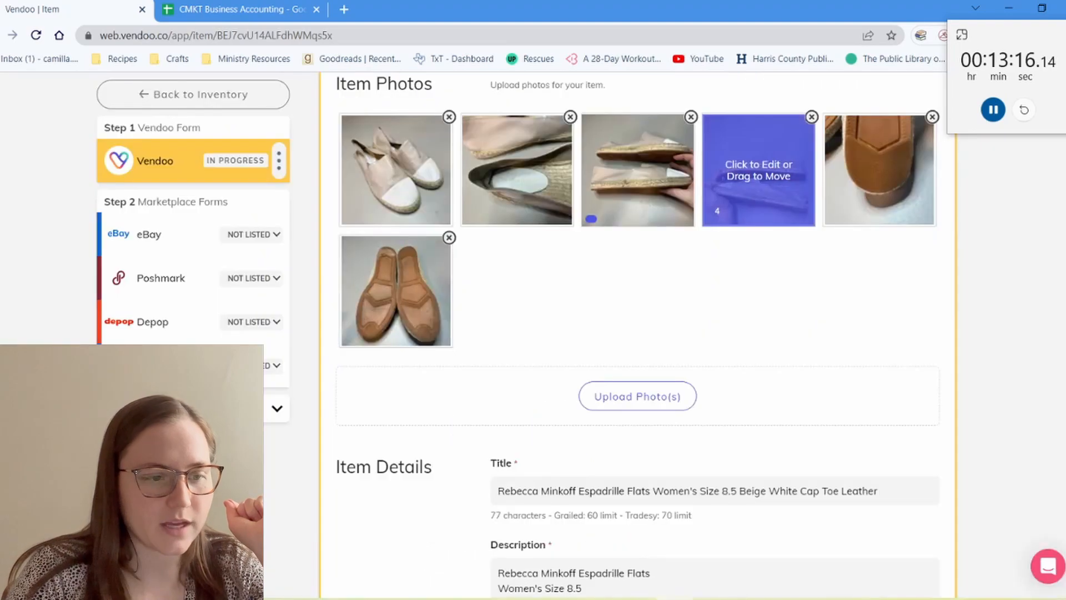
Check the orientation of the fourth item photo in the photo editor and close it without edits.
left_click(741, 191)
scroll(527, 333, "down", 2)
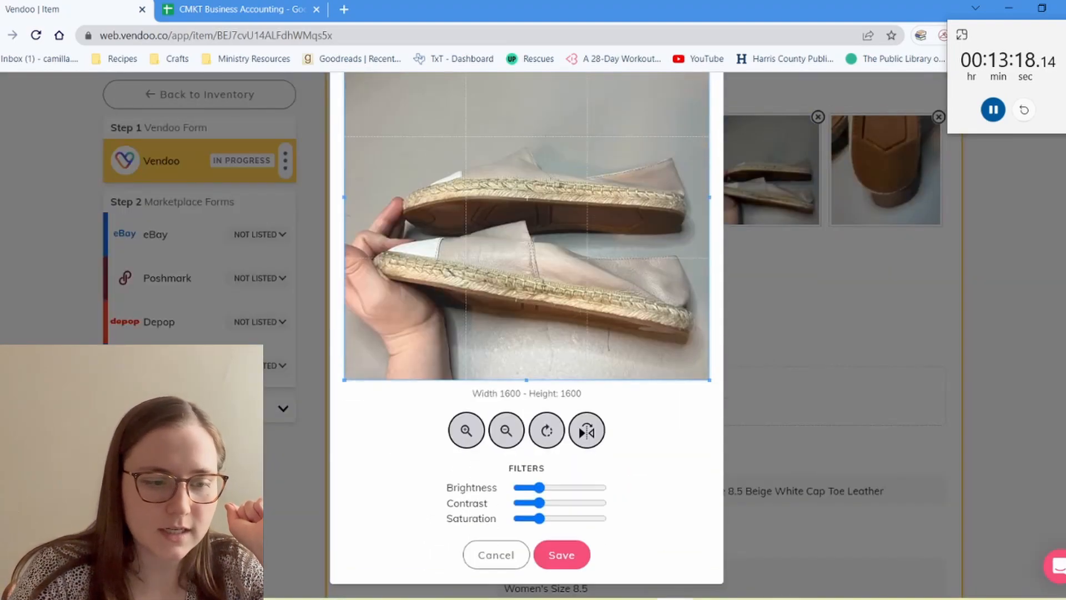
left_click(496, 555)
Set the draft's brand to Rebecca Minkoff.
scroll(638, 345, "down", 8)
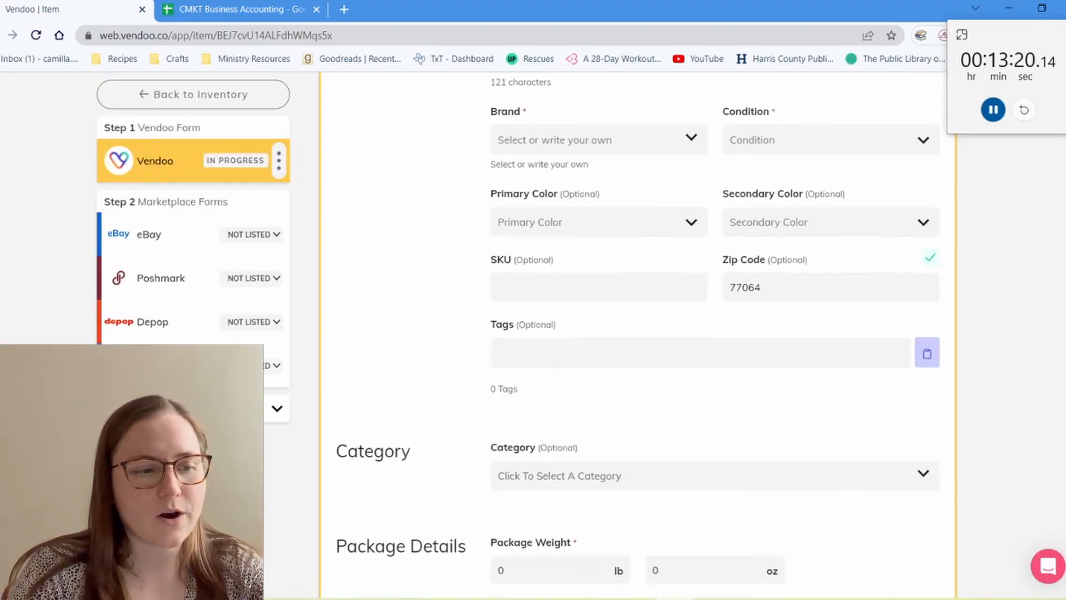
scroll(638, 333, "up", 3)
left_click(589, 267)
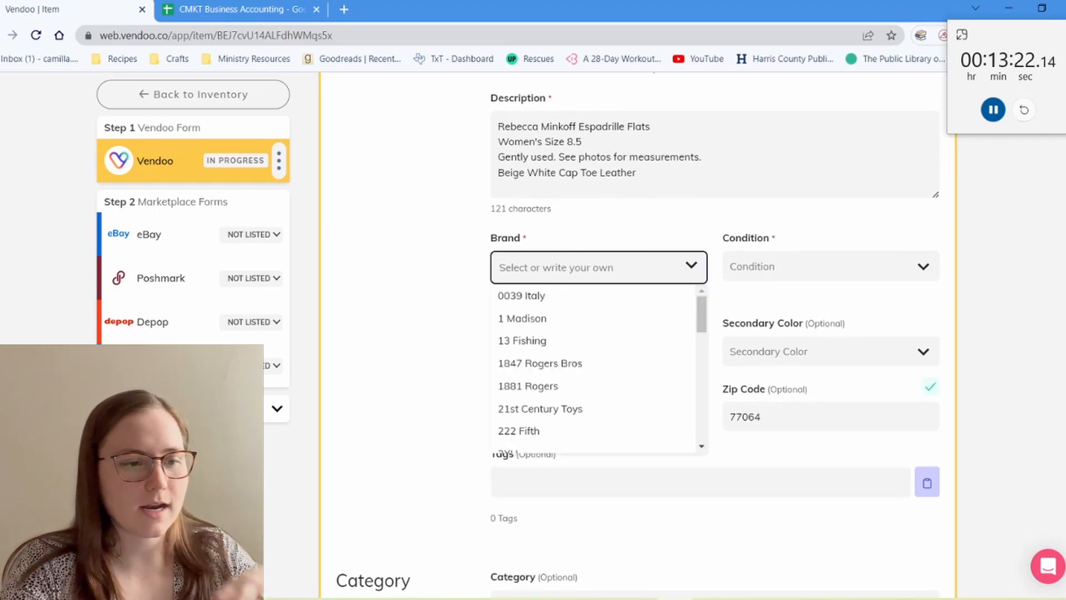
type("Rebecca")
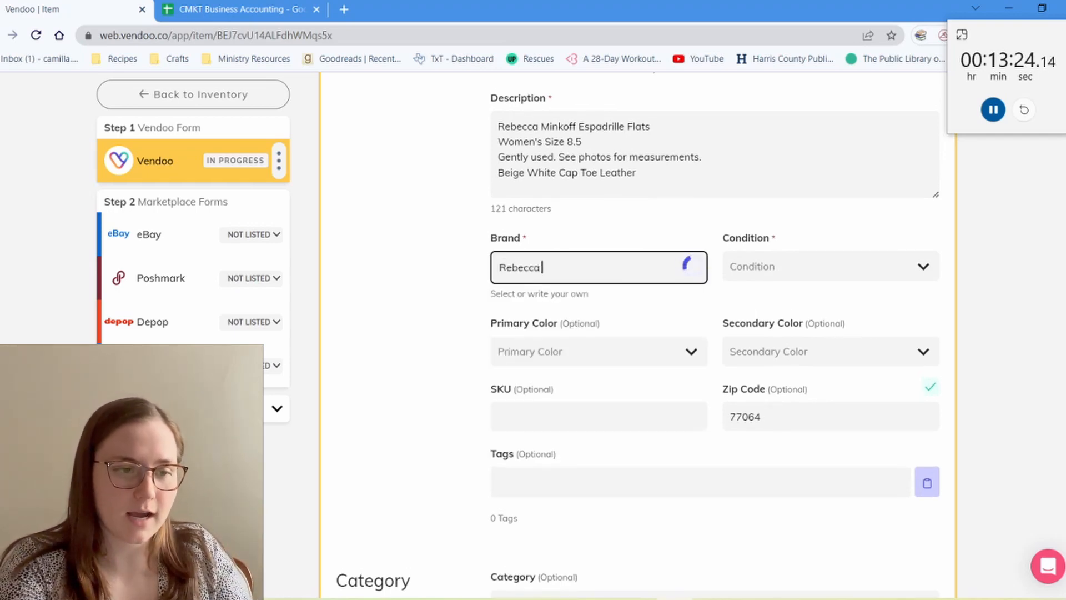
key("Down")
key("Down")
key("Return")
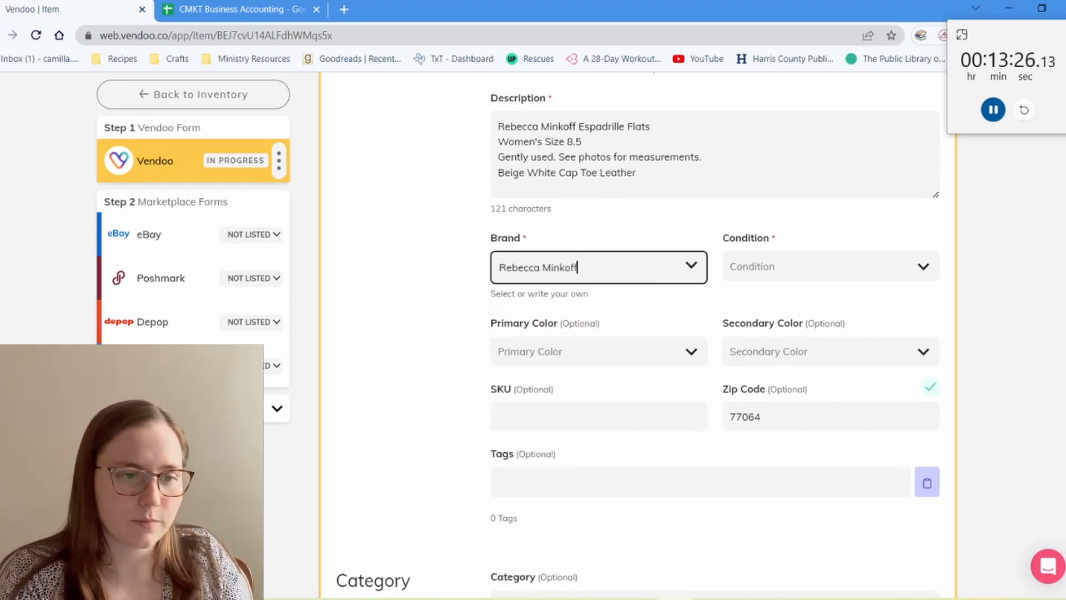
Shorten the description's condition line to "Gently used. See photos." and set the item condition to Pre-Owned.
left_click_drag(701, 158, 608, 158)
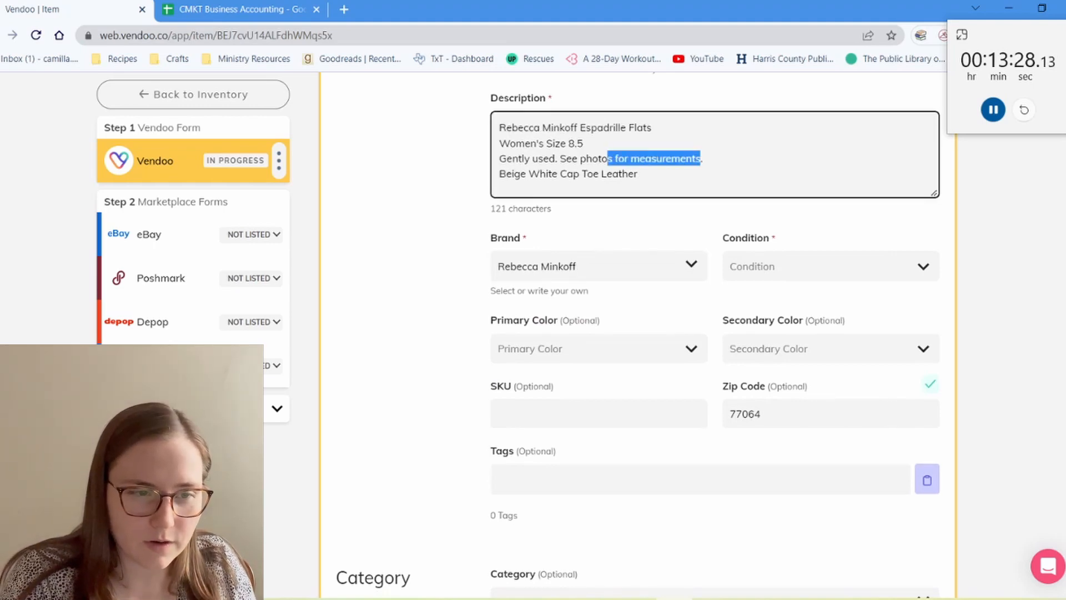
key("BackSpace")
left_click(822, 266)
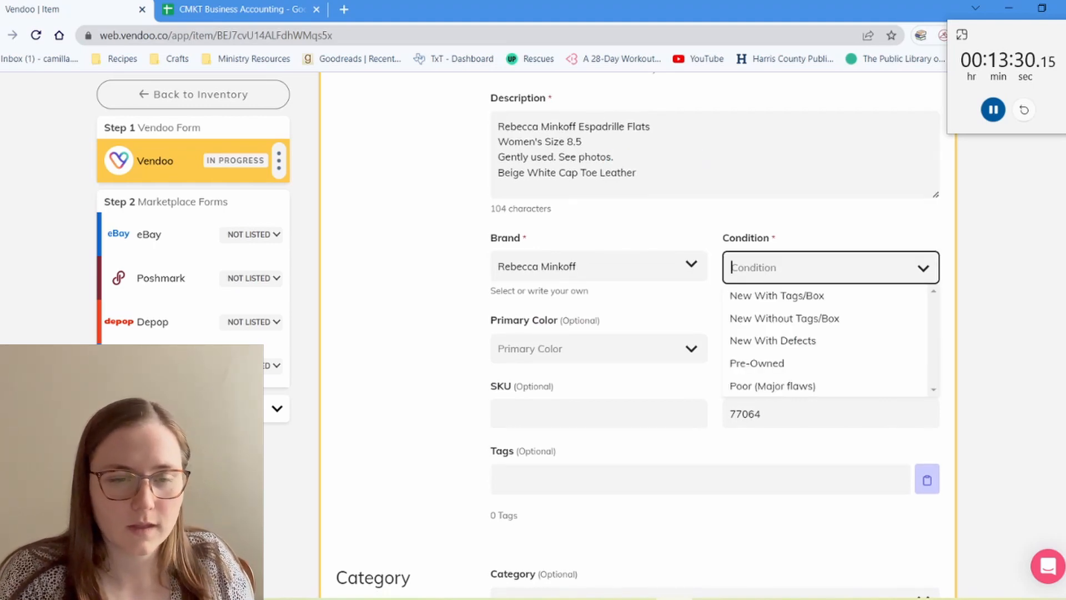
key("Down")
key("Down")
key("Down")
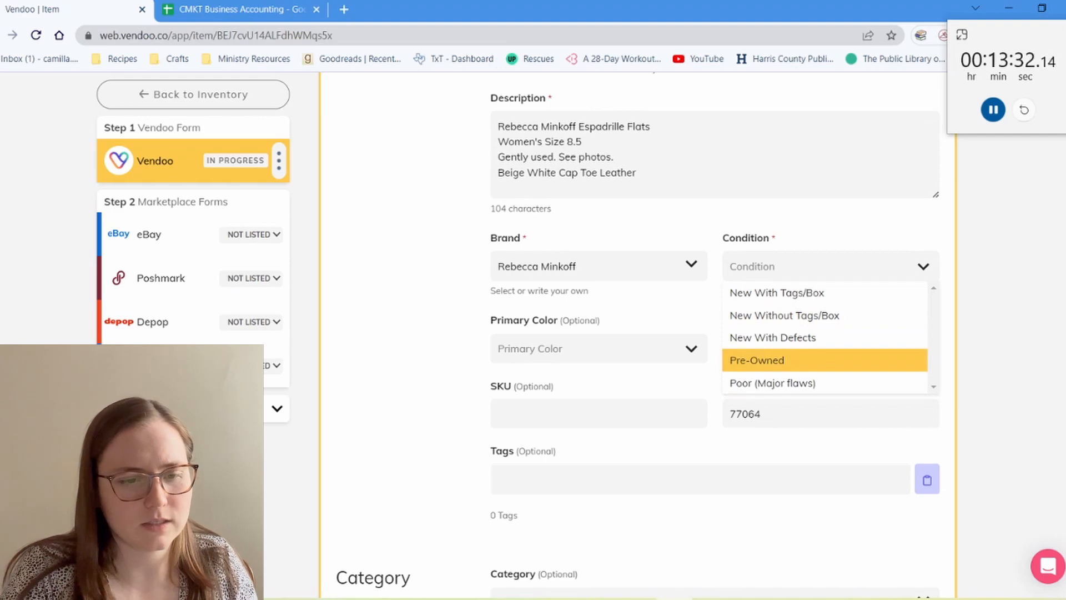
key("Return")
Set the primary color of the flats to Cream.
key("Tab")
key("Down")
key("Down")
key("Down")
key("Down")
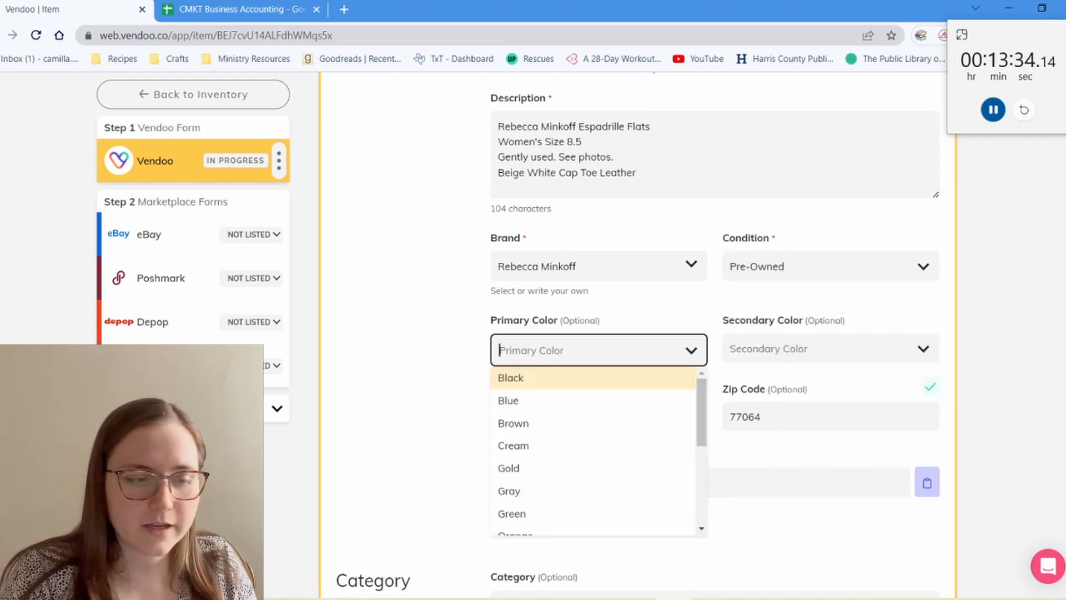
scroll(593, 472, "down", 2)
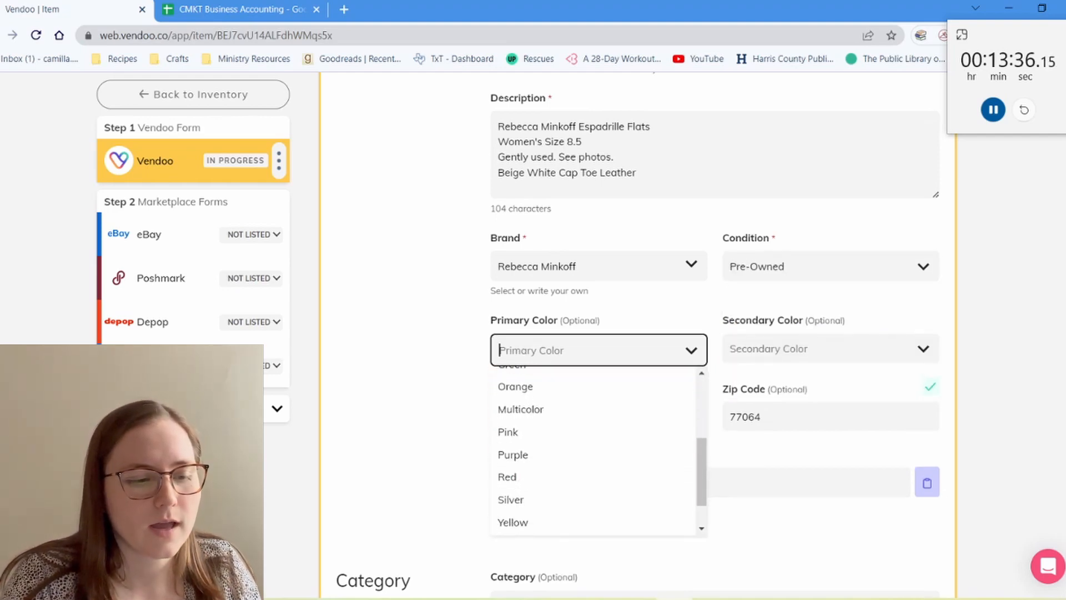
scroll(593, 502, "up", 1)
scroll(594, 459, "up", 1)
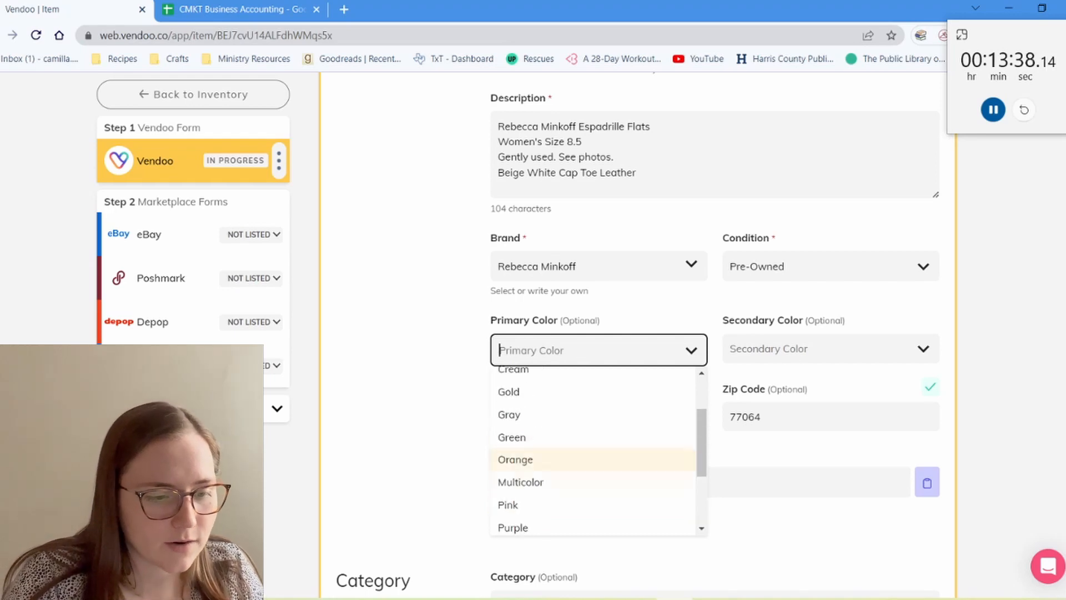
scroll(593, 415, "up", 1)
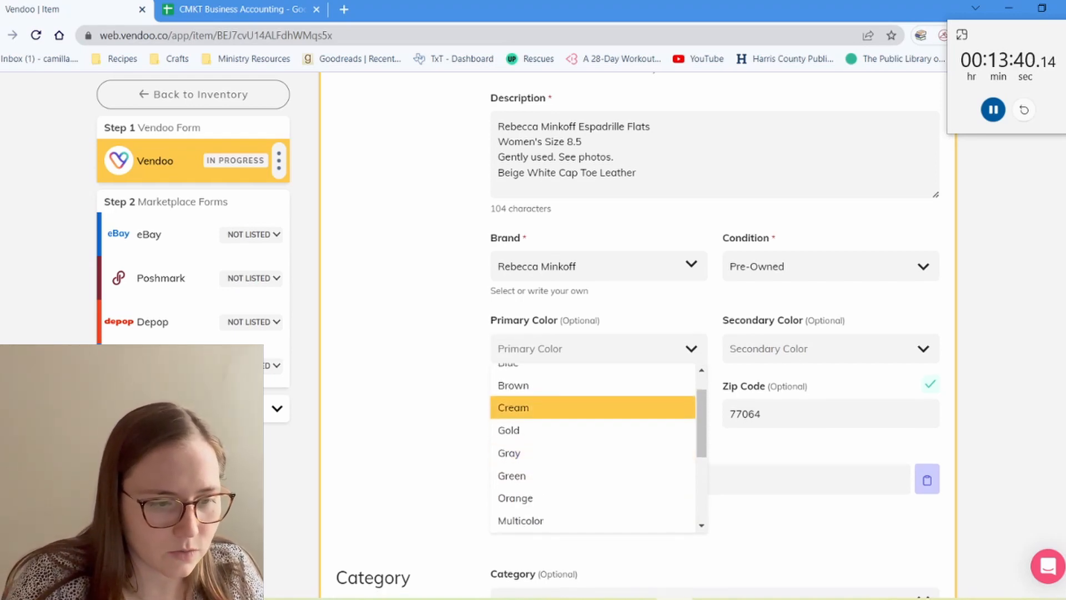
left_click(593, 410)
Choose the secondary color to match the flats' white cap toe.
scroll(593, 411, "down", 1)
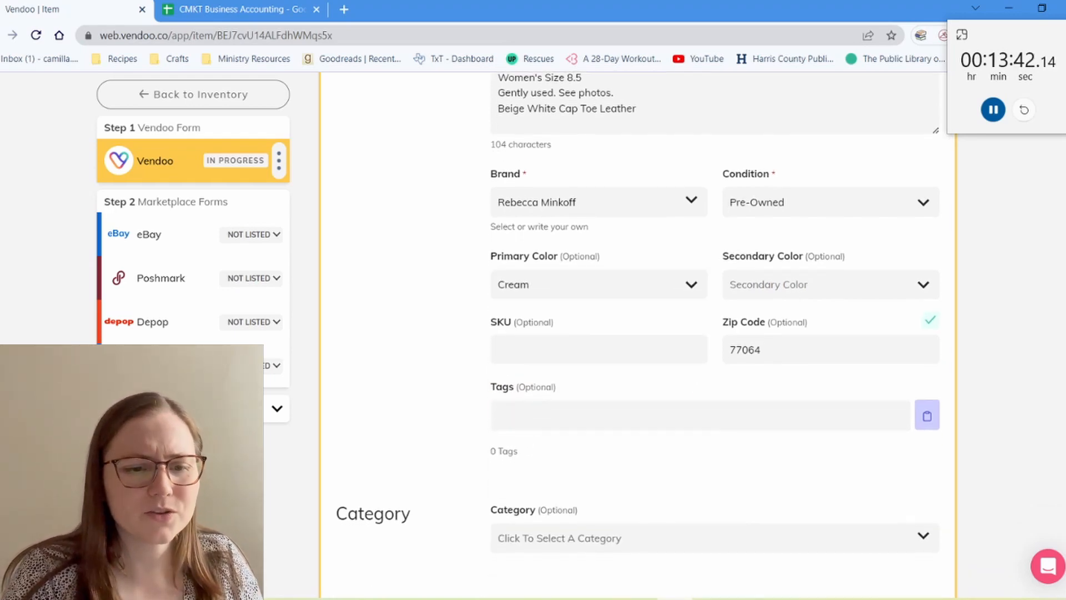
left_click(825, 284)
scroll(826, 404, "down", 2)
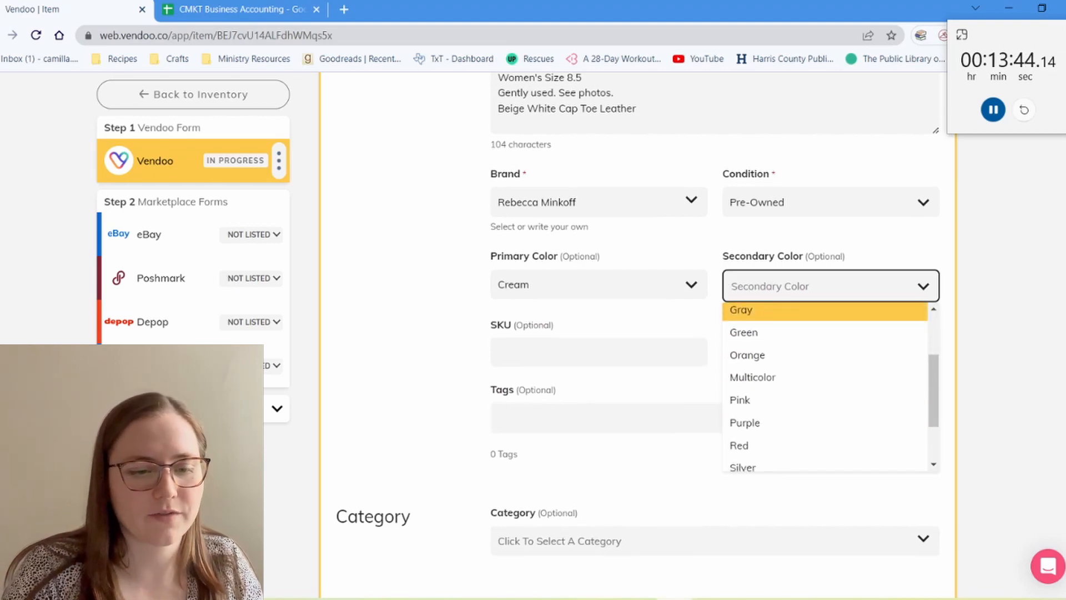
scroll(826, 404, "down", 2)
left_click(825, 459)
Search the categories for "flats" and assign Clothing, Shoes & Accessories > Women > Women's Shoes > Flats.
scroll(637, 333, "down", 4)
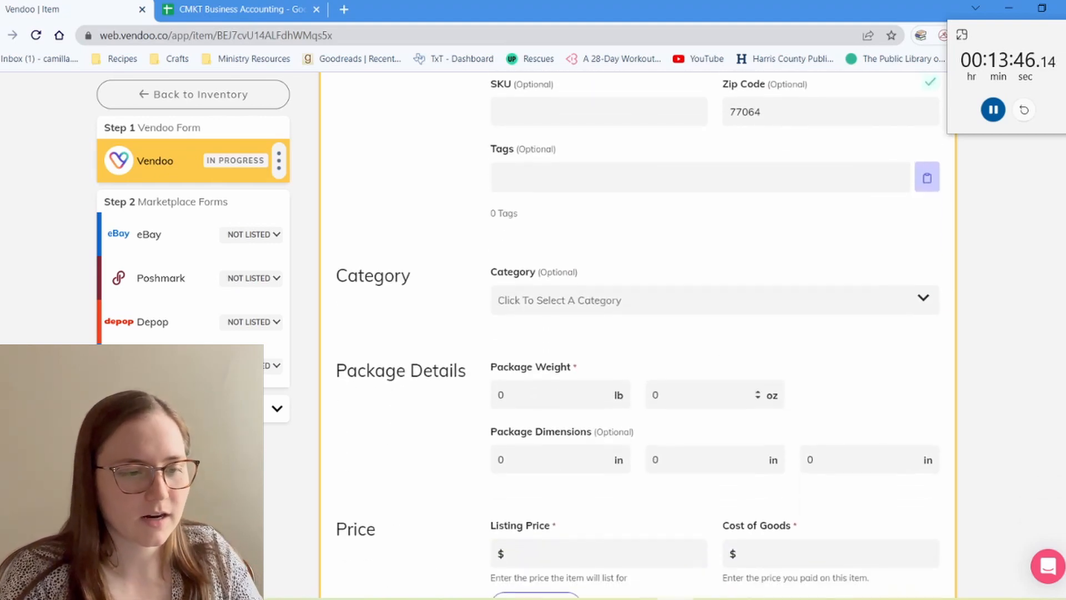
left_click(715, 300)
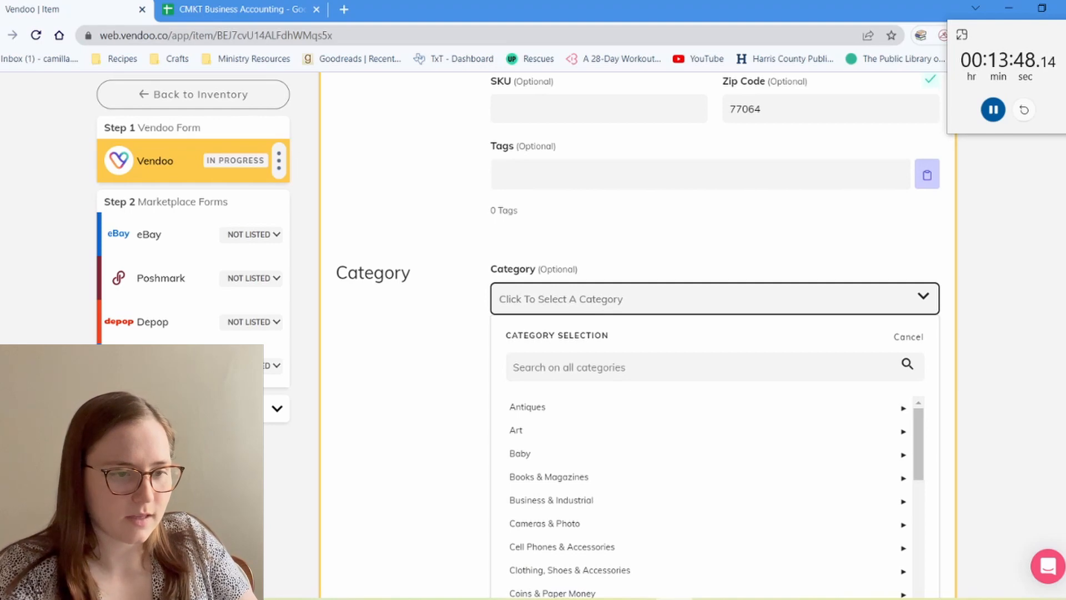
left_click(703, 367)
type("flats")
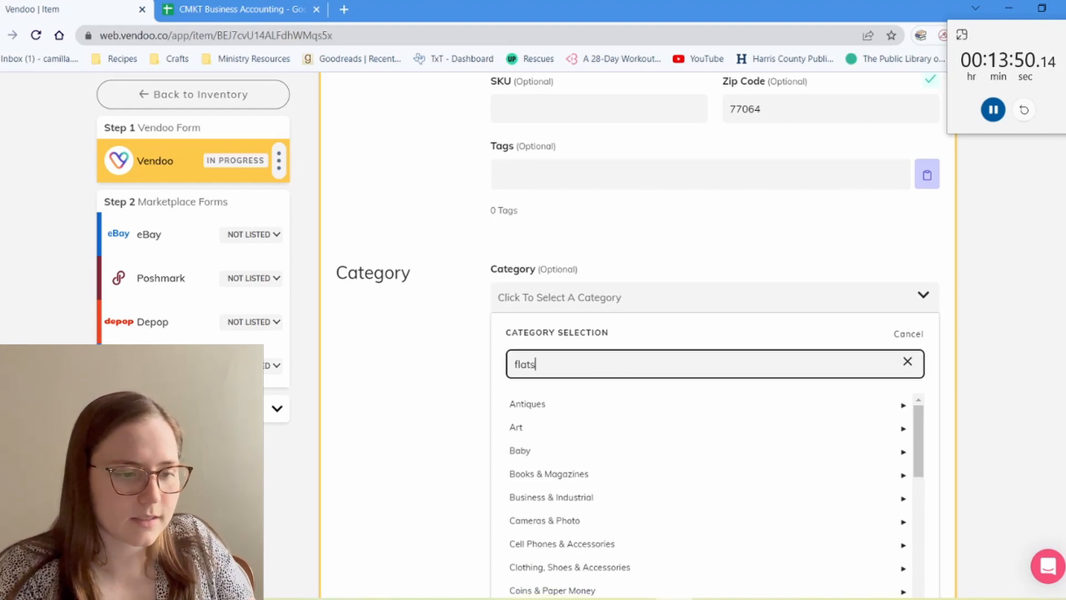
left_click(583, 402)
Set the package weight to 2 lb and move on to the listing price.
scroll(583, 402, "down", 3)
left_click(561, 214)
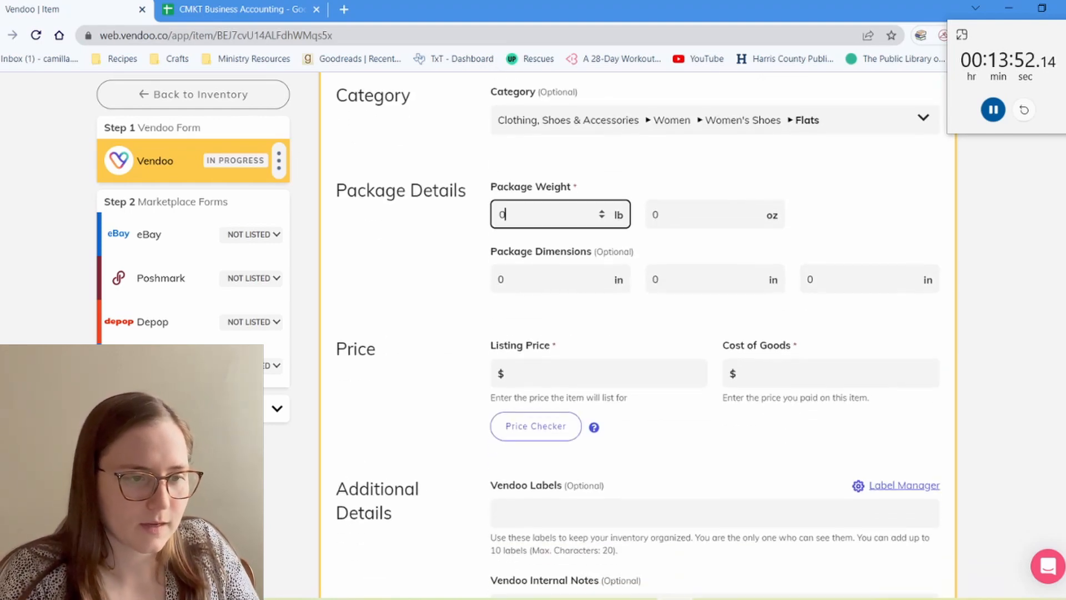
type("2")
key("Tab")
key("Tab")
key("Tab")
key("Tab")
key("Tab")
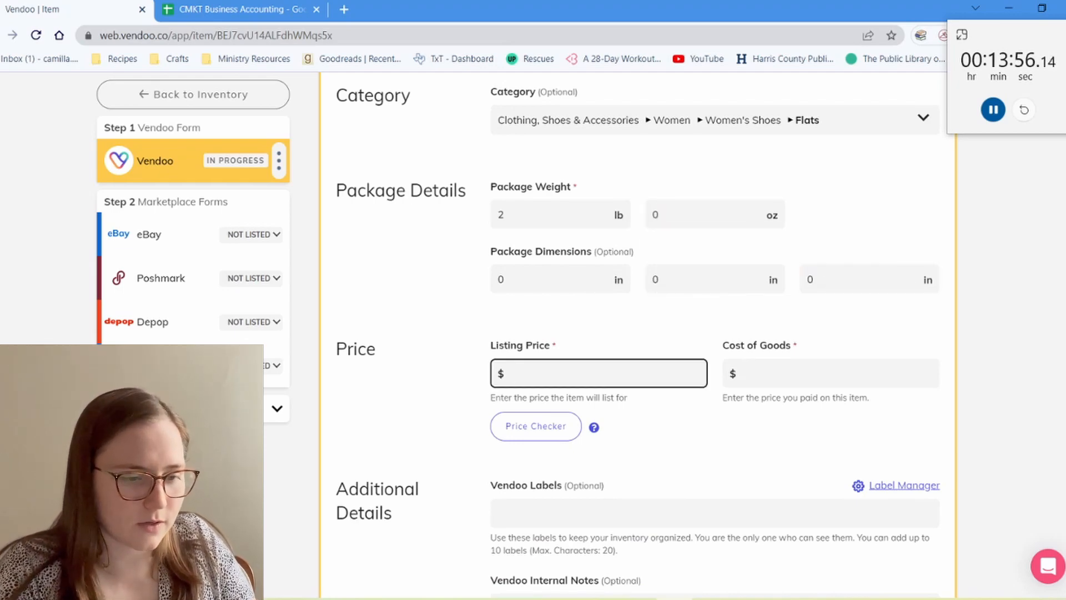
Run the price checker for used "Rebecca Minkoff Espadrille Flats" and compare average prices on Poshmark, eBay and Mercari.
left_click(536, 427)
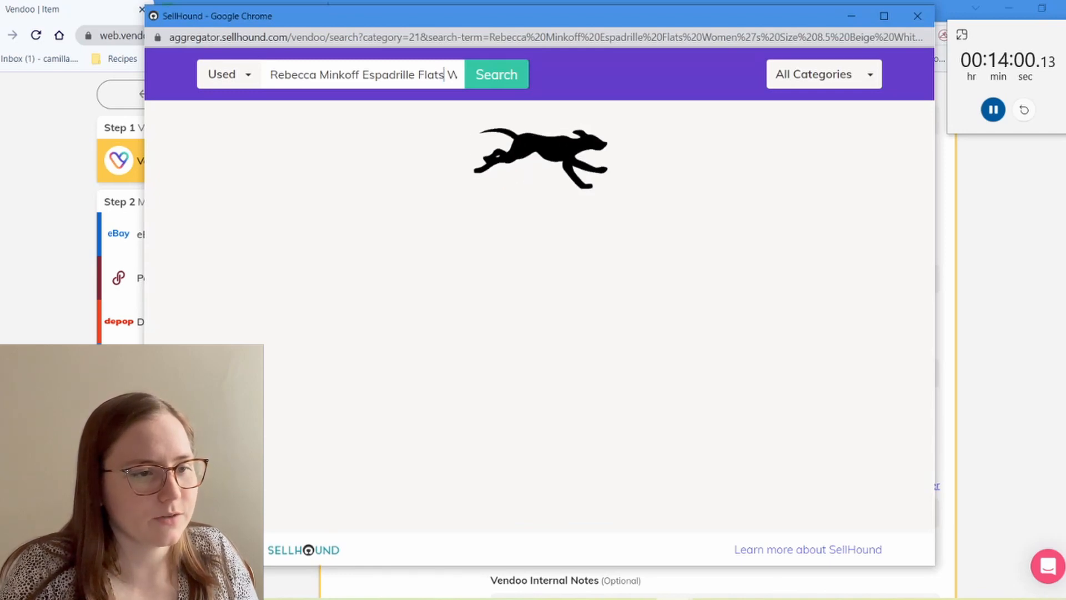
key("shift+End")
key("BackSpace")
key("Return")
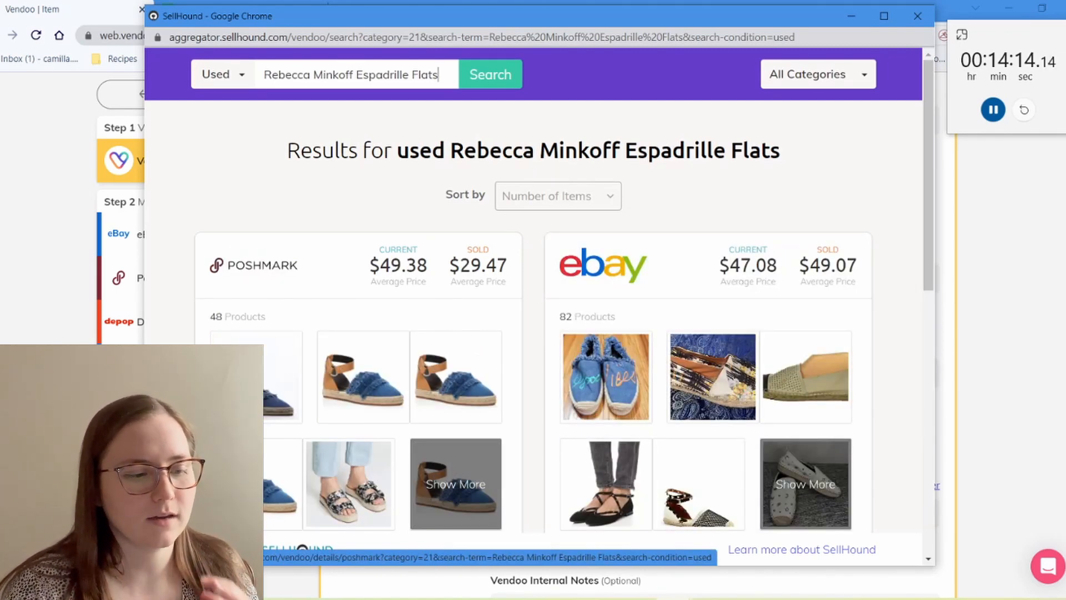
scroll(533, 333, "down", 2)
scroll(555, 311, "down", 1)
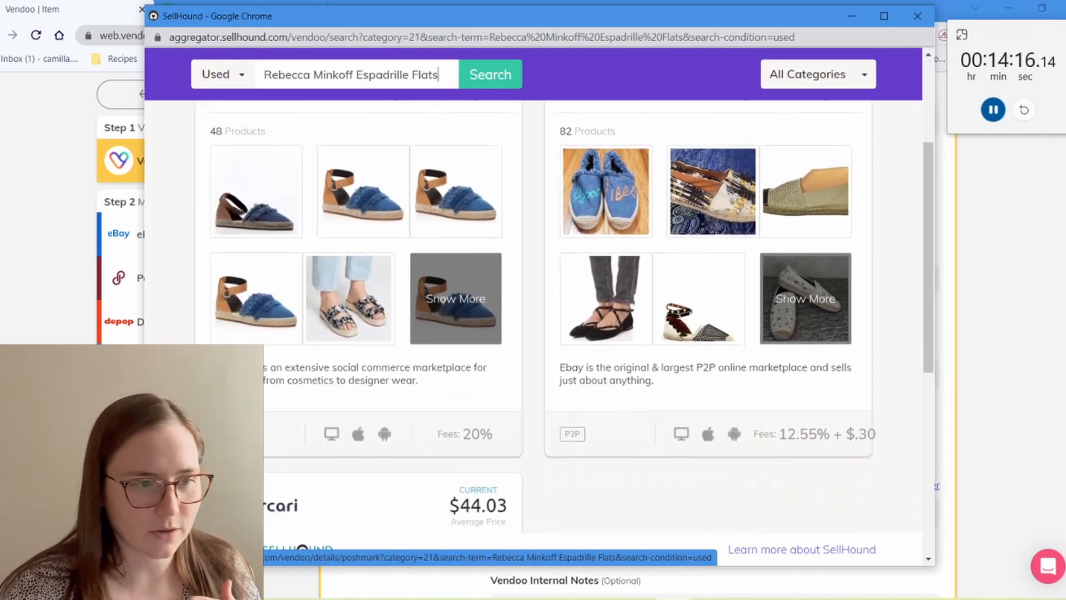
scroll(555, 311, "up", 2)
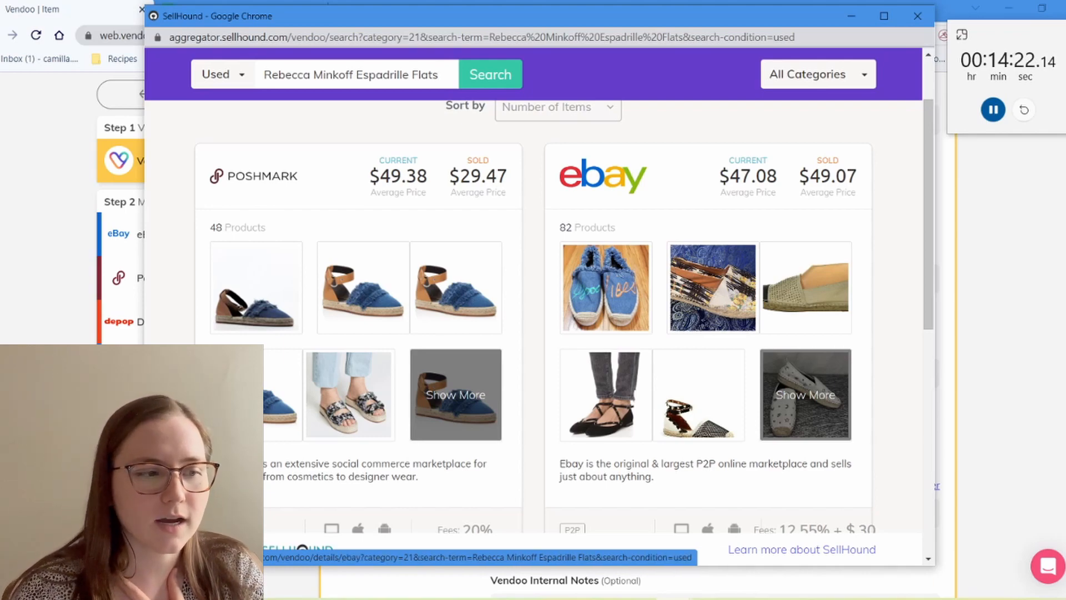
scroll(611, 311, "down", 5)
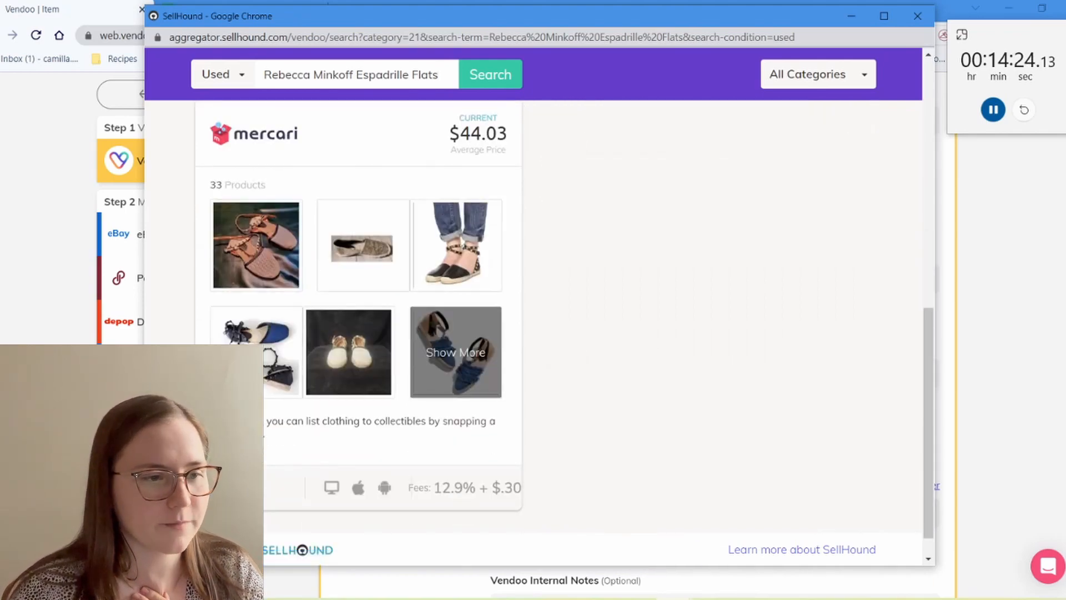
scroll(611, 311, "up", 5)
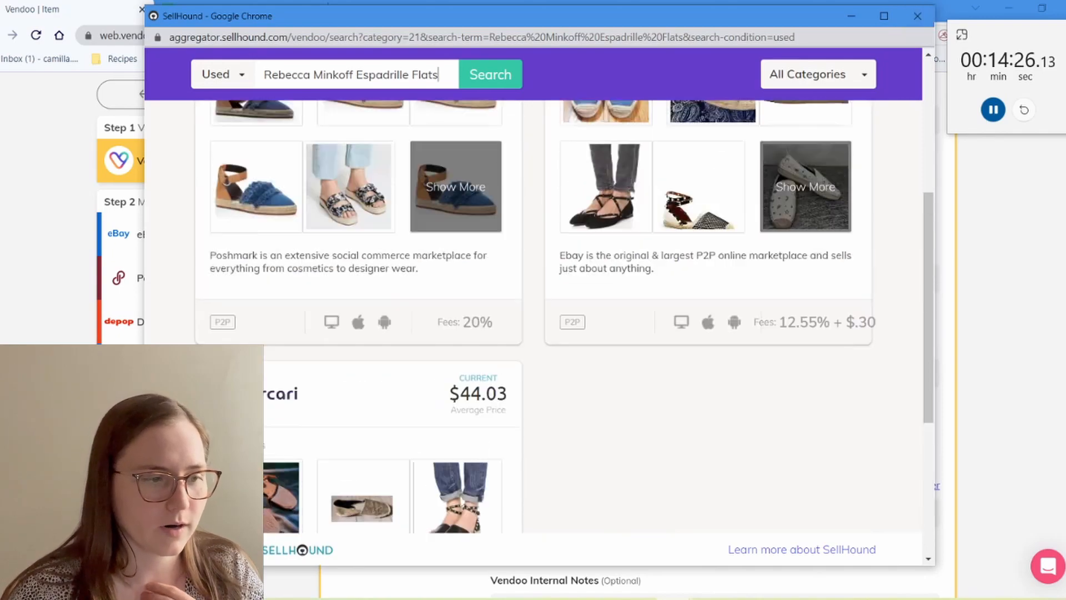
scroll(611, 311, "up", 4)
scroll(611, 312, "down", 2)
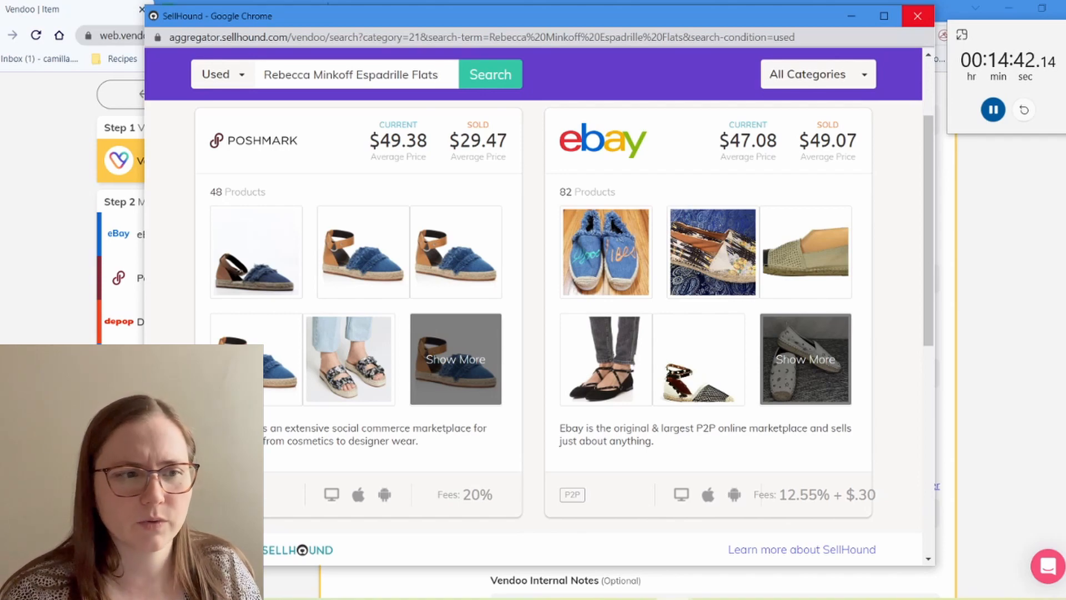
Close the price research, set the listing price to $35 and the cost of goods to $0, and save the item.
left_click(918, 15)
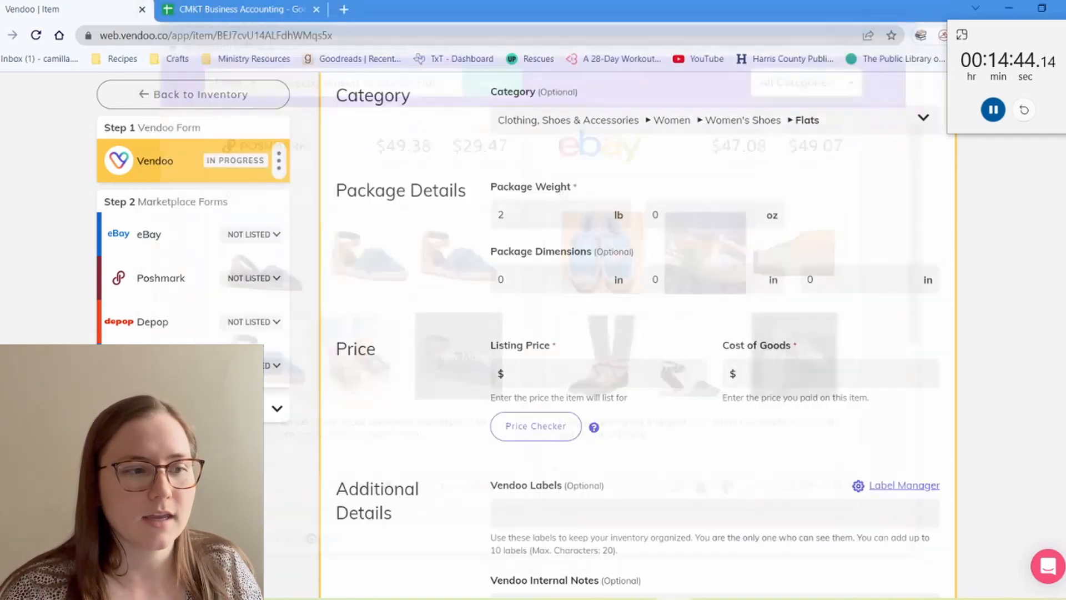
scroll(633, 333, "down", 1)
left_click(589, 323)
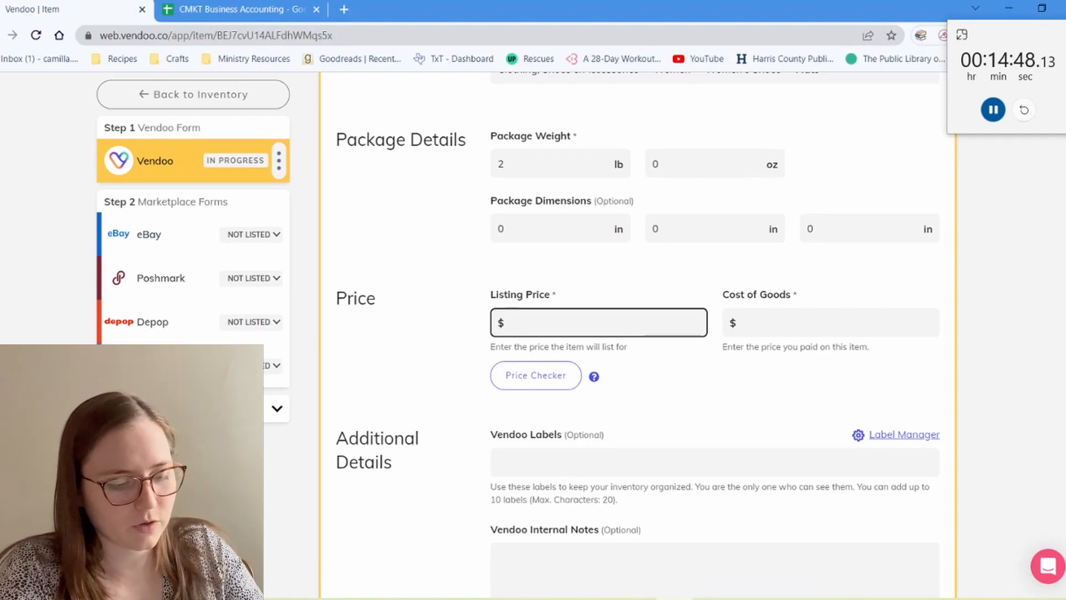
type("35")
key("Tab")
type("8")
scroll(633, 333, "down", 6)
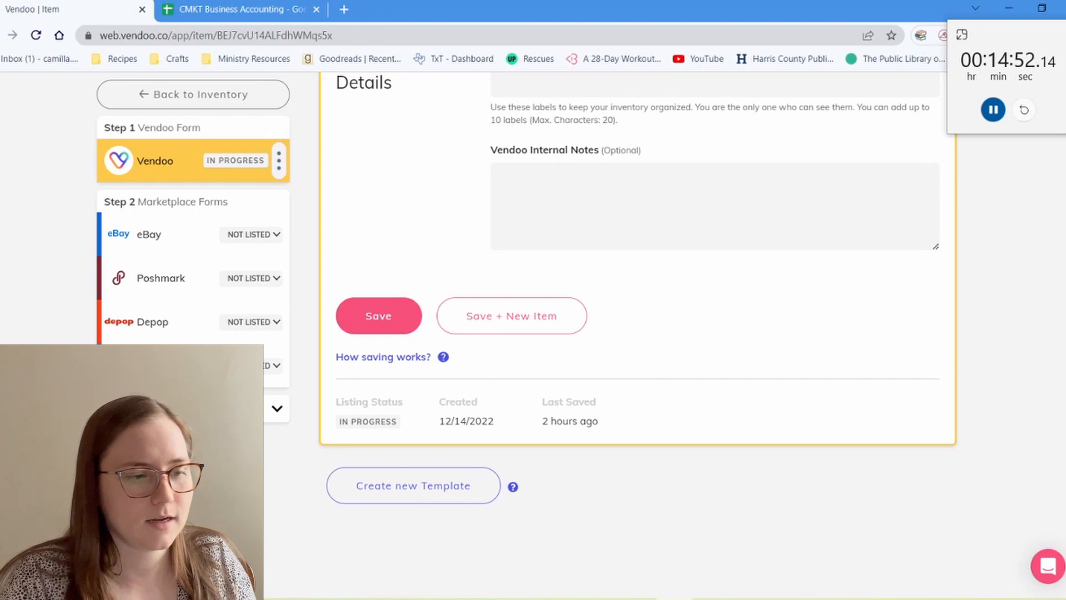
left_click(379, 316)
scroll(633, 333, "up", 4)
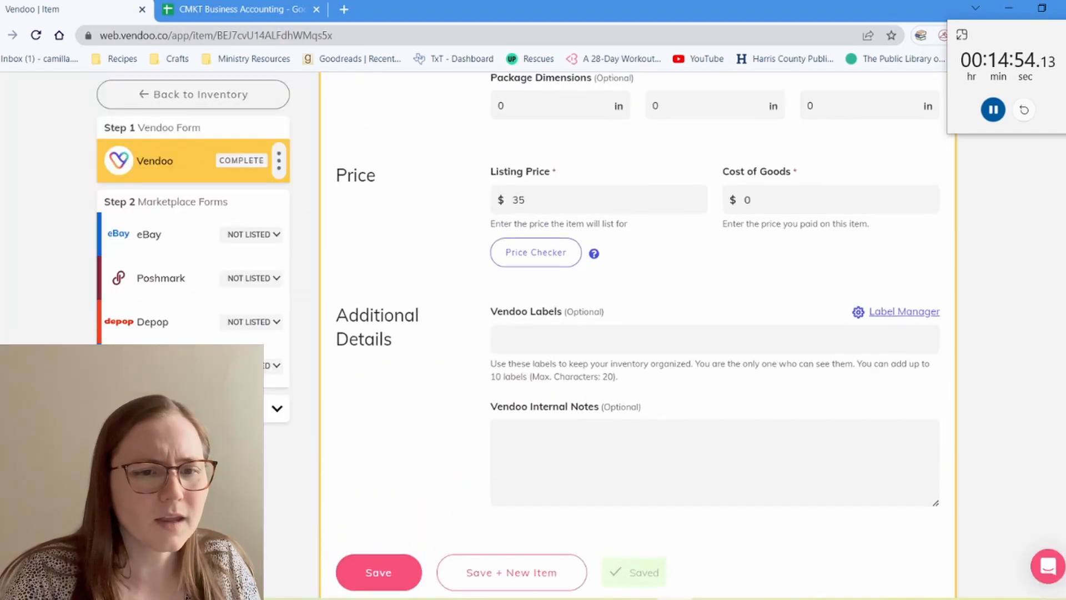
Open the item's eBay form and set the US shoe size to 8.5.
left_click(149, 234)
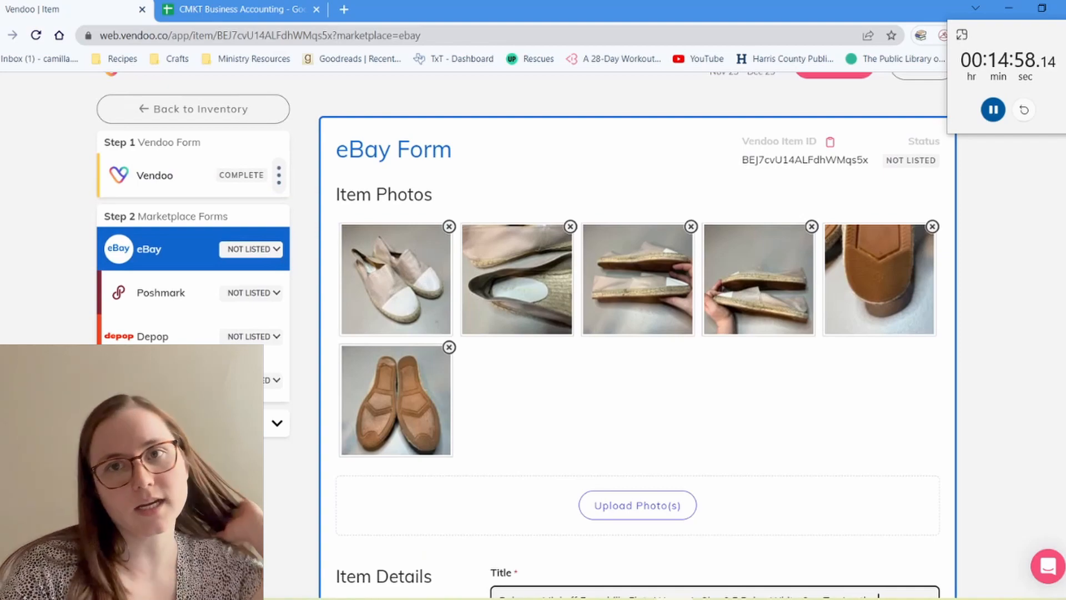
scroll(633, 334, "down", 12)
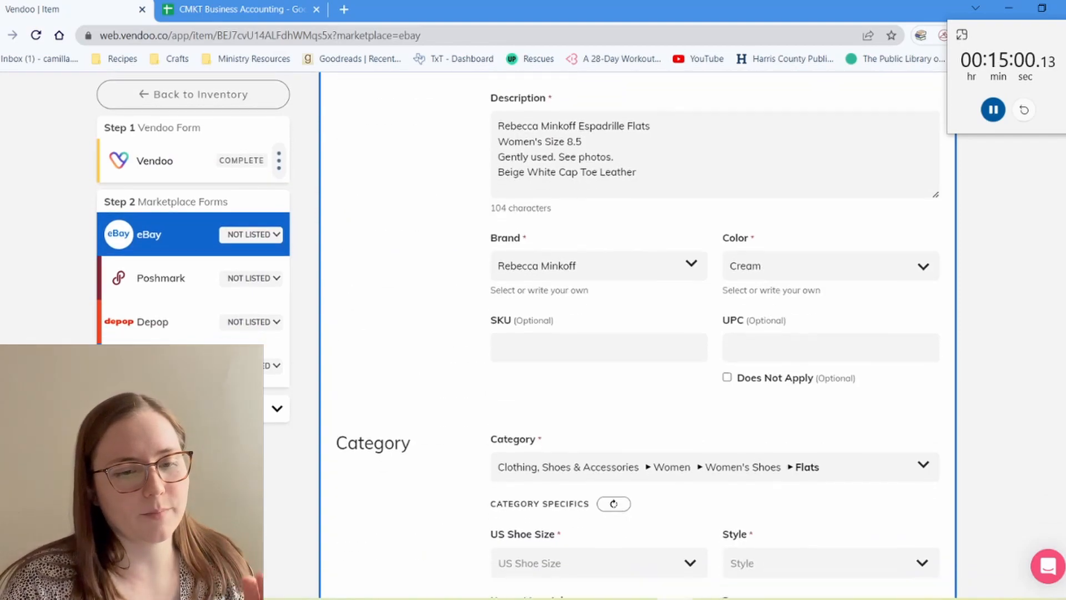
left_click(599, 328)
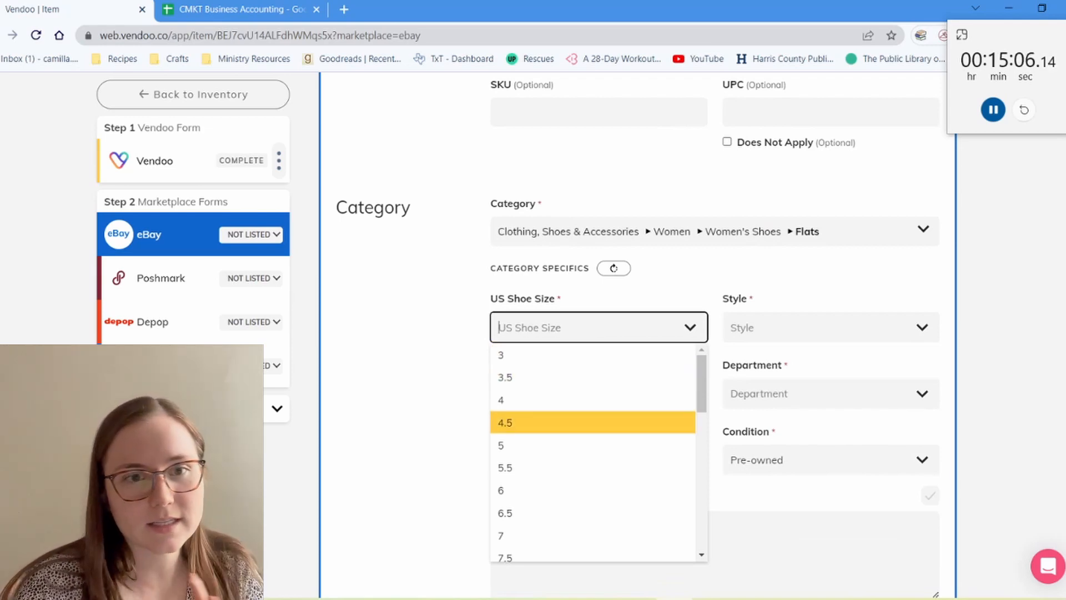
scroll(638, 330, "up", 6)
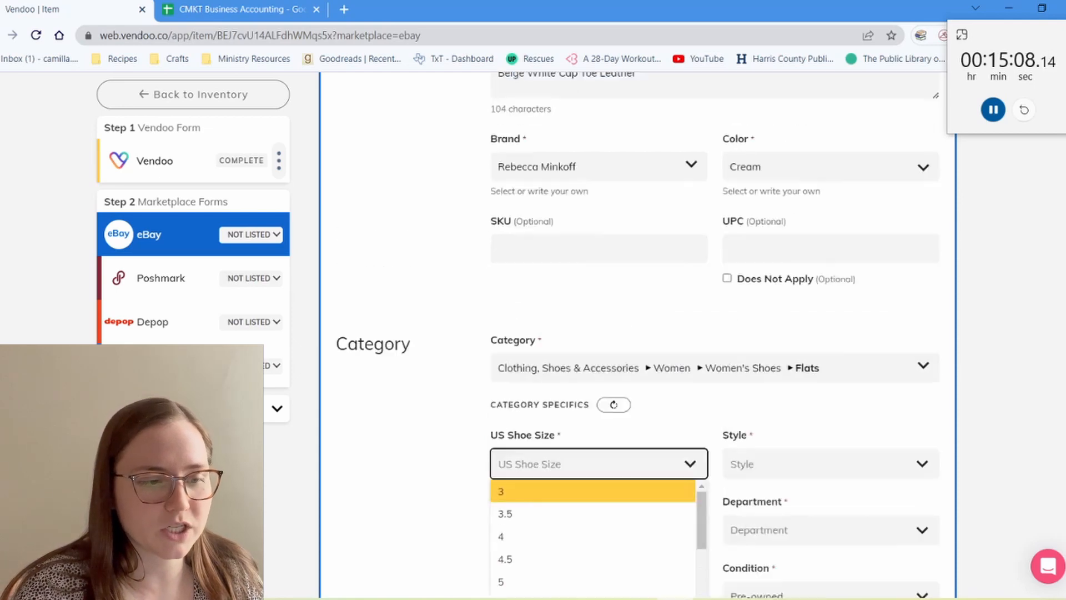
scroll(638, 329, "down", 9)
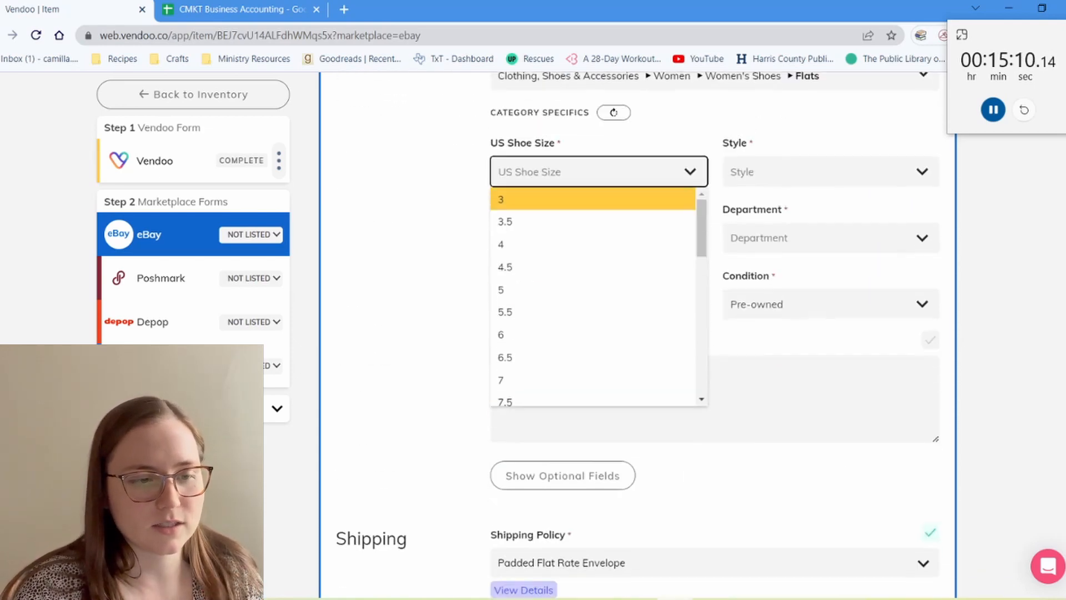
scroll(593, 294, "down", 2)
left_click(556, 339)
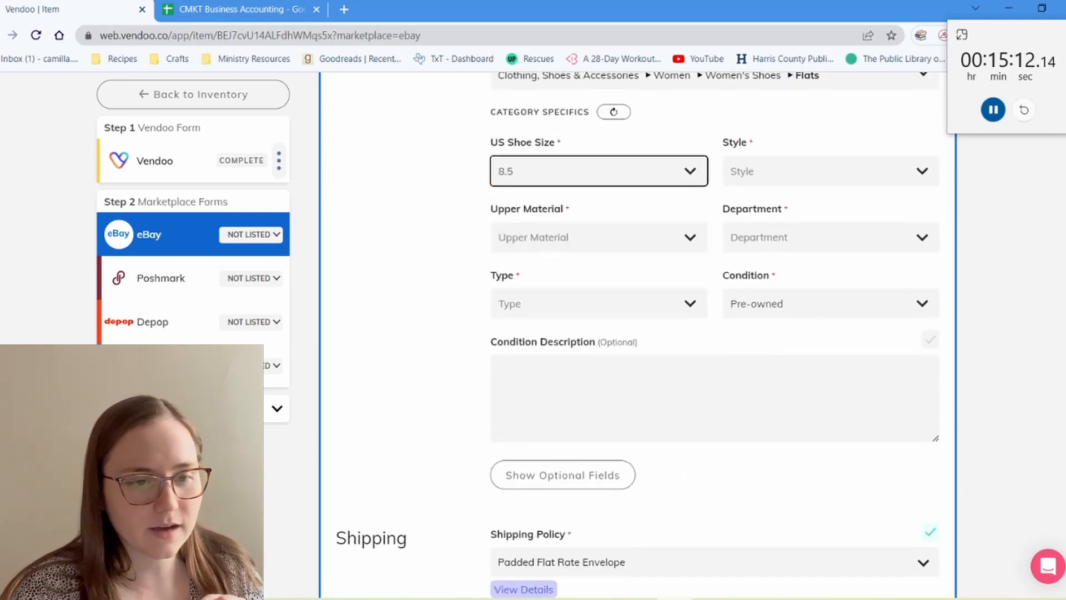
Try Slip-On as the eBay shoe style, and settle on Loafer.
left_click(824, 171)
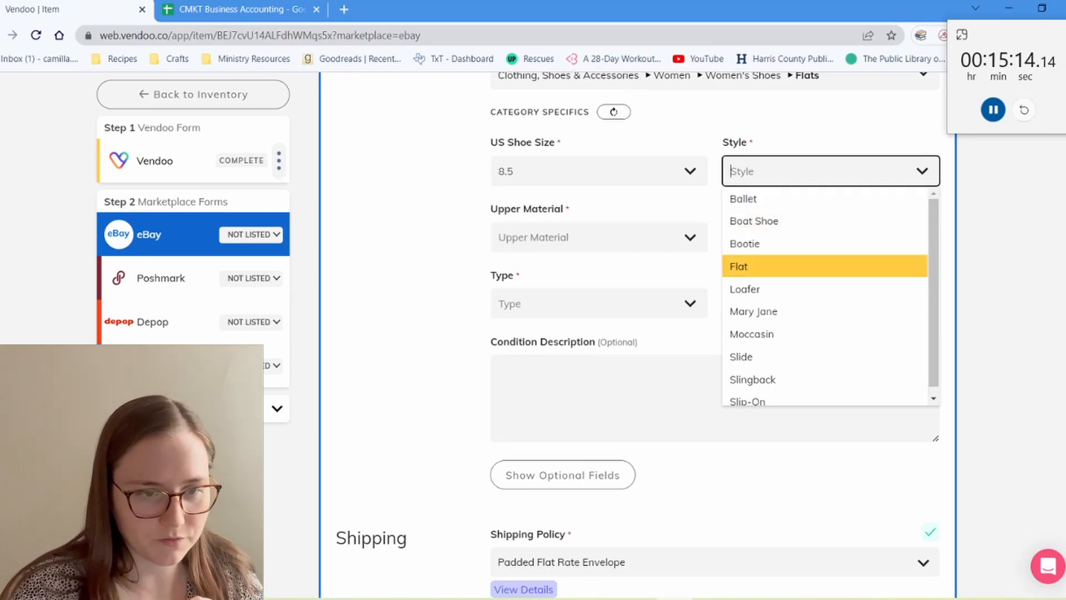
scroll(824, 261, "down", 1)
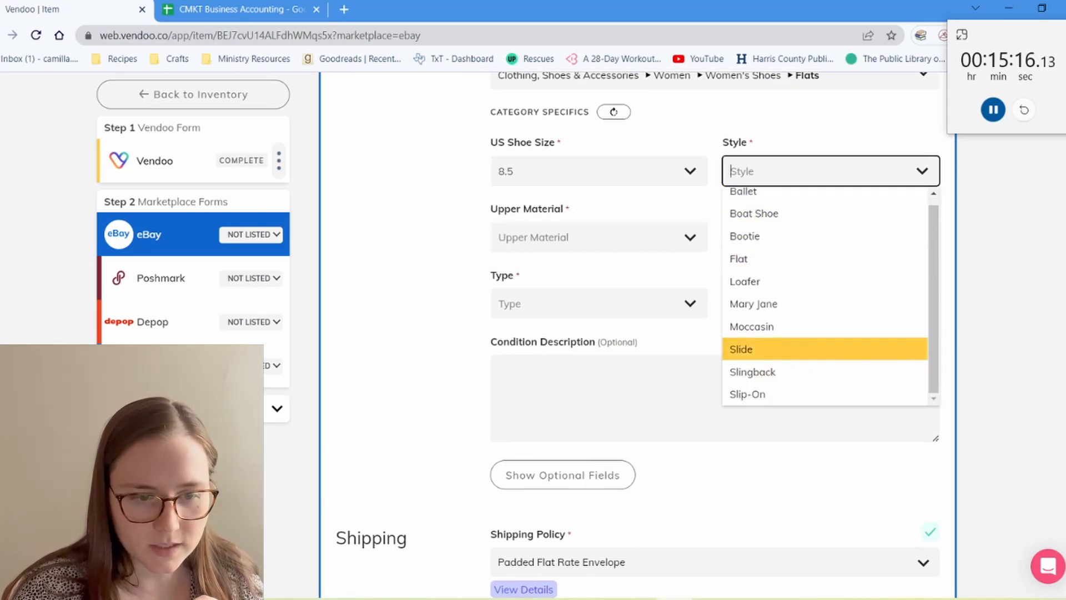
left_click(778, 394)
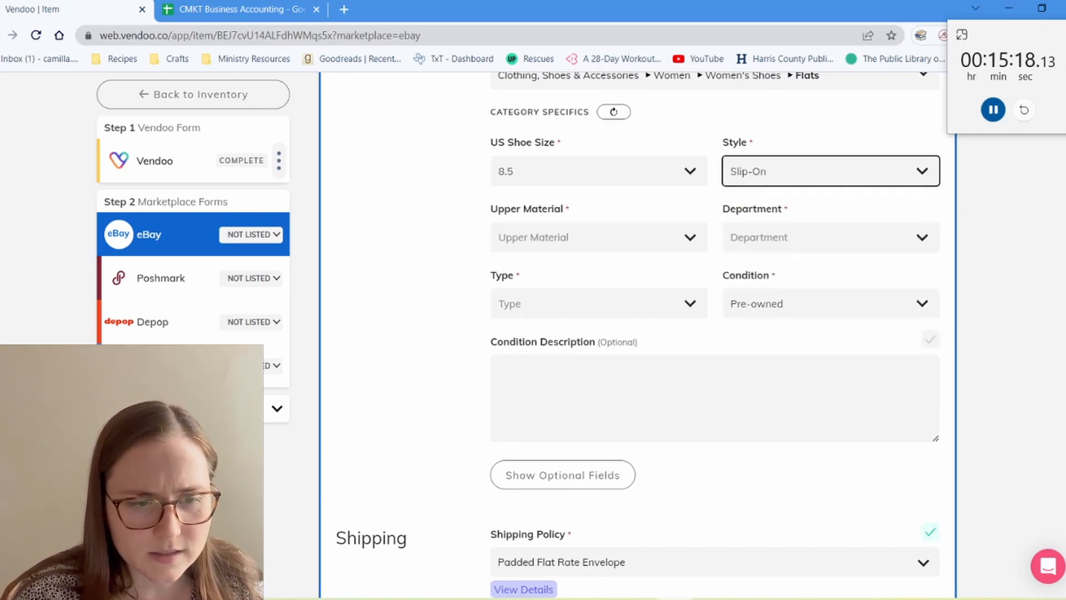
left_click(800, 171)
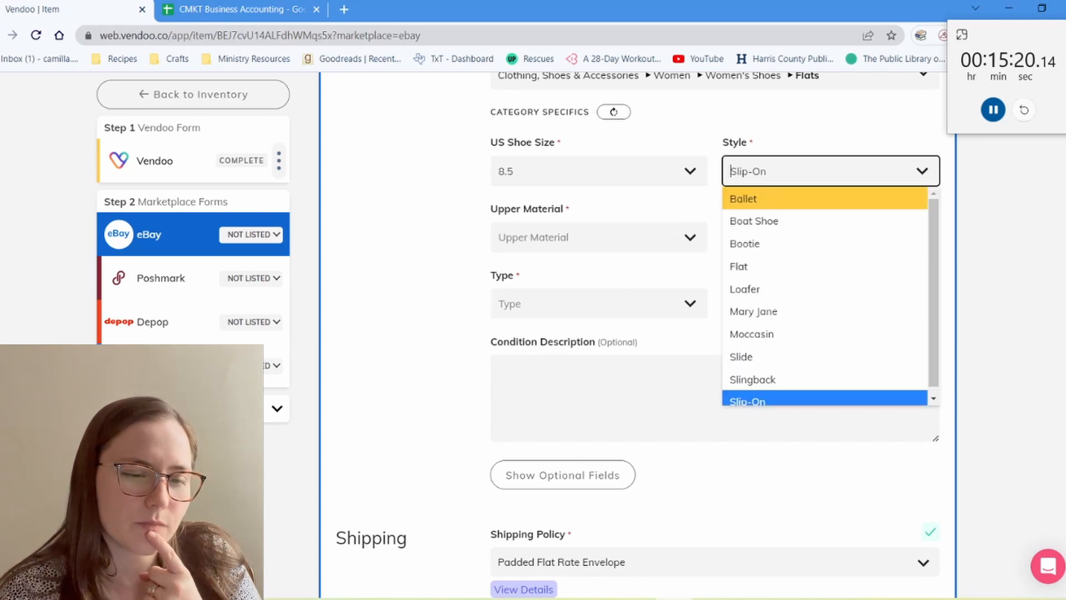
left_click(771, 289)
Set the eBay upper material to Leather, the department to Women and the type to Flat.
left_click(617, 237)
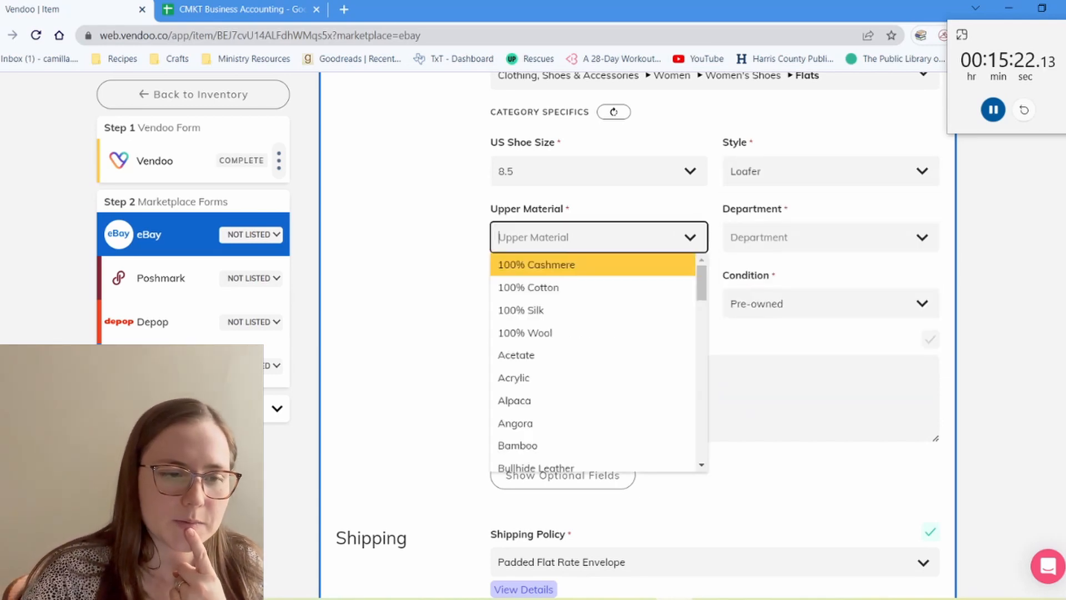
type("leath")
key("Down")
key("Down")
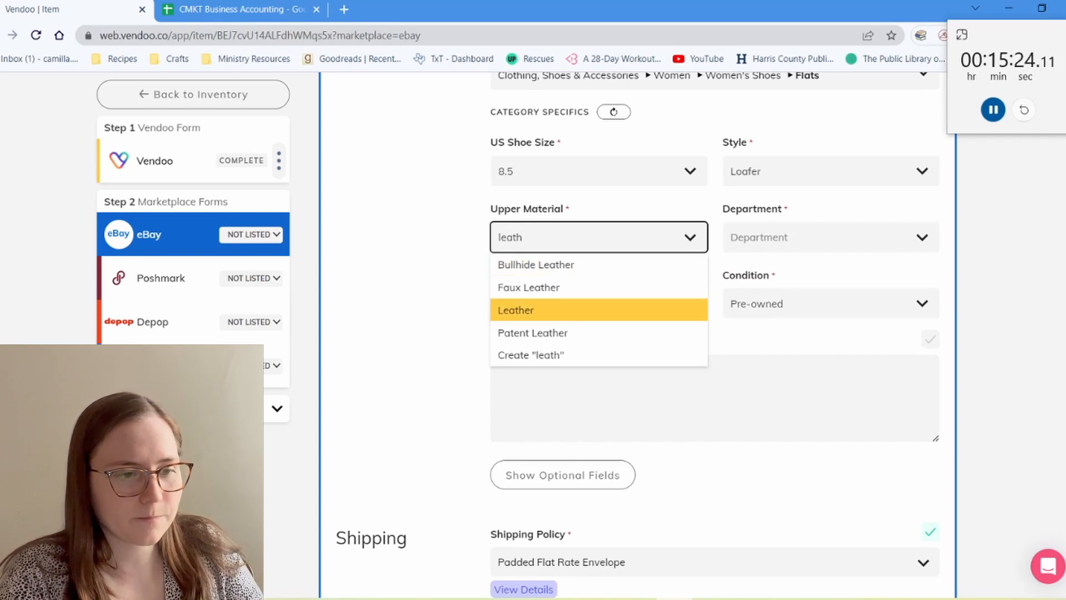
key("Return")
key("Tab")
key("Return")
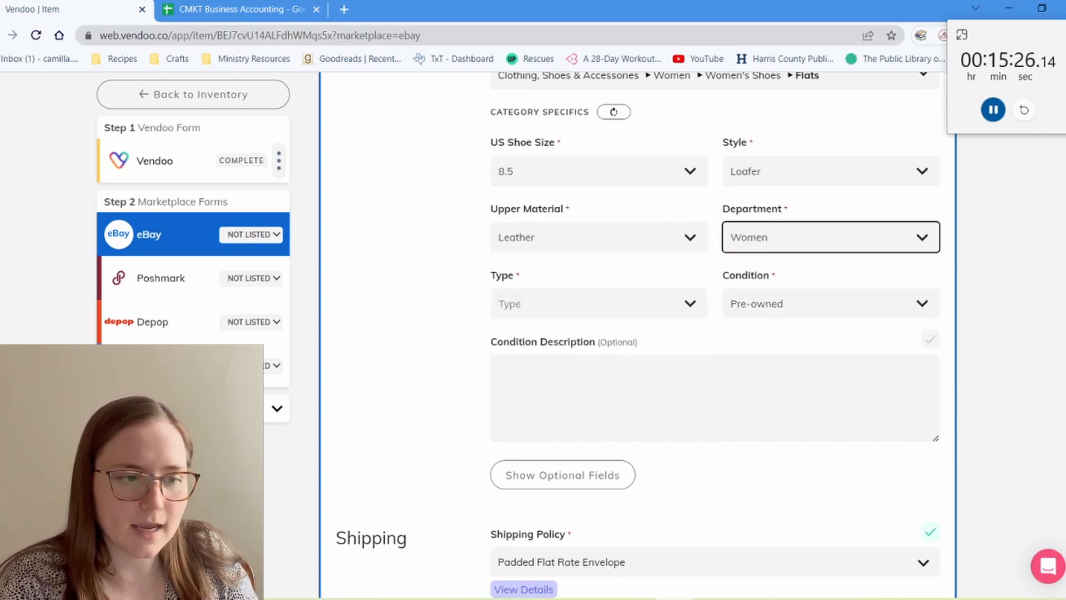
key("Tab")
key("Return")
key("Tab")
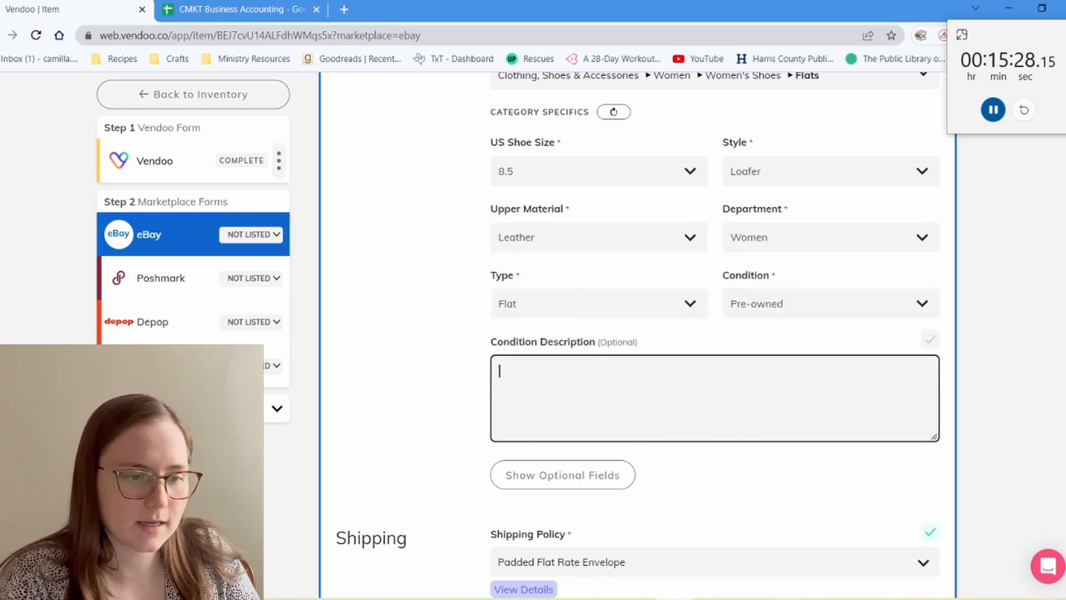
Fill in the condition description with "Gently used. See photos for" and list the shoes on eBay.
scroll(638, 333, "up", 7)
scroll(638, 333, "down", 7)
type("Gently used. See photos for measurements.")
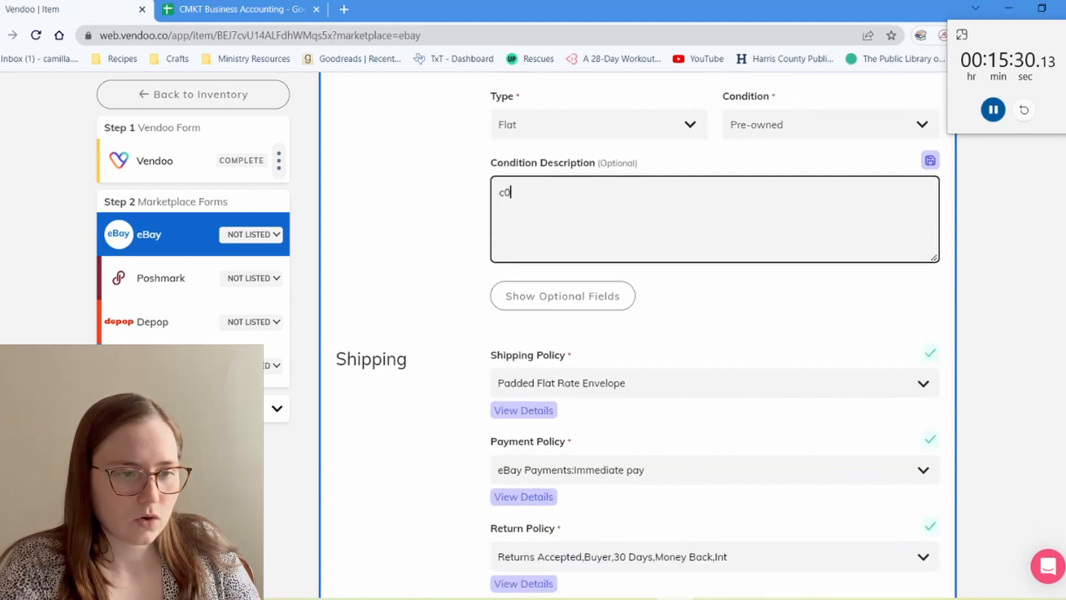
scroll(638, 333, "down", 2)
key("BackSpace")
key("BackSpace")
key("BackSpace")
key("BackSpace")
key("BackSpace")
key("BackSpace")
key("BackSpace")
key("BackSpace")
key("BackSpace")
key("BackSpace")
key("BackSpace")
key("BackSpace")
key("BackSpace")
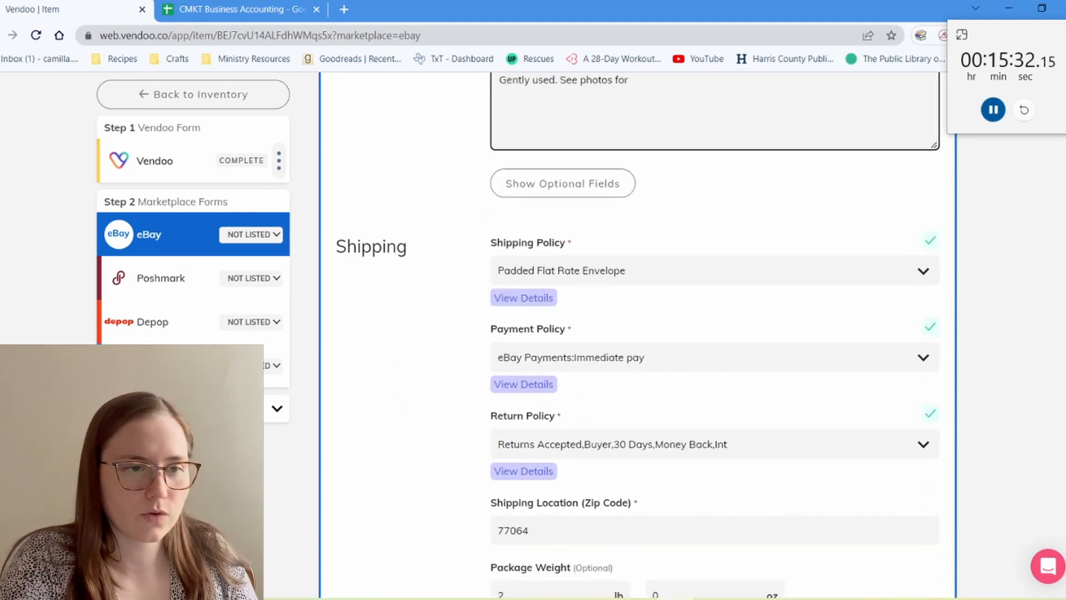
scroll(639, 333, "down", 15)
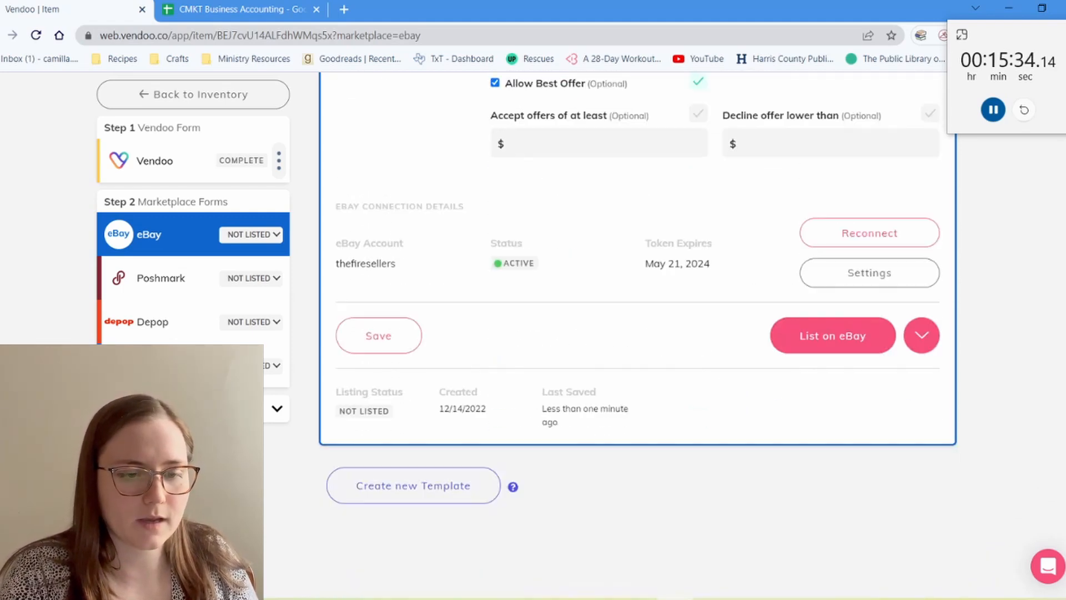
left_click(833, 336)
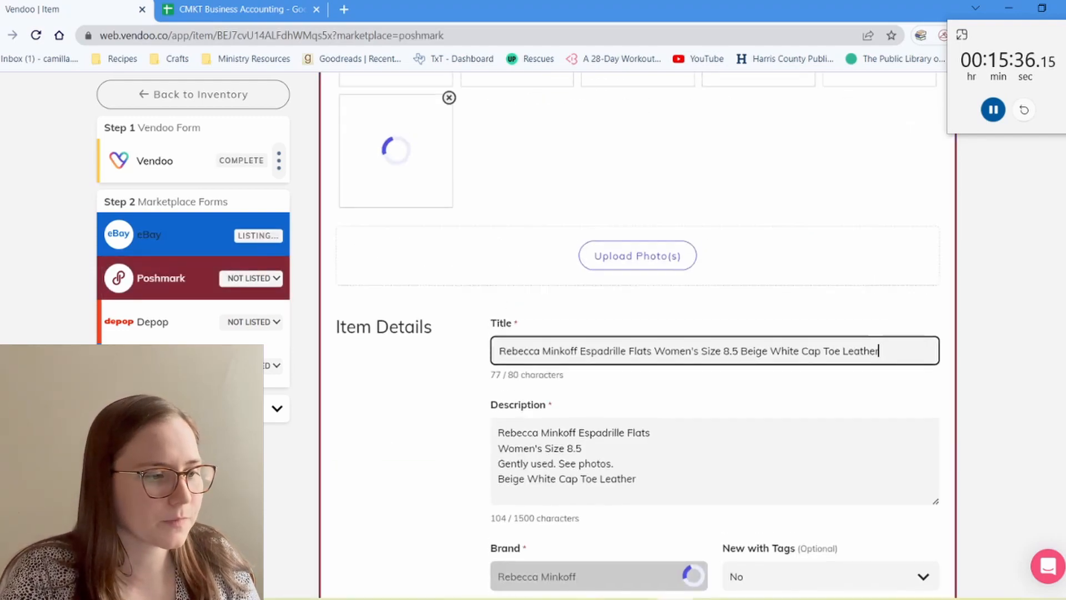
Choose the US Standard size matching the title's 8.5 in the Poshmark form and list the shoes on Poshmark.
scroll(833, 336, "down", 16)
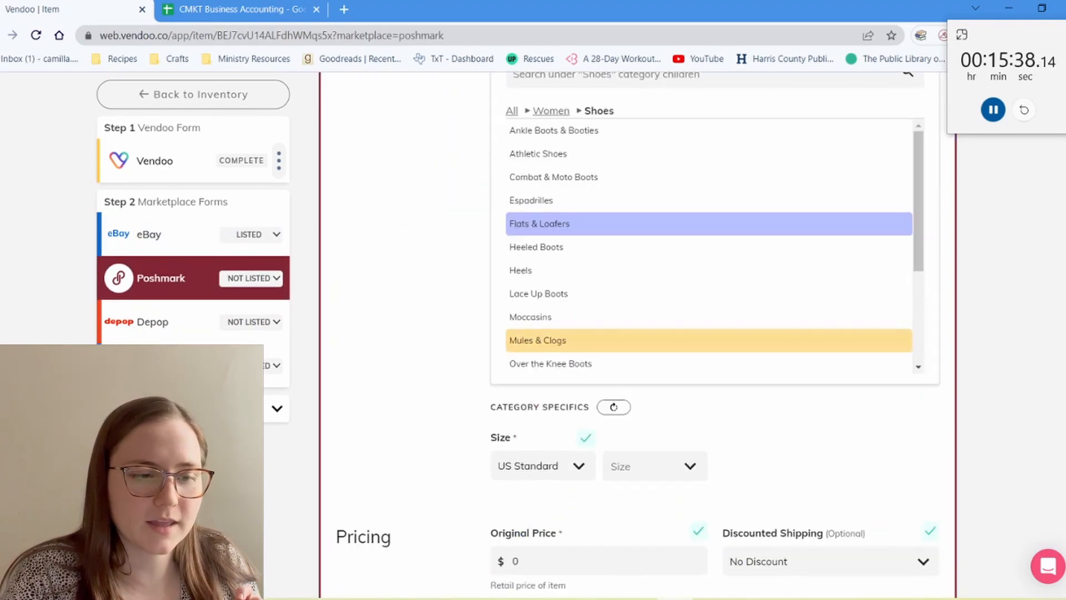
left_click(655, 472)
scroll(656, 480, "down", 1)
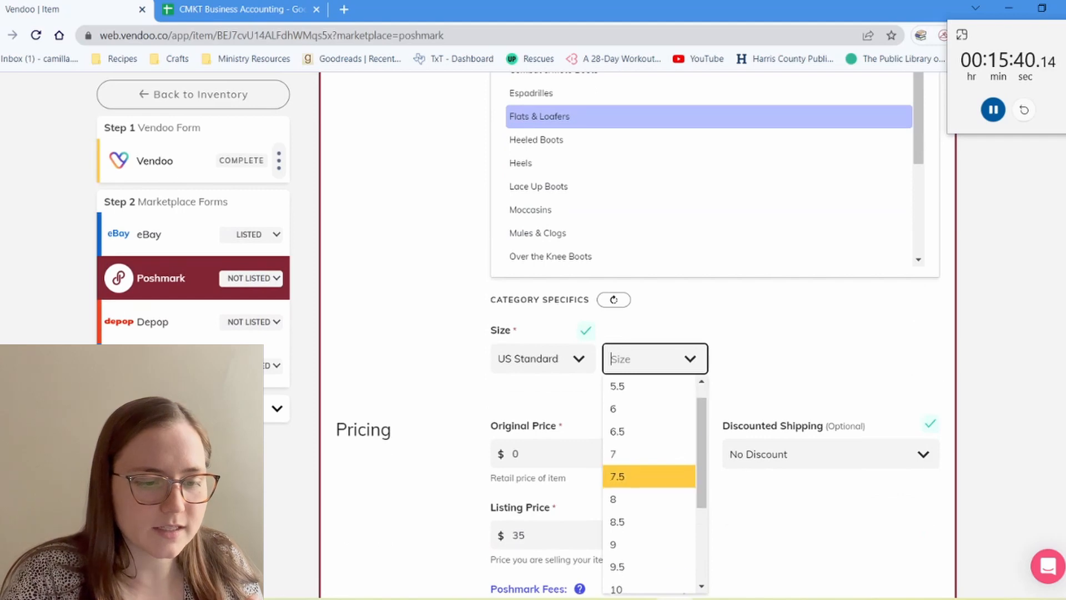
left_click(649, 490)
scroll(649, 490, "down", 10)
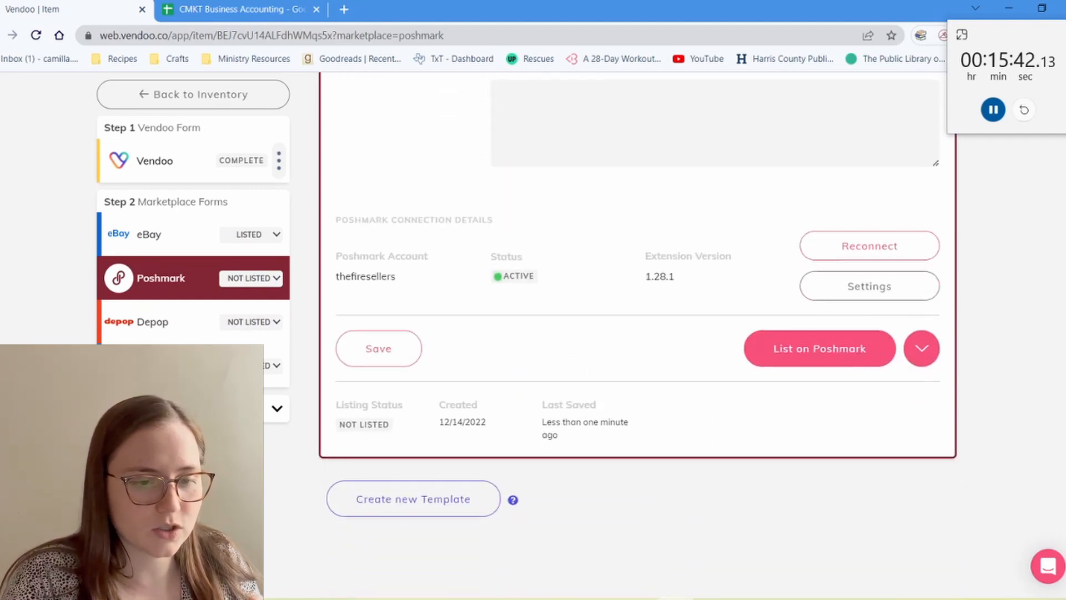
left_click(819, 348)
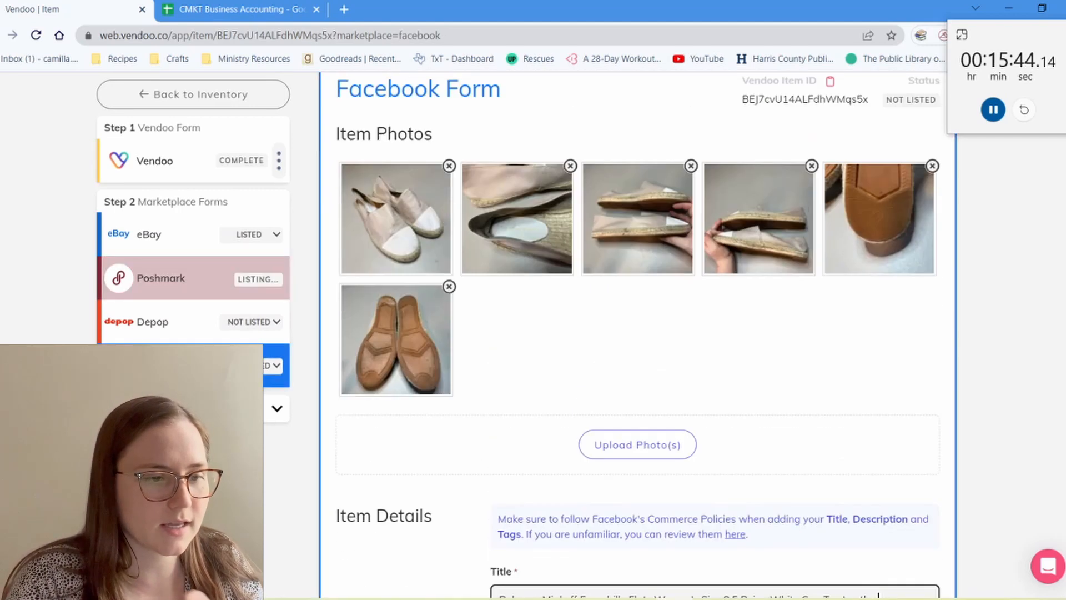
Show the optional fields of the Facebook form and set the women's shoe size to 8.5.
scroll(638, 345, "down", 13)
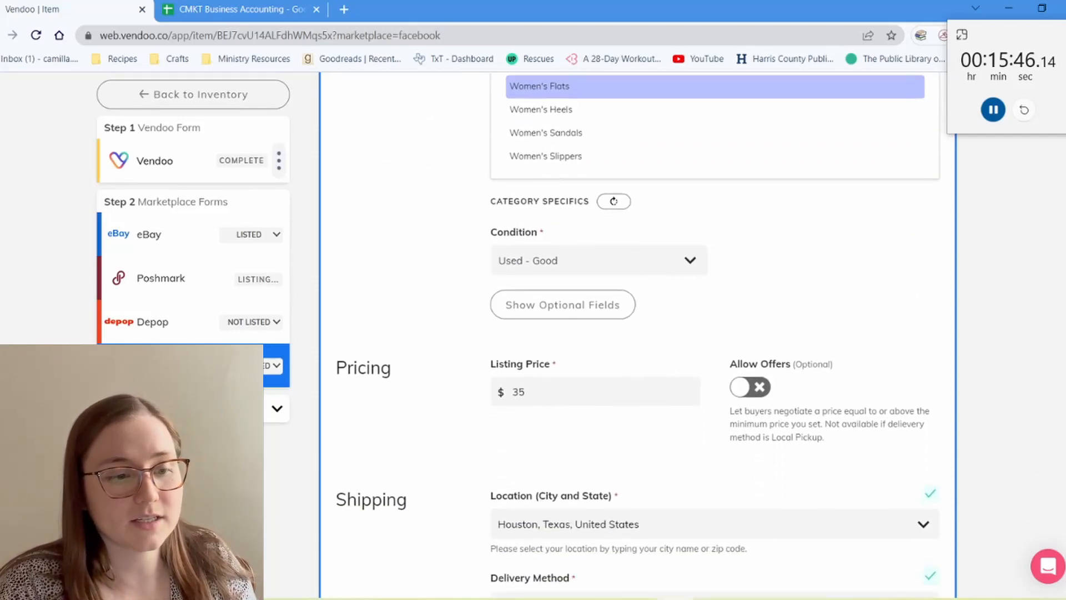
scroll(637, 344, "down", 3)
scroll(638, 344, "up", 3)
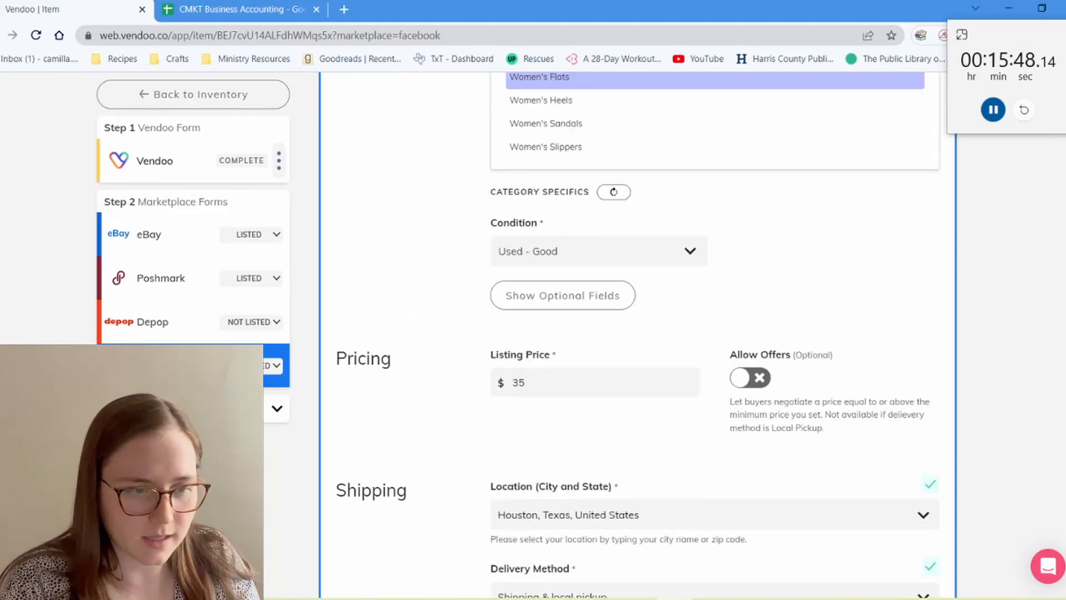
left_click(563, 296)
left_click(599, 354)
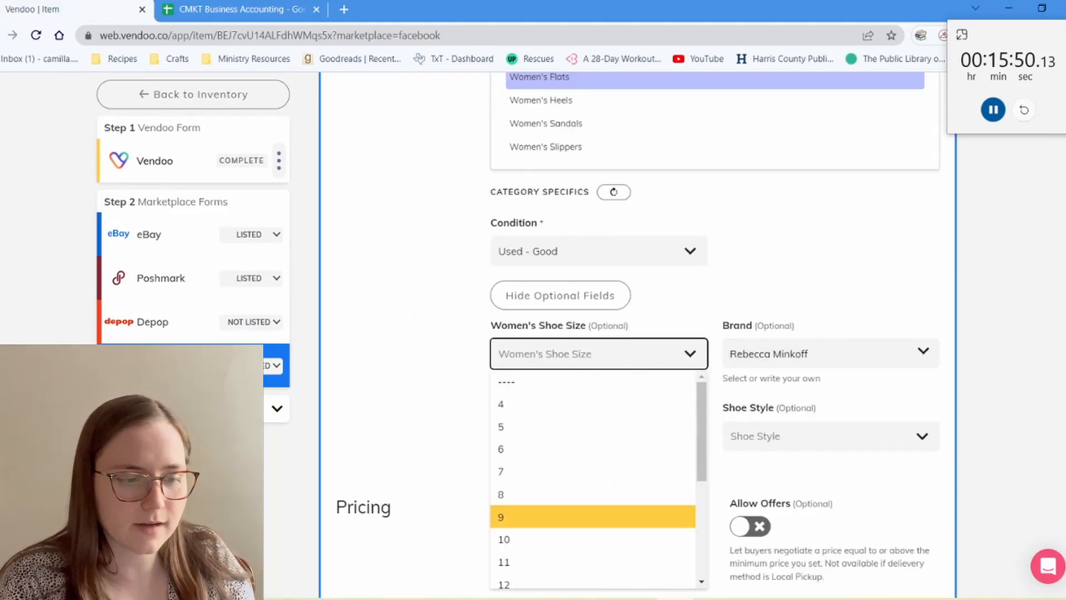
scroll(599, 524, "down", 3)
left_click(599, 511)
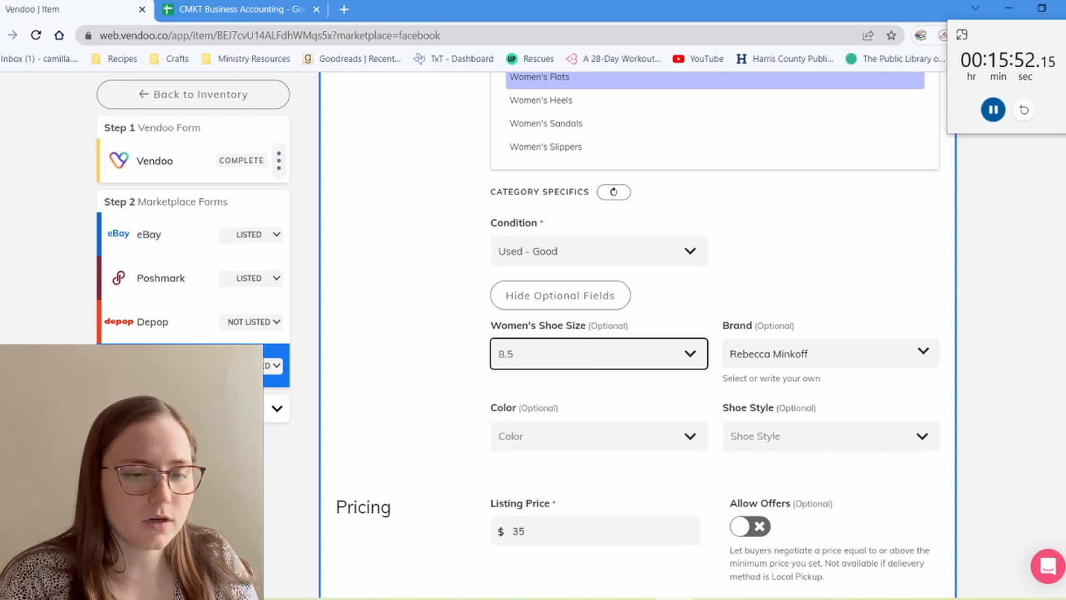
Set the Facebook shoe style to Espadrilles and the color to Beige.
left_click(830, 436)
scroll(826, 495, "down", 2)
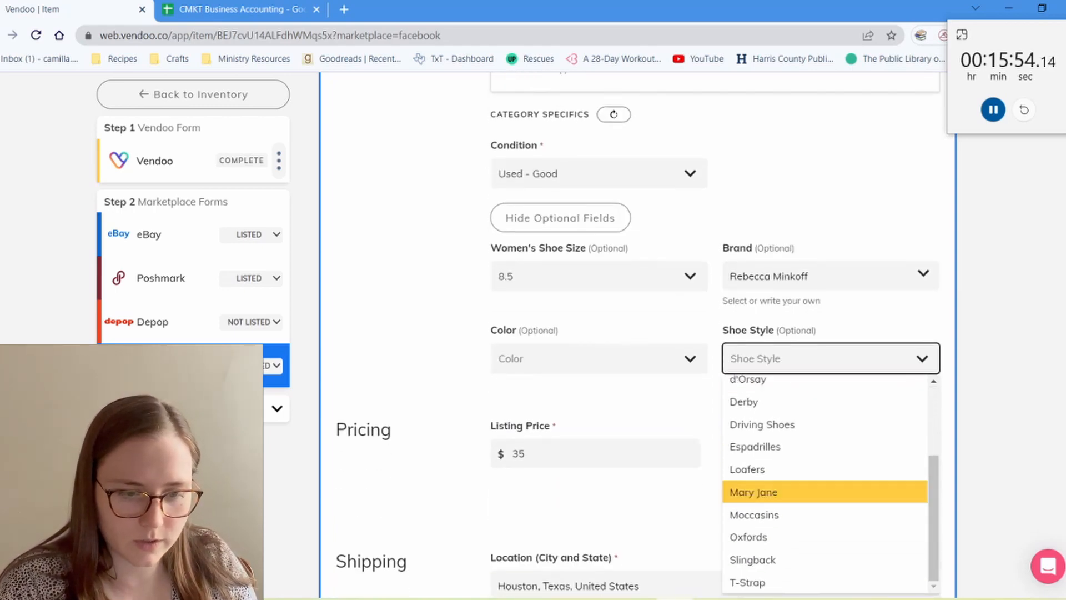
left_click(756, 447)
left_click(599, 358)
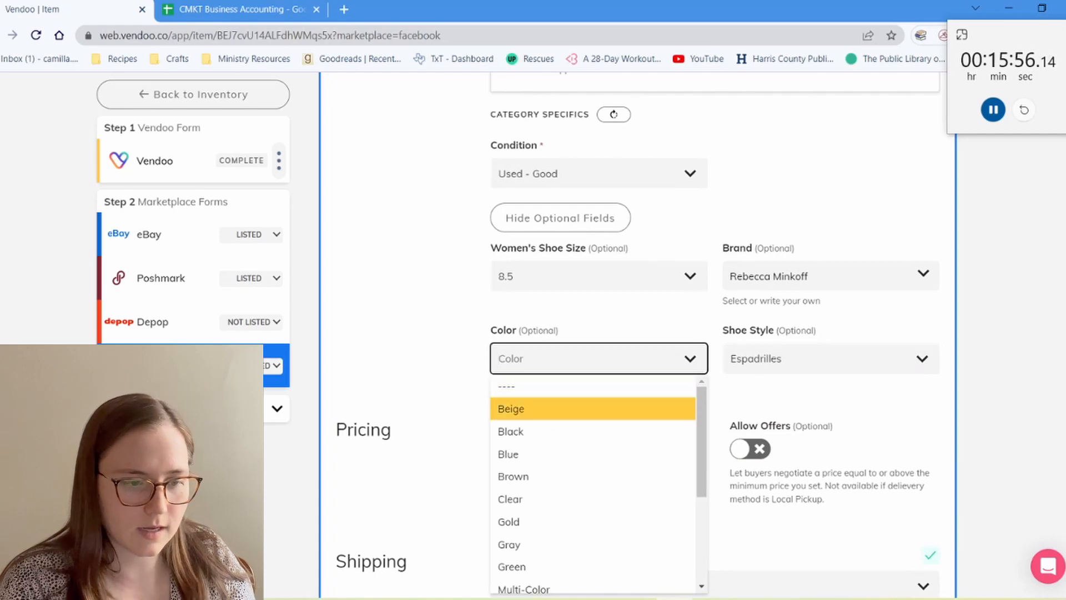
left_click(593, 408)
Allow offers on the Facebook listing and set the minimum price to consider to $20.
left_click(749, 449)
scroll(750, 449, "down", 2)
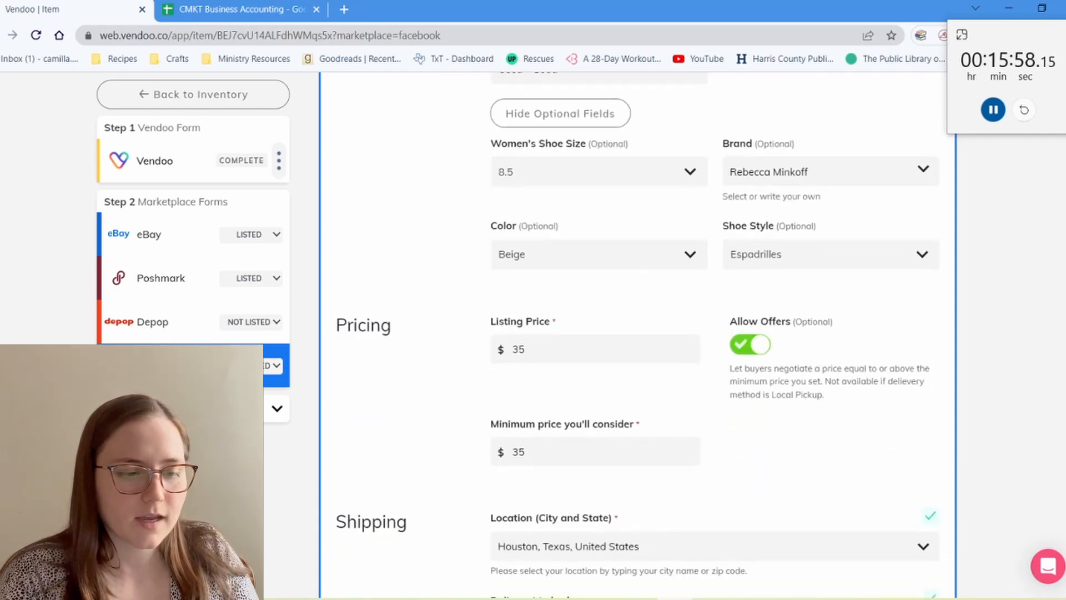
left_click(533, 451)
type("20")
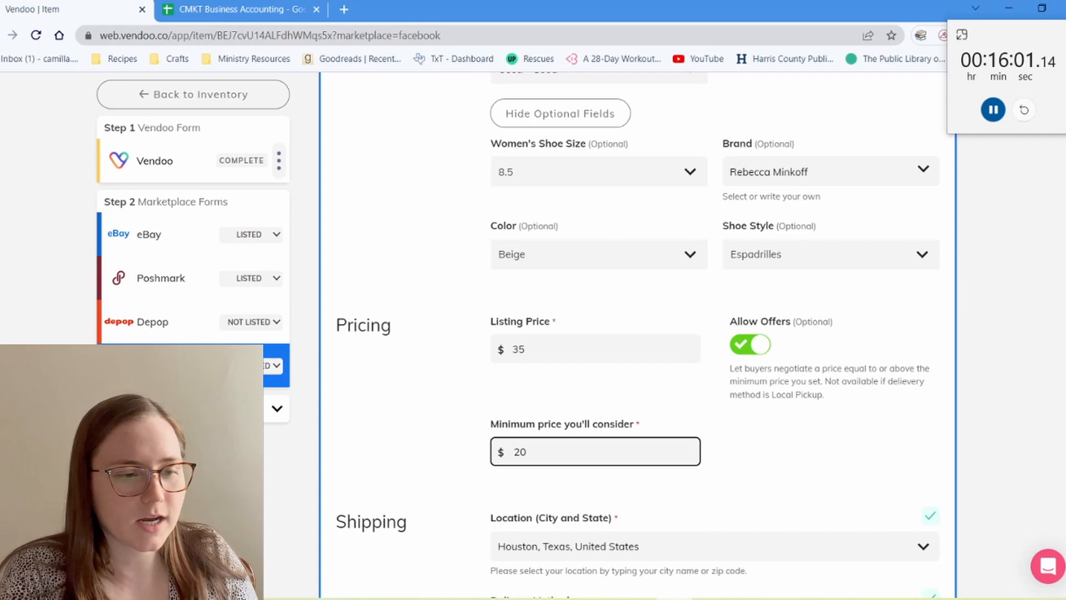
left_click(805, 461)
scroll(805, 389, "down", 8)
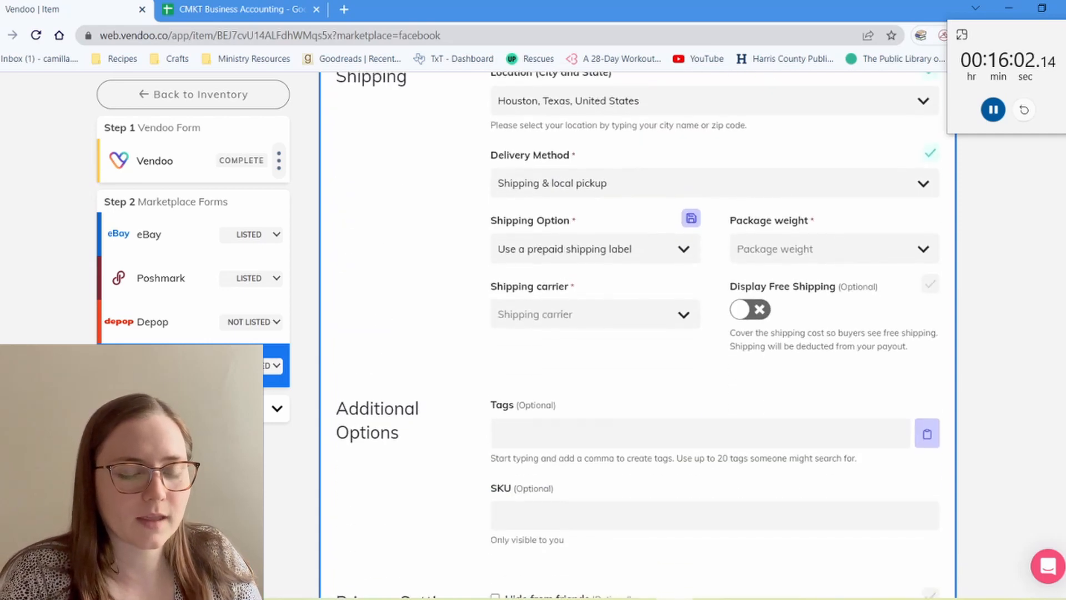
left_click(834, 223)
key("Down")
key("Down")
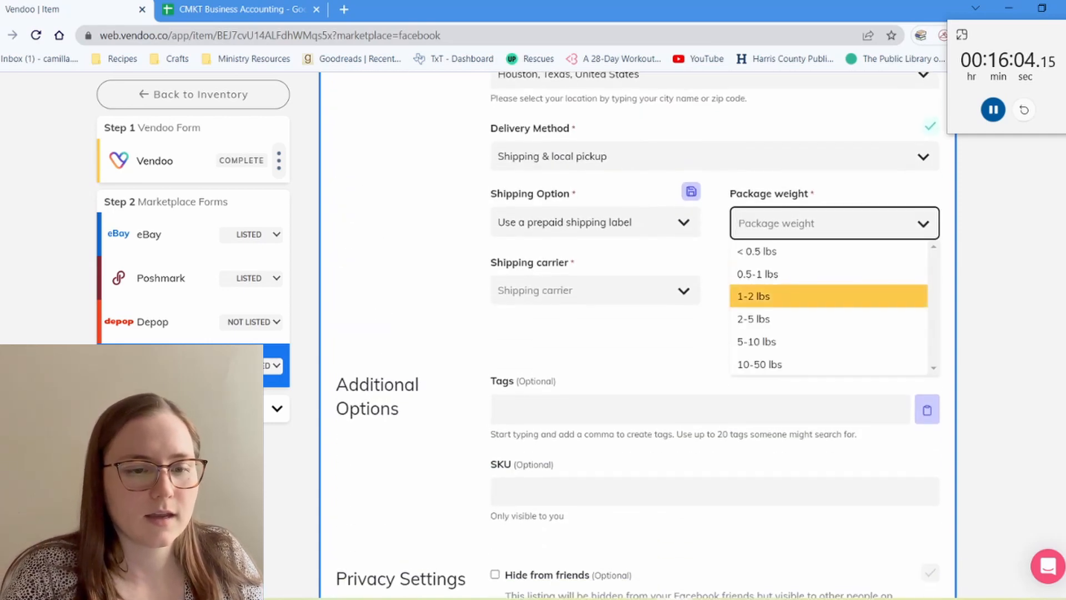
key("Up")
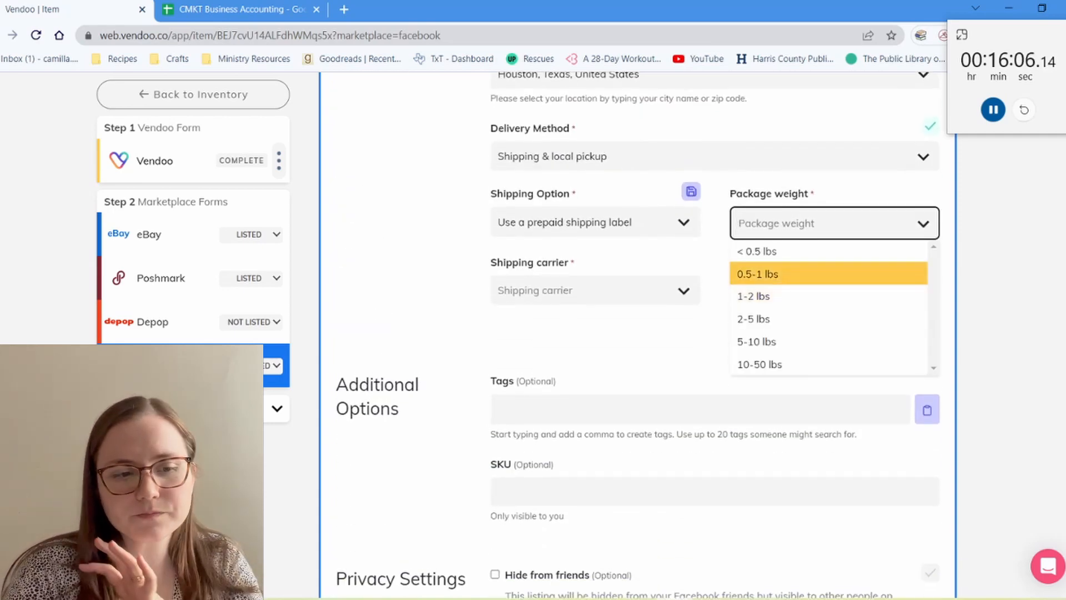
Switch the Facebook shipping option to using your own label with a $9 shipping rate and list the shoes on Facebook.
left_click(589, 223)
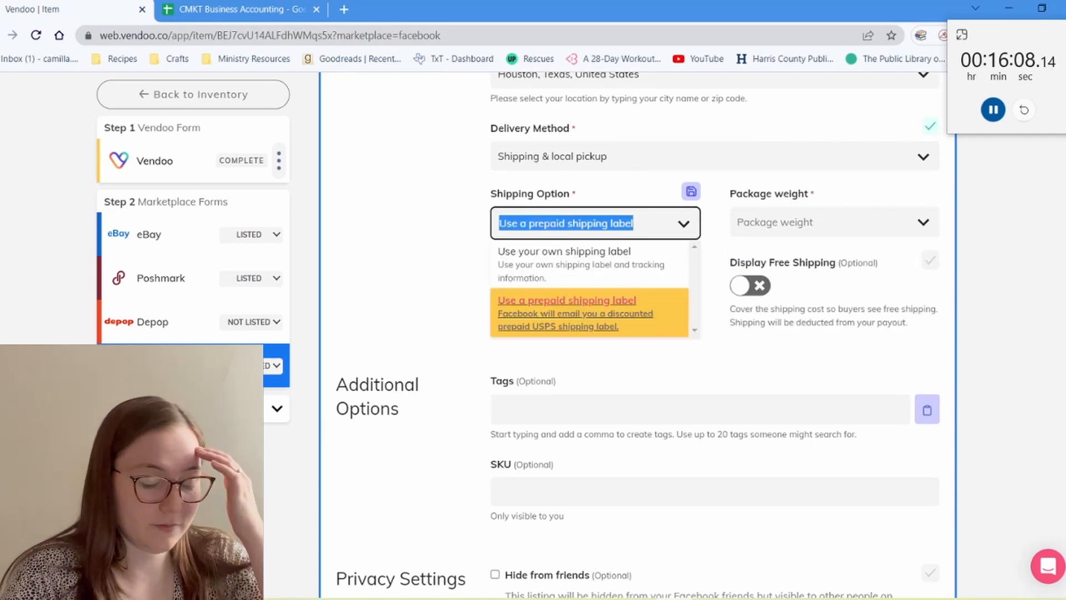
left_click(589, 258)
key("Tab")
type("9")
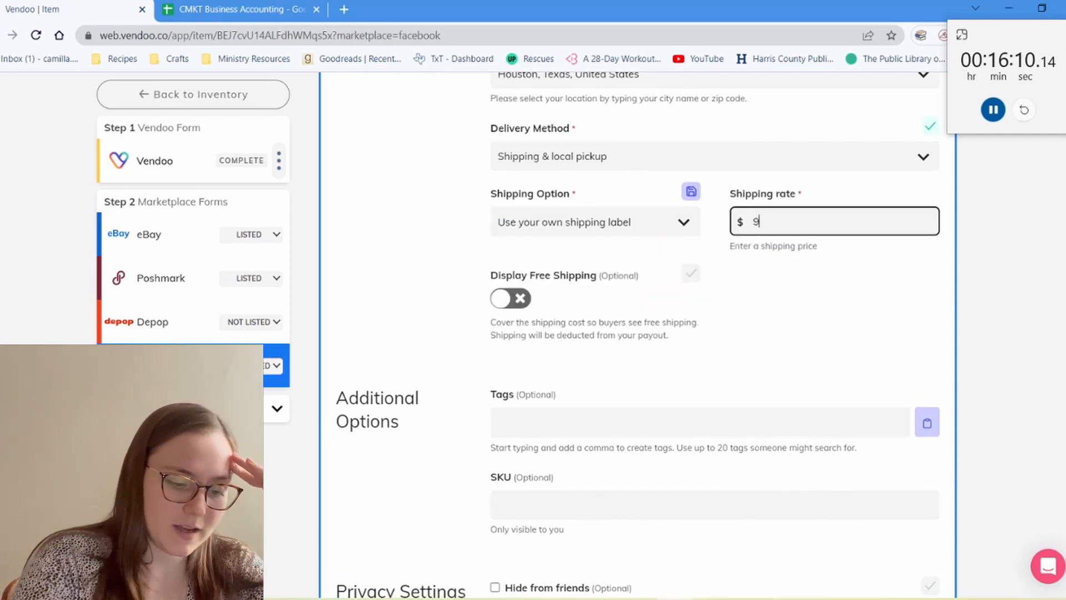
left_click(821, 311)
scroll(821, 333, "down", 8)
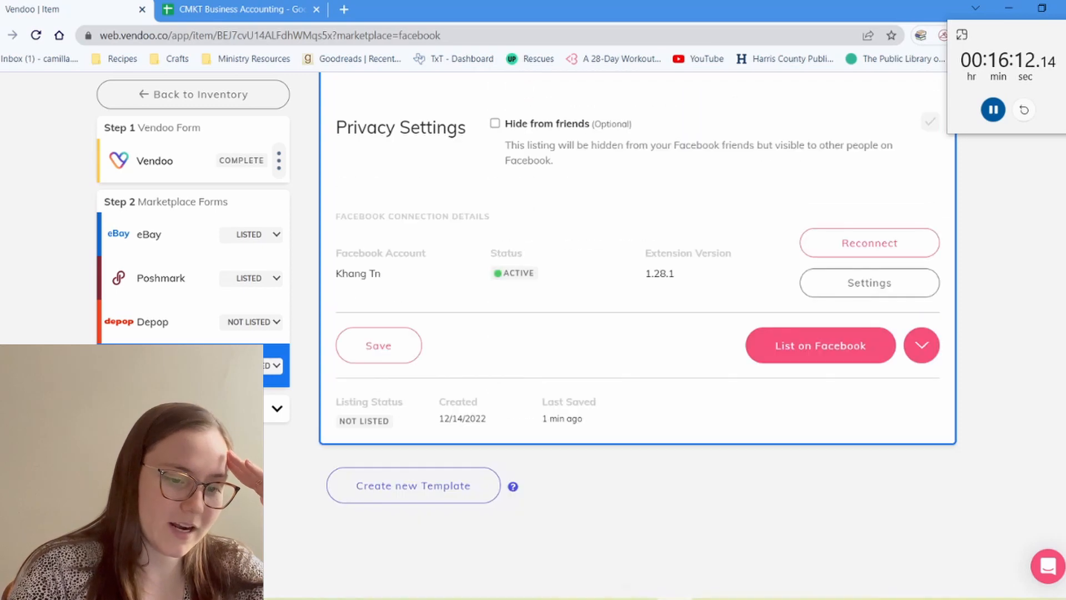
left_click(817, 346)
Return to the inventory and open the newest draft, the one with the tan suede espadrilles photo.
left_click(193, 94)
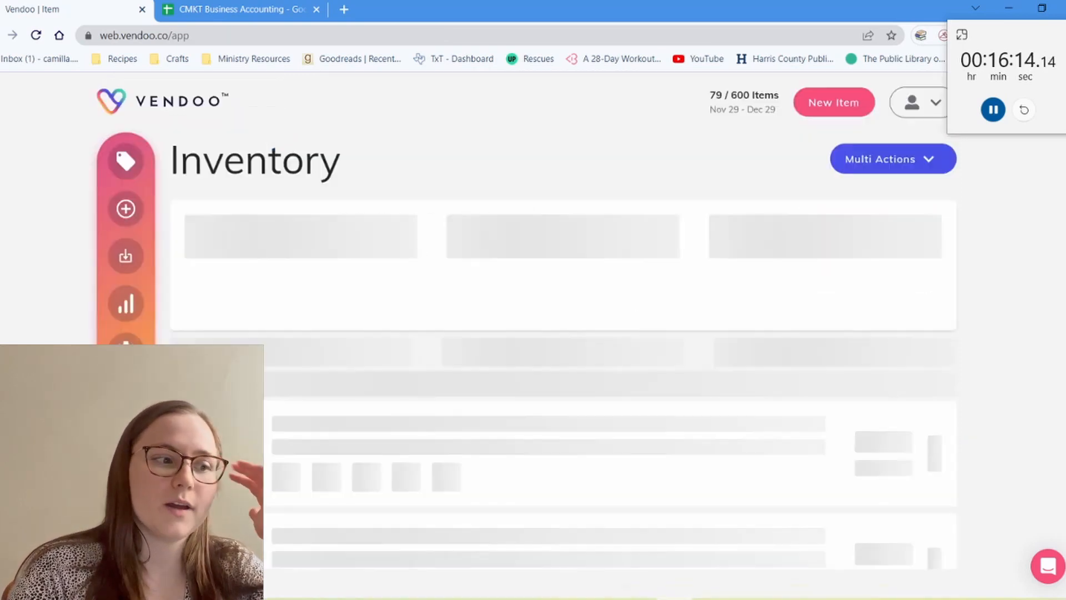
scroll(527, 333, "down", 6)
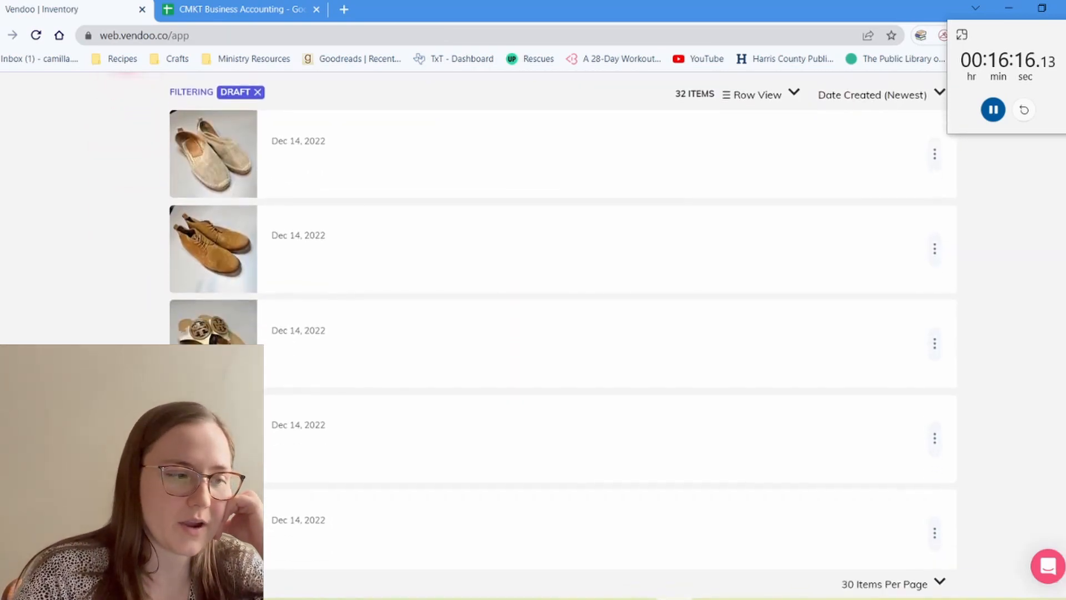
left_click(400, 155)
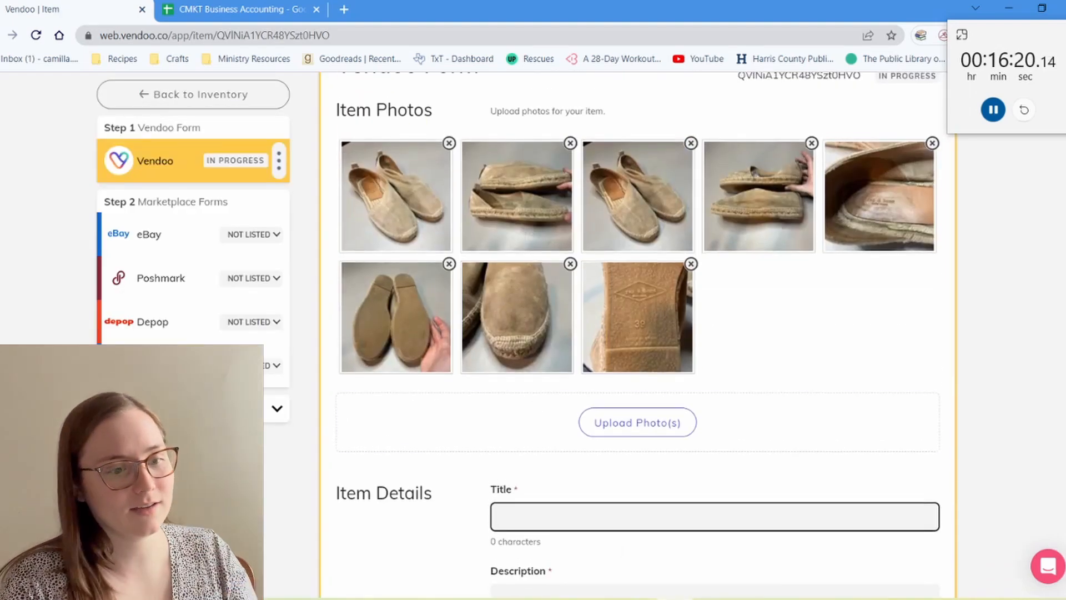
Title the item "Rag & Bone Espadrilles Women's Size 39 US 8.5 Tan Suede Open Side Slip On".
type("Rag & ")
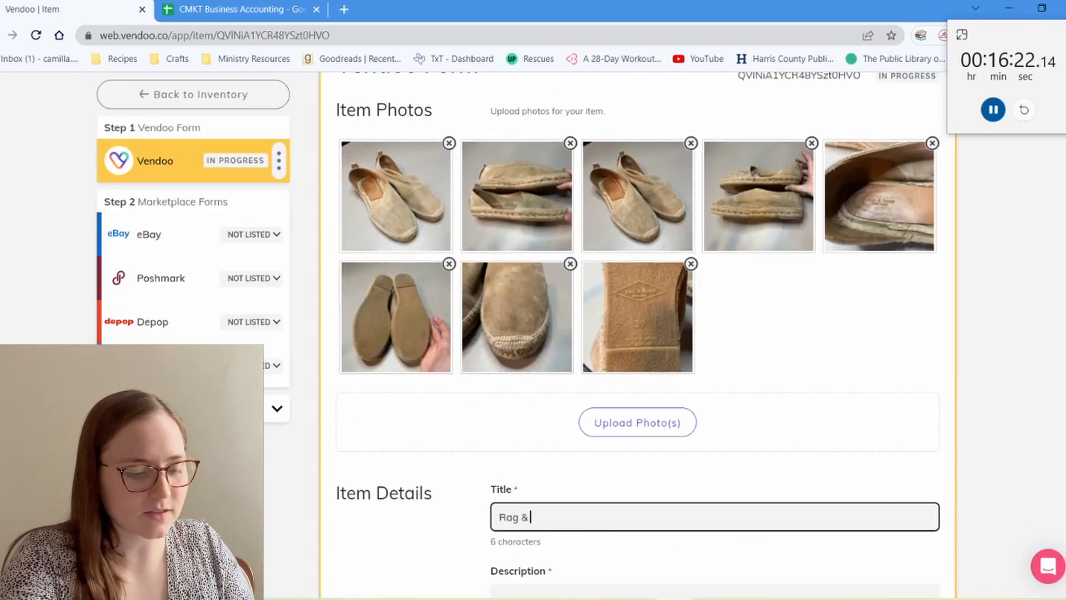
type("Bone Slip on")
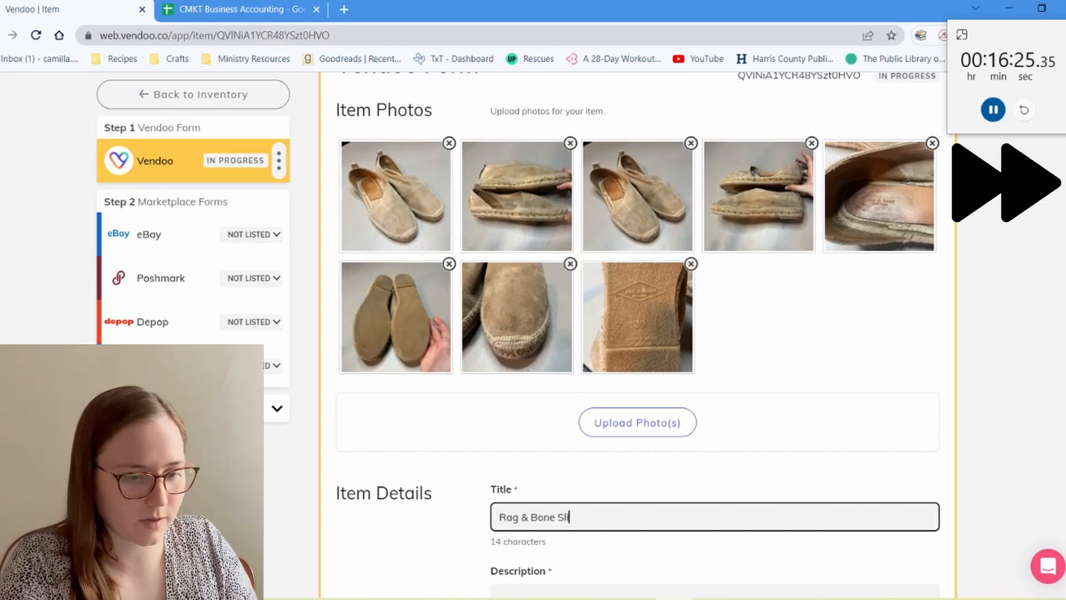
key("BackSpace")
key("BackSpace")
key("BackSpace")
key("BackSpace")
key("BackSpace")
key("BackSpace")
key("BackSpace")
type("Espadrilles ")
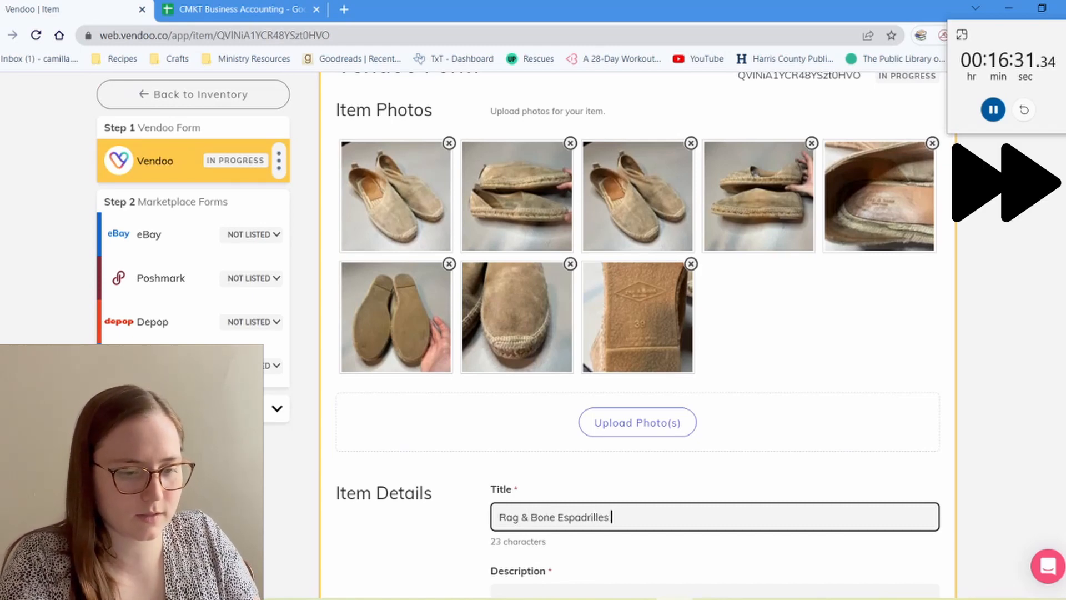
type("Women's Size ")
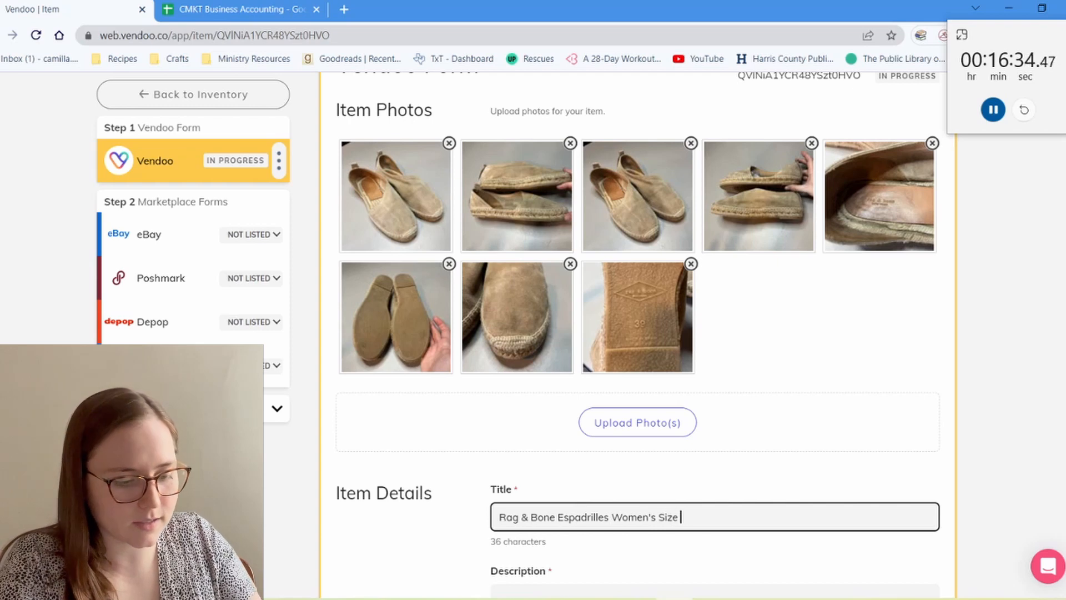
type("39 US")
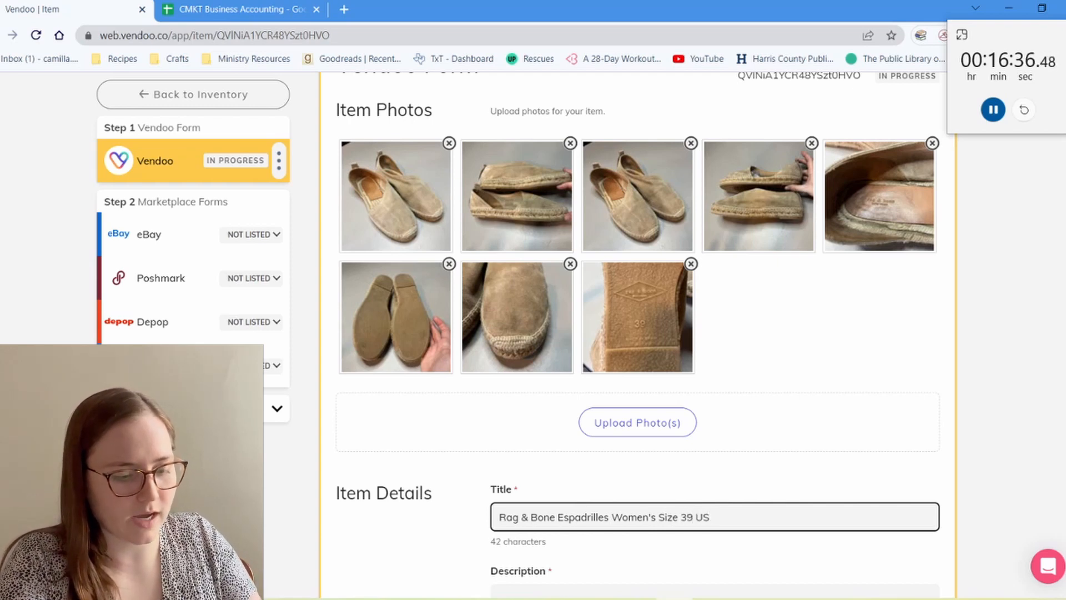
type(" 8")
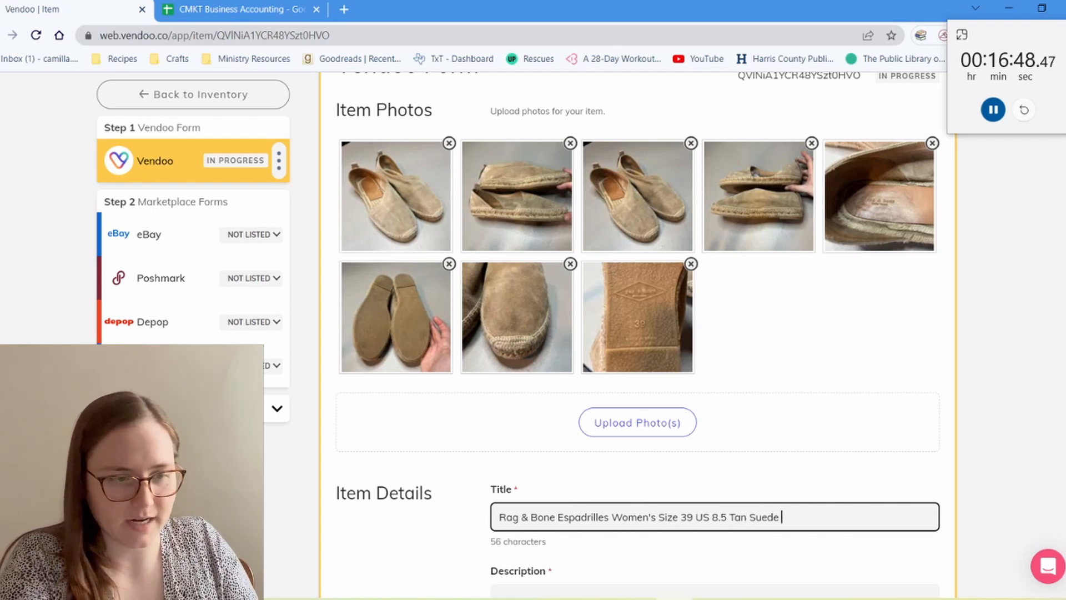
type("n Side Slip On")
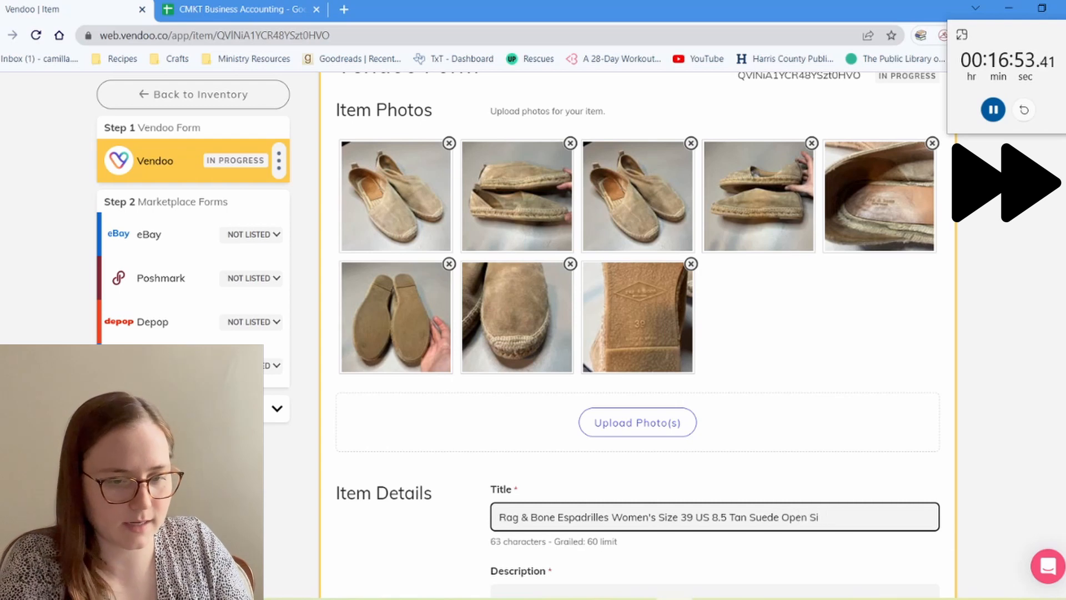
Copy the title into the description and break it into separate lines for the brand and style, the size, and the features.
key("ctrl+a")
key("ctrl+c")
key("Tab")
key("ctrl+v")
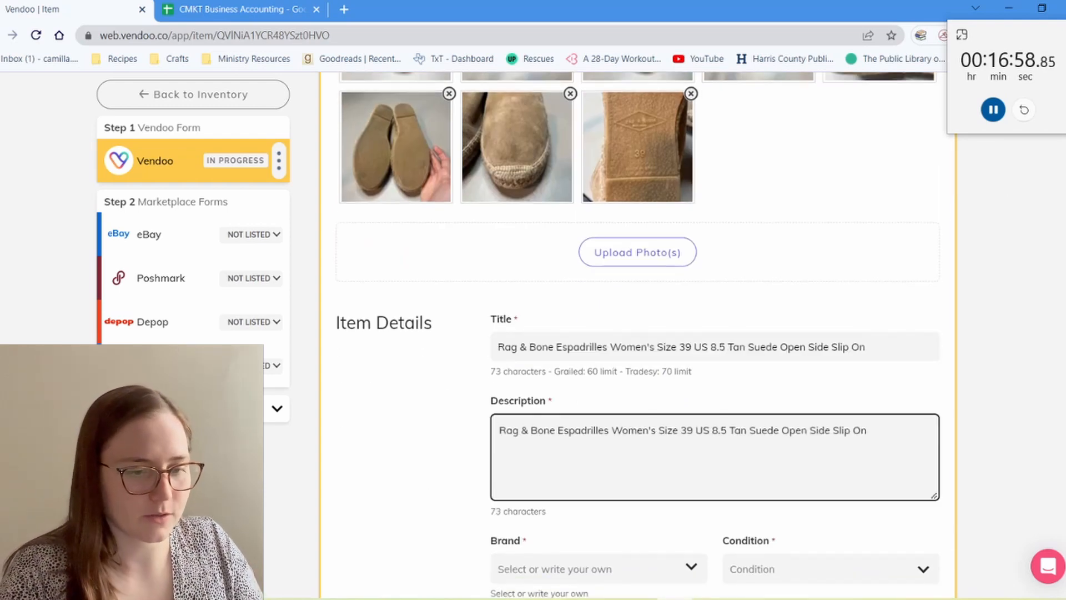
key("Return")
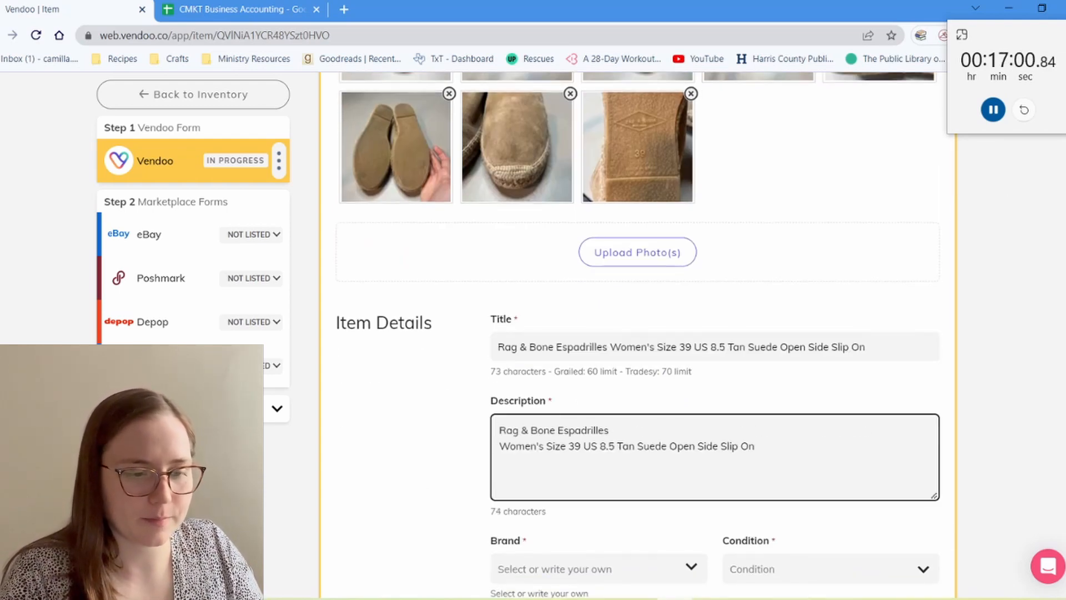
key("Return")
key("Return")
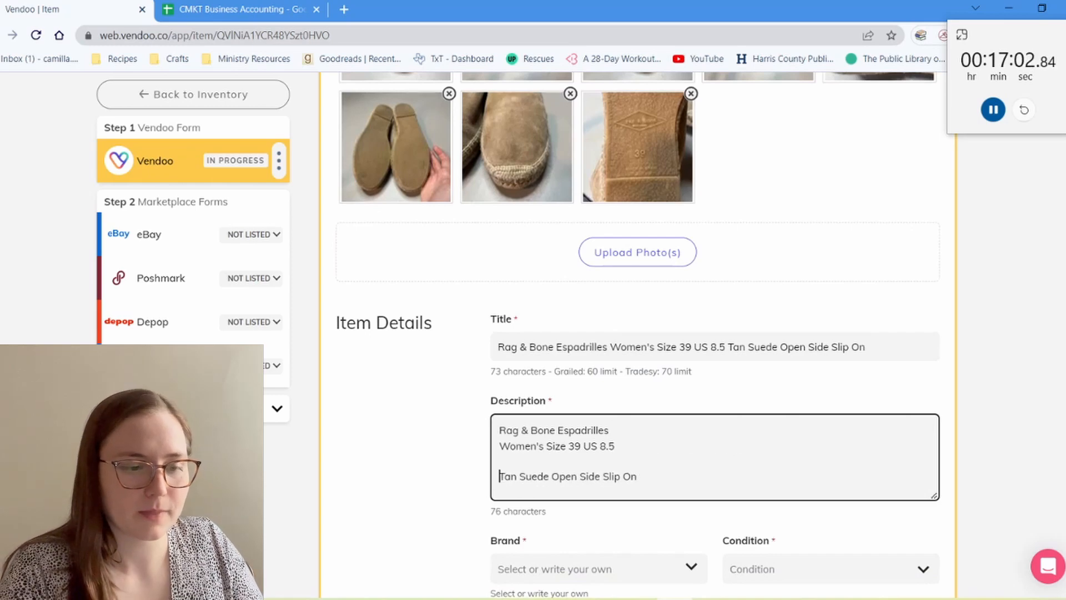
Check the photos for flaws and add the line "some discoloration the toe, see photos." below the size in the description.
scroll(638, 333, "up", 2)
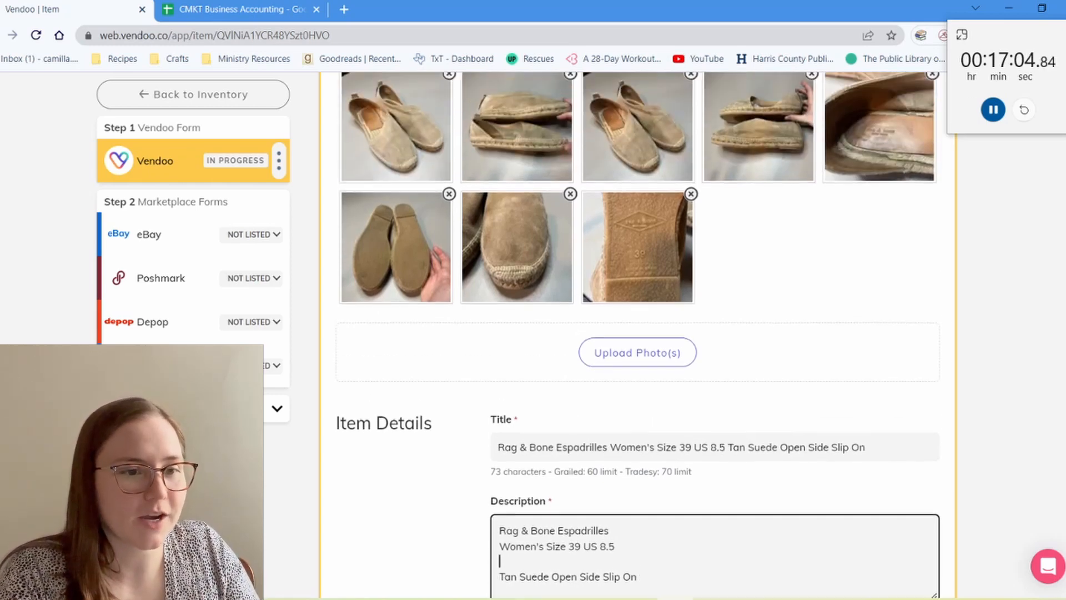
scroll(638, 333, "down", 4)
scroll(637, 333, "up", 5)
scroll(638, 333, "down", 4)
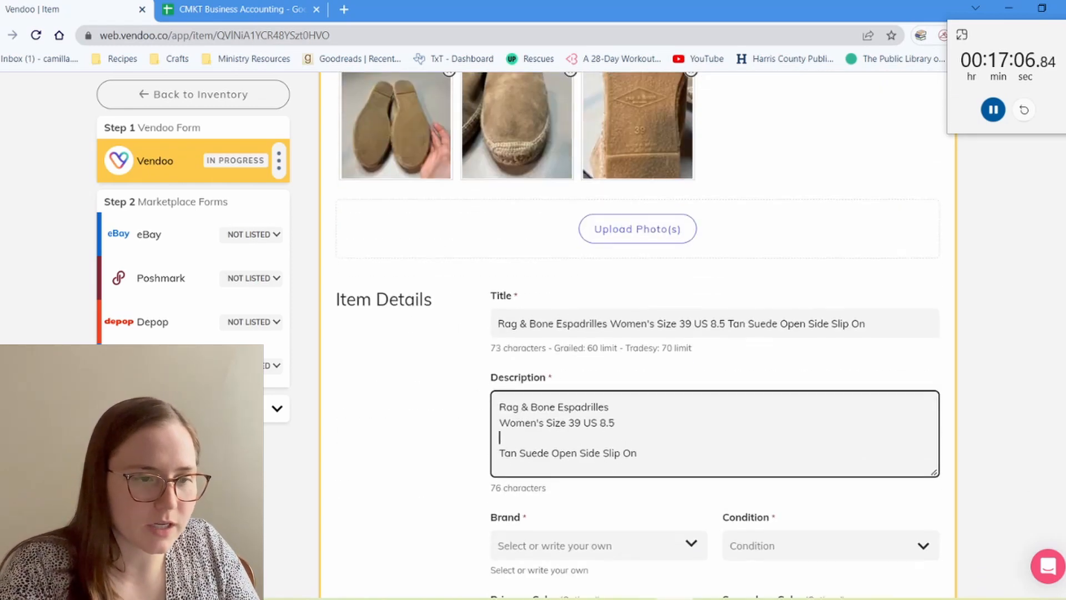
scroll(638, 333, "up", 4)
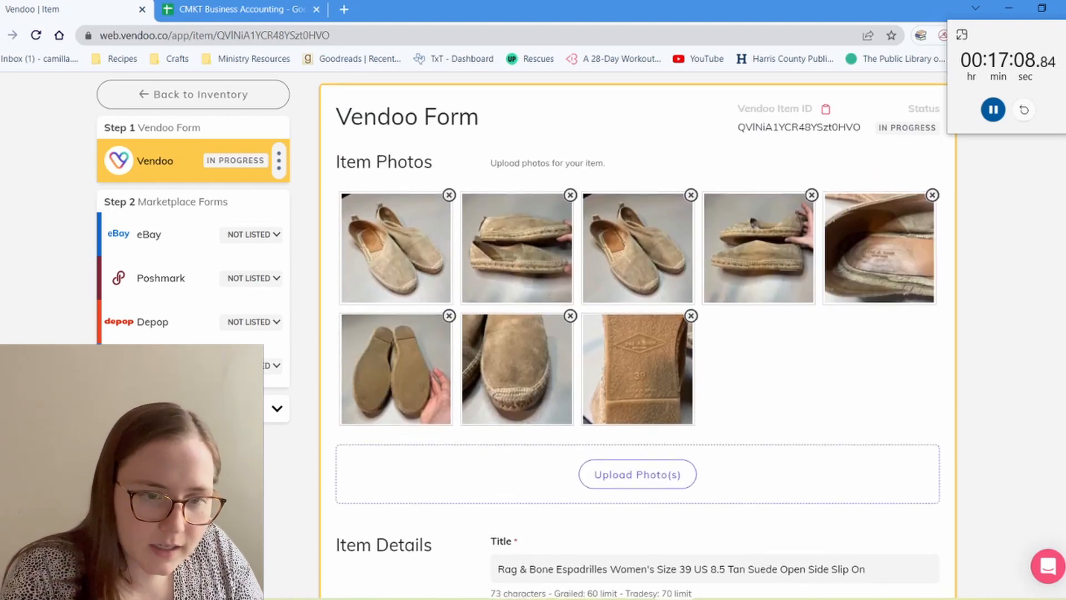
scroll(638, 333, "down", 4)
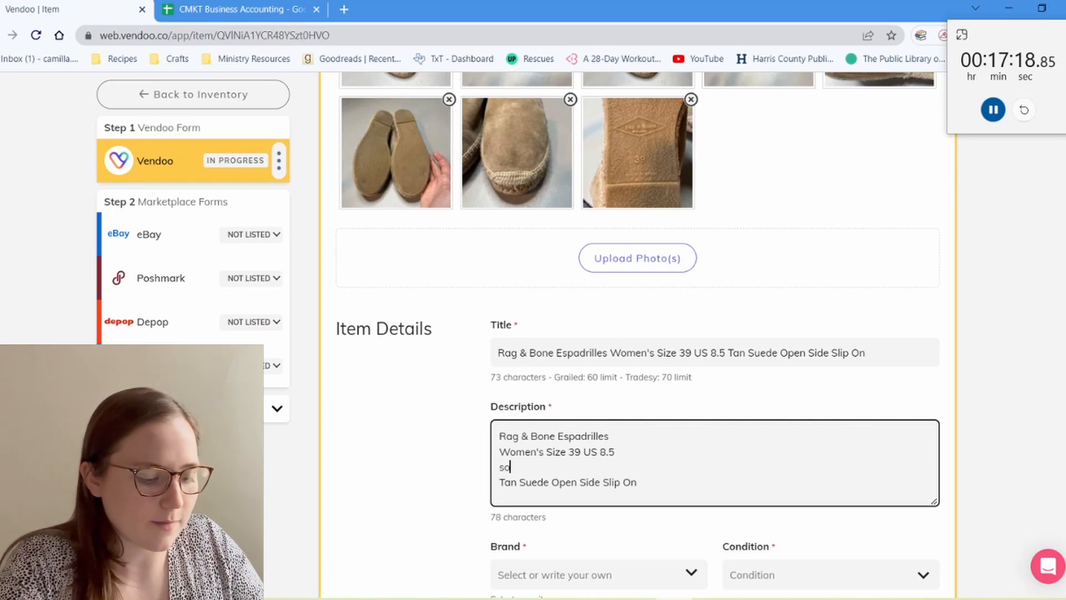
type("me l")
type("discolor")
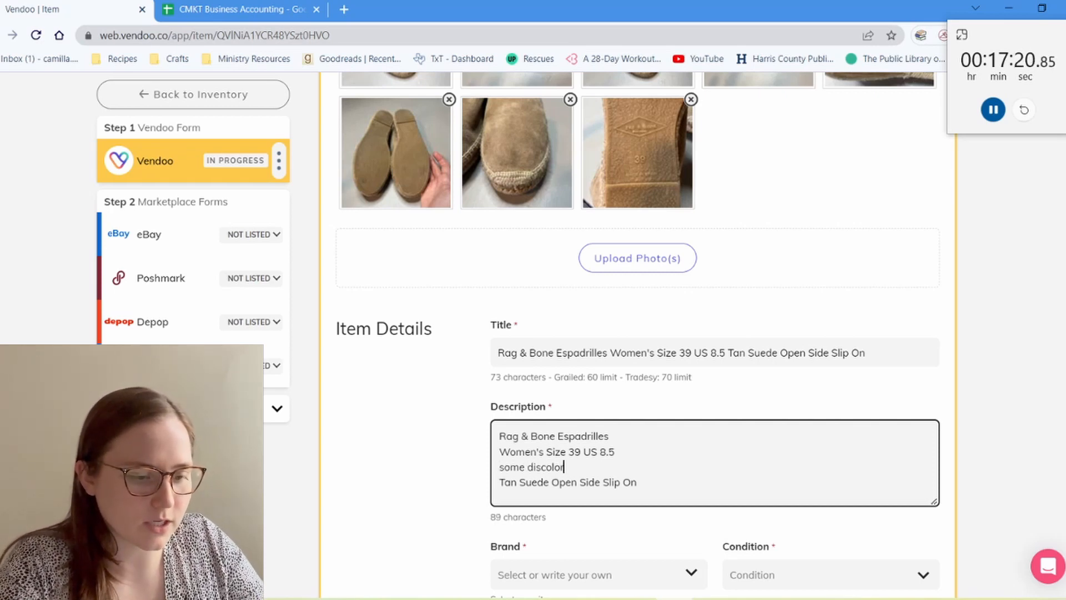
type(" toe")
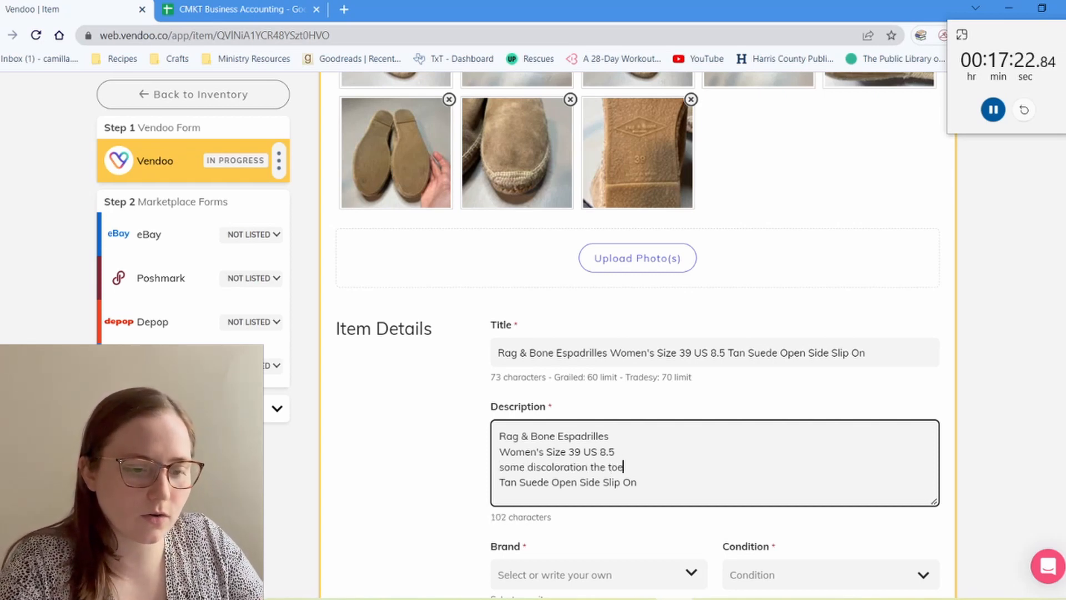
type(". see phot")
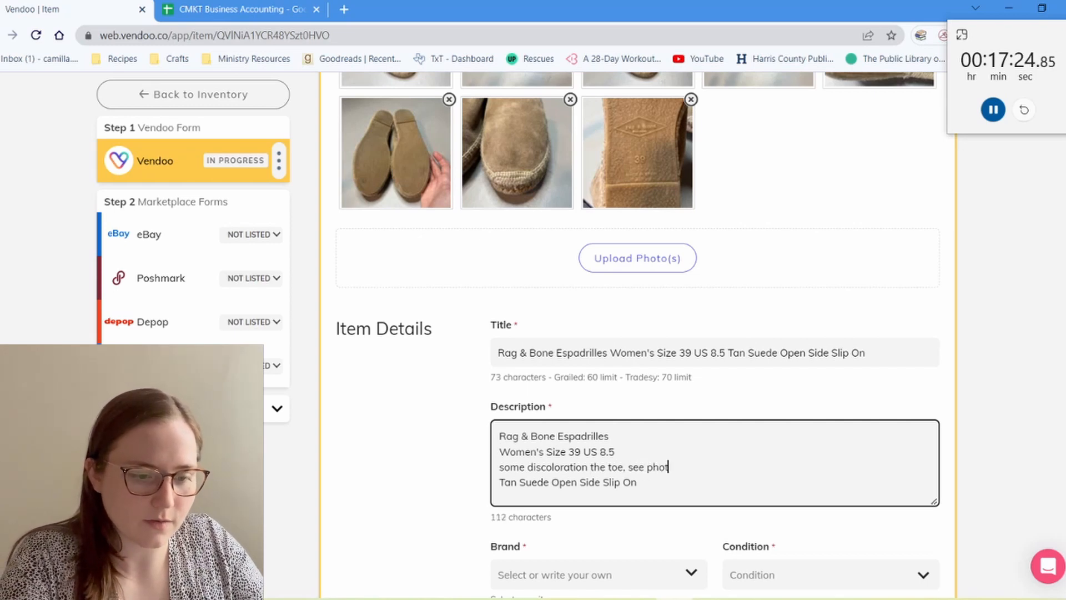
type("os.")
Move the toe close-up photo to the second place among the item photos.
scroll(516, 355, "up", 4)
left_click_drag(517, 355, 517, 231)
scroll(516, 231, "down", 9)
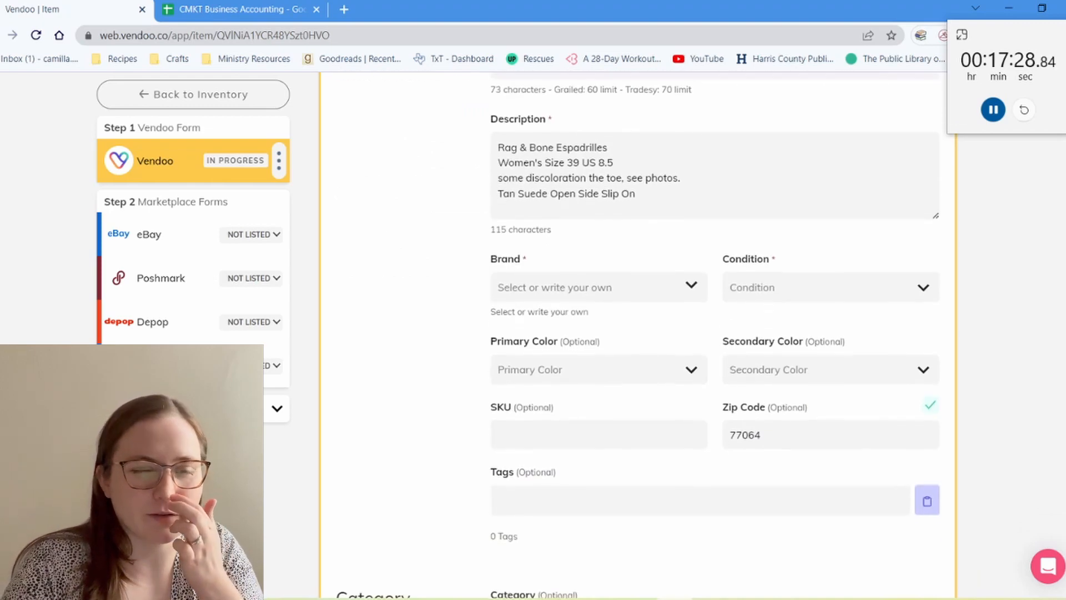
Set the brand to rag & bone and the condition to Pre-Owned.
left_click(583, 287)
type("Rag")
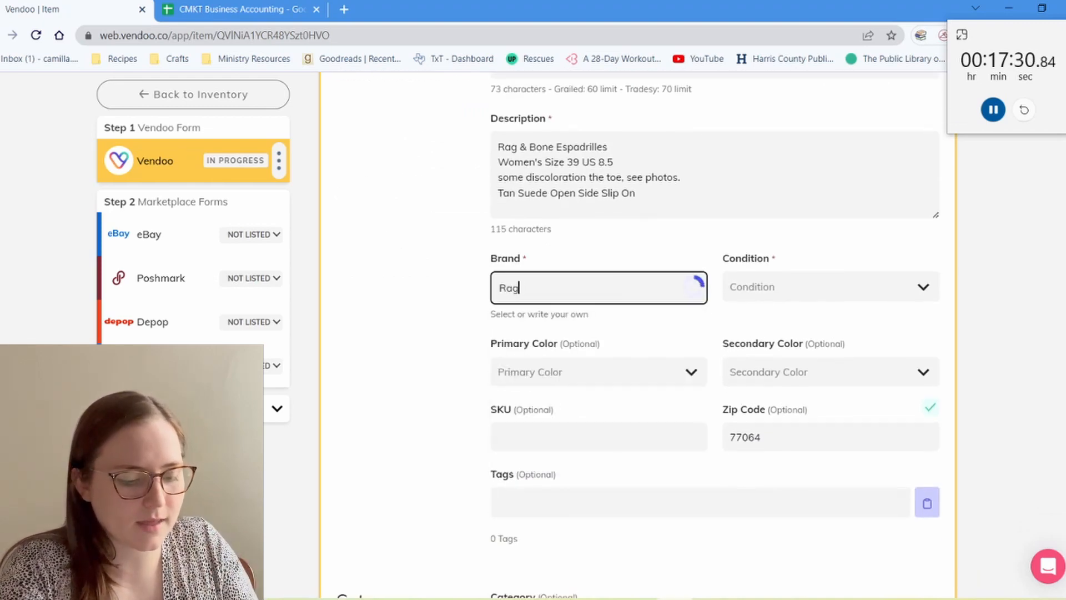
type(" & Bone")
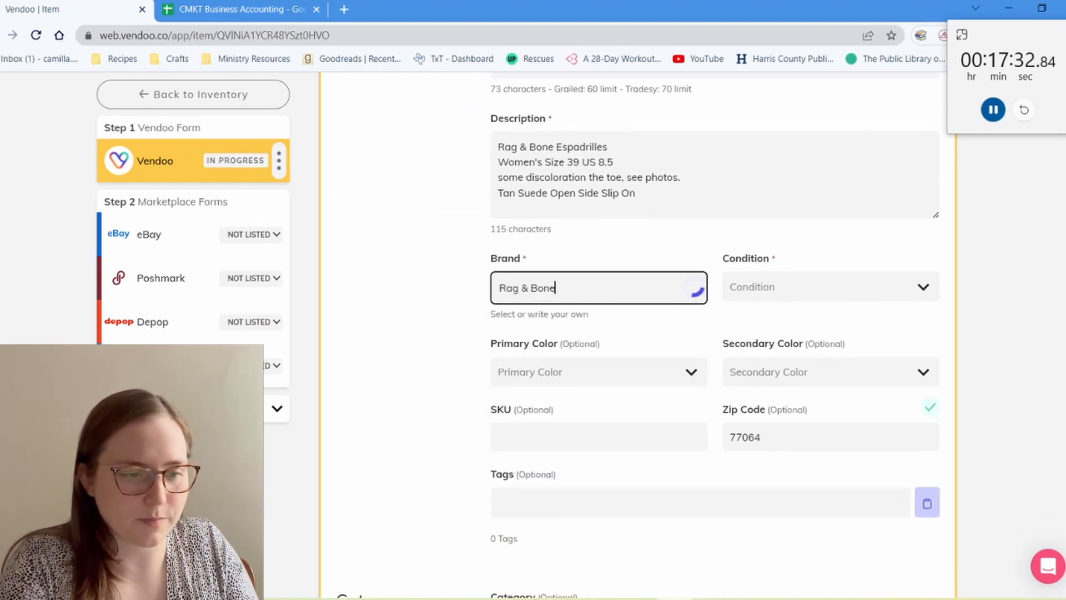
key("Return")
key("Tab")
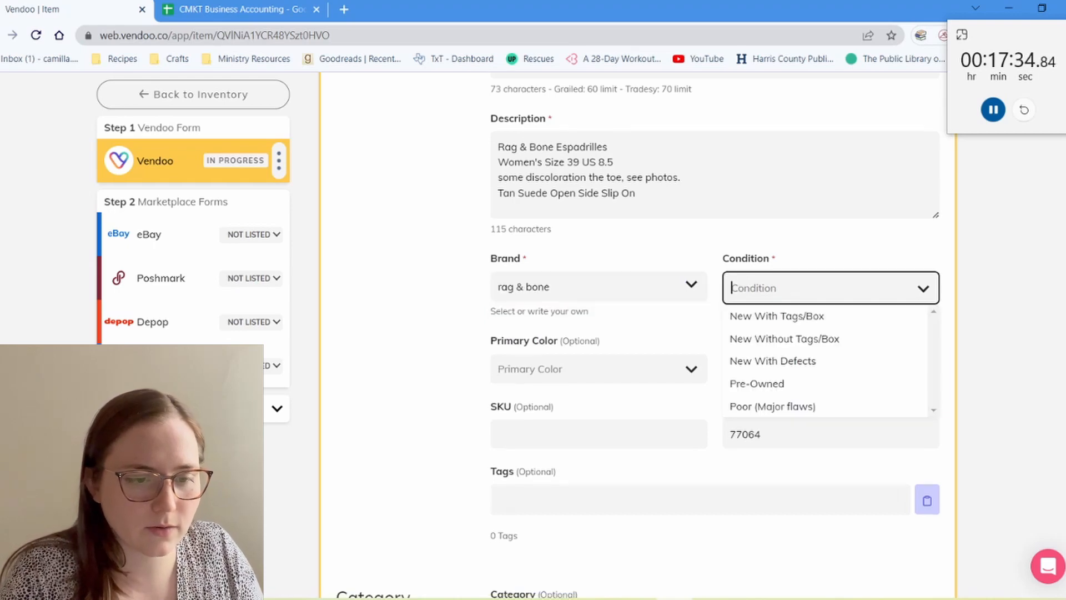
key("Down")
key("Down")
key("Down")
key("Down")
key("Return")
Choose Tan as the primary color of the espadrilles.
key("Tab")
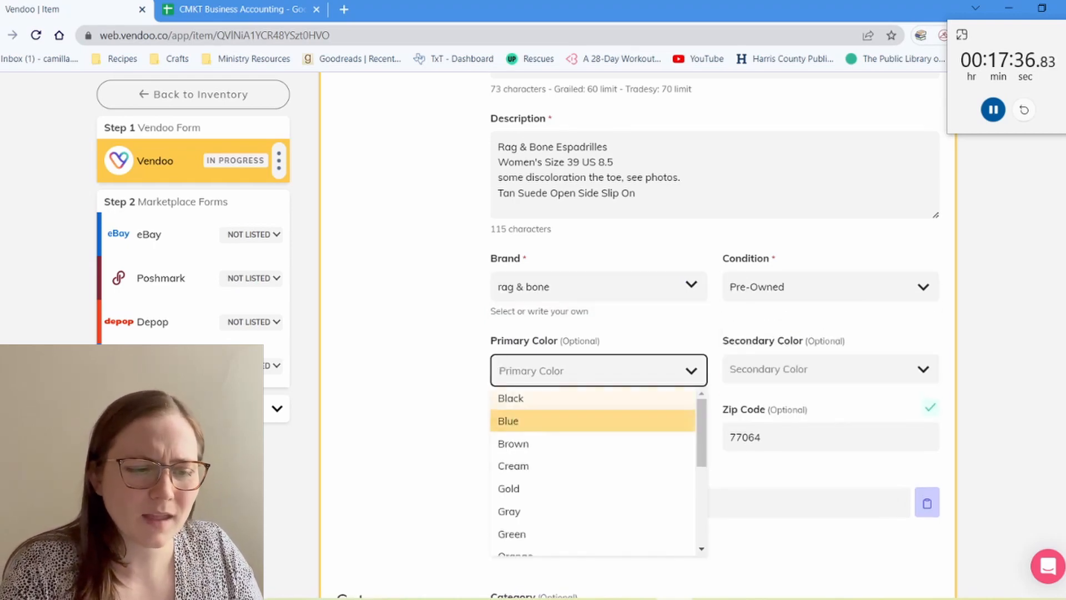
scroll(595, 422, "down", 4)
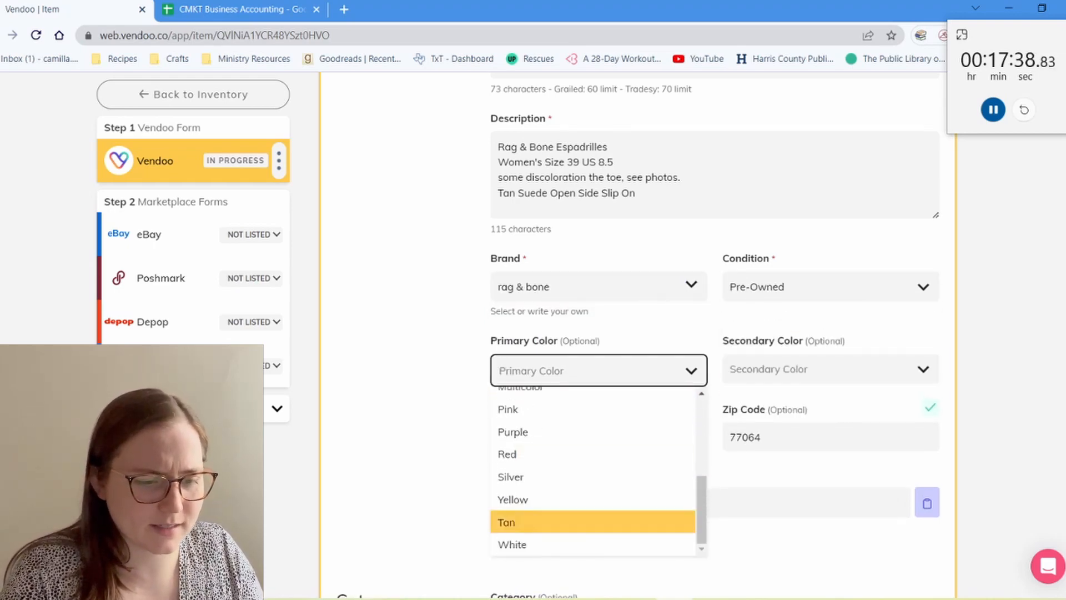
left_click(592, 522)
Search the categories for "flats" and assign the Women's Shoes > Flats category to the item.
scroll(638, 333, "down", 6)
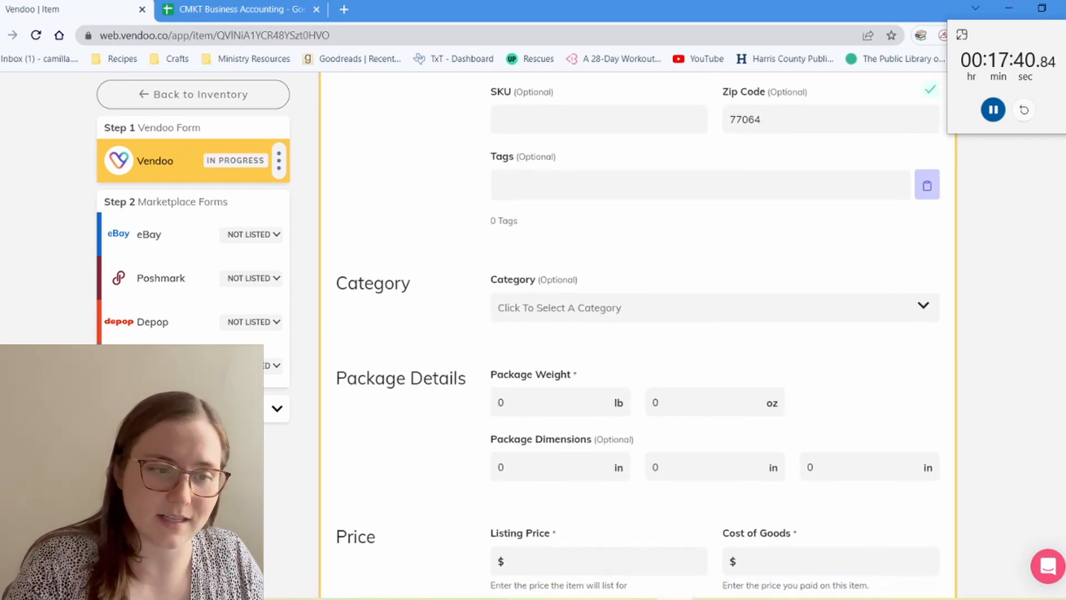
left_click(638, 308)
left_click(639, 371)
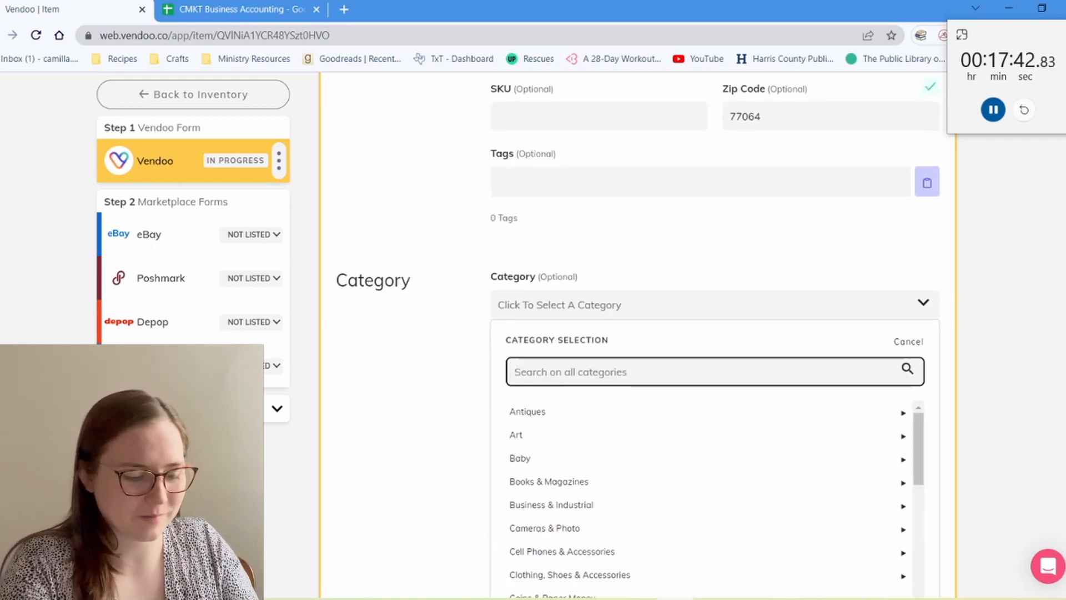
type("flats")
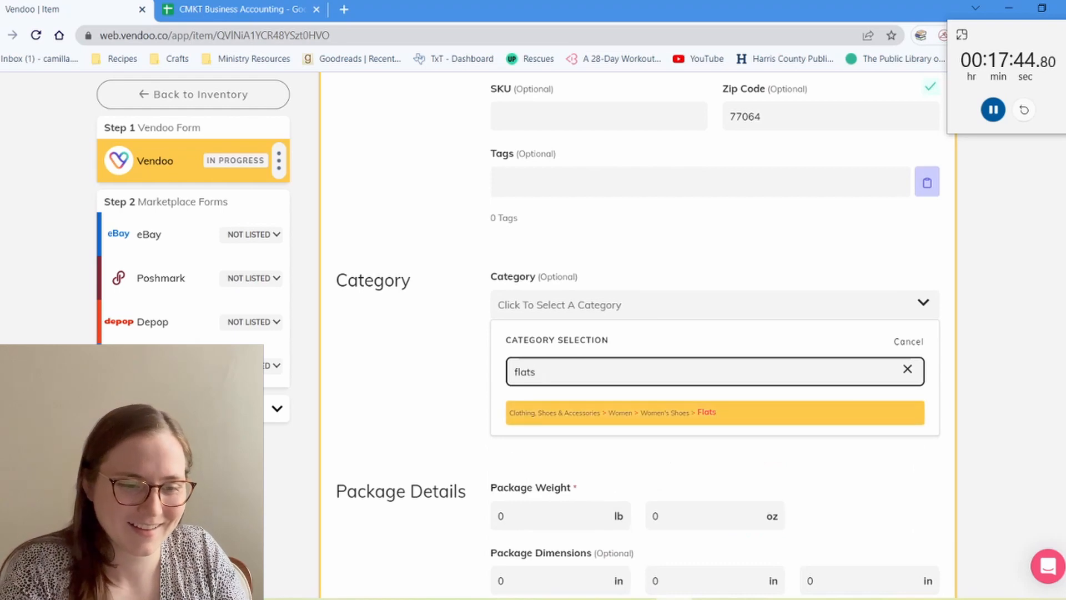
key("Return")
Set the package weight to 2 lb and leave the ounces unchanged.
key("Tab")
type("2")
key("Tab")
key("Tab")
key("Tab")
key("Tab")
key("Tab")
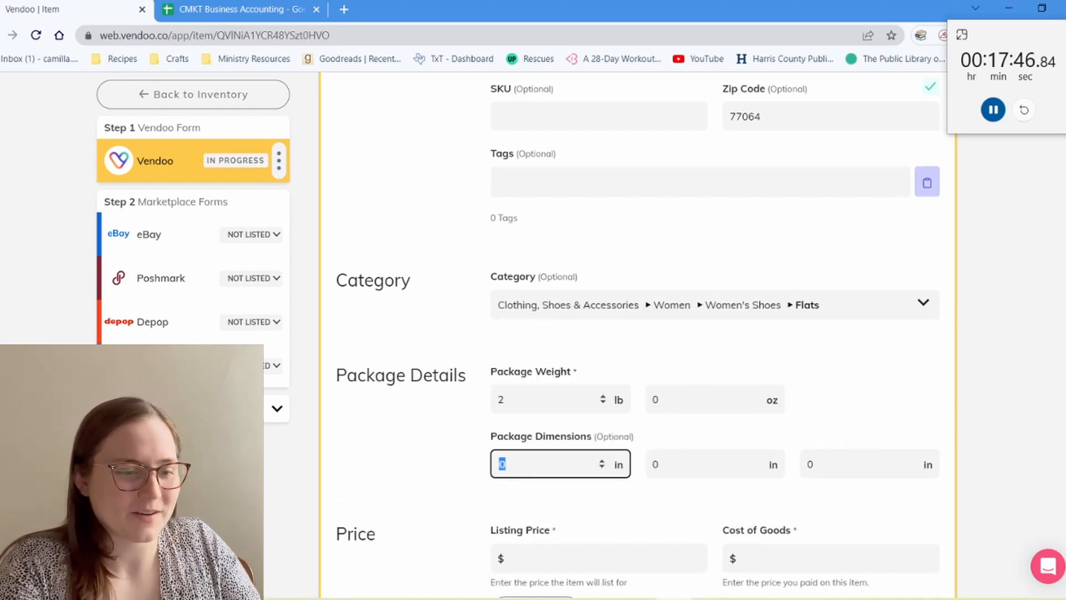
Open the price checker for the espadrilles and search used items for "Rag & Bone Espadrilles".
scroll(638, 334, "down", 5)
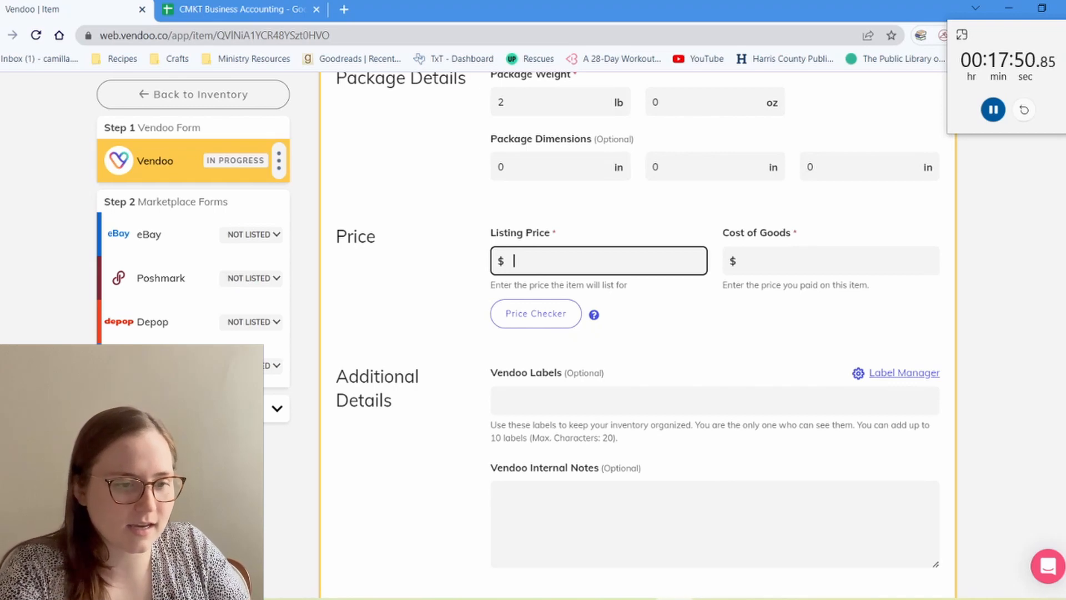
left_click(536, 314)
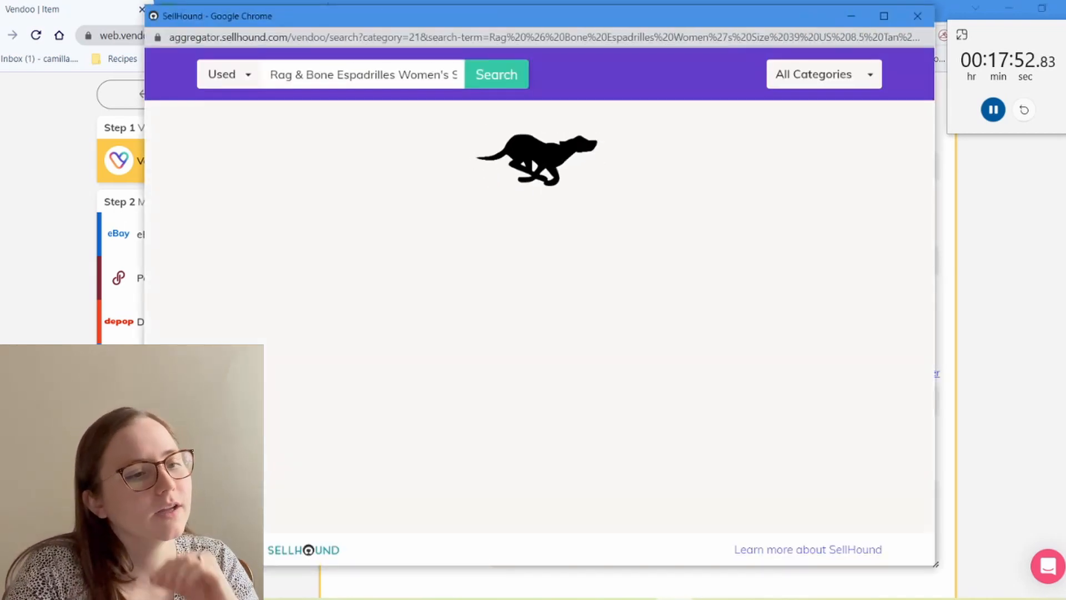
triple_click(363, 74)
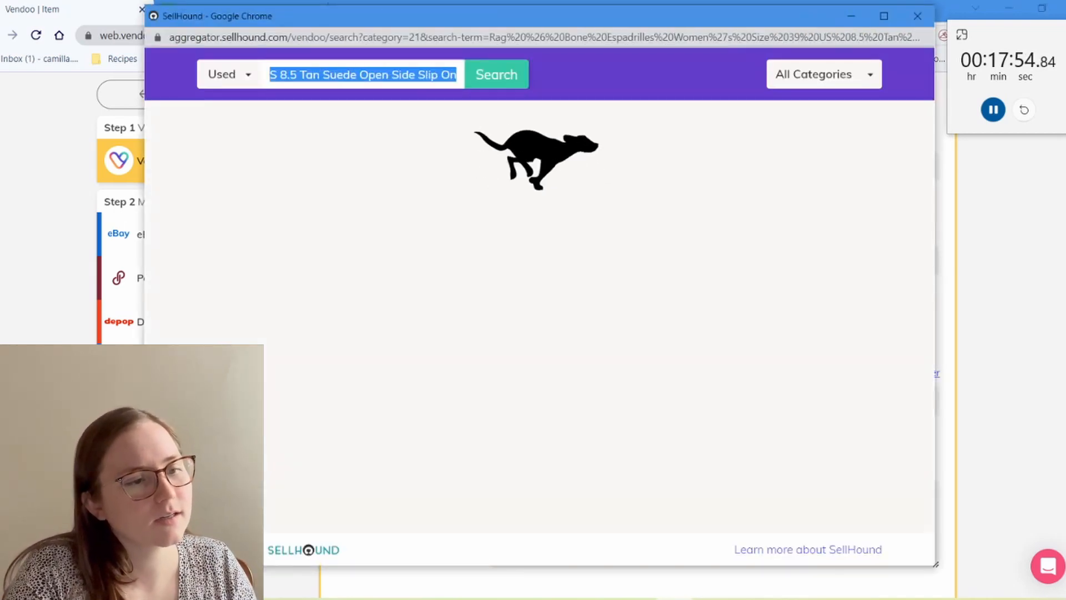
type("Rag & Bone Espadrilles")
key("Return")
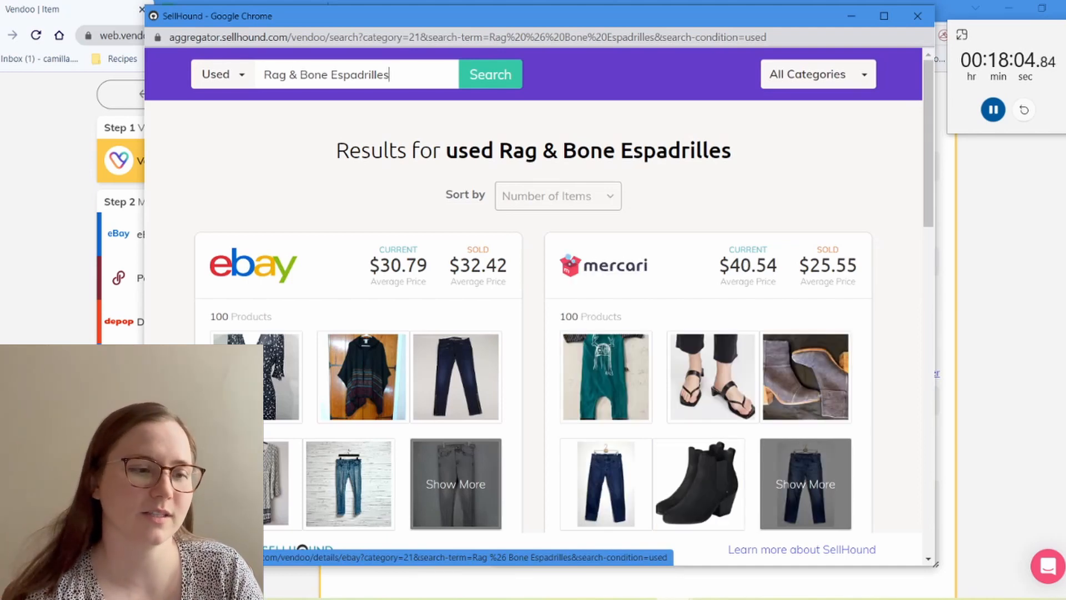
scroll(444, 356, "down", 5)
scroll(444, 356, "up", 5)
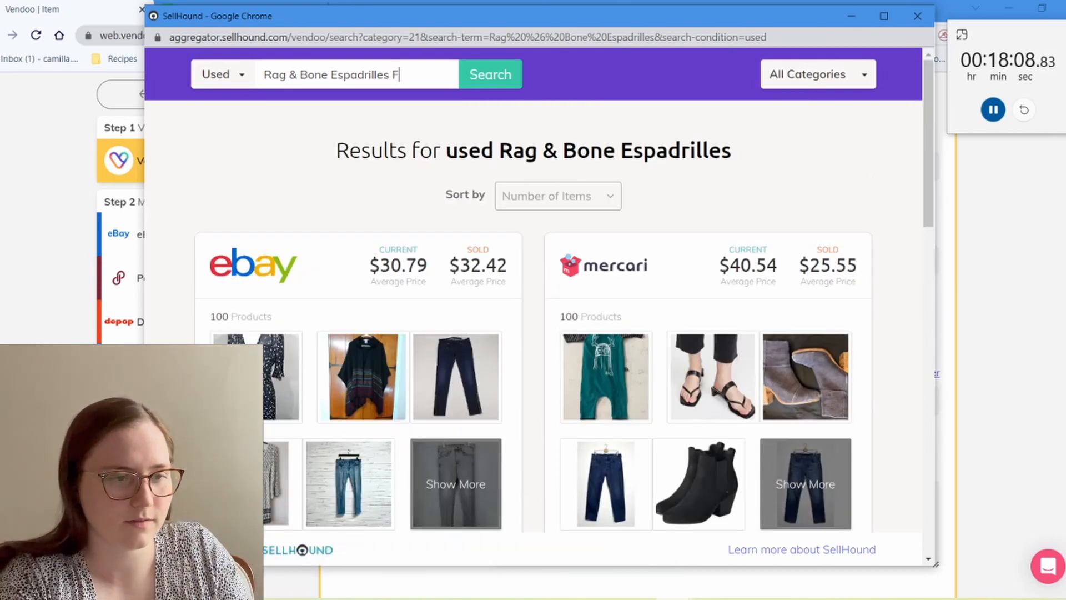
Refine the price search to "Rag & Bone Espadrilles Flats", compare average prices across the marketplaces, and close the price checker.
type("ts")
key("Return")
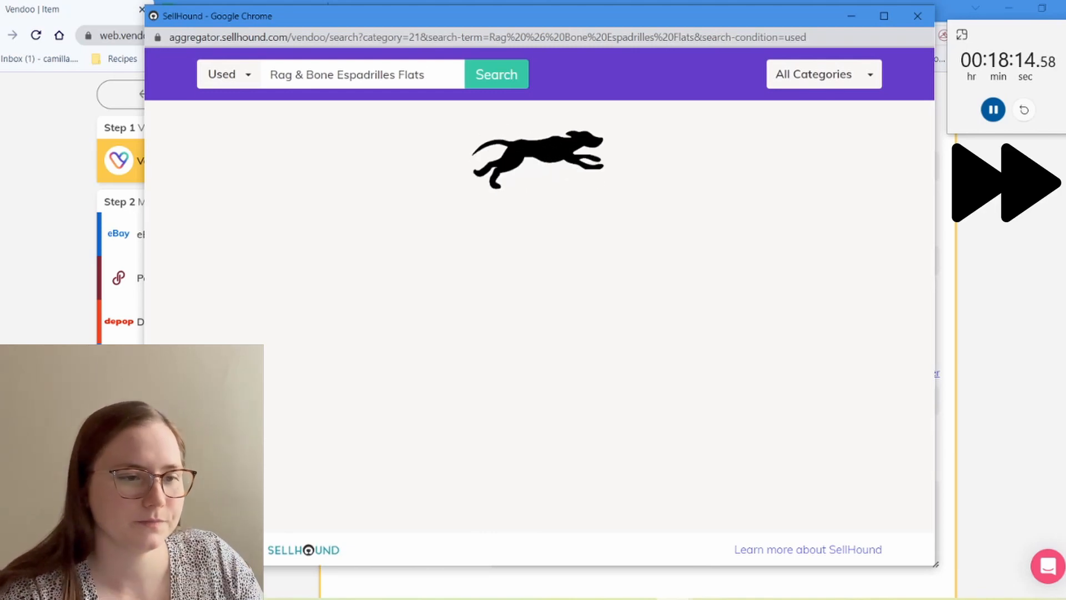
scroll(361, 333, "down", 3)
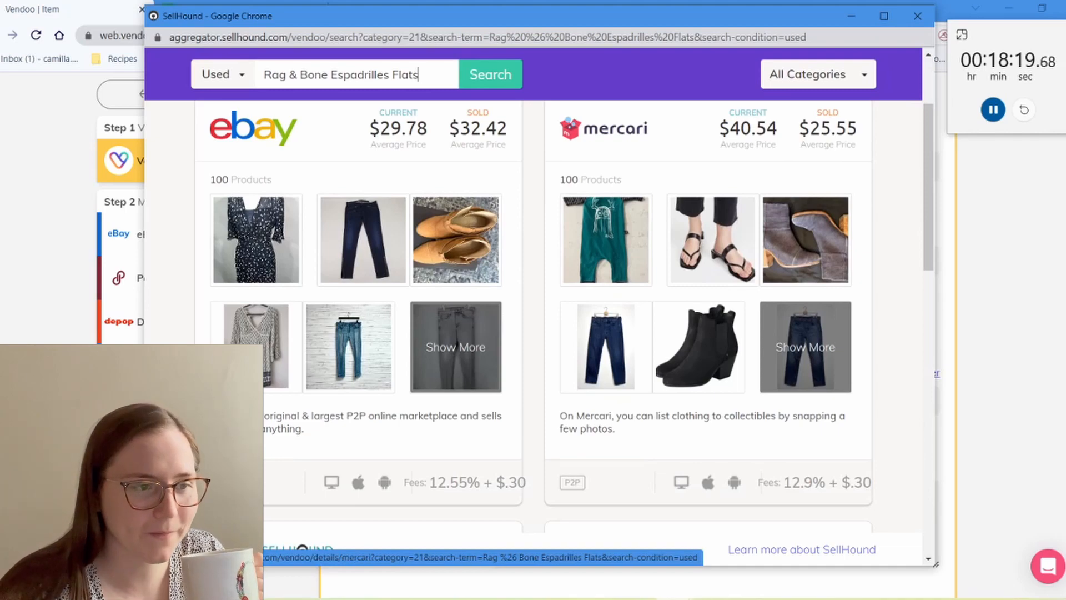
scroll(708, 333, "down", 6)
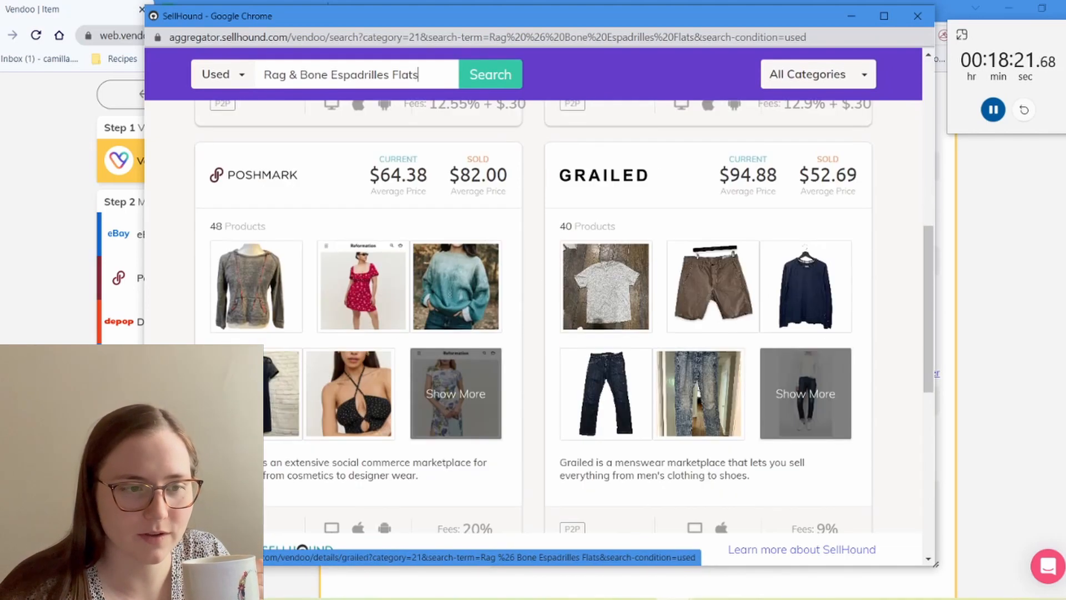
scroll(389, 361, "up", 3)
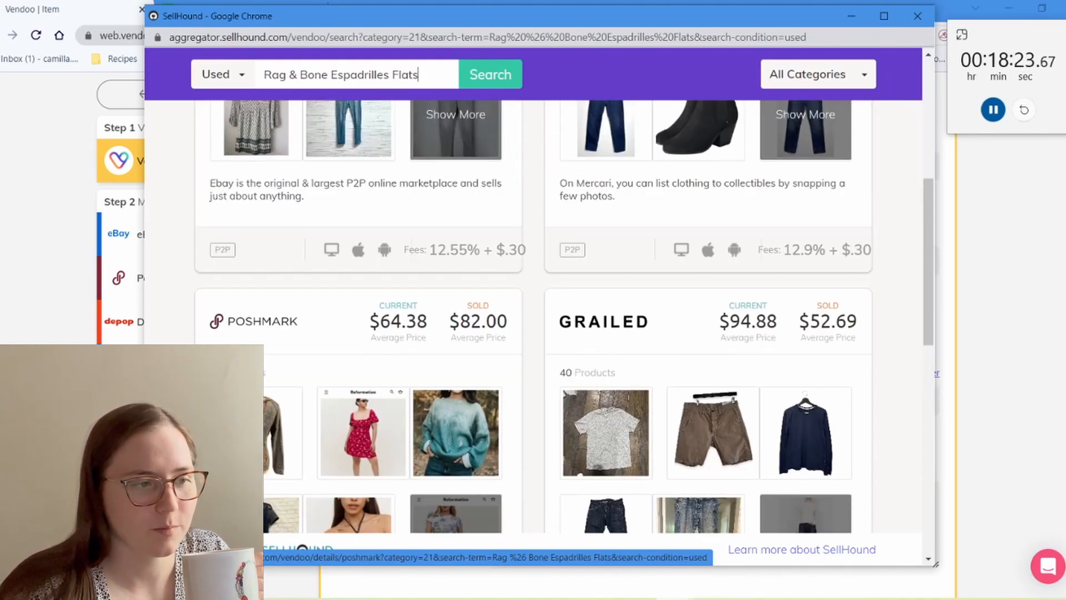
scroll(389, 361, "down", 2)
scroll(388, 361, "down", 1)
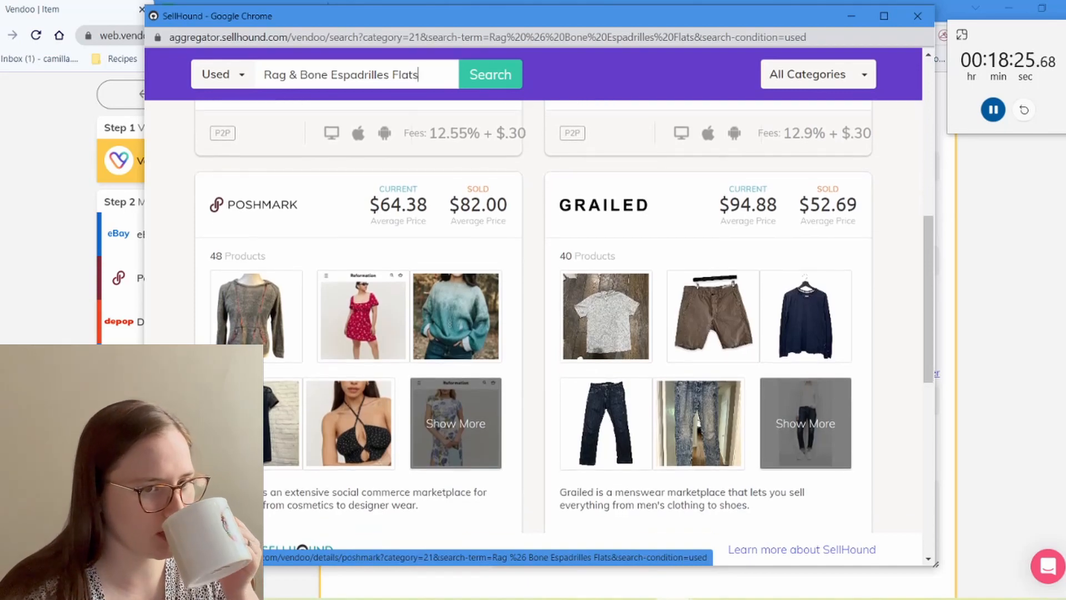
scroll(389, 334, "up", 7)
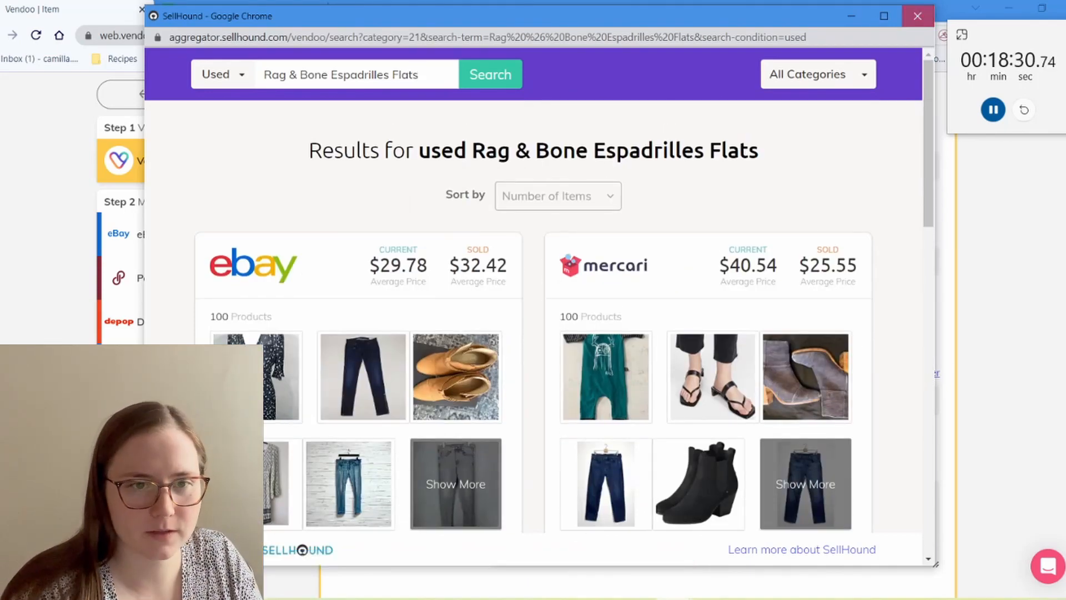
left_click(917, 15)
Set the listing price to $30 and save the Vendoo form.
left_click(577, 261)
type("3")
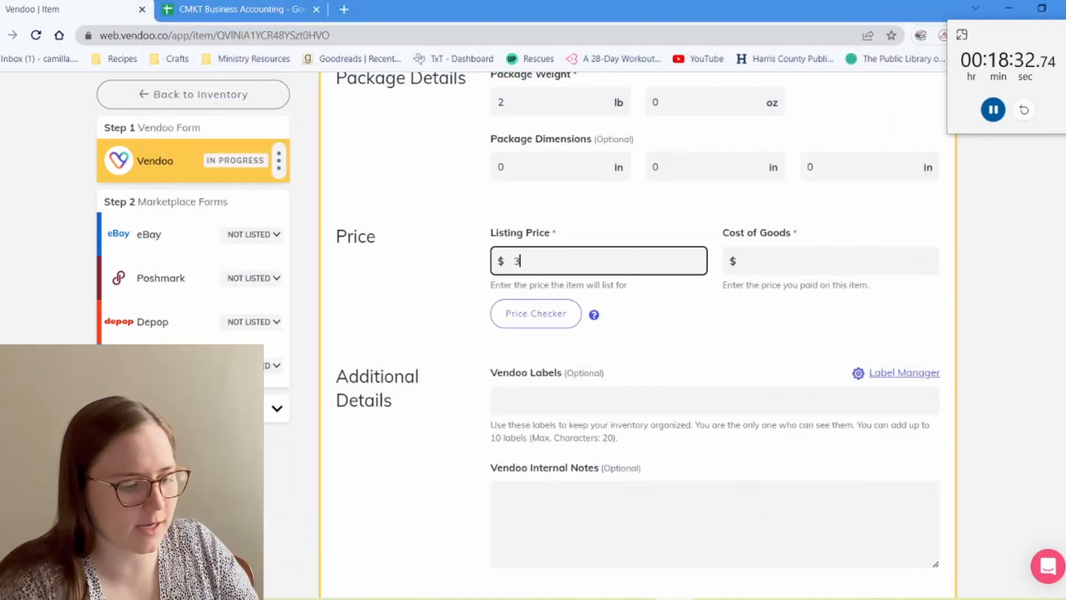
type("0")
key("Tab")
scroll(639, 333, "down", 5)
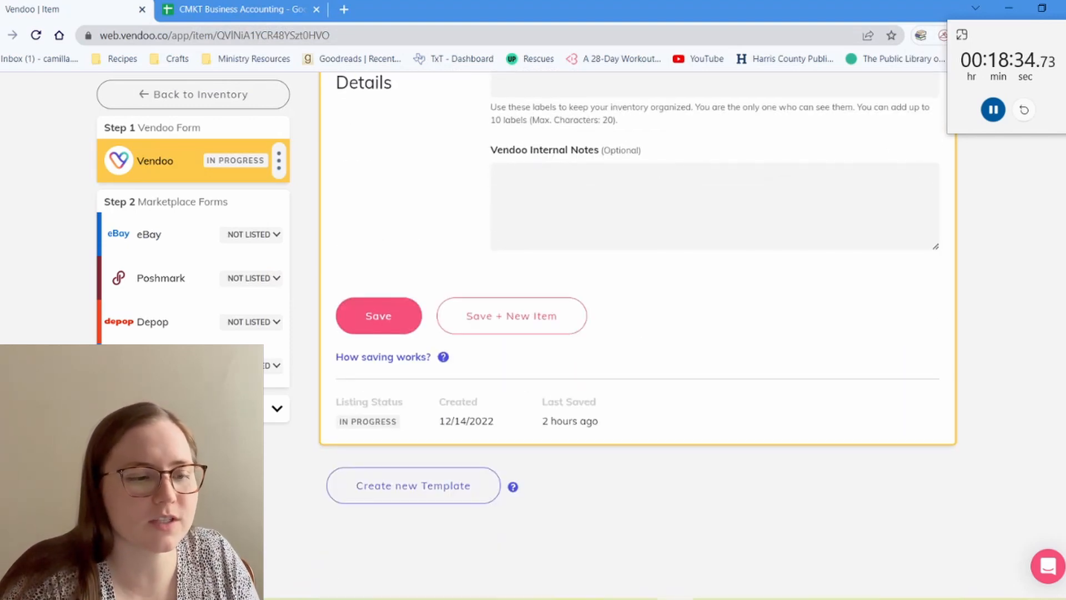
left_click(379, 316)
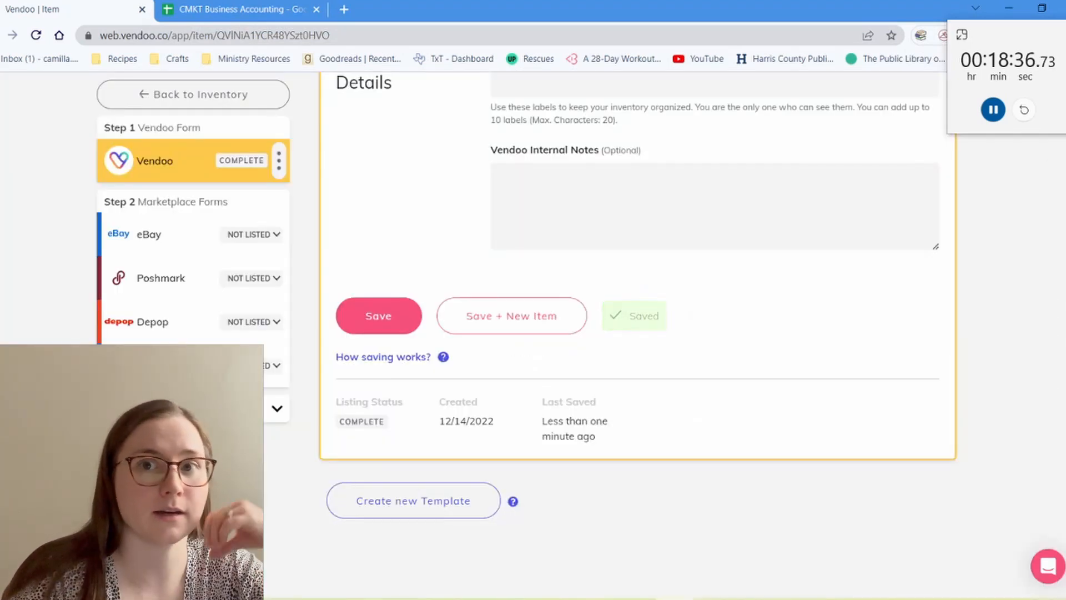
Open the item's eBay form and set the US shoe size to 8.5.
left_click(161, 234)
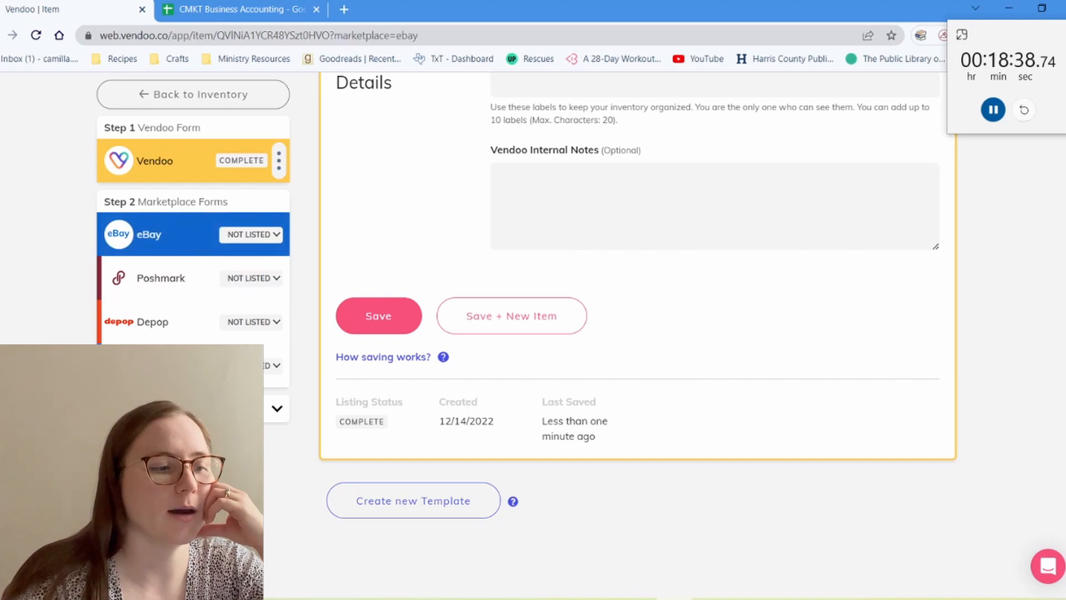
scroll(639, 400, "down", 10)
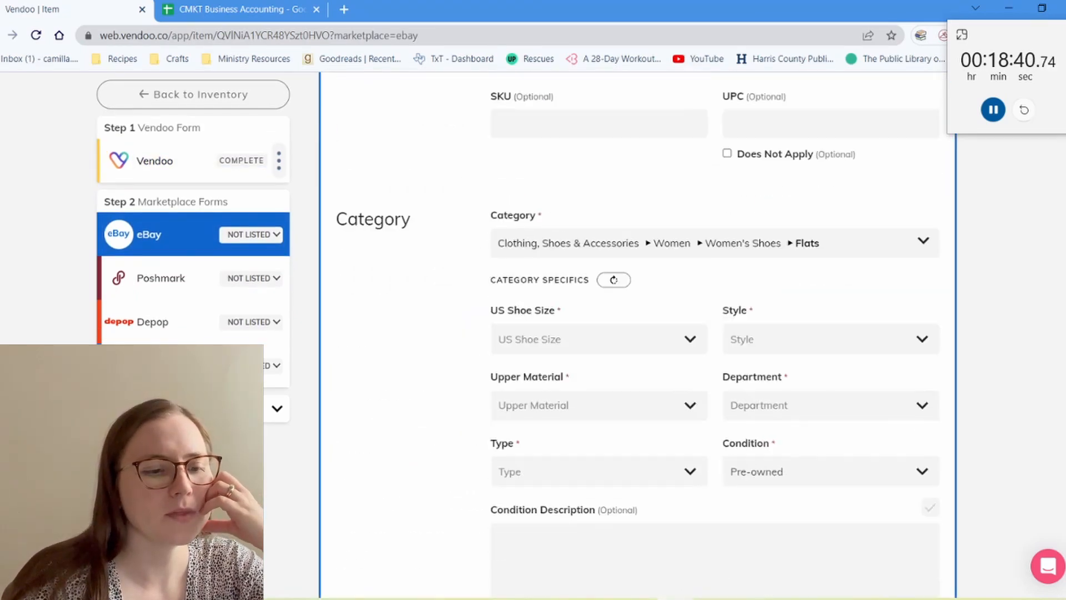
scroll(639, 333, "down", 4)
left_click(599, 128)
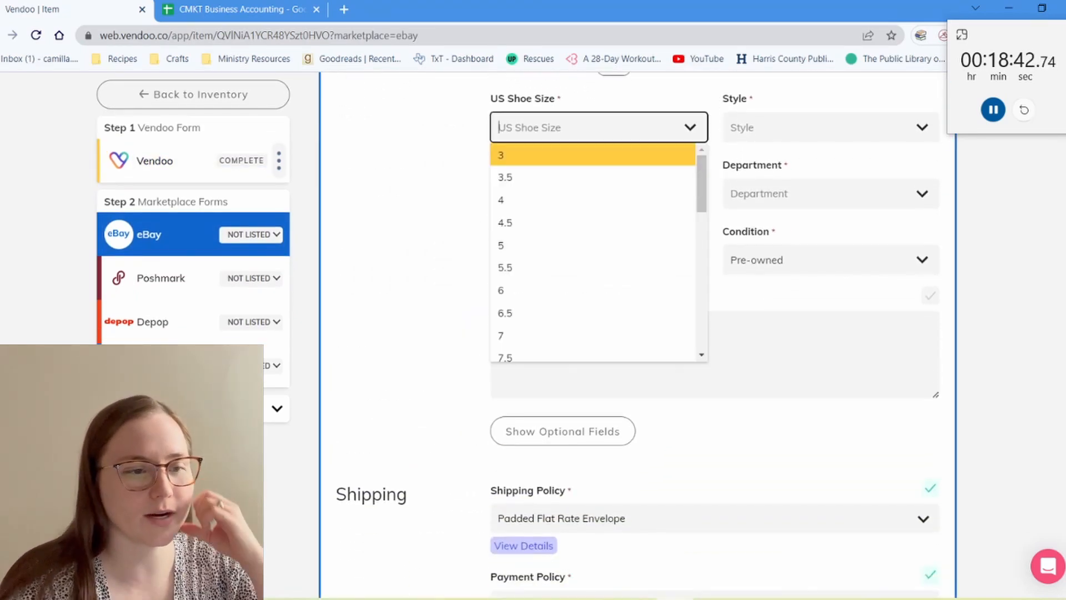
key("Down")
key("Down")
key("Down")
key("Down")
key("Down")
key("Down")
key("Down")
key("Down")
key("Down")
key("Down")
key("Down")
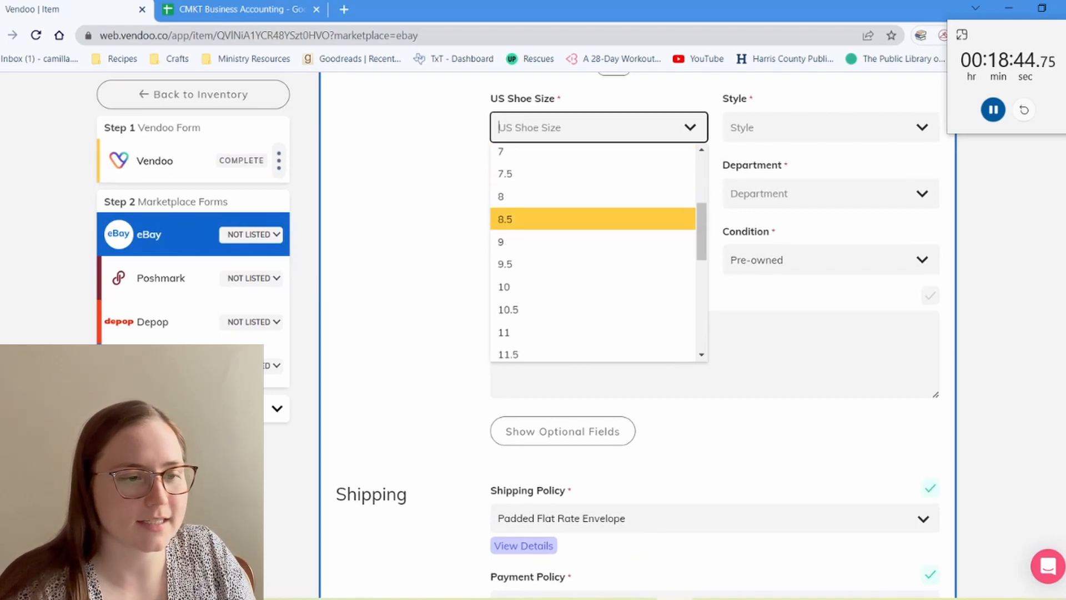
key("Return")
Choose Flat as the style of the espadrilles in the eBay category specifics.
key("Tab")
key("Down")
key("Down")
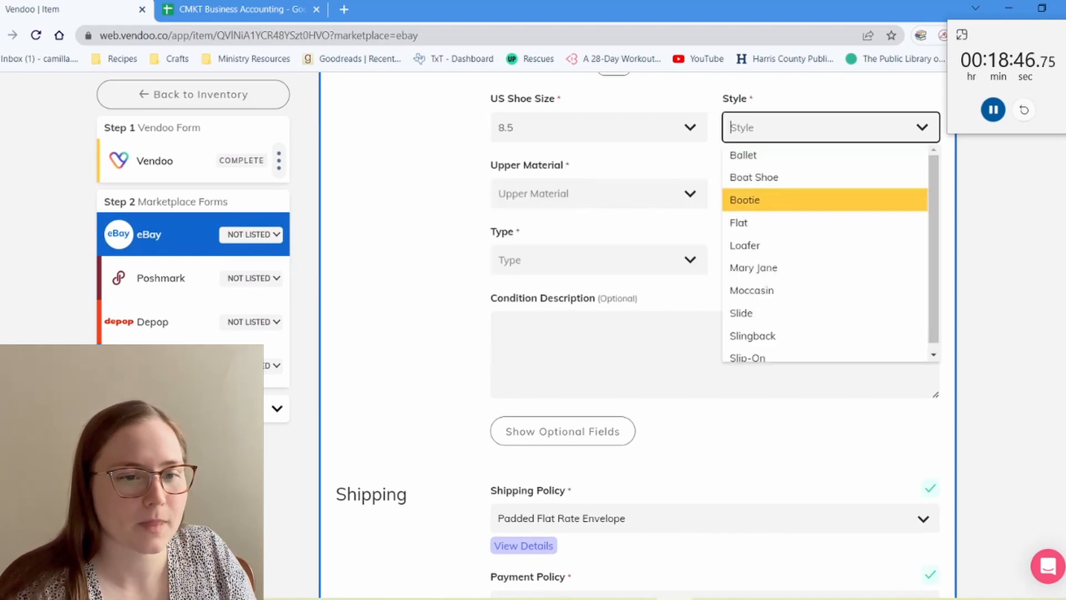
key("Down")
key("Down")
key("Down")
key("Down")
key("Down")
key("Down")
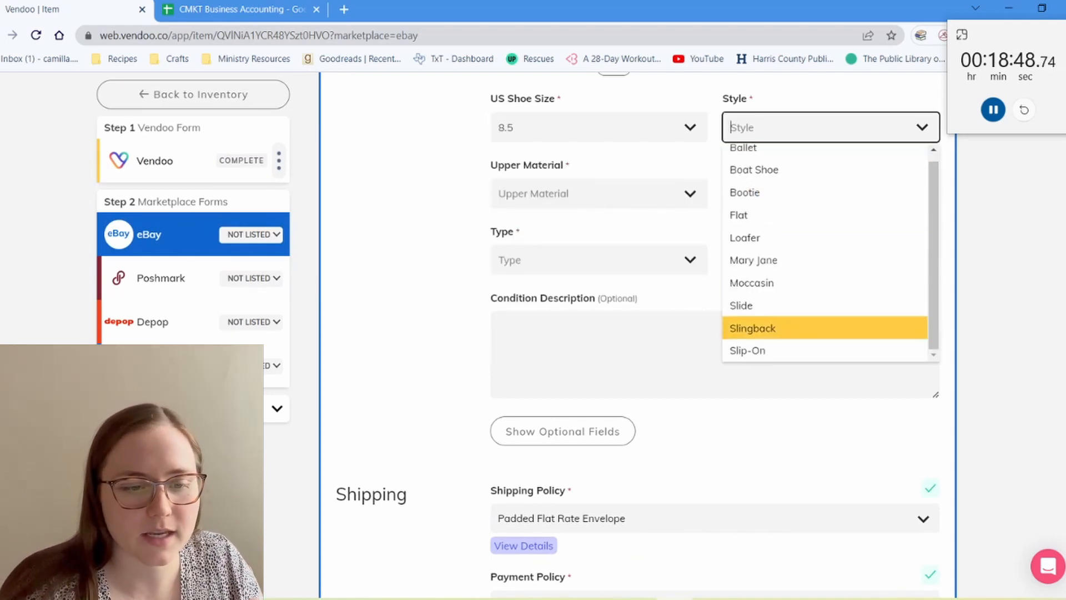
key("Up")
key("Up")
key("Up")
key("Up")
key("Up")
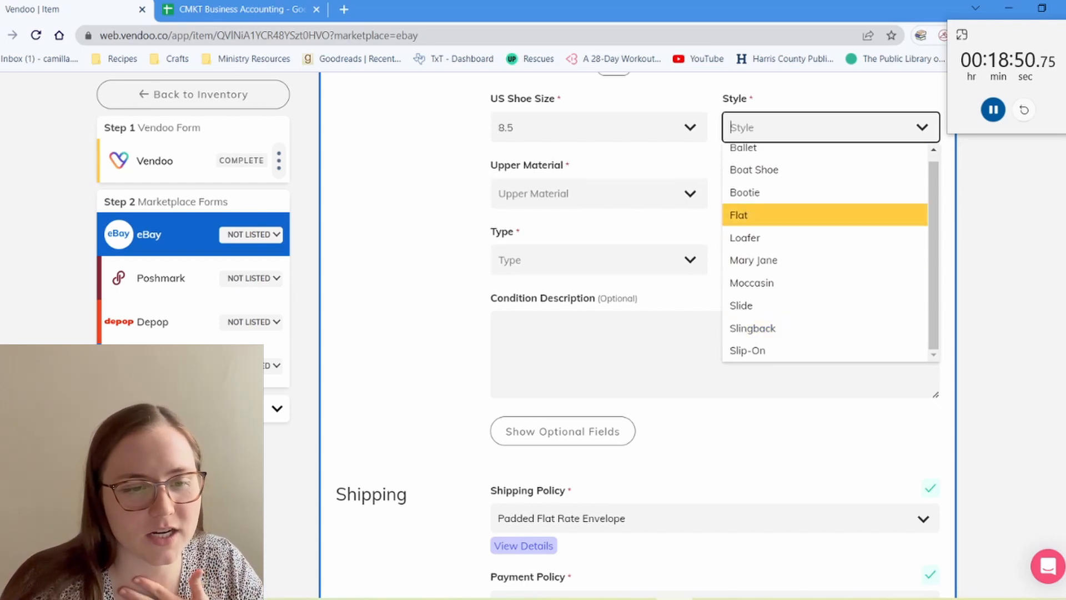
key("Down")
key("Up")
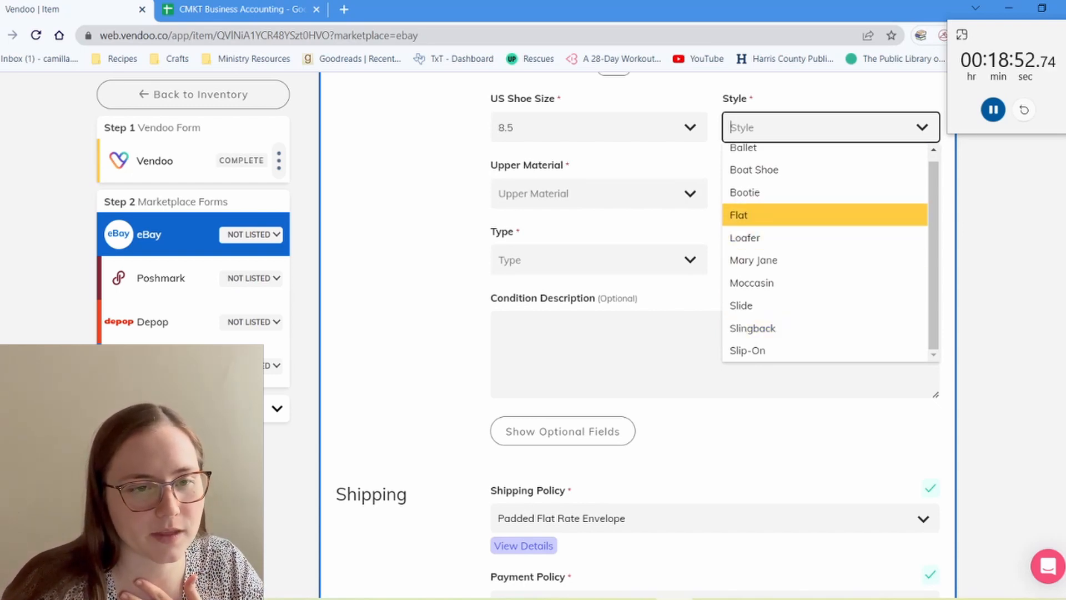
key("Return")
Search the upper materials for "suede" and choose Suede for the eBay listing.
key("Tab")
key("Down")
key("Down")
type("suede")
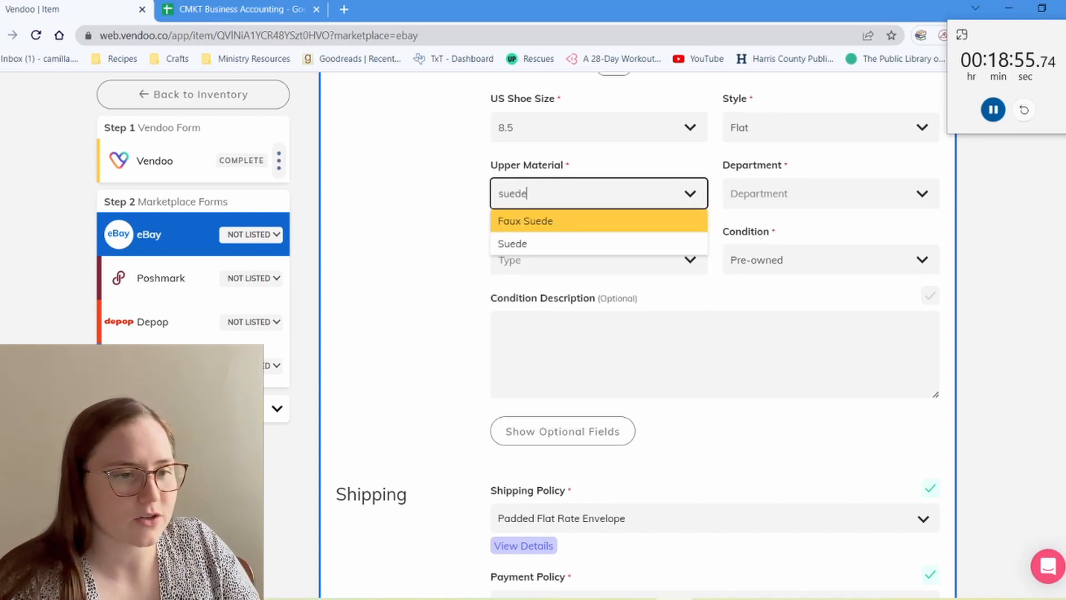
key("Down")
key("Return")
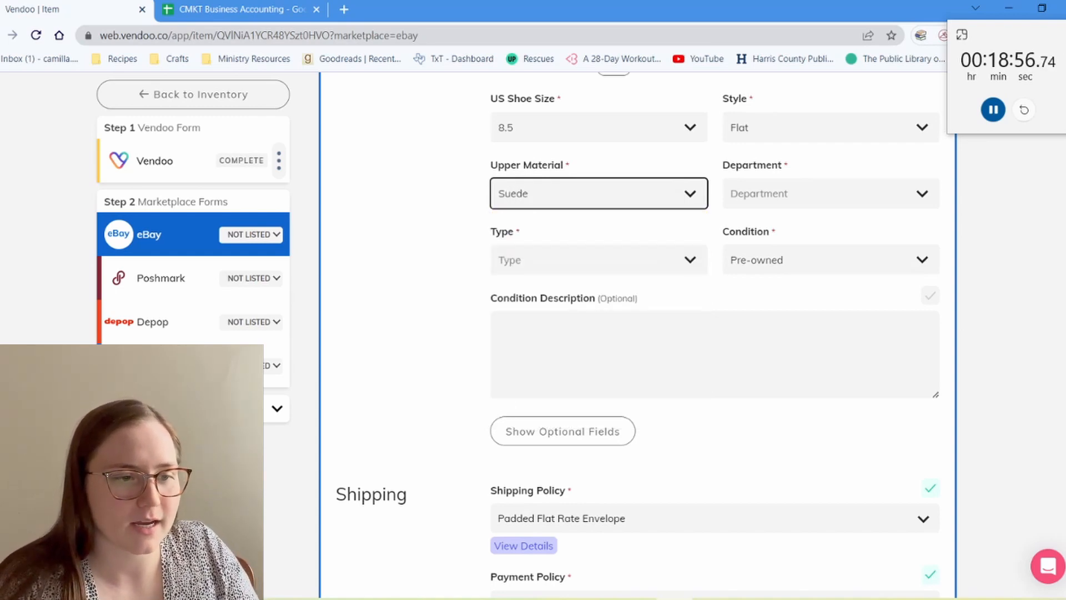
Set the eBay department to Women and the type to Flat.
key("Tab")
key("Down")
key("Return")
key("Tab")
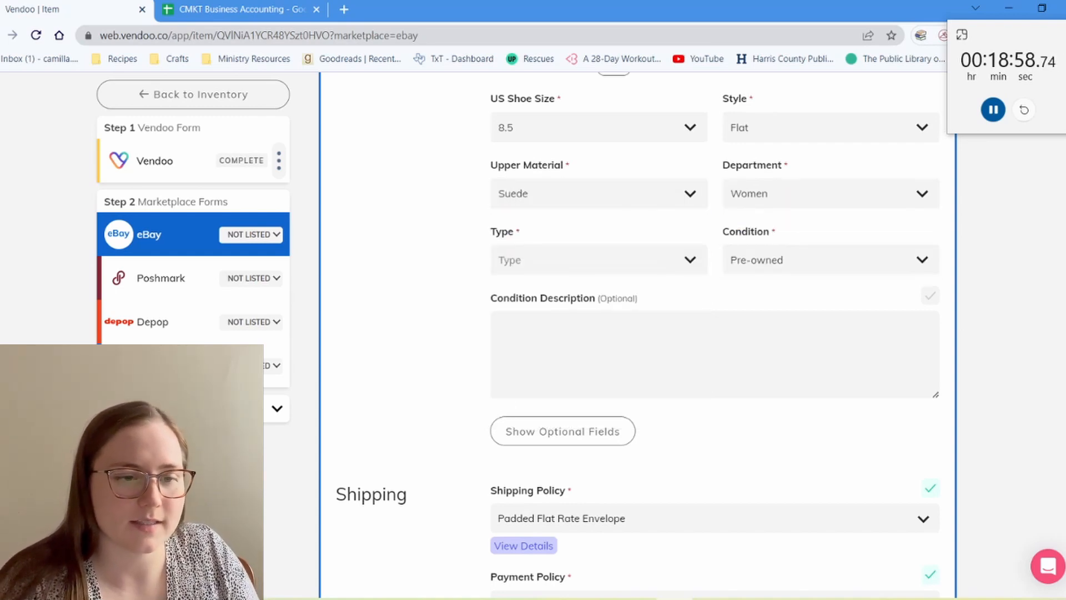
key("Down")
key("Return")
Copy "some discoloration the toe, see photos." from the item description into the eBay condition description.
scroll(637, 334, "up", 4)
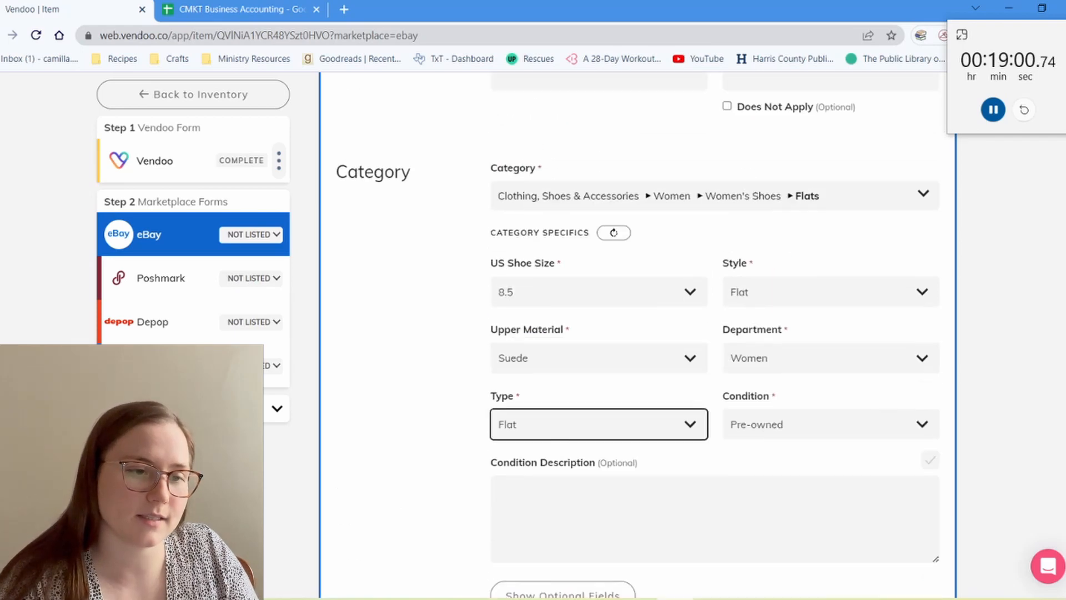
scroll(638, 335, "up", 5)
left_click(682, 332)
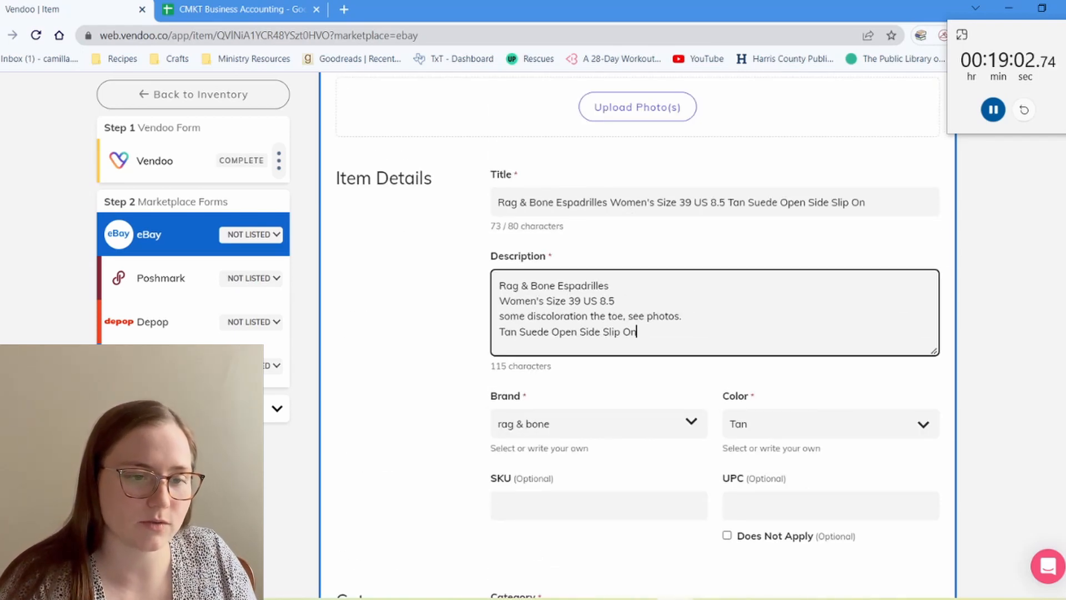
left_click_drag(683, 315, 498, 317)
key("ctrl+c")
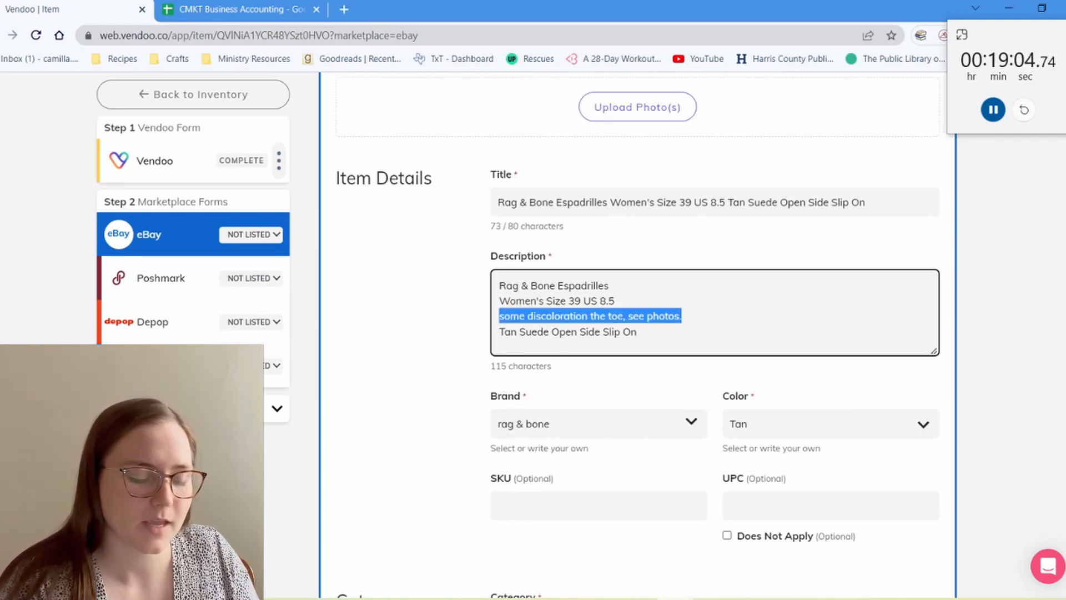
scroll(637, 334, "down", 11)
left_click(567, 275)
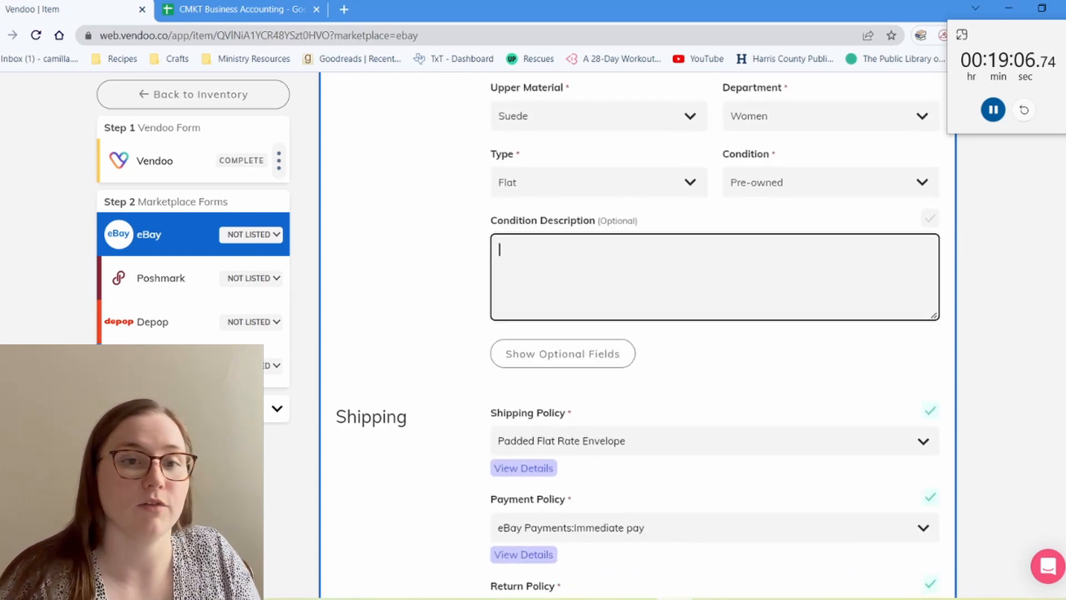
key("ctrl+v")
Check the eBay shipping and policy settings and list the espadrilles on eBay.
scroll(567, 284, "down", 7)
scroll(567, 283, "up", 3)
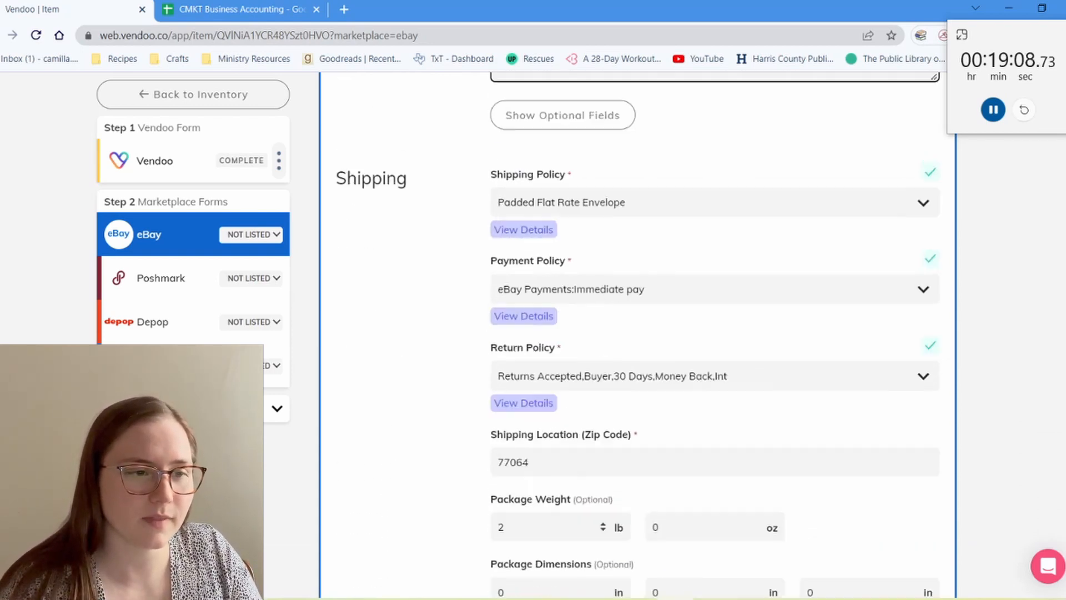
scroll(567, 283, "down", 4)
scroll(638, 333, "down", 10)
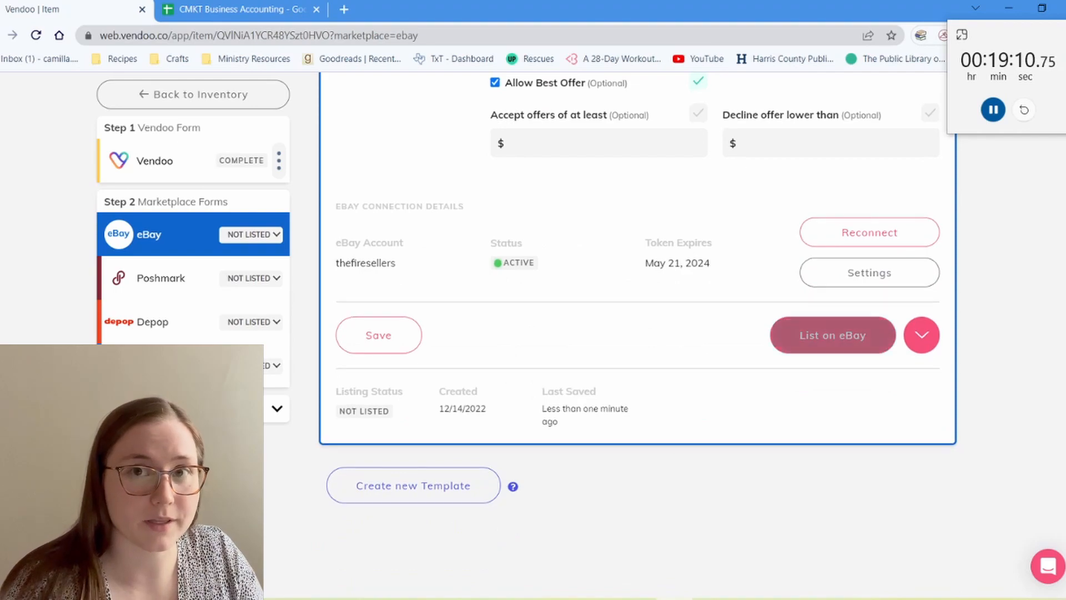
left_click(833, 332)
Set the size to 8.5 in the Poshmark form and list the espadrilles on Poshmark.
left_click(167, 278)
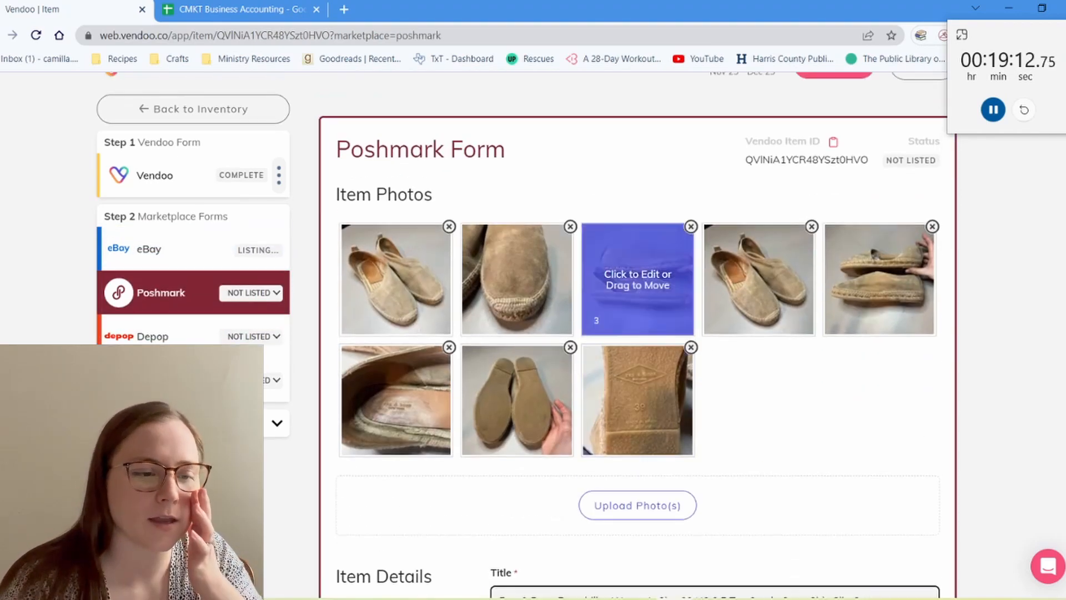
scroll(637, 277, "down", 9)
scroll(638, 333, "down", 16)
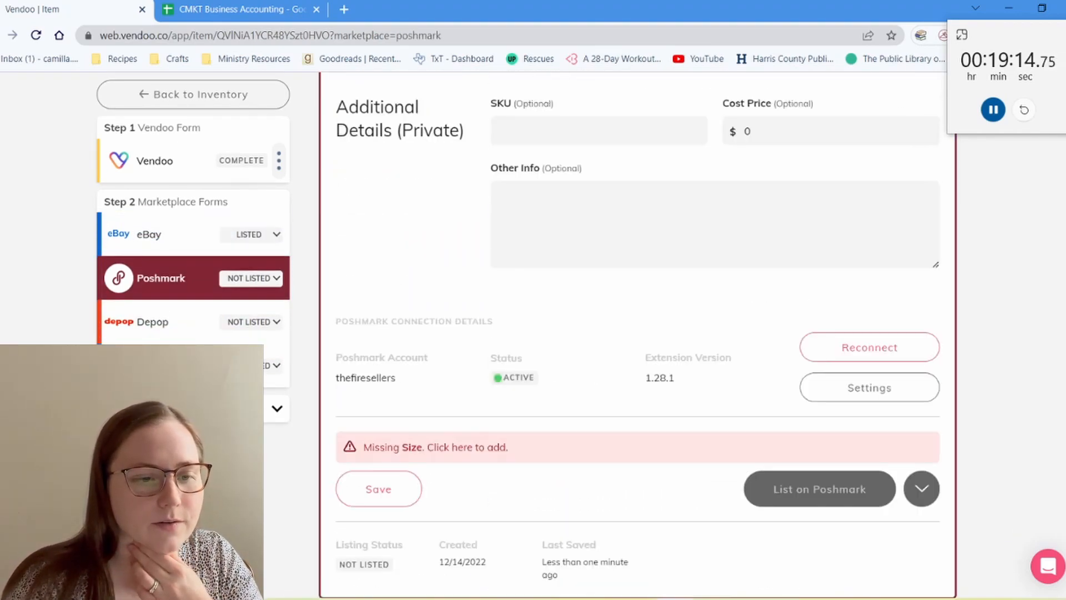
scroll(638, 334, "up", 6)
scroll(637, 333, "up", 1)
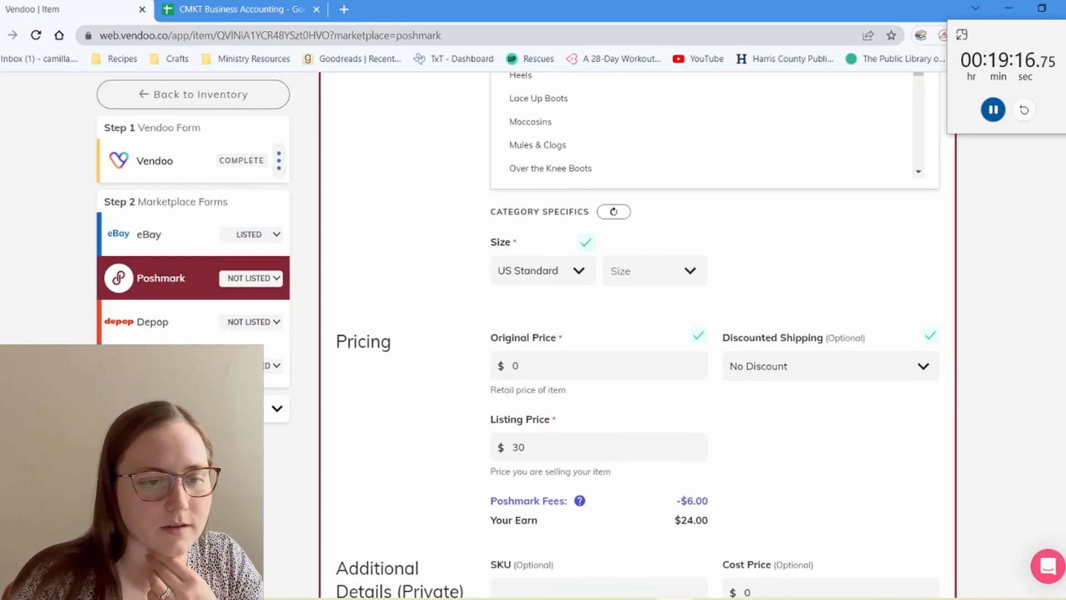
left_click(649, 271)
scroll(649, 368, "down", 1)
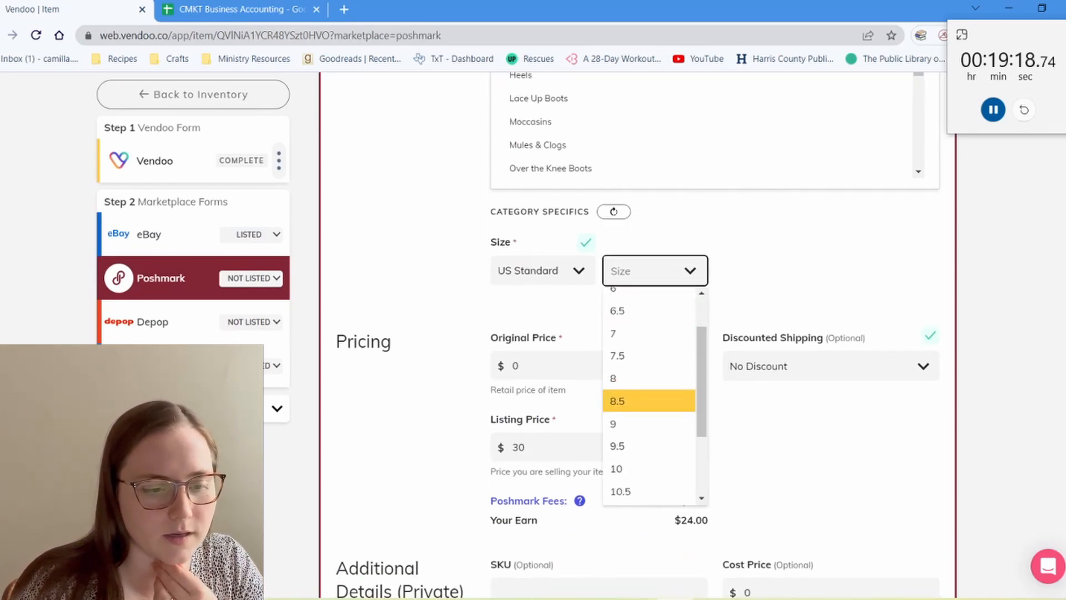
left_click(649, 401)
scroll(649, 400, "down", 9)
left_click(821, 335)
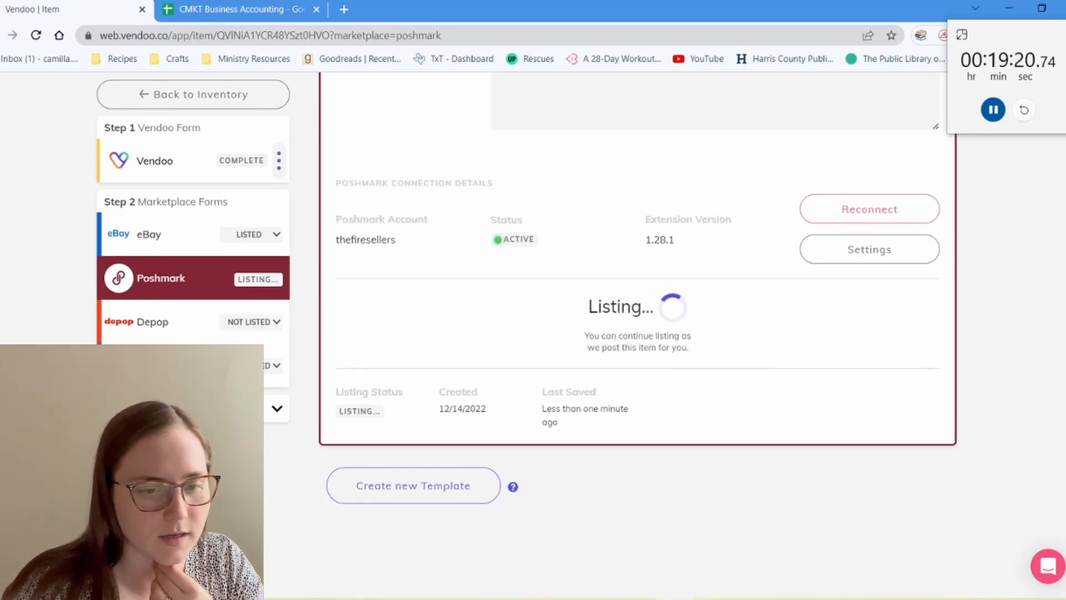
Show the optional fields in the Facebook form and set the women's shoe size to 8.5.
left_click(272, 366)
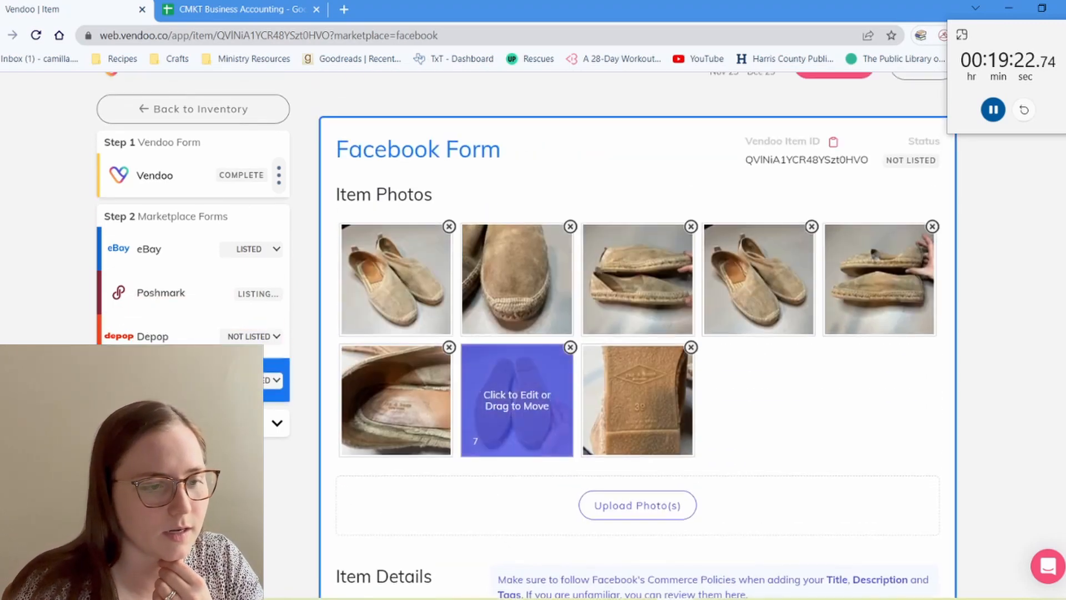
scroll(516, 400, "down", 15)
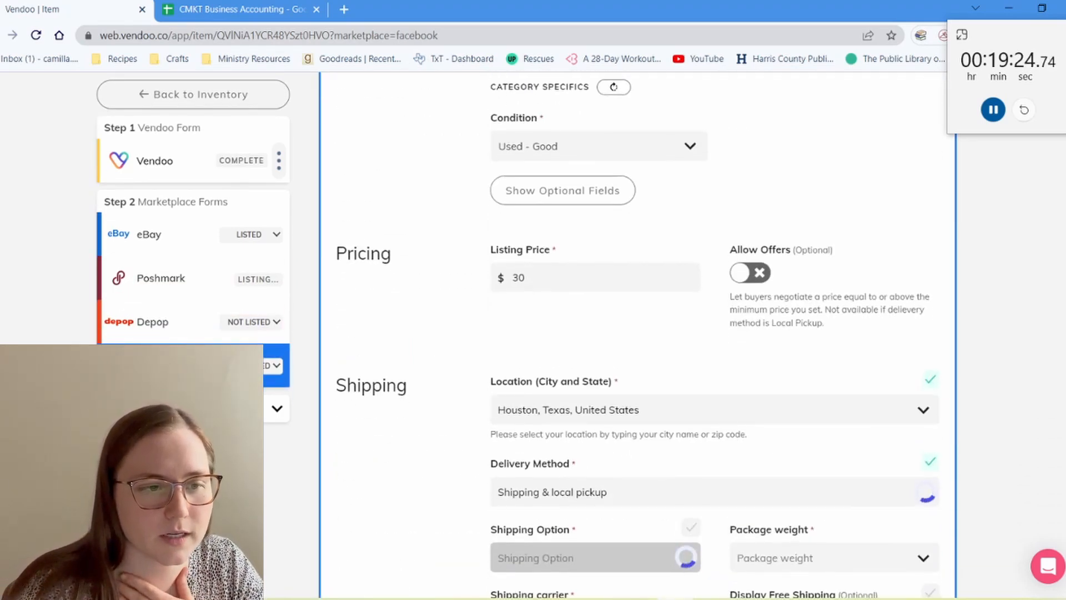
left_click(562, 191)
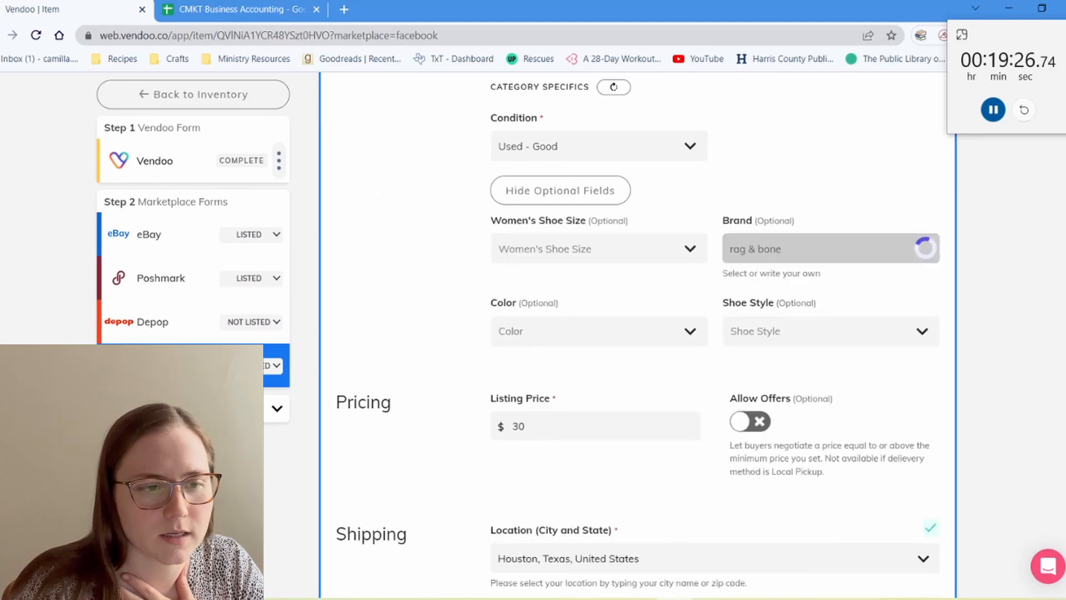
left_click(599, 249)
scroll(555, 422, "down", 4)
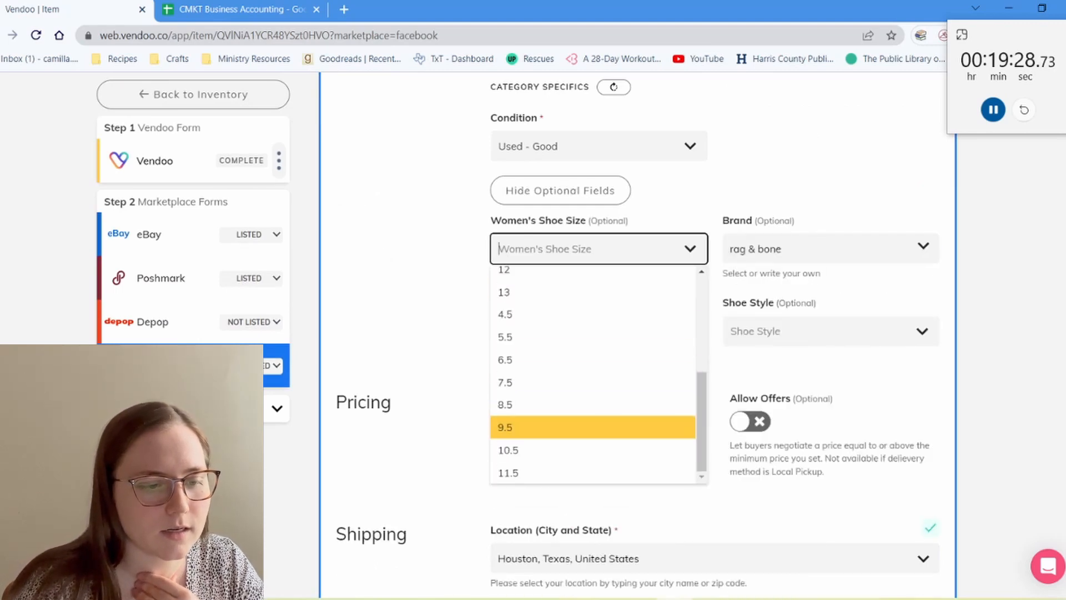
left_click(555, 404)
Set the Facebook shoe style to Espadrilles and the color to Beige.
left_click(831, 332)
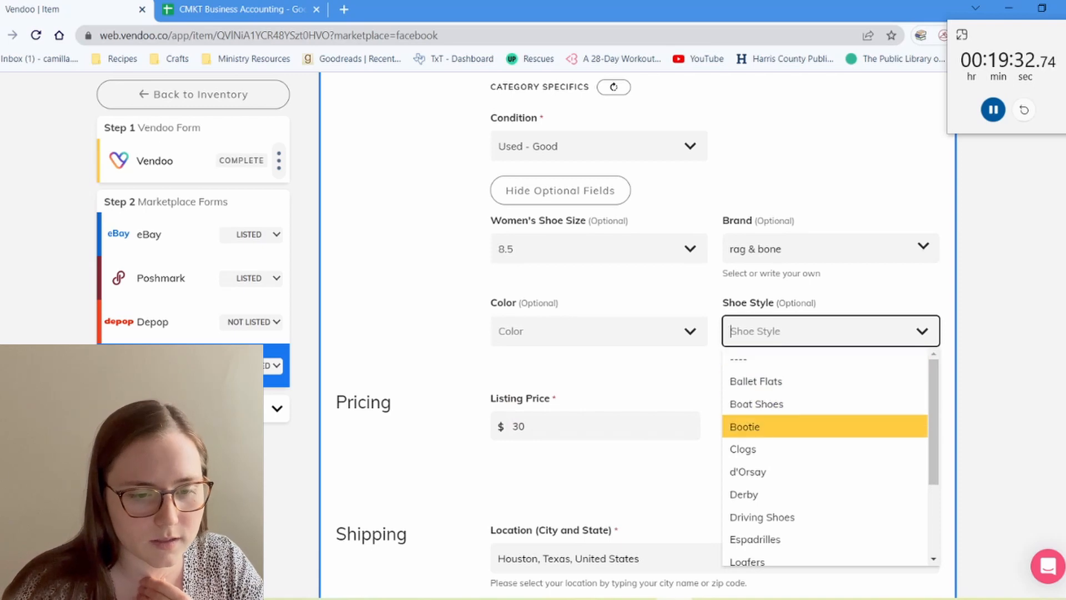
scroll(825, 489, "down", 1)
left_click(824, 469)
left_click(598, 331)
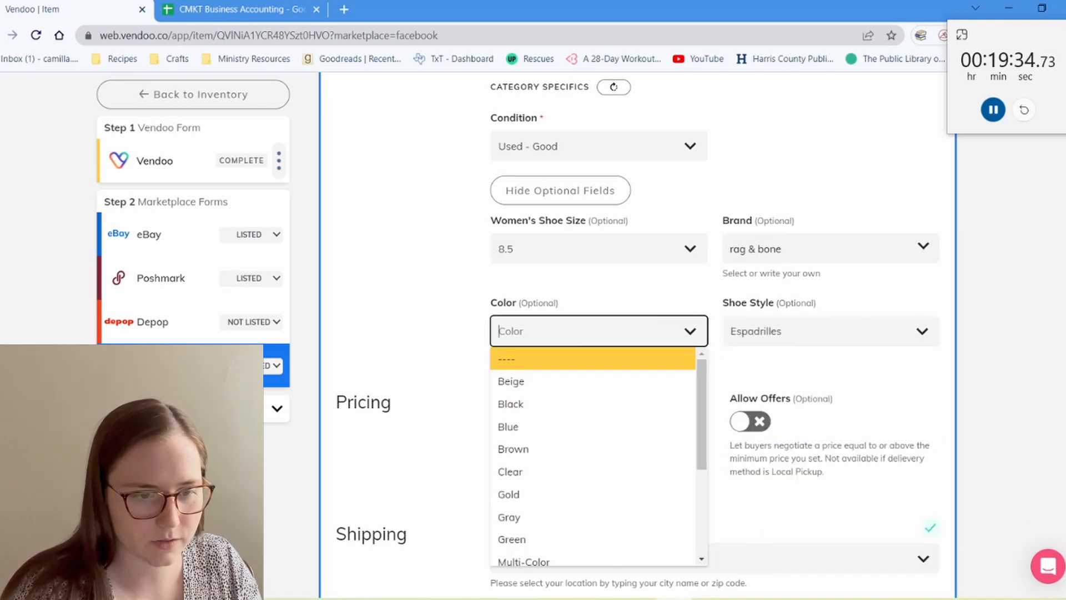
scroll(556, 456, "down", 3)
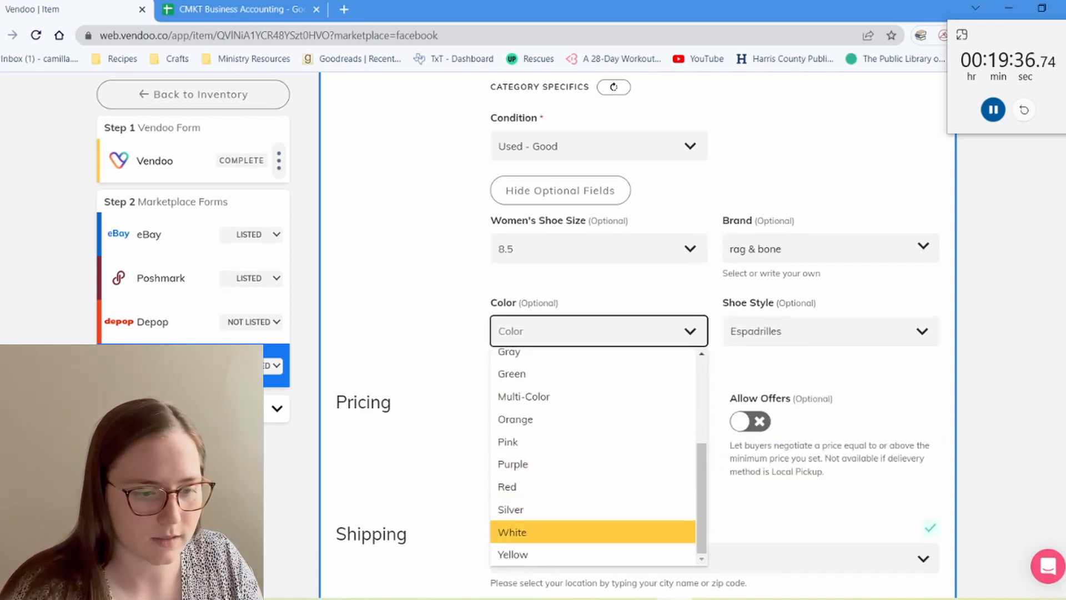
scroll(594, 458, "up", 5)
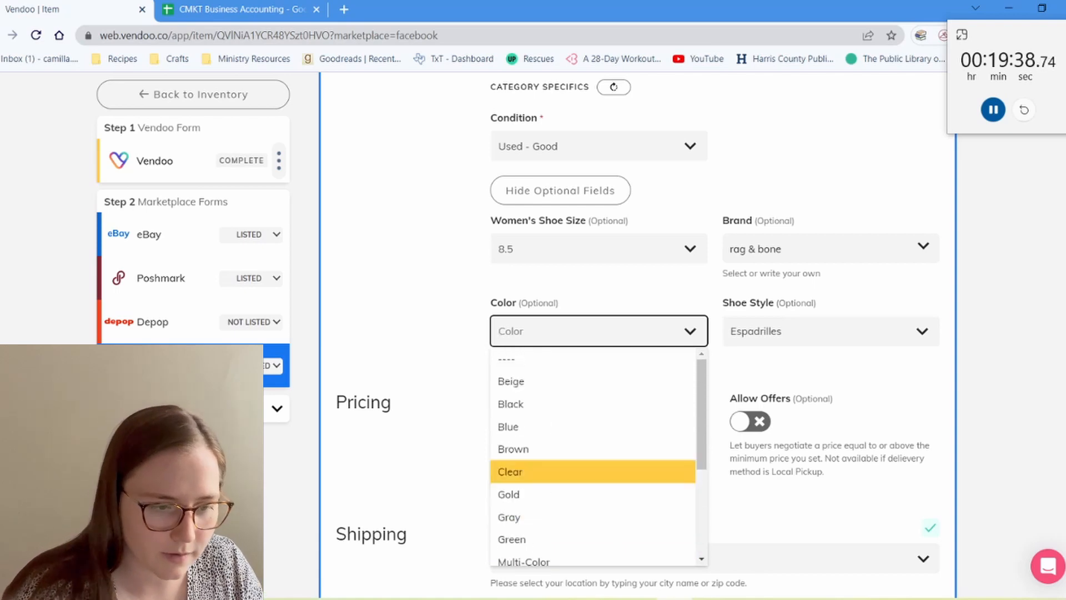
left_click(555, 382)
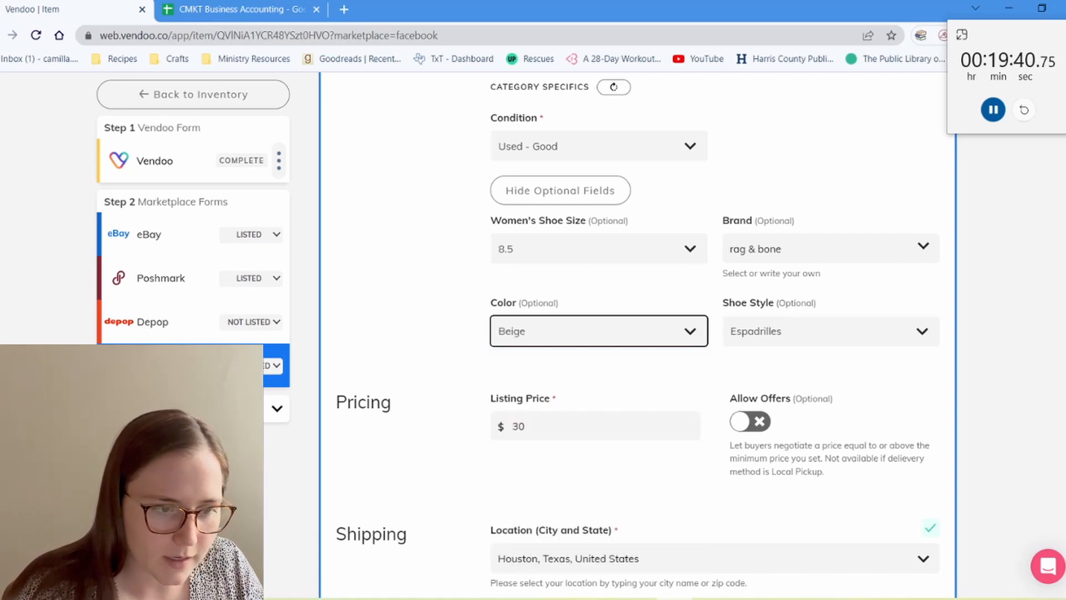
Allow offers on the Facebook listing with a minimum considered price of $15.
left_click(750, 421)
left_click(528, 529)
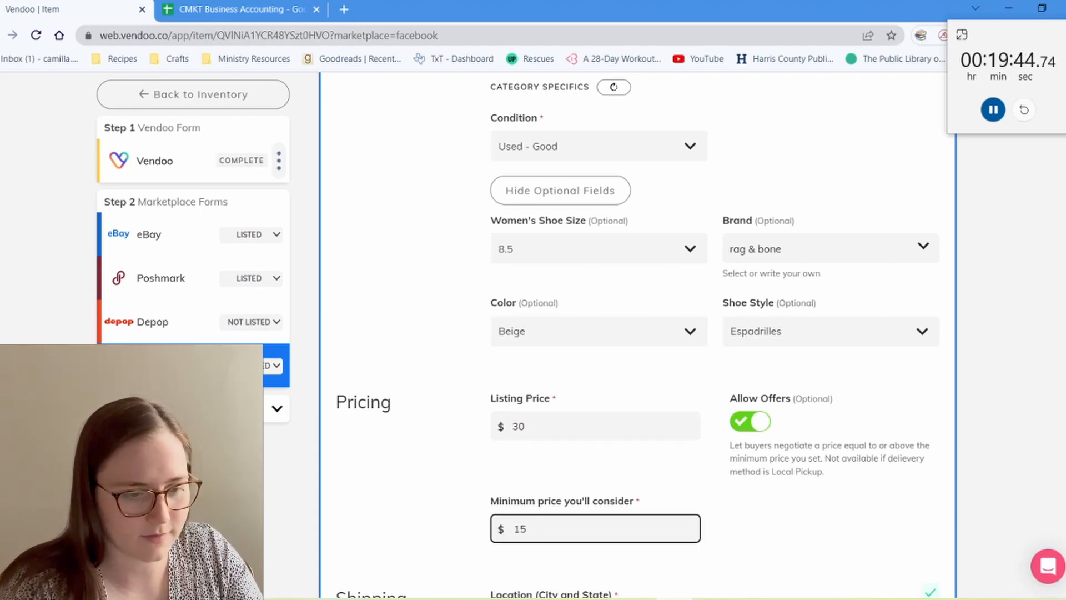
left_click(800, 530)
Set the Facebook shipping option to use your own shipping label with a shipping rate of $9.
scroll(638, 335, "down", 5)
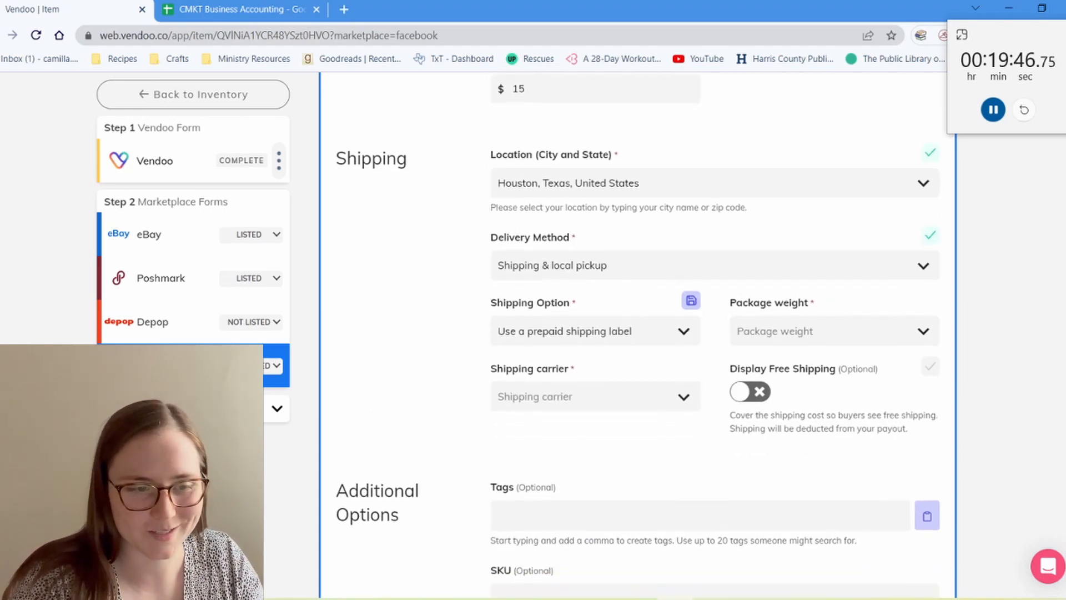
left_click(596, 332)
left_click(596, 371)
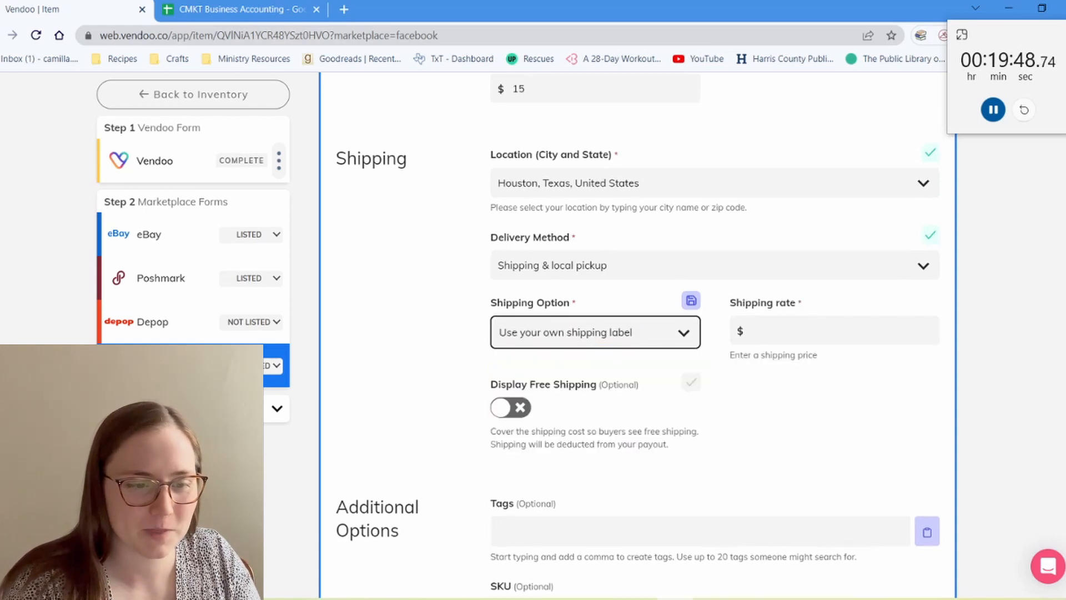
left_click(835, 330)
type("9")
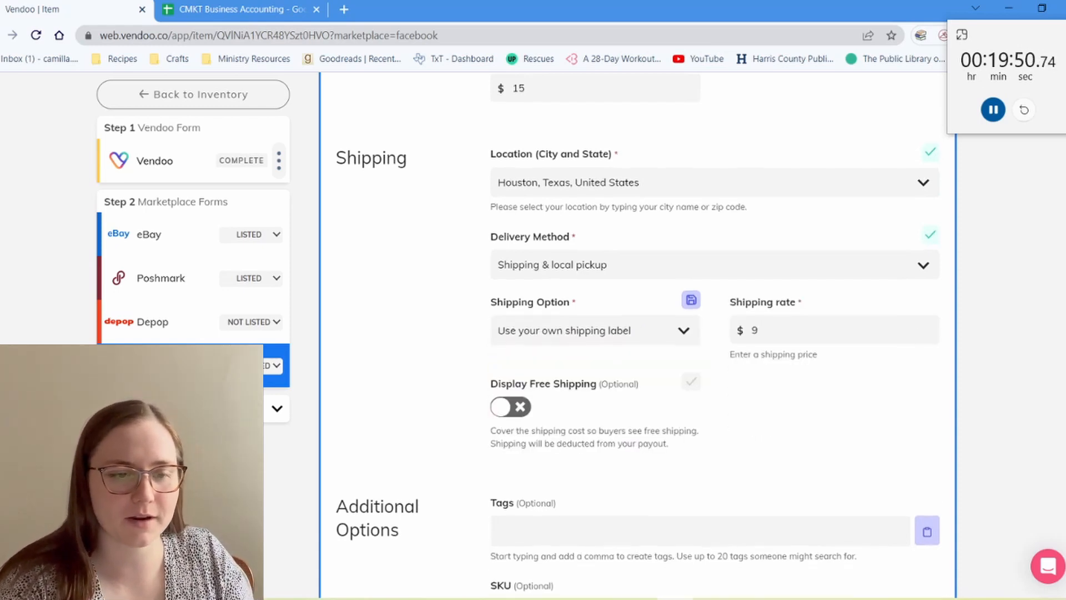
List the espadrilles on Facebook and return to the inventory.
scroll(637, 333, "down", 10)
left_click(821, 377)
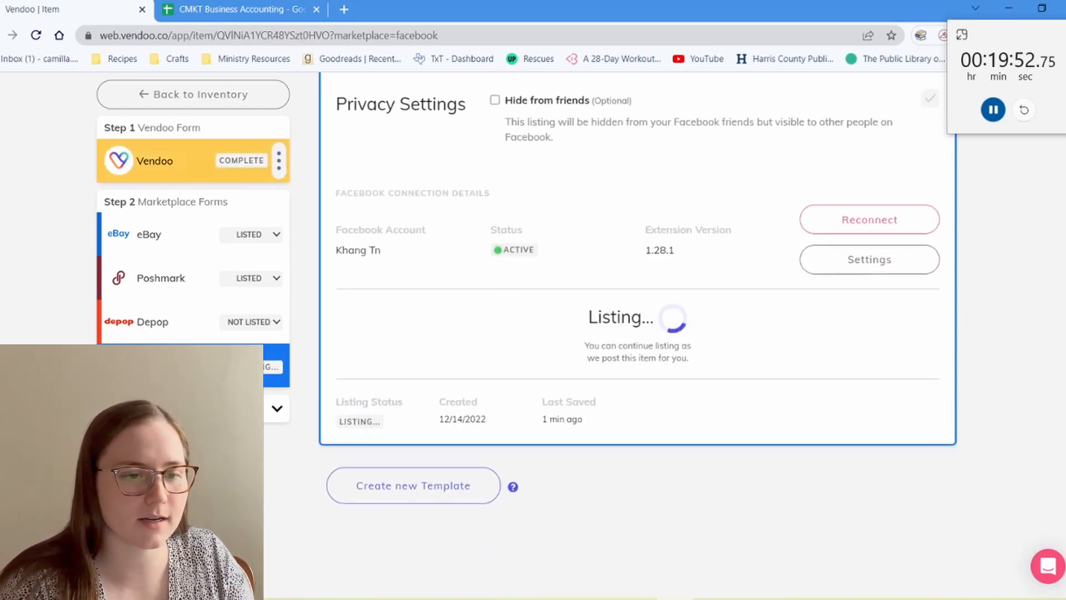
left_click(193, 95)
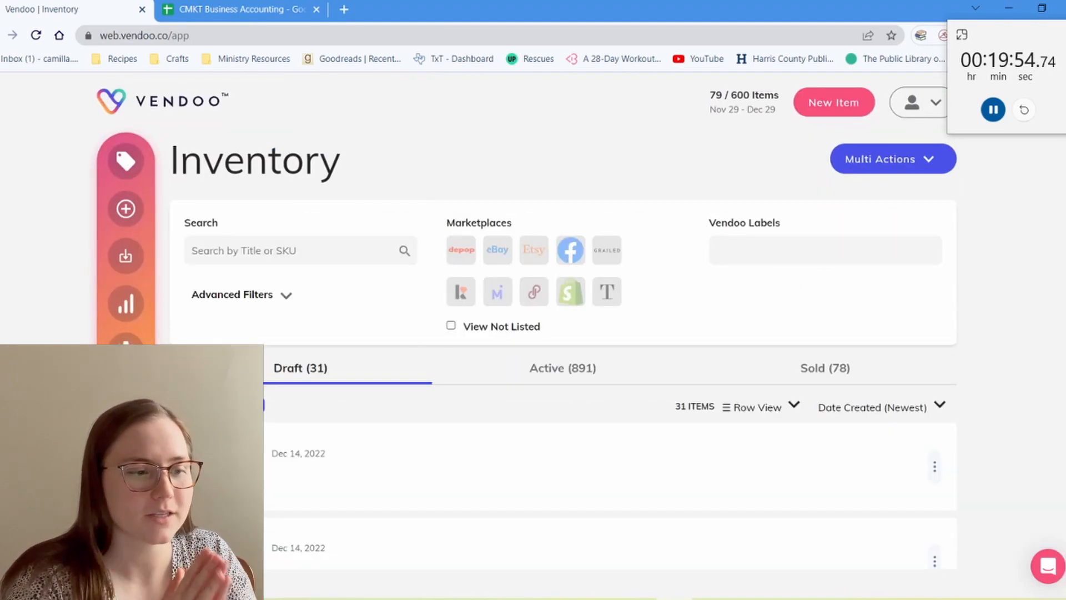